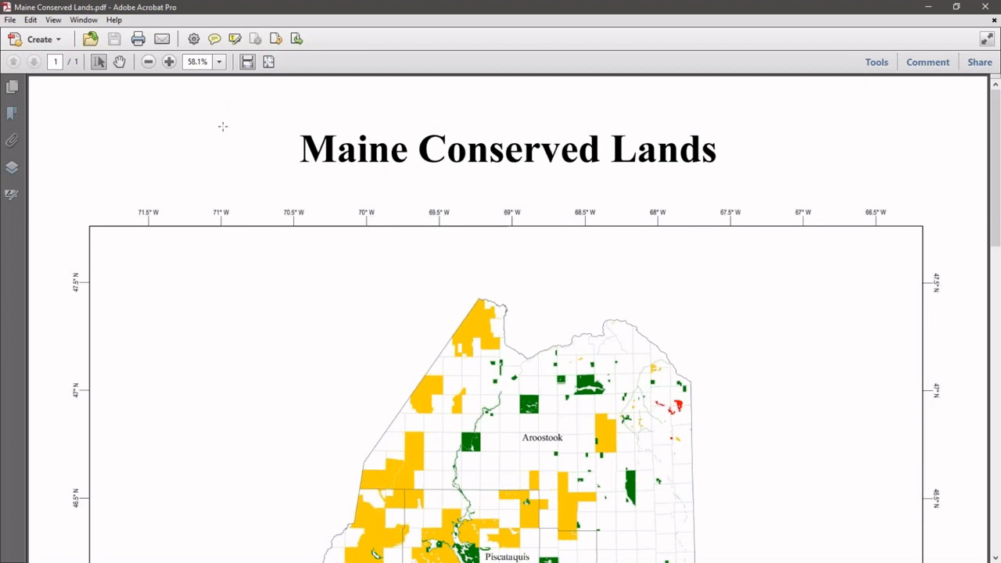
Examine the finished Maine Conserved Lands map PDF at 25% zoom, including its legend, scale bar and footer, and return to Global Mapper.
{"action": "left_click", "coordinate": [219, 63]}
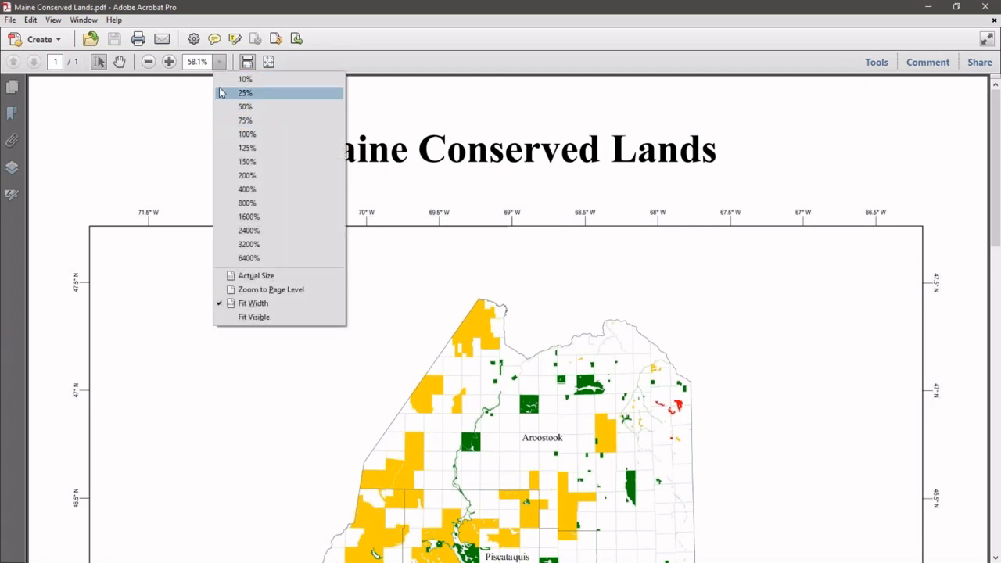
{"action": "left_click", "coordinate": [253, 107]}
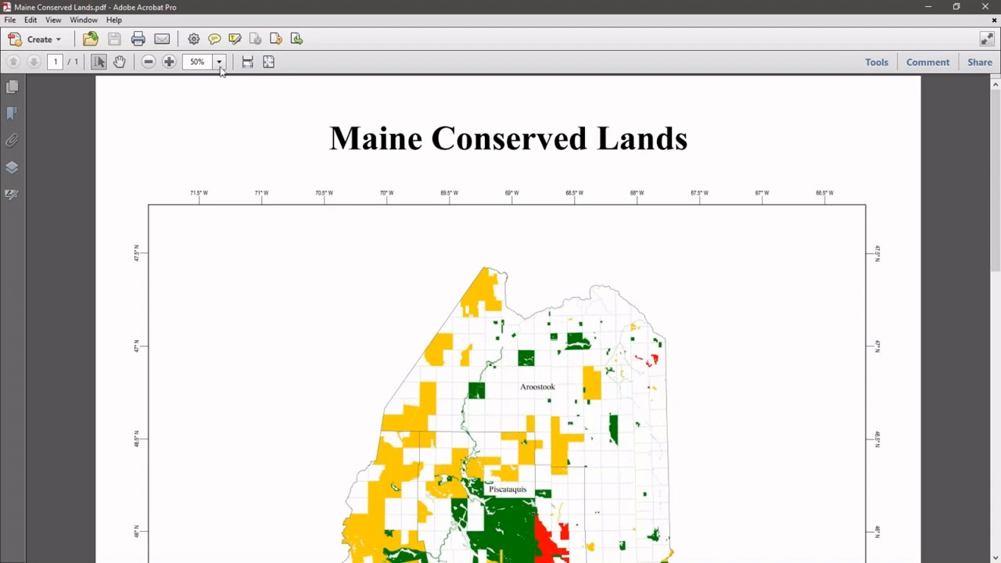
{"action": "left_click", "coordinate": [219, 63]}
{"action": "left_click", "coordinate": [230, 94]}
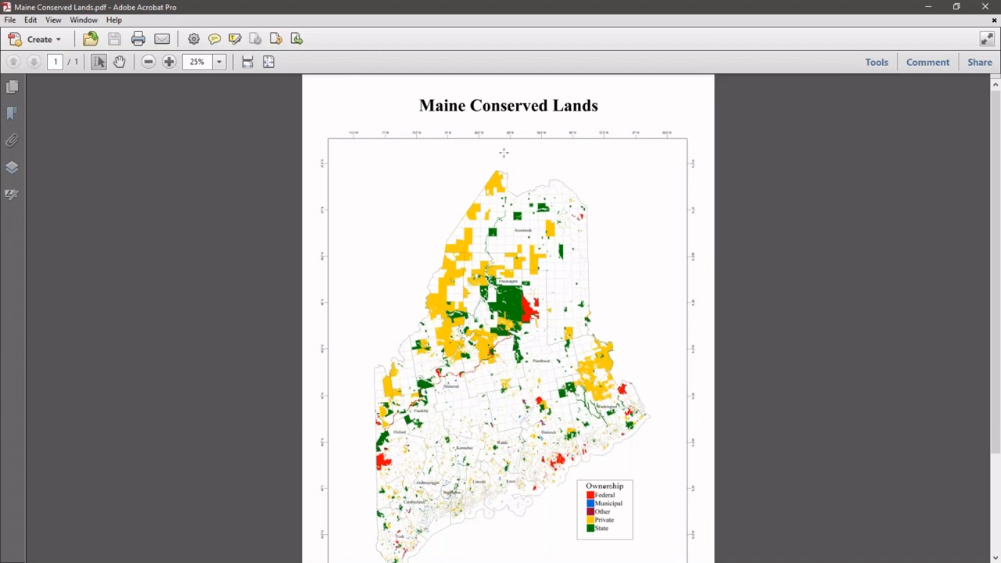
{"action": "scroll", "coordinate": [508, 181], "scroll_direction": "down", "scroll_amount": 2}
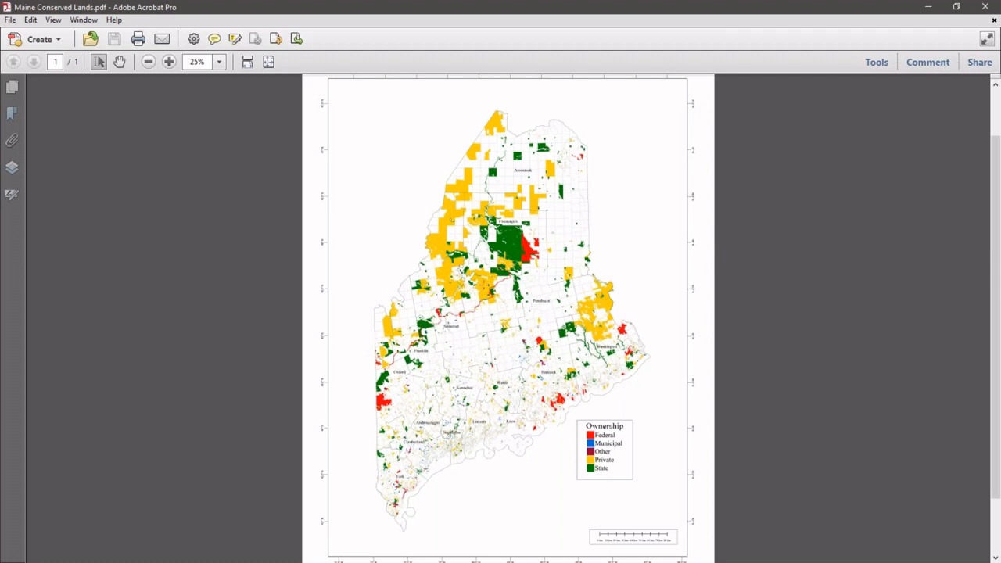
{"action": "scroll", "coordinate": [522, 336], "scroll_direction": "down", "scroll_amount": 1}
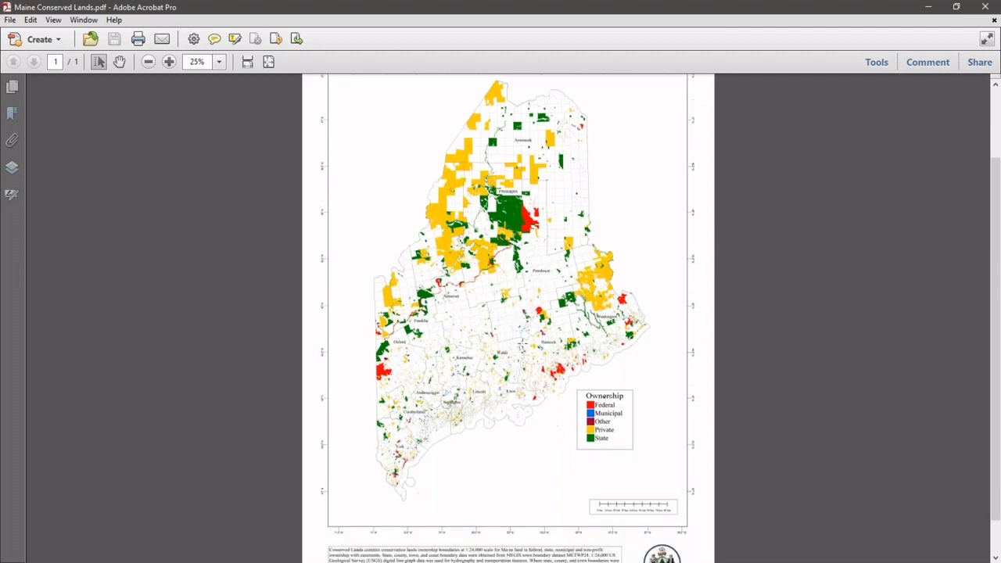
{"action": "scroll", "coordinate": [522, 365], "scroll_direction": "down", "scroll_amount": 1}
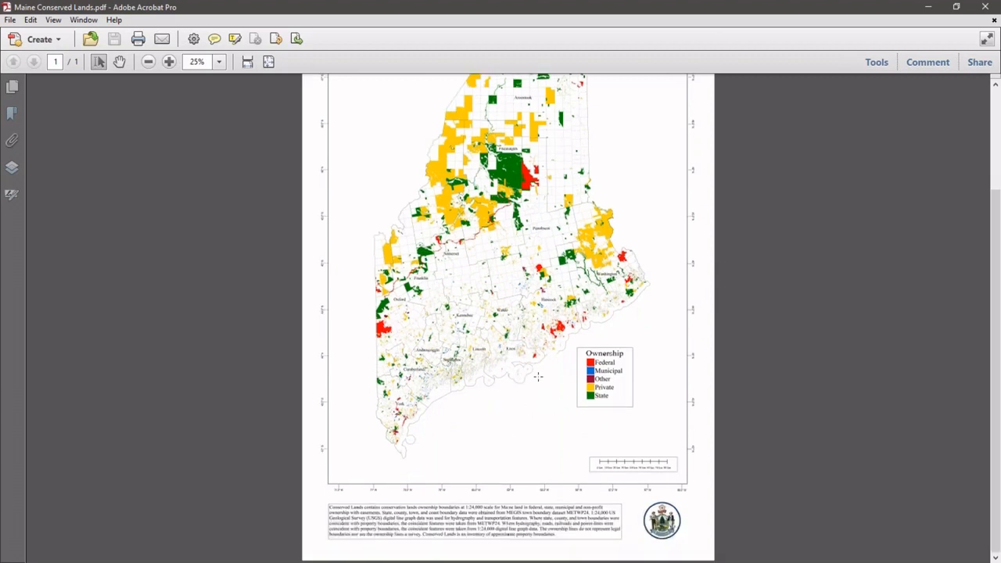
{"action": "left_click", "coordinate": [928, 7]}
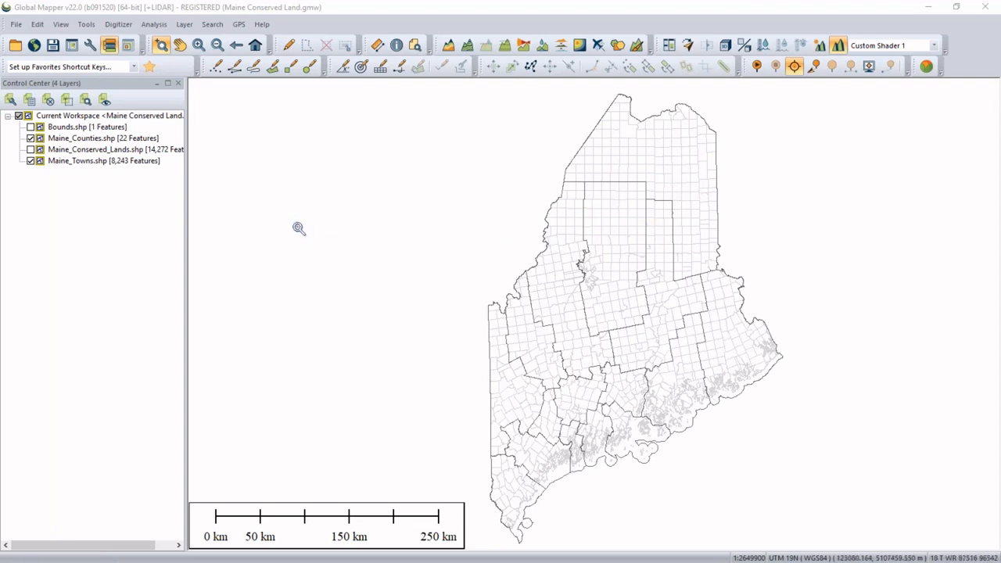
Show the Maine_Conserved_Lands layer and query the feature information at a spot among the parcels in western Maine.
{"action": "left_click", "coordinate": [32, 150]}
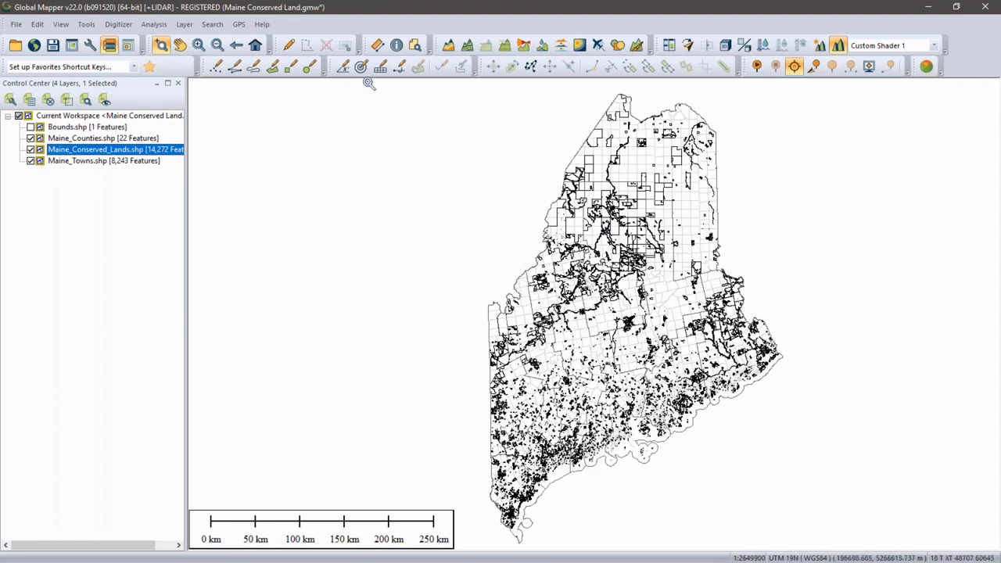
{"action": "left_click", "coordinate": [396, 47]}
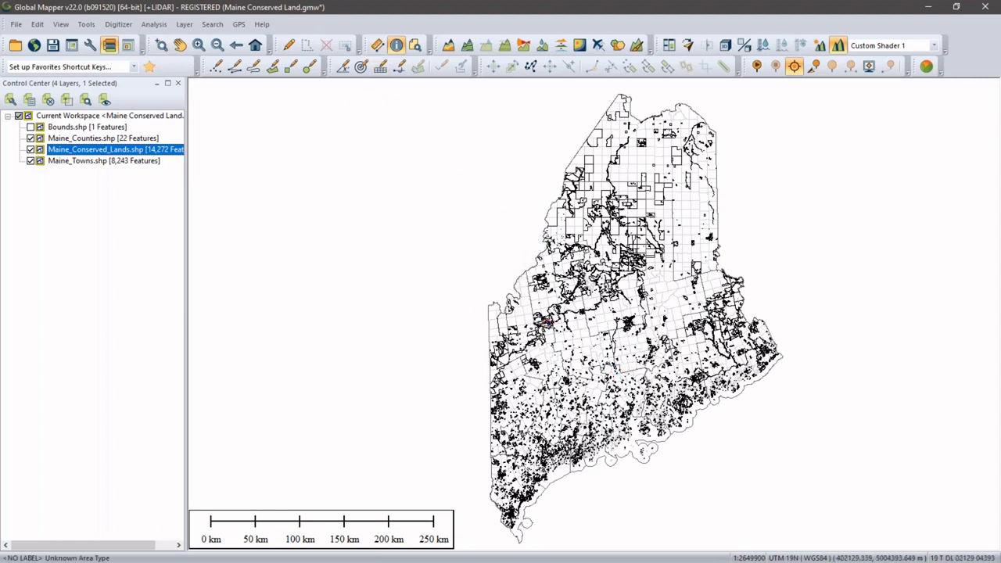
{"action": "scroll", "coordinate": [545, 321], "scroll_direction": "up", "scroll_amount": 2}
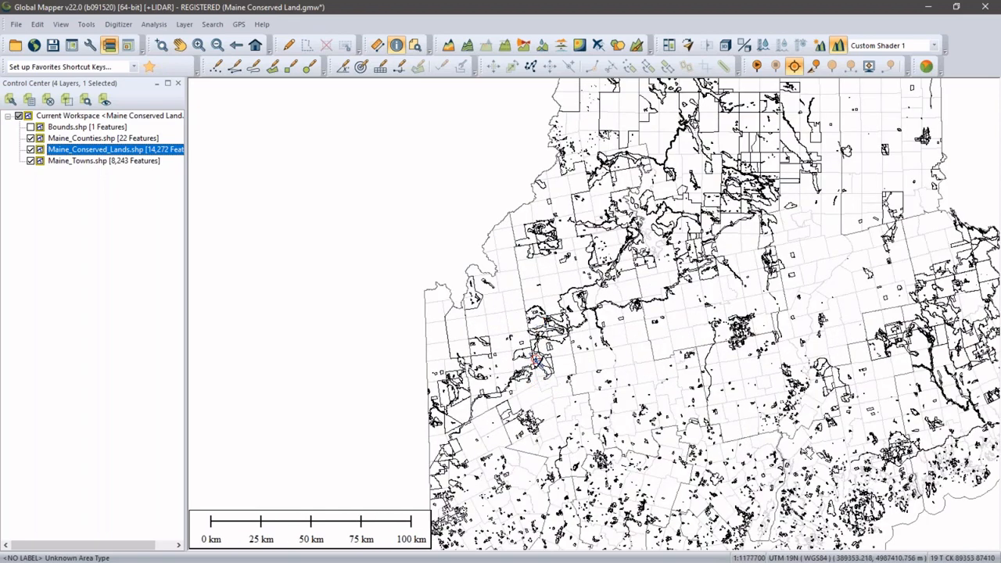
{"action": "scroll", "coordinate": [536, 356], "scroll_direction": "up", "scroll_amount": 1}
{"action": "scroll", "coordinate": [537, 356], "scroll_direction": "up", "scroll_amount": 2}
{"action": "left_click", "coordinate": [537, 356]}
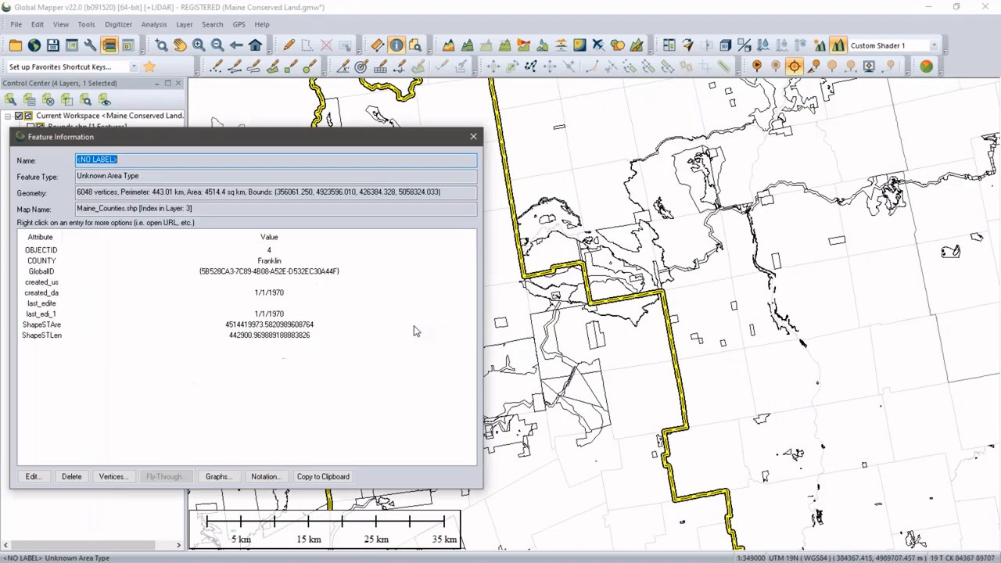
{"action": "left_click", "coordinate": [473, 136]}
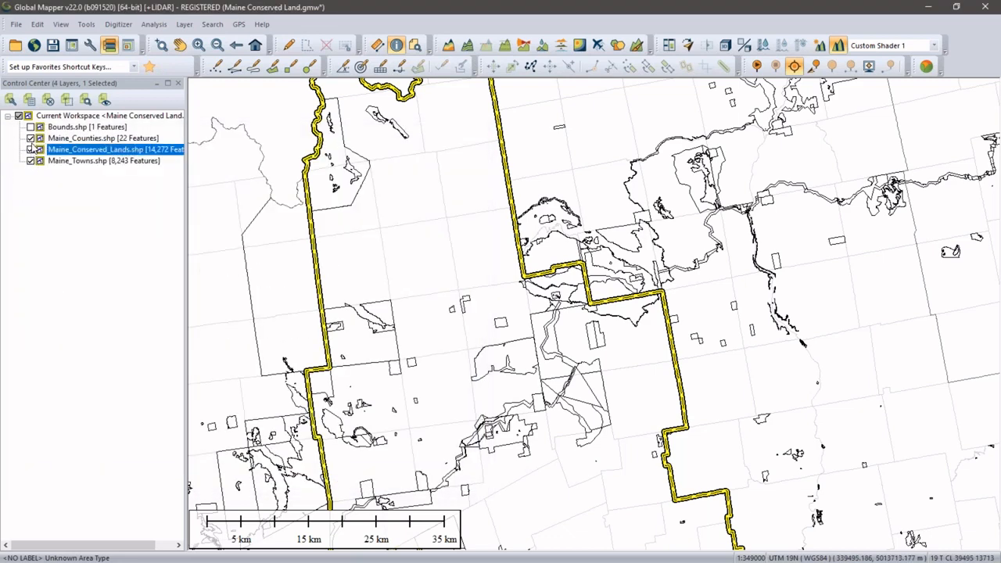
Hide the Maine_Counties and Maine_Towns layers and inspect the HOLD1_TYPE attribute of a conserved land parcel.
{"action": "left_click", "coordinate": [30, 137]}
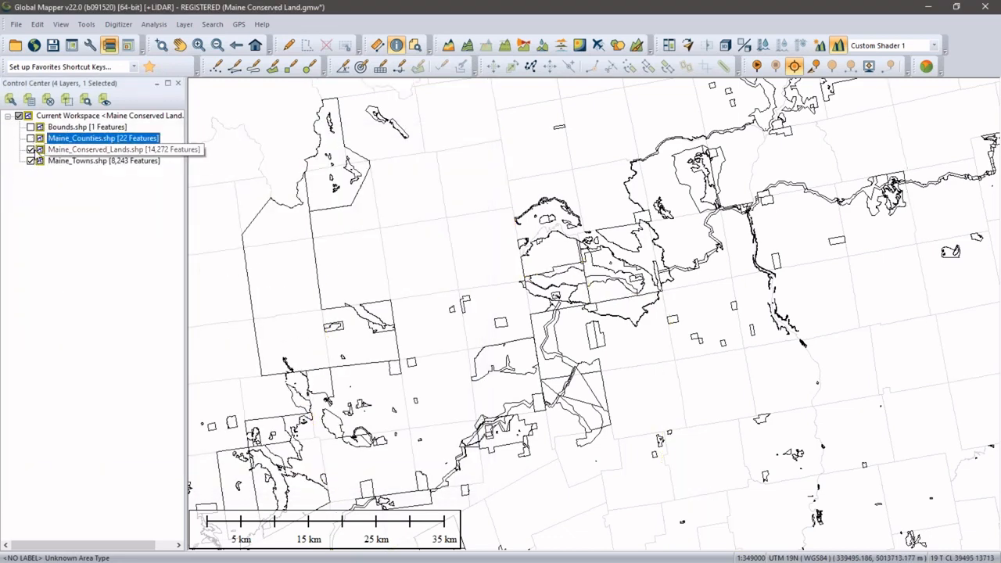
{"action": "left_click", "coordinate": [30, 161]}
{"action": "left_click", "coordinate": [523, 248]}
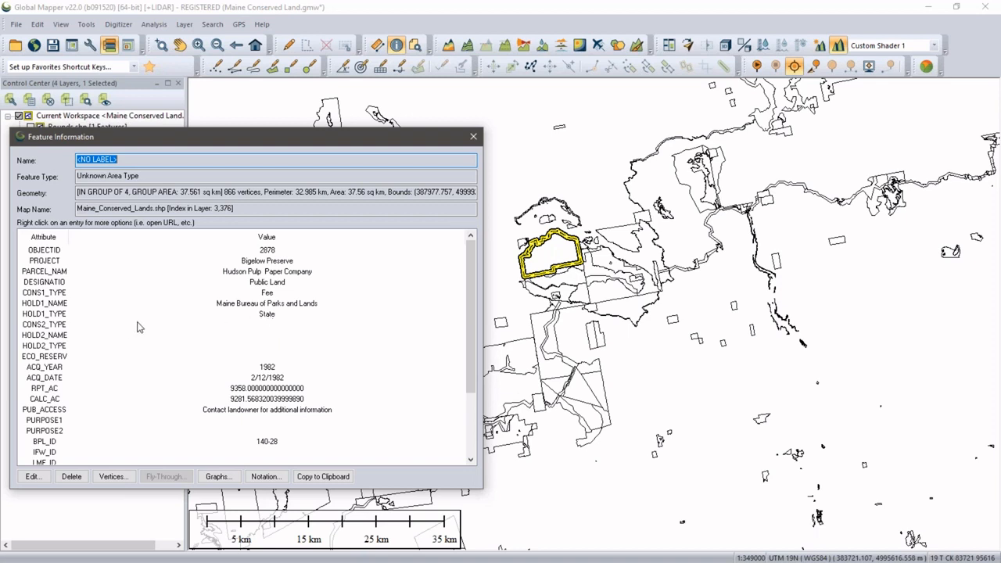
{"action": "left_click", "coordinate": [273, 321]}
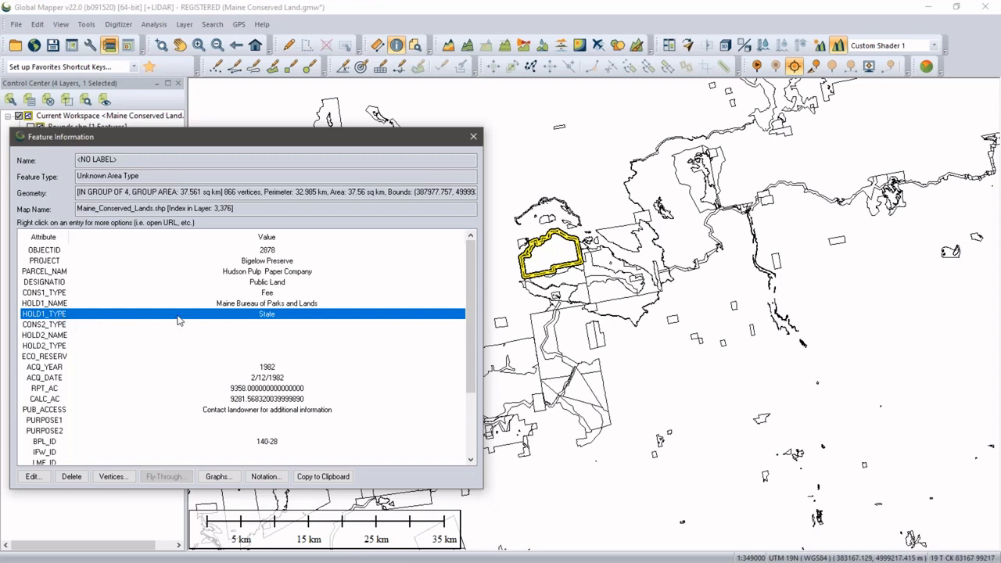
{"action": "left_click", "coordinate": [472, 137]}
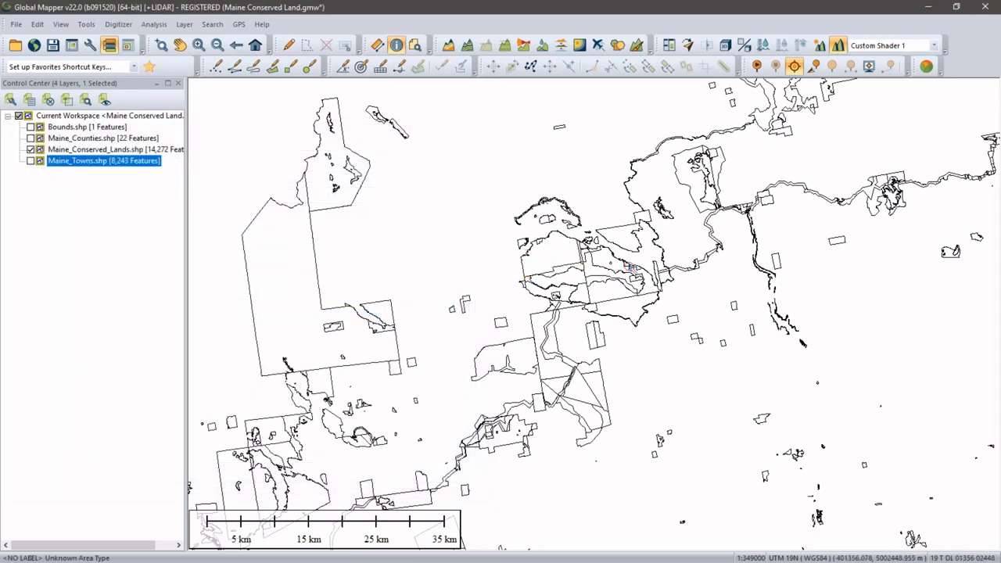
Turn the Maine_Towns and Maine_Counties layers back on and display the full extent of the map.
{"action": "left_click", "coordinate": [32, 161]}
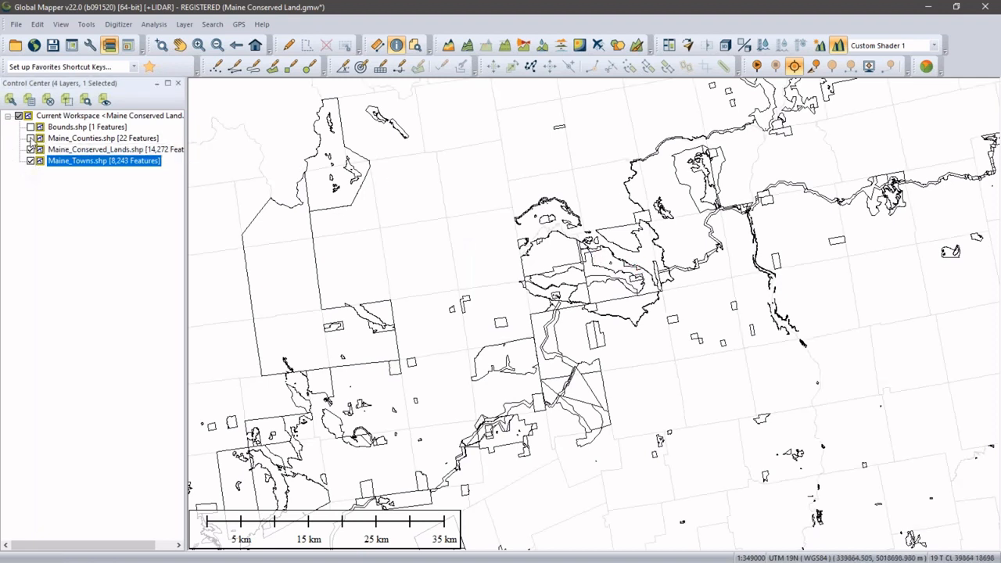
{"action": "left_click", "coordinate": [31, 139]}
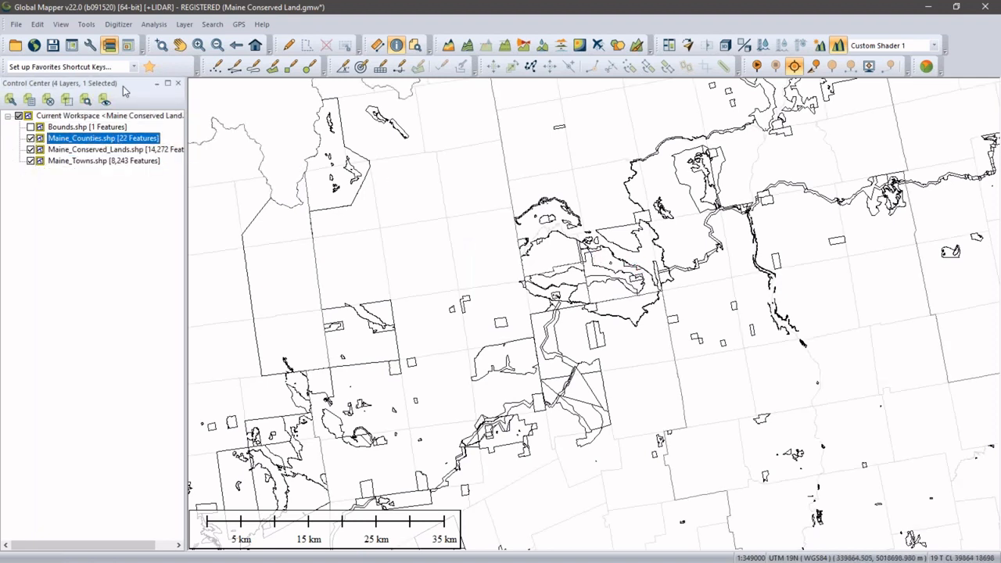
{"action": "left_click", "coordinate": [257, 46]}
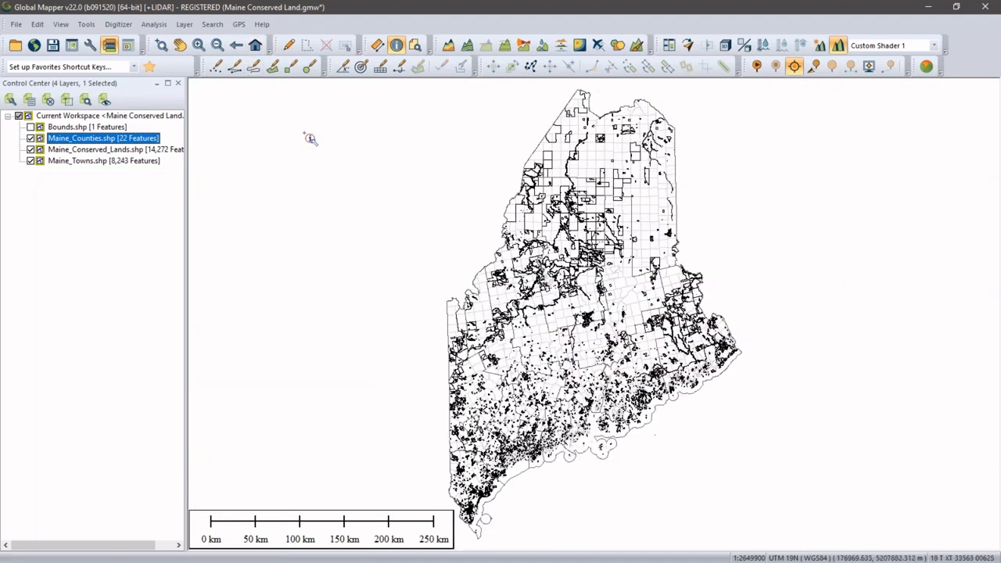
Set the area styling of the Maine_Conserved_Lands layer to be based on the HOLD1_TYPE attribute.
{"action": "double_click", "coordinate": [126, 153]}
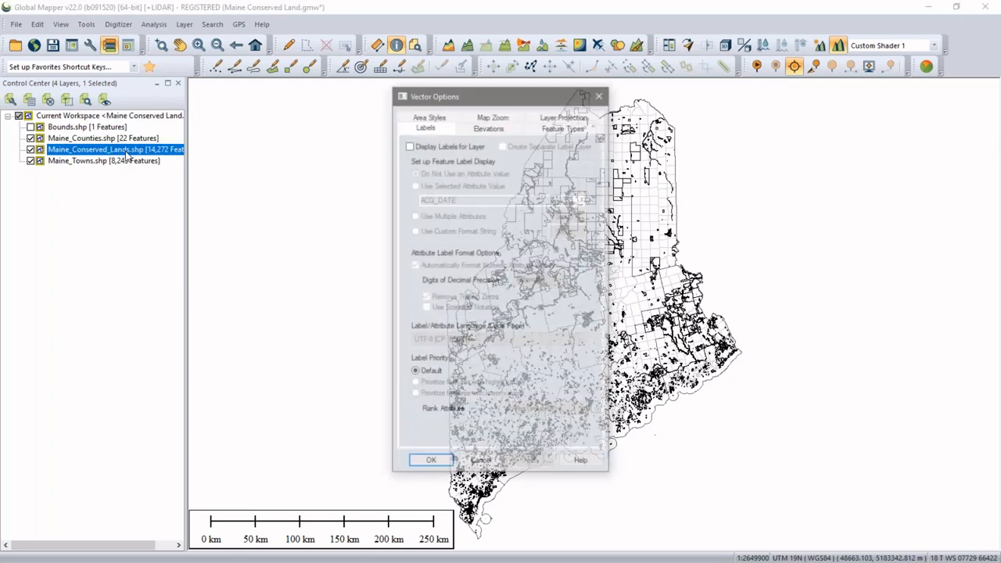
{"action": "left_click", "coordinate": [420, 117]}
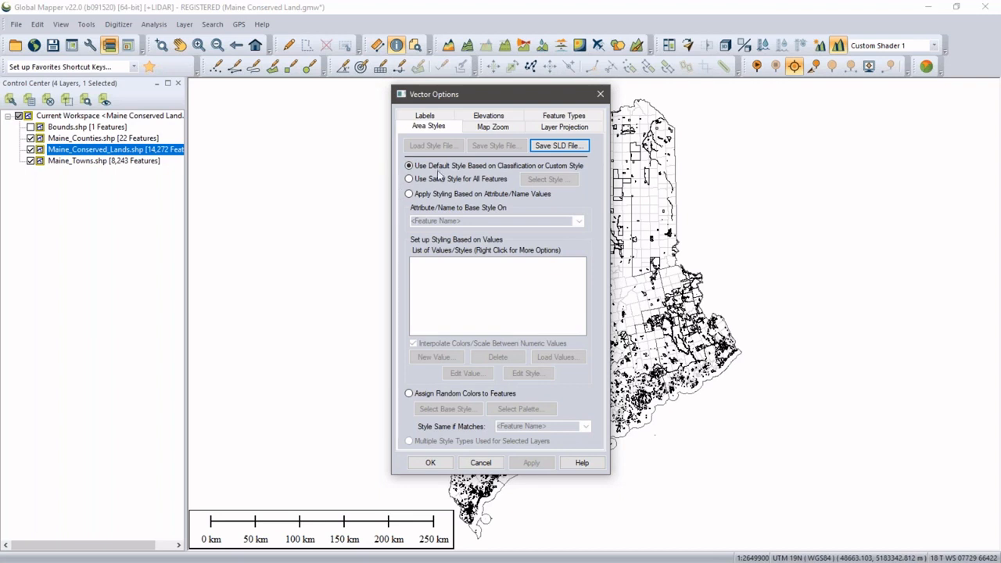
{"action": "left_click_drag", "start_coordinate": [514, 98], "coordinate": [400, 94]}
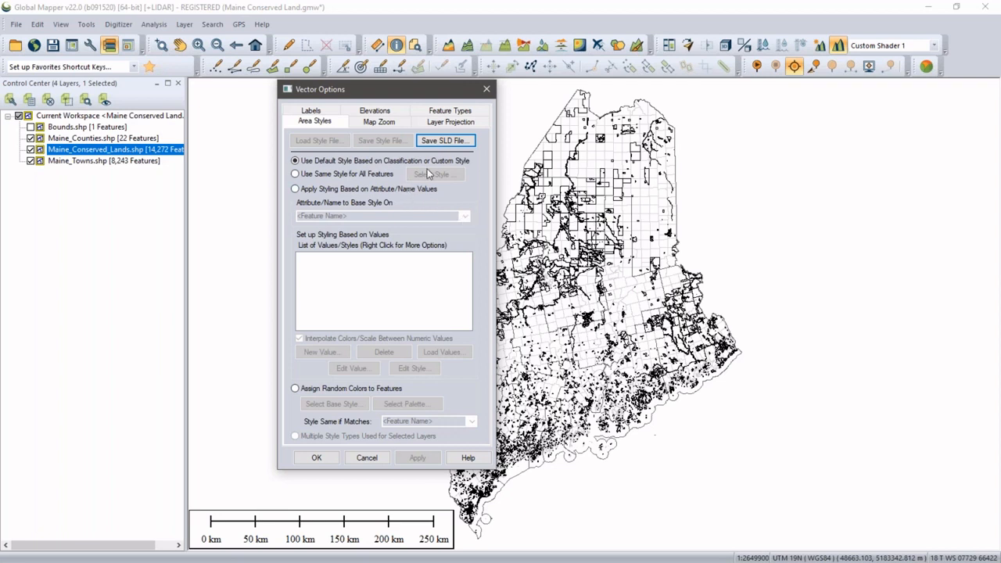
{"action": "left_click", "coordinate": [296, 190]}
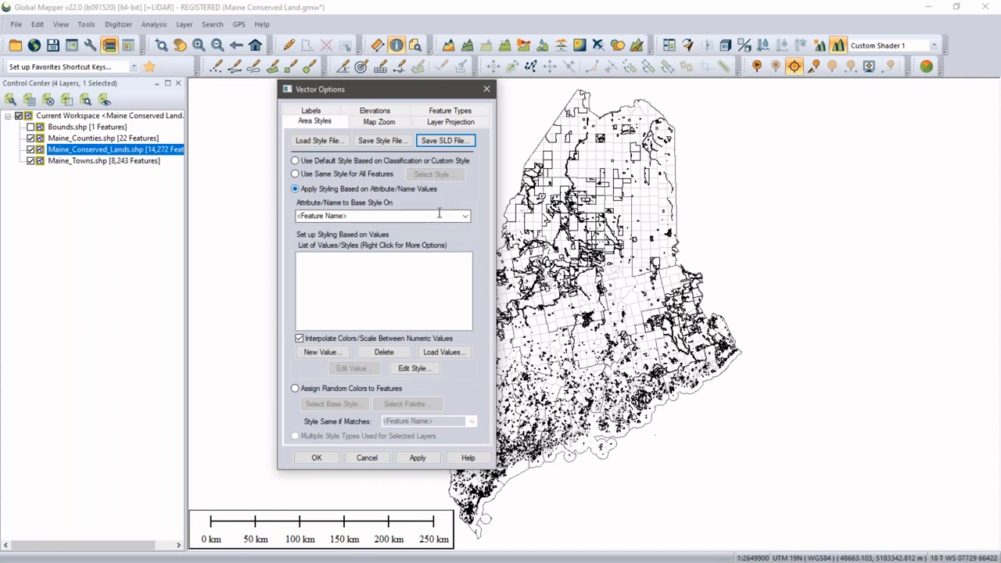
{"action": "left_click", "coordinate": [467, 219]}
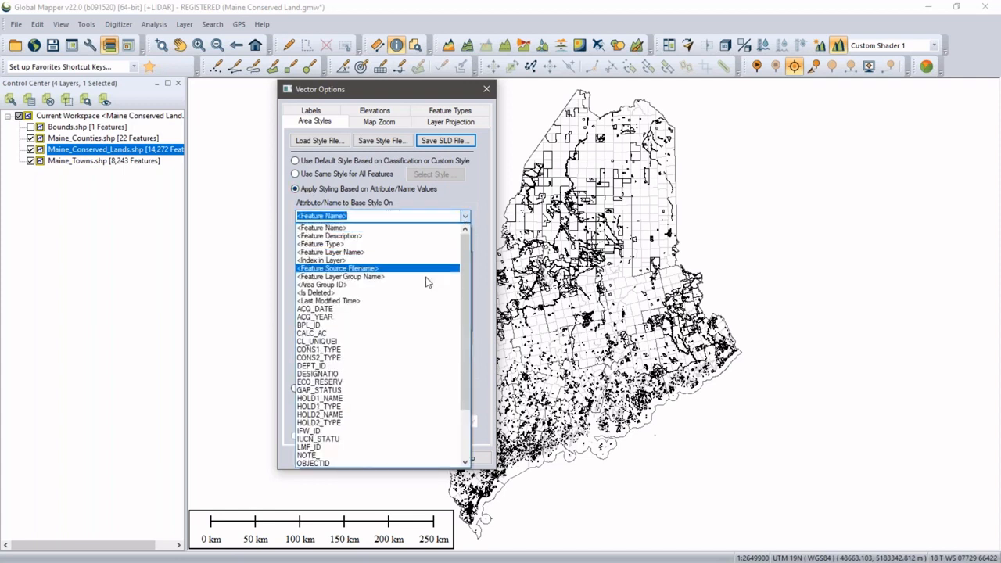
{"action": "left_click", "coordinate": [334, 407]}
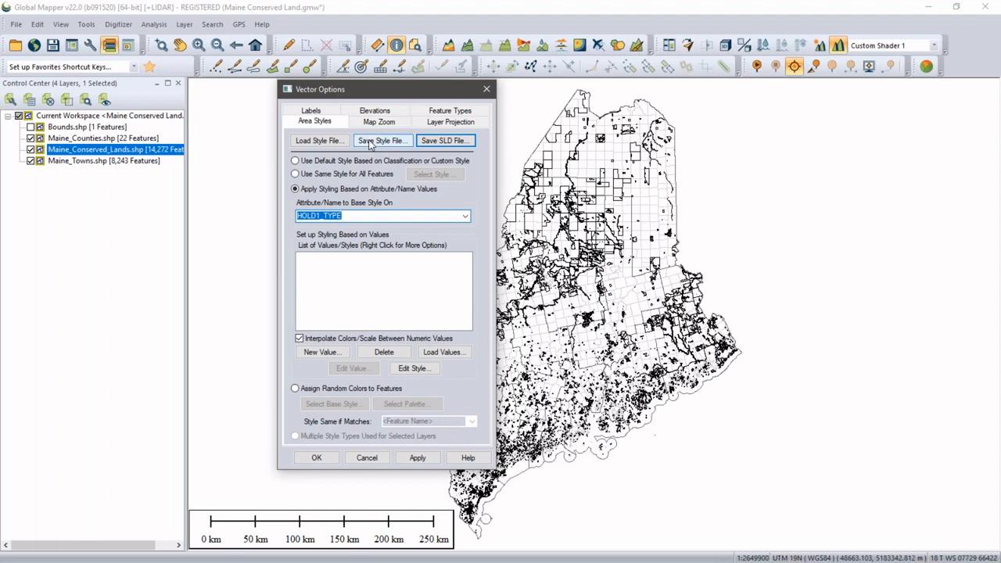
Load the Conserved Land.gm_layer_style file for the layer's area values and apply the styling.
{"action": "left_click", "coordinate": [306, 142]}
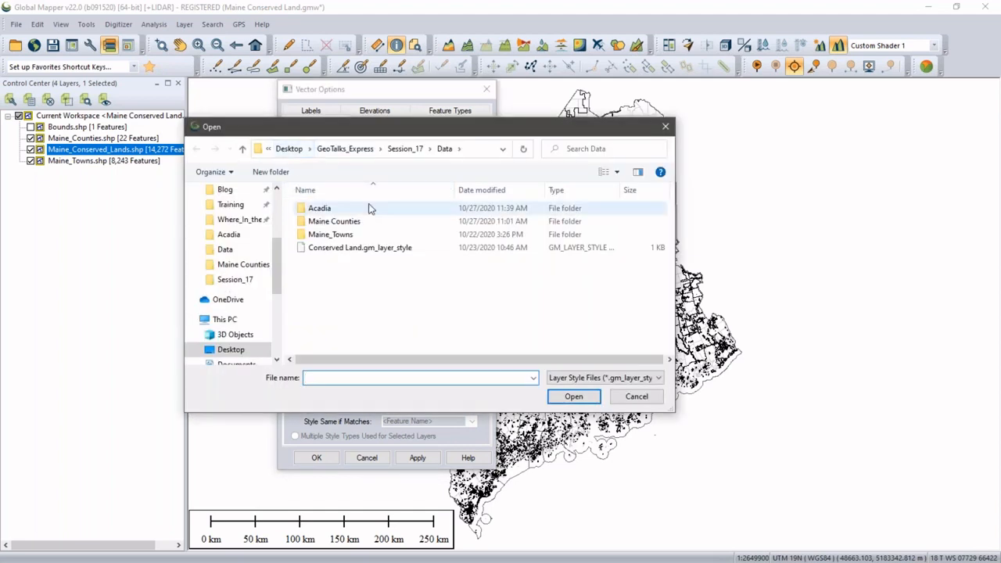
{"action": "left_click", "coordinate": [367, 247]}
{"action": "left_click", "coordinate": [574, 397]}
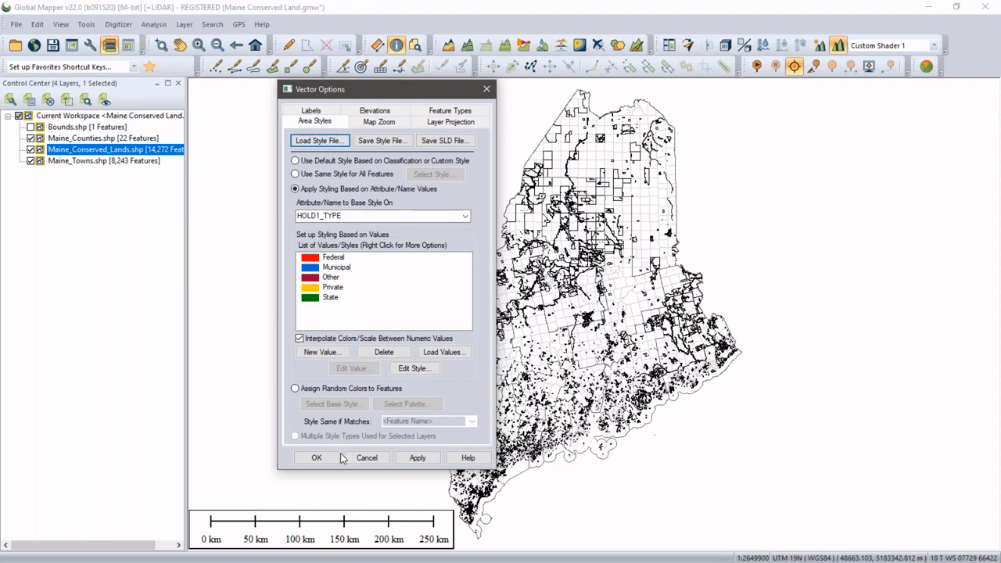
{"action": "left_click", "coordinate": [317, 460]}
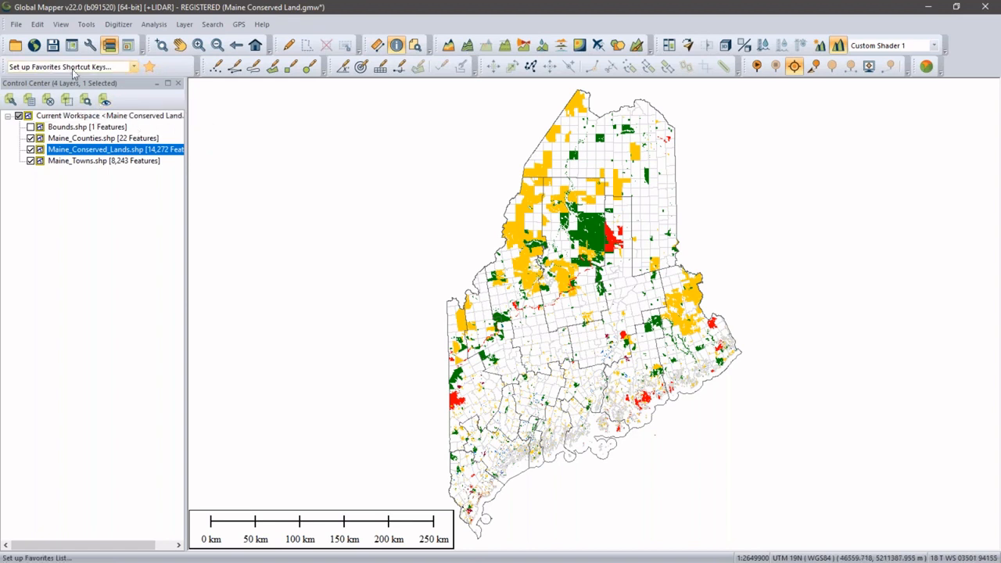
{"action": "left_click", "coordinate": [12, 26]}
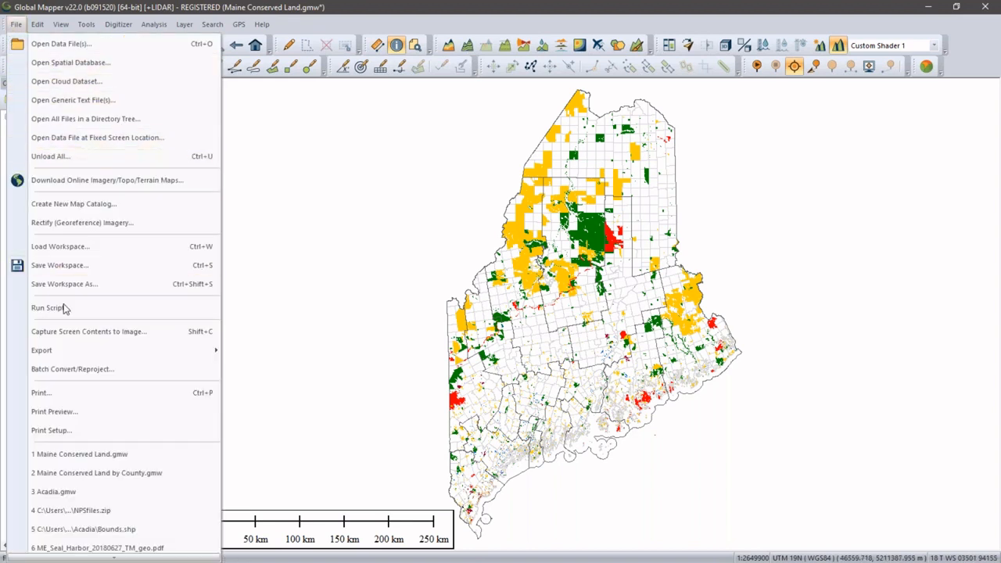
{"action": "left_click", "coordinate": [65, 401]}
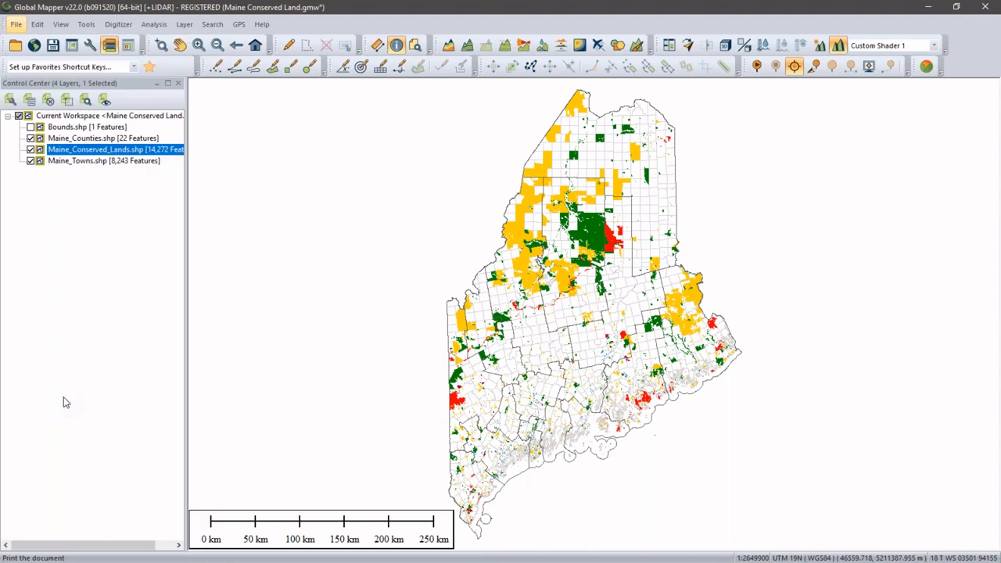
Start a new map layout with the Poster (24 in x 36 in) paper size in portrait orientation.
{"action": "left_click", "coordinate": [72, 47]}
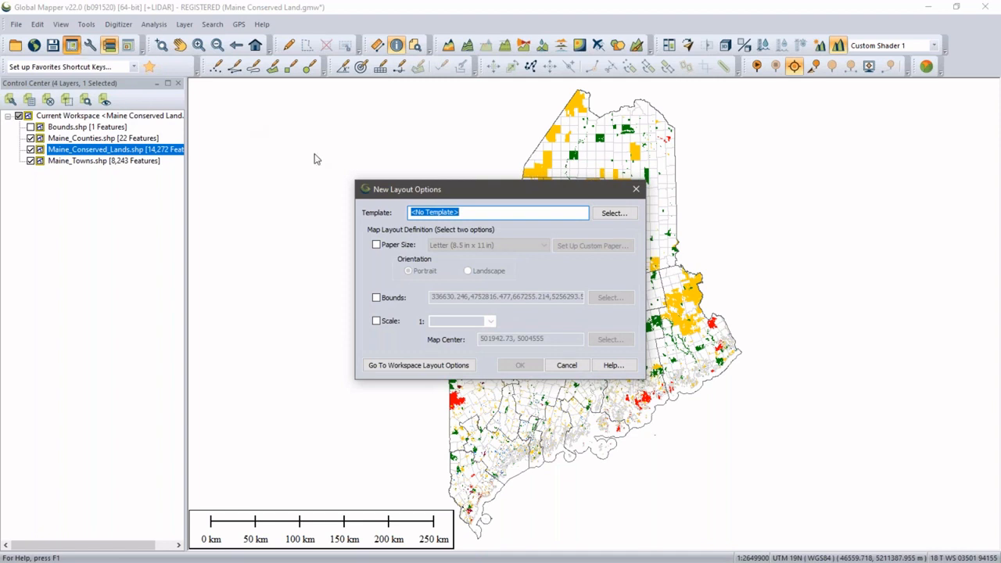
{"action": "left_click", "coordinate": [377, 247]}
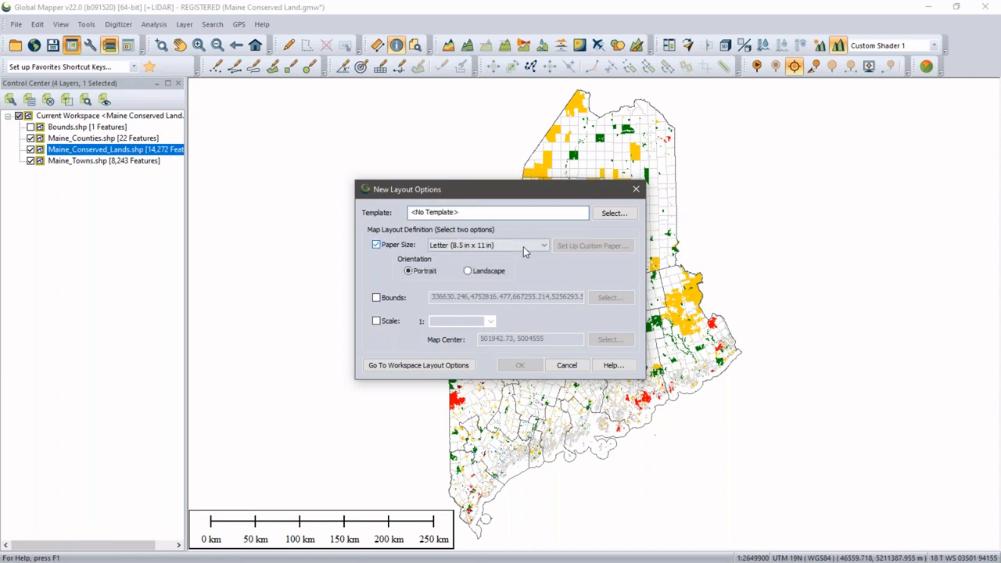
{"action": "left_click", "coordinate": [542, 247]}
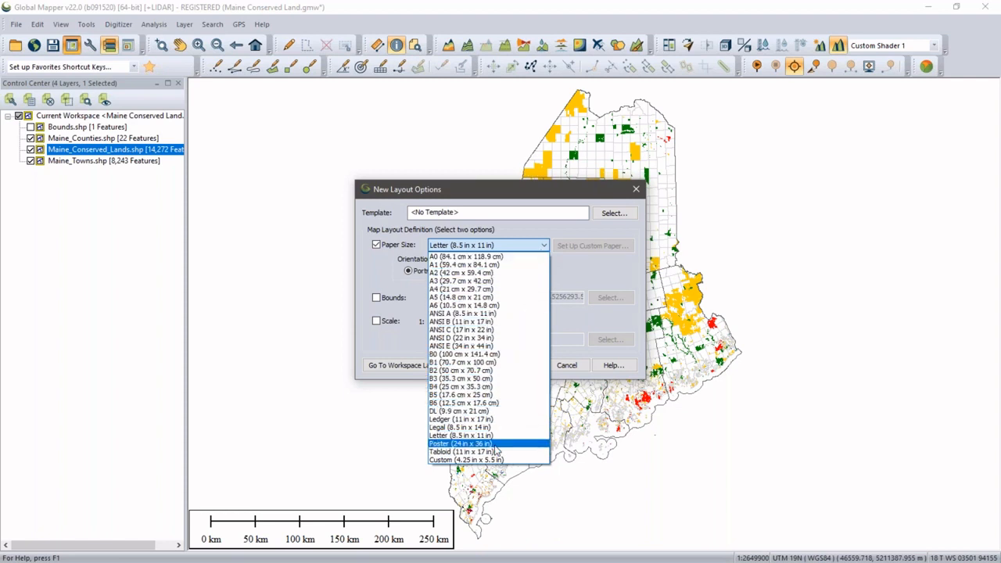
{"action": "left_click", "coordinate": [460, 444]}
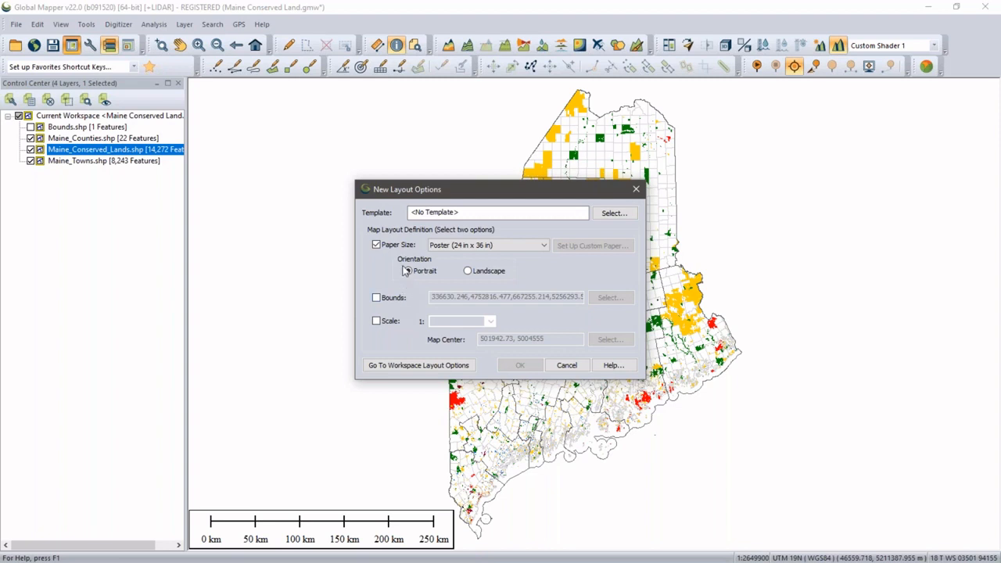
{"action": "left_click", "coordinate": [376, 298]}
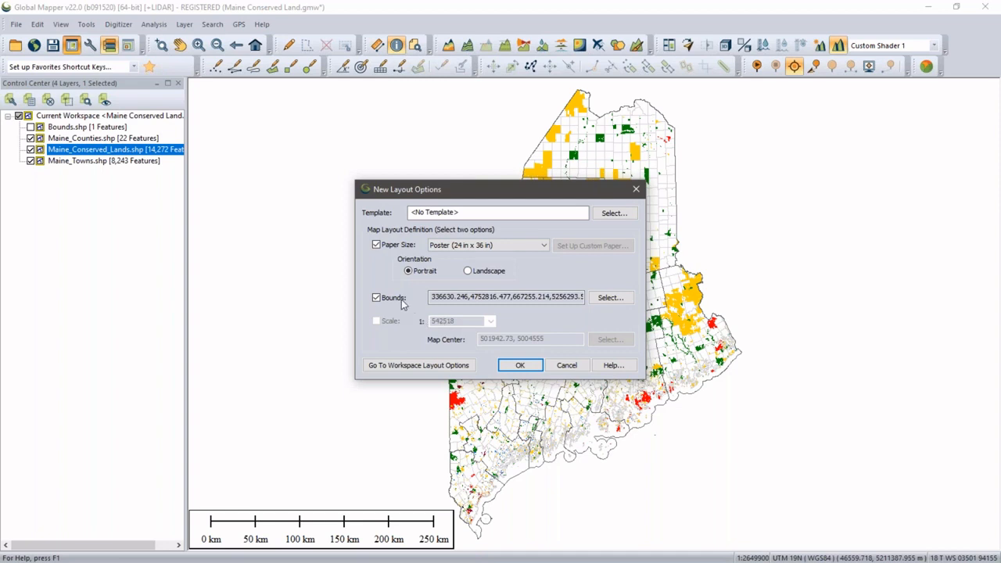
{"action": "left_click", "coordinate": [376, 298]}
{"action": "left_click", "coordinate": [376, 322]}
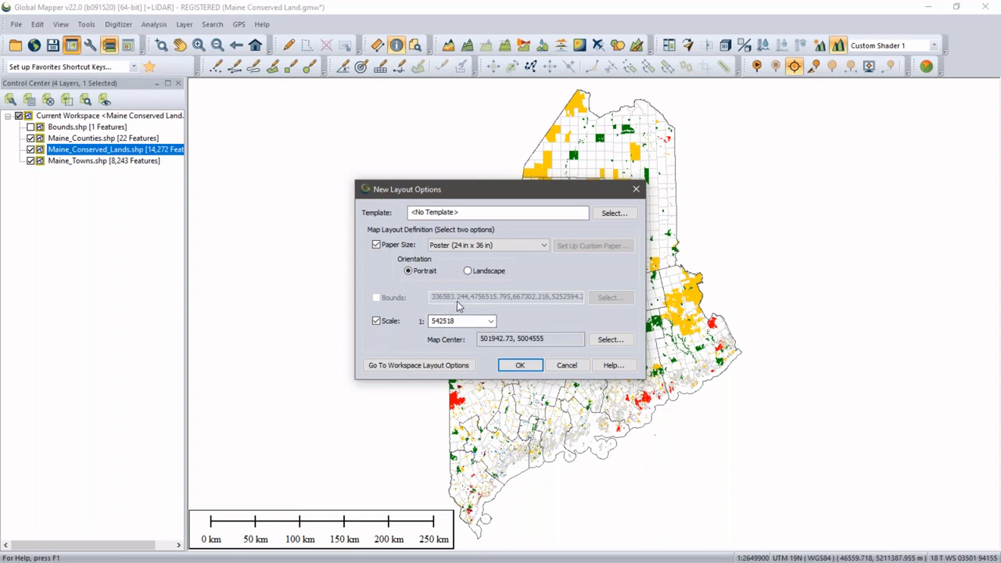
{"action": "left_click", "coordinate": [377, 322]}
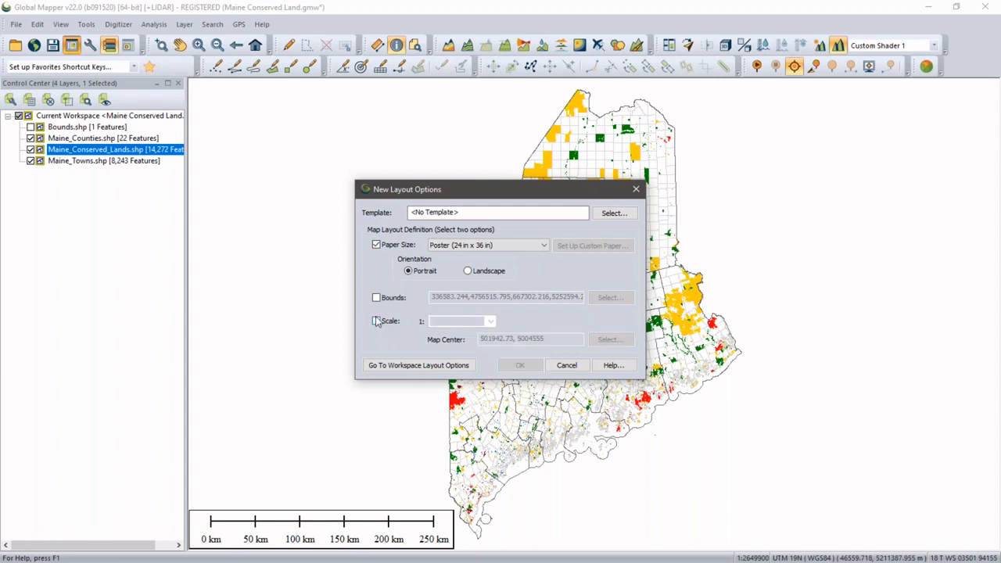
Define the layout's bounds from the Bounds.shp layer and create the layout.
{"action": "left_click", "coordinate": [377, 298]}
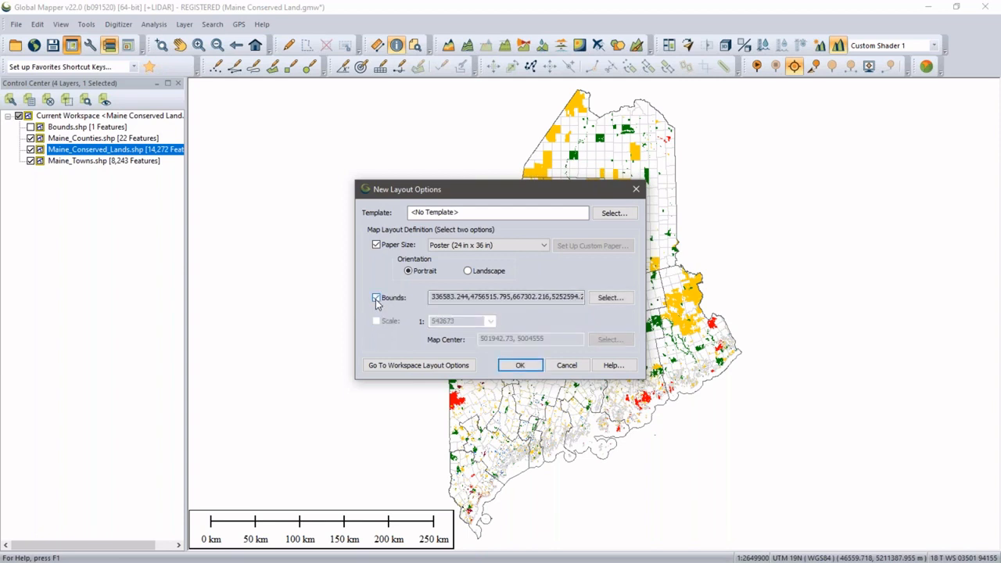
{"action": "left_click", "coordinate": [601, 300]}
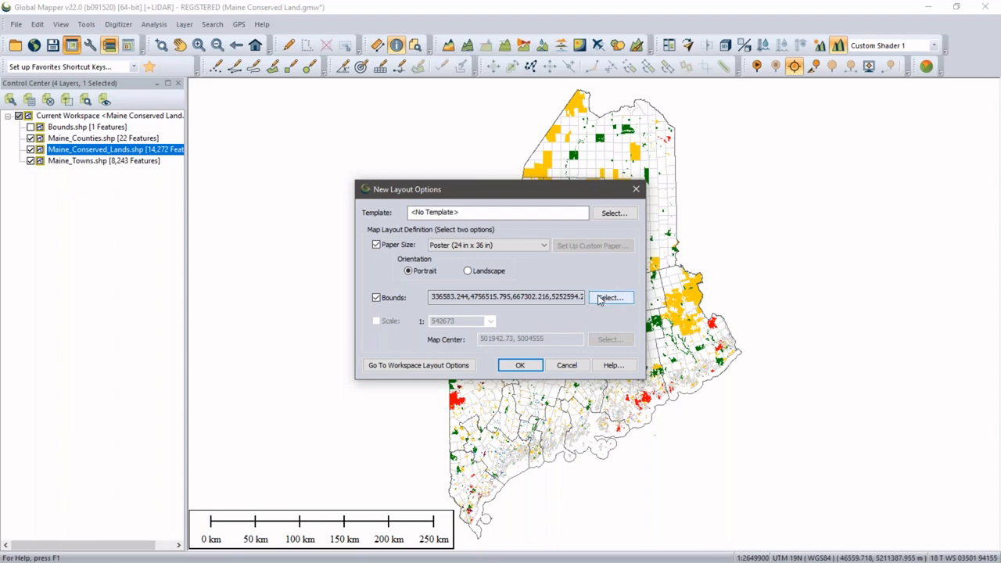
{"action": "left_click", "coordinate": [609, 298]}
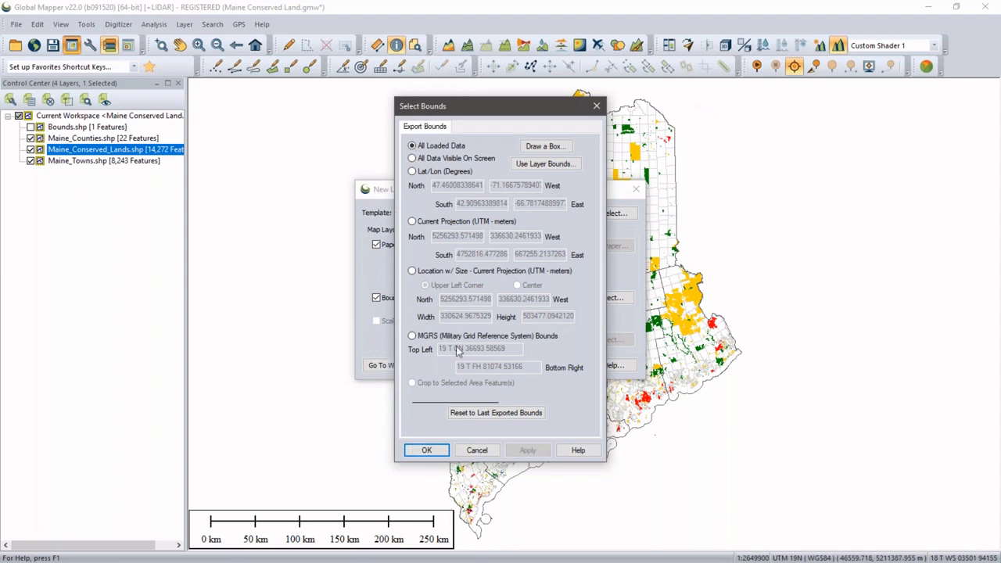
{"action": "left_click", "coordinate": [527, 168]}
{"action": "left_click", "coordinate": [412, 268]}
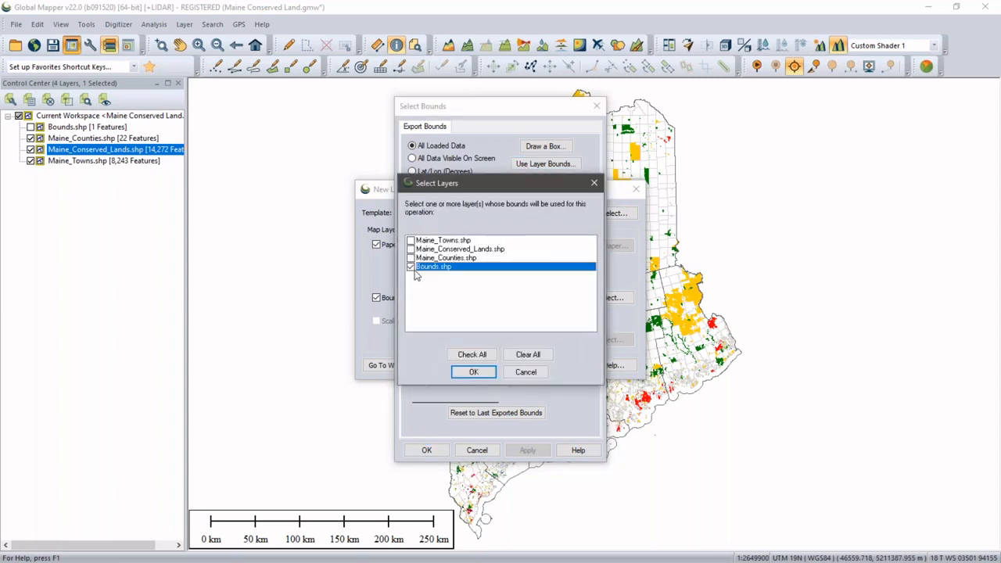
{"action": "left_click", "coordinate": [473, 373]}
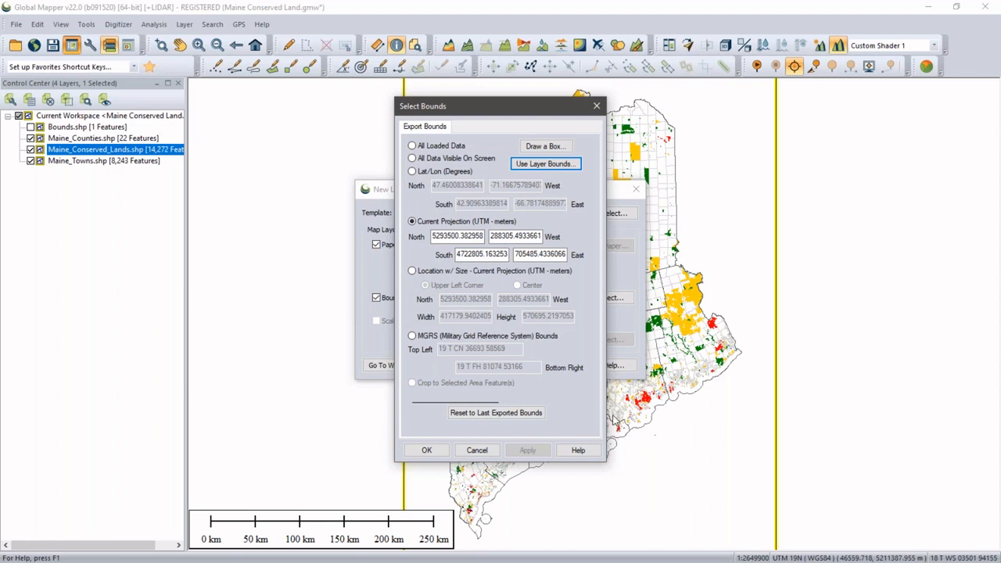
{"action": "left_click", "coordinate": [429, 449]}
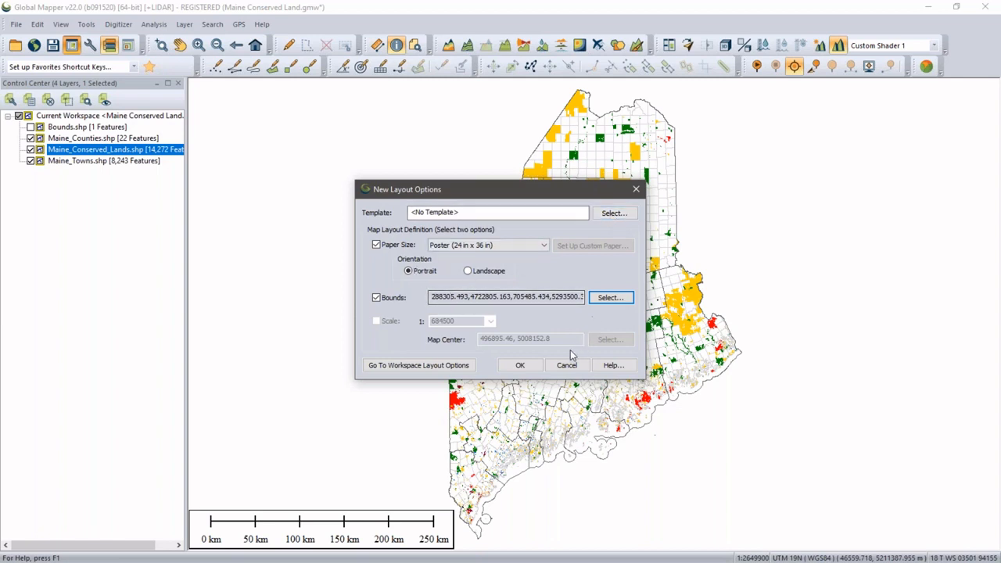
{"action": "left_click", "coordinate": [539, 366]}
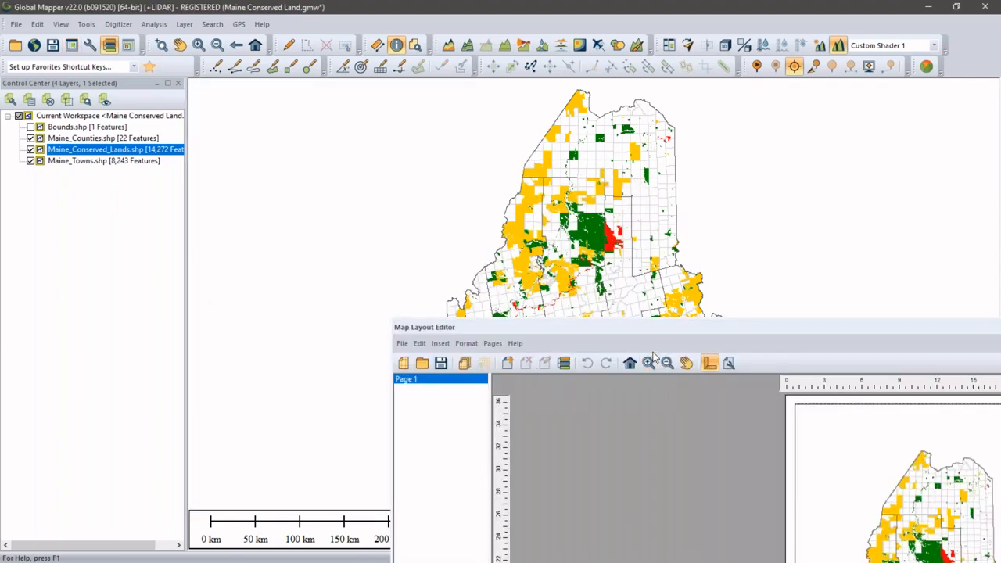
Dock the Map Layout Editor beside the map view and consult the finished Maine Conserved Lands.pdf in Adobe Acrobat Pro.
{"action": "left_click_drag", "start_coordinate": [692, 334], "coordinate": [454, 150]}
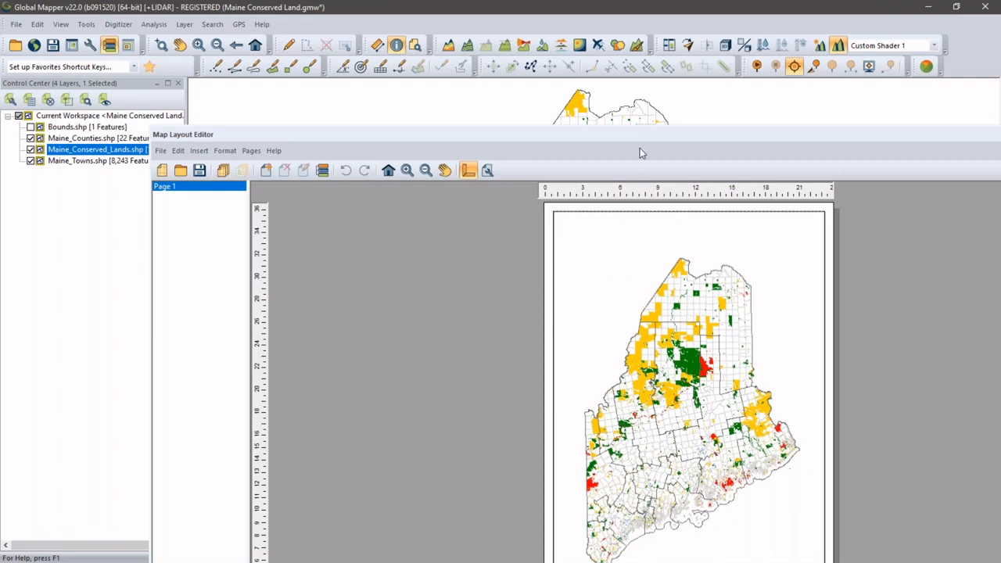
{"action": "left_click_drag", "start_coordinate": [641, 136], "coordinate": [504, 304]}
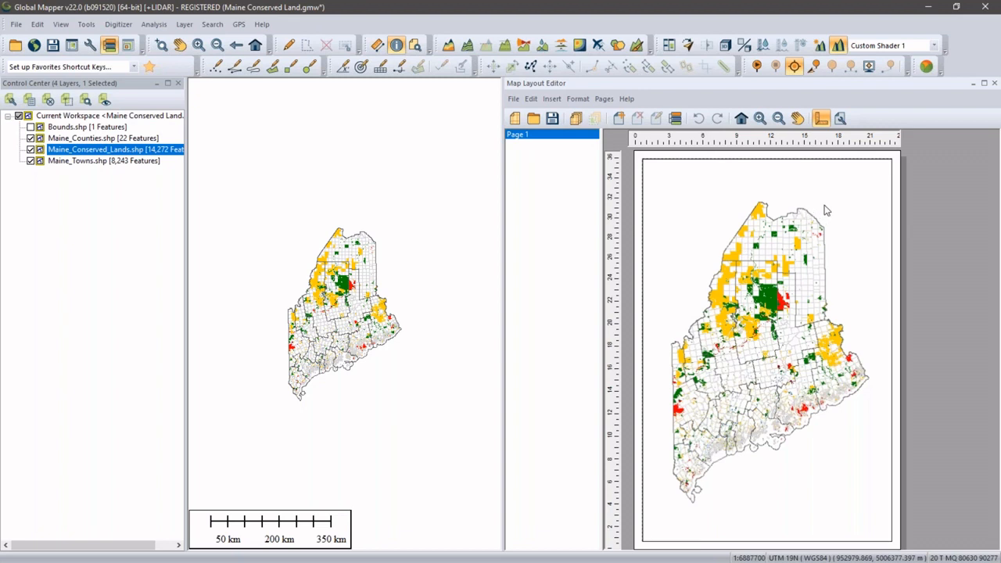
{"action": "left_click", "coordinate": [757, 488]}
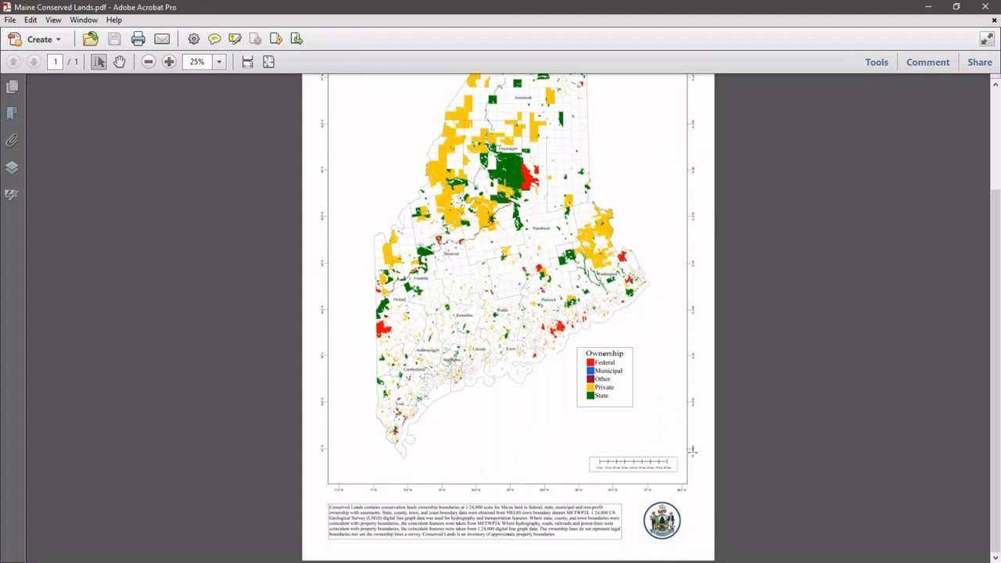
{"action": "left_click", "coordinate": [928, 7]}
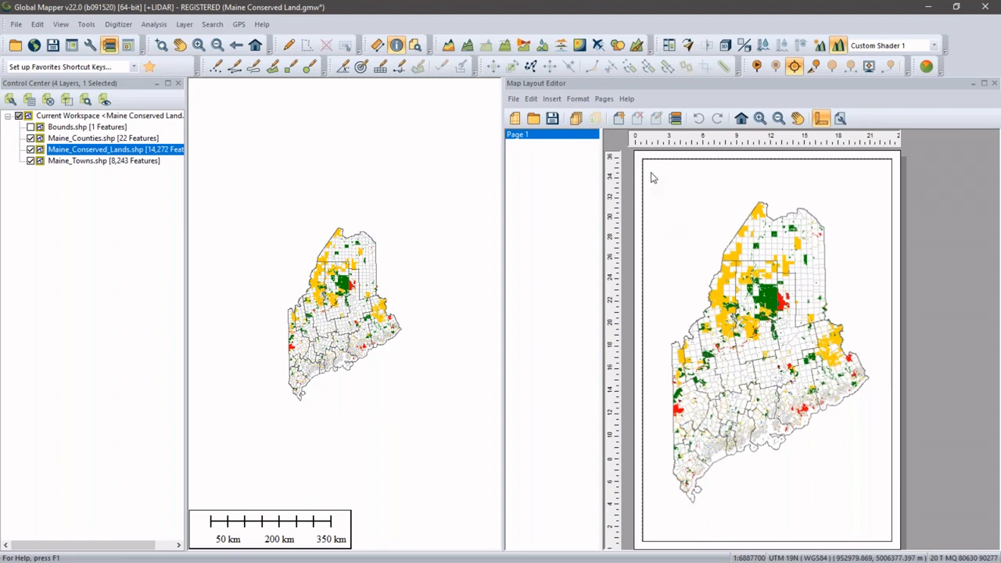
Shrink the map element to about 19.6 x 29.75 in and center it horizontally within the page margins.
{"action": "left_click", "coordinate": [693, 212]}
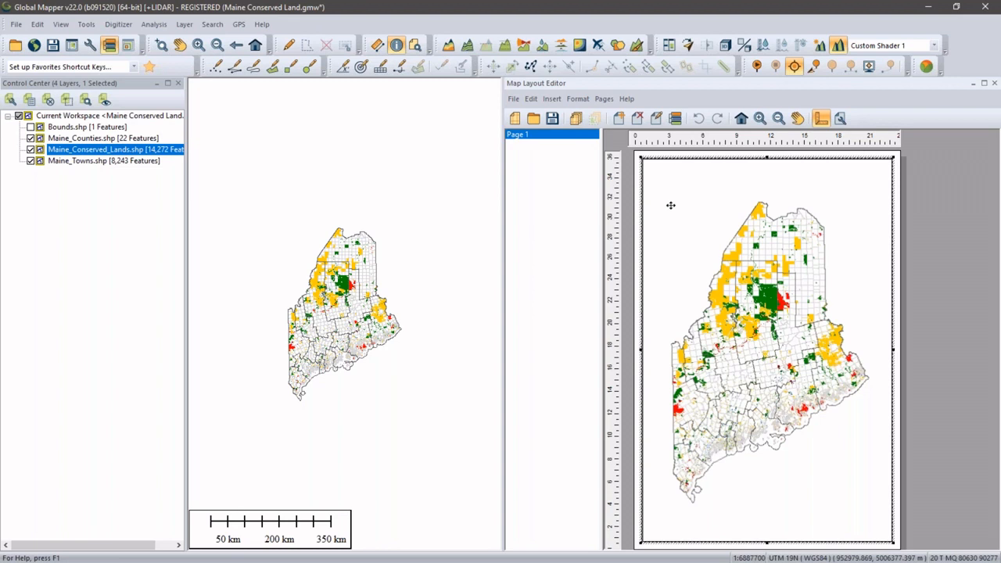
{"action": "left_click_drag", "start_coordinate": [678, 179], "coordinate": [692, 197]}
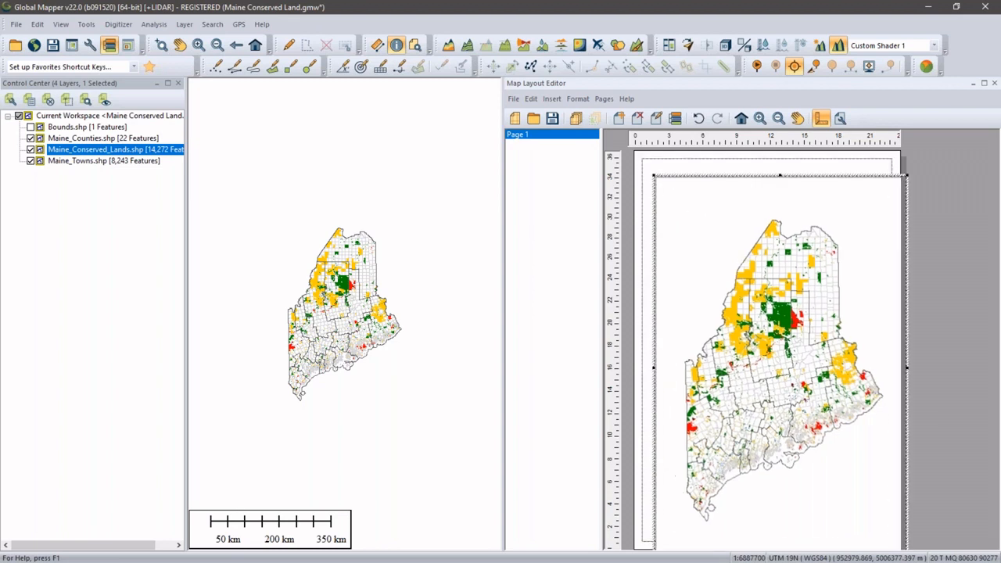
{"action": "left_click", "coordinate": [654, 173]}
{"action": "left_click", "coordinate": [690, 208]}
{"action": "left_click_drag", "start_coordinate": [657, 176], "coordinate": [688, 229]}
{"action": "left_click_drag", "start_coordinate": [783, 300], "coordinate": [766, 259]}
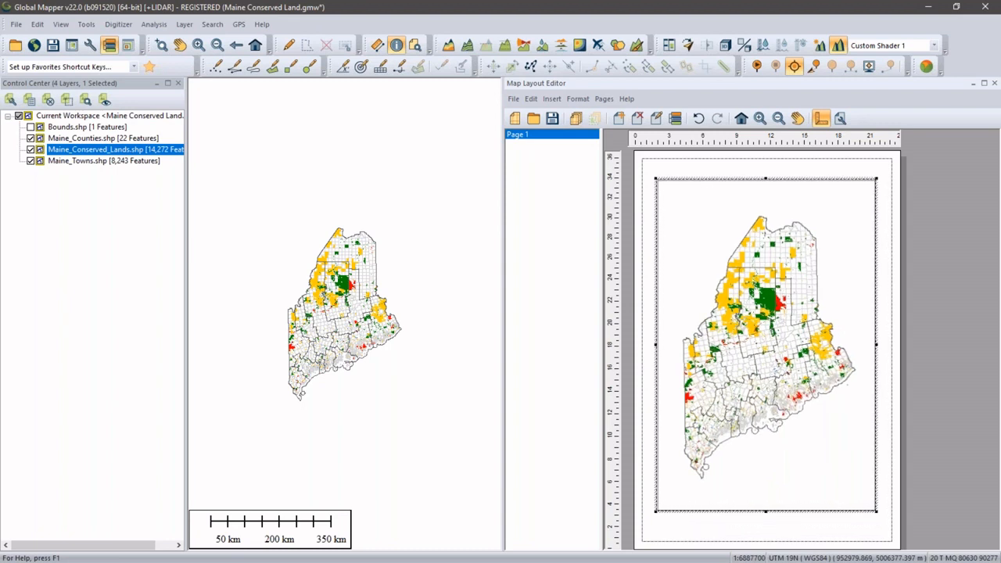
Add a Latitude/Longitude grid frame to the map element with automatic spacing, labels parallel to the frame and aligned with tick marks.
{"action": "right_click", "coordinate": [755, 228]}
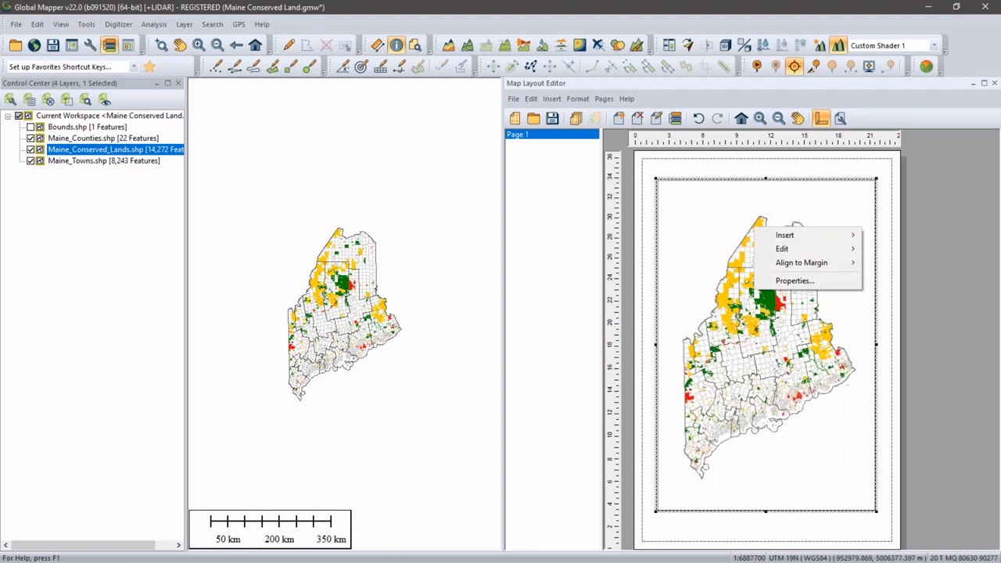
{"action": "left_click", "coordinate": [808, 280]}
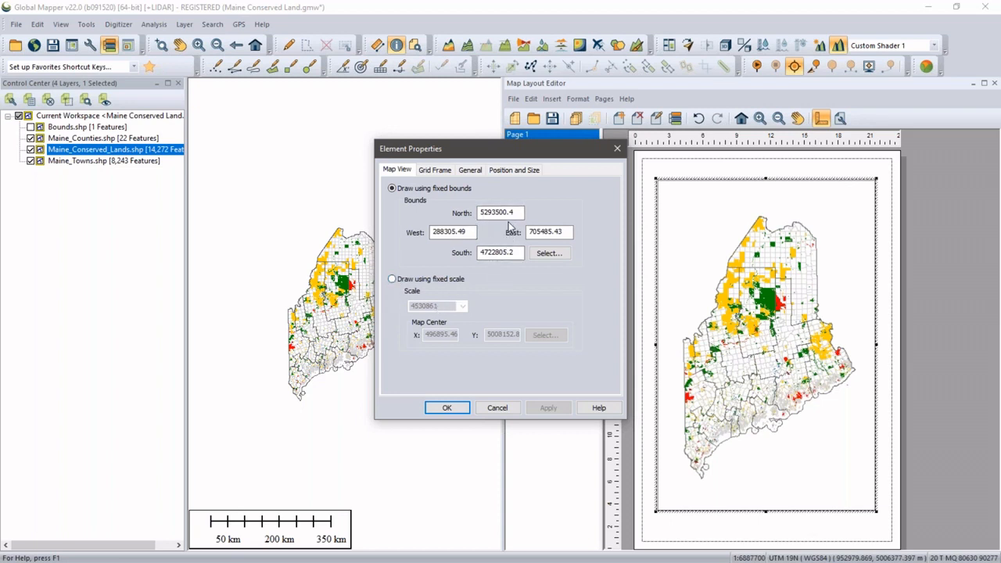
{"action": "left_click", "coordinate": [451, 174]}
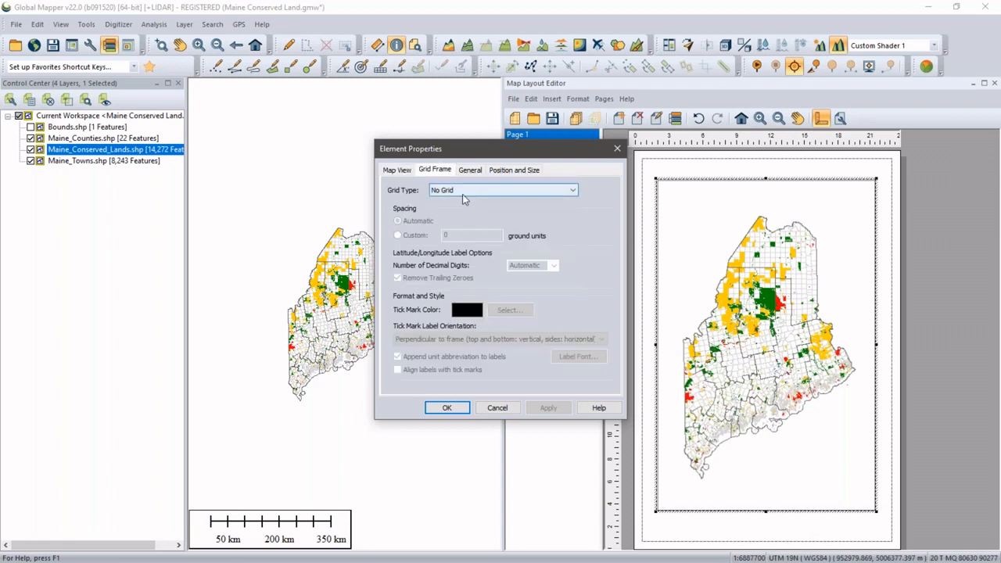
{"action": "left_click", "coordinate": [455, 189]}
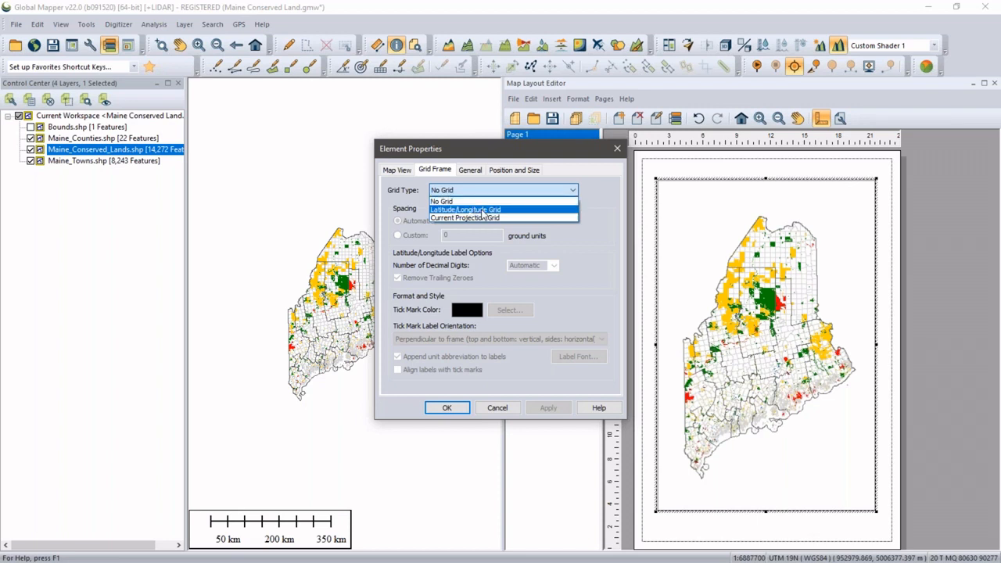
{"action": "left_click", "coordinate": [481, 210]}
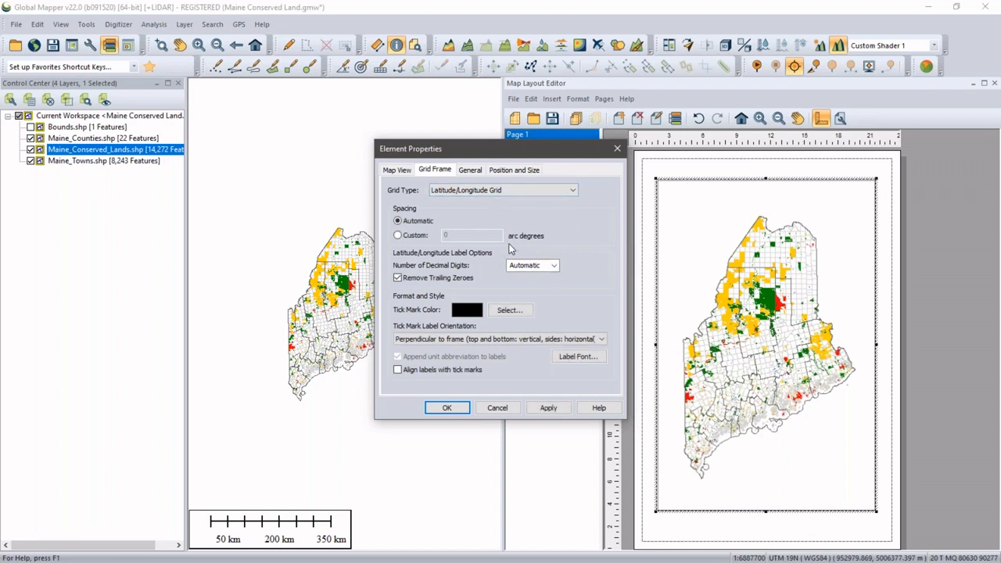
{"action": "left_click", "coordinate": [426, 223]}
{"action": "left_click", "coordinate": [482, 339]}
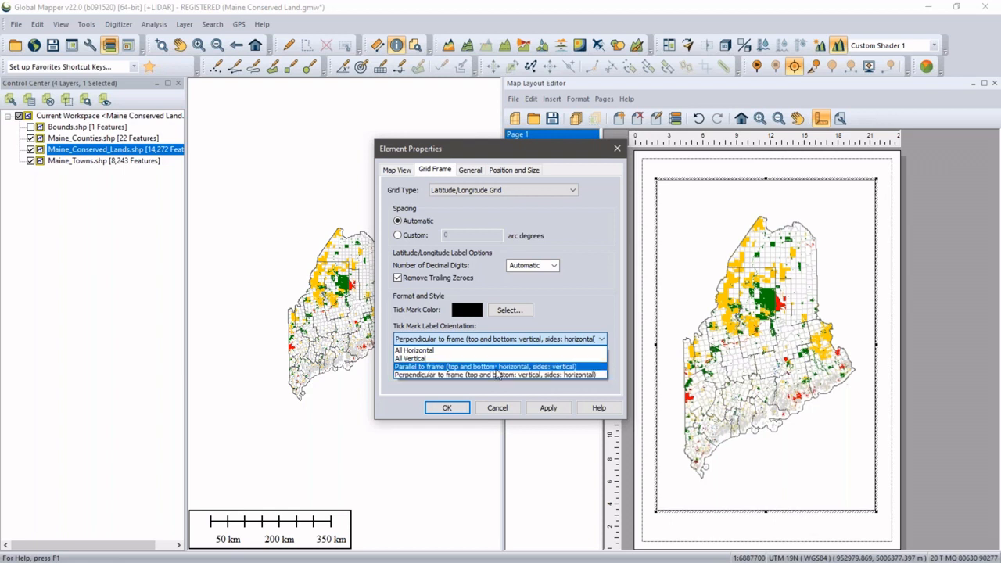
{"action": "left_click", "coordinate": [496, 366]}
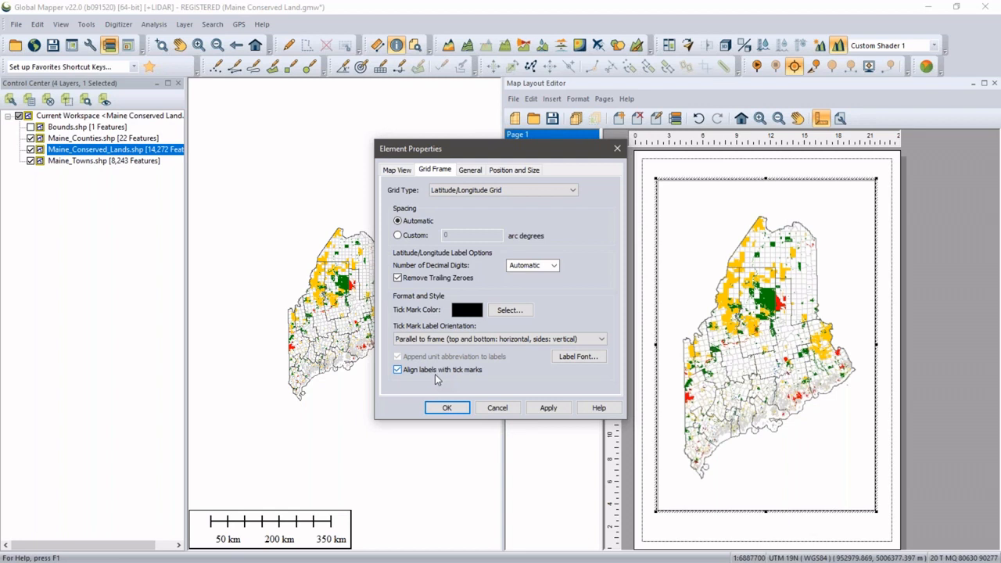
{"action": "left_click", "coordinate": [549, 409]}
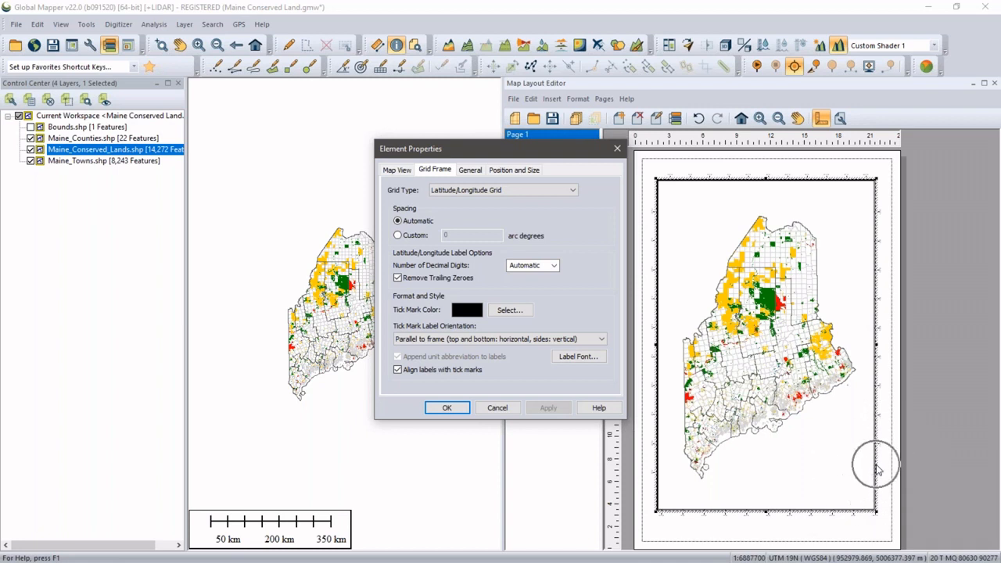
Set the grid frame's label font size to 20 and apply it to the map element.
{"action": "left_click", "coordinate": [579, 357]}
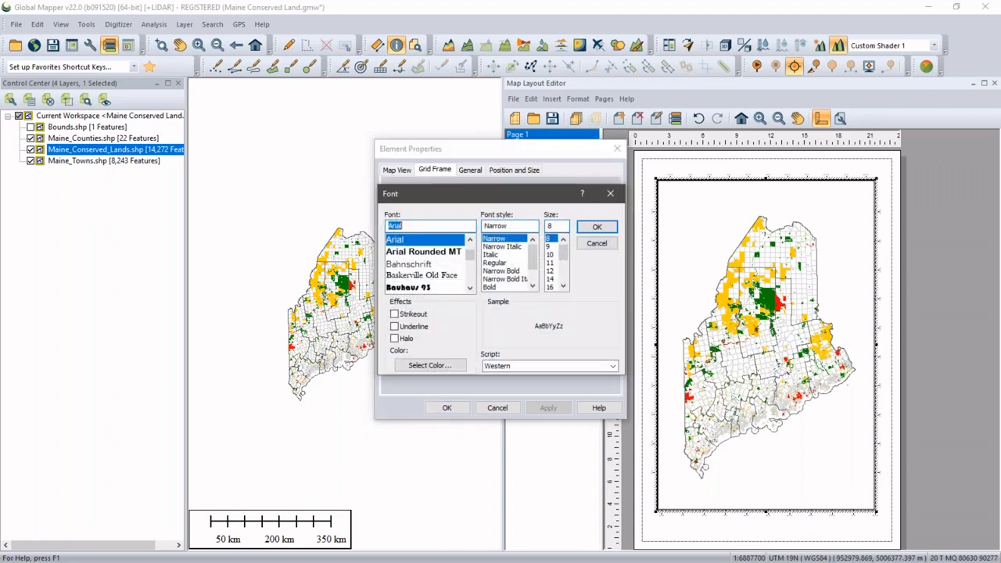
{"action": "scroll", "coordinate": [553, 265], "scroll_direction": "down", "scroll_amount": 3}
{"action": "left_click", "coordinate": [550, 255]}
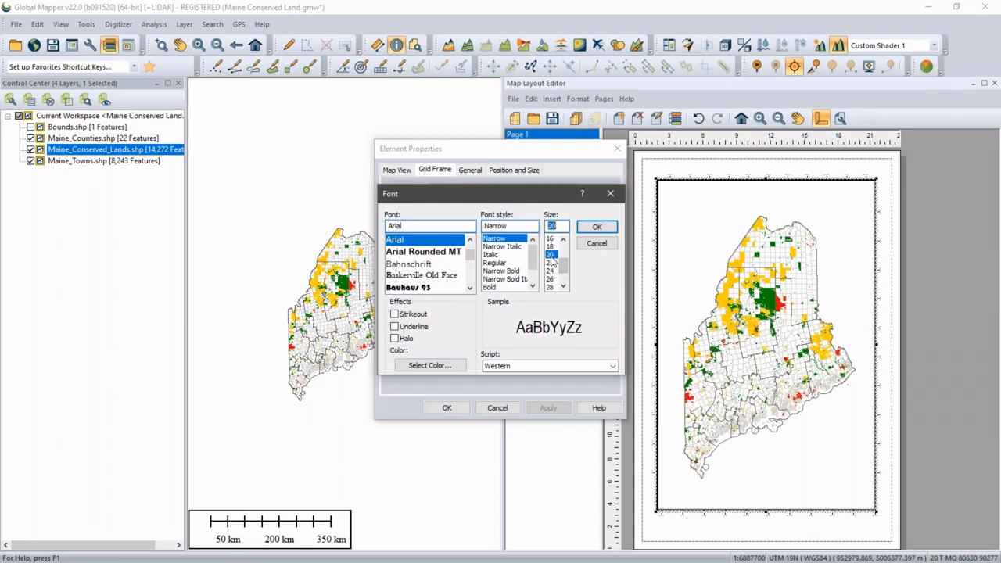
{"action": "left_click", "coordinate": [598, 227]}
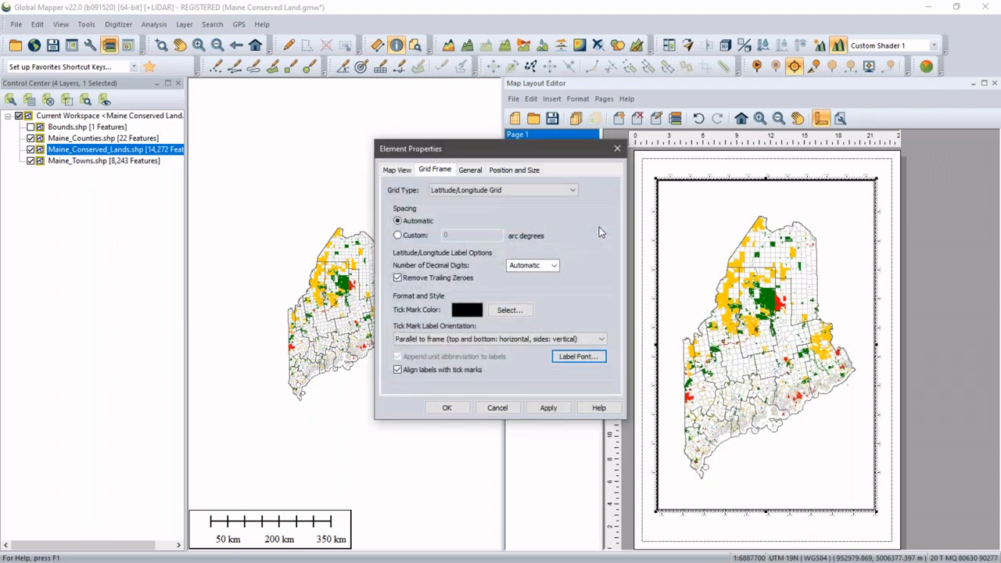
{"action": "left_click", "coordinate": [555, 411]}
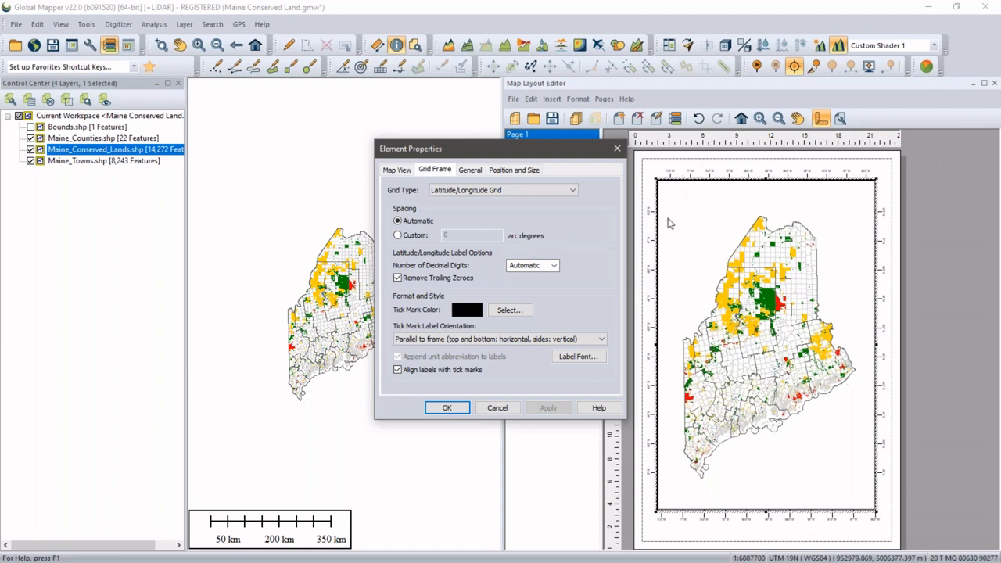
Review the map element's frame style, transparency, and position and size properties.
{"action": "left_click", "coordinate": [468, 171]}
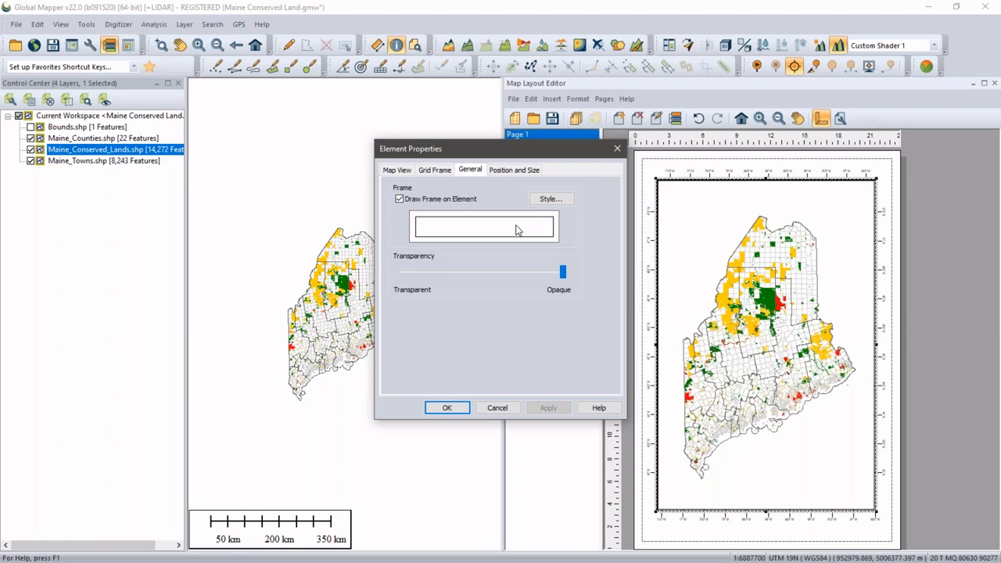
{"action": "left_click", "coordinate": [551, 201]}
{"action": "left_click", "coordinate": [514, 171]}
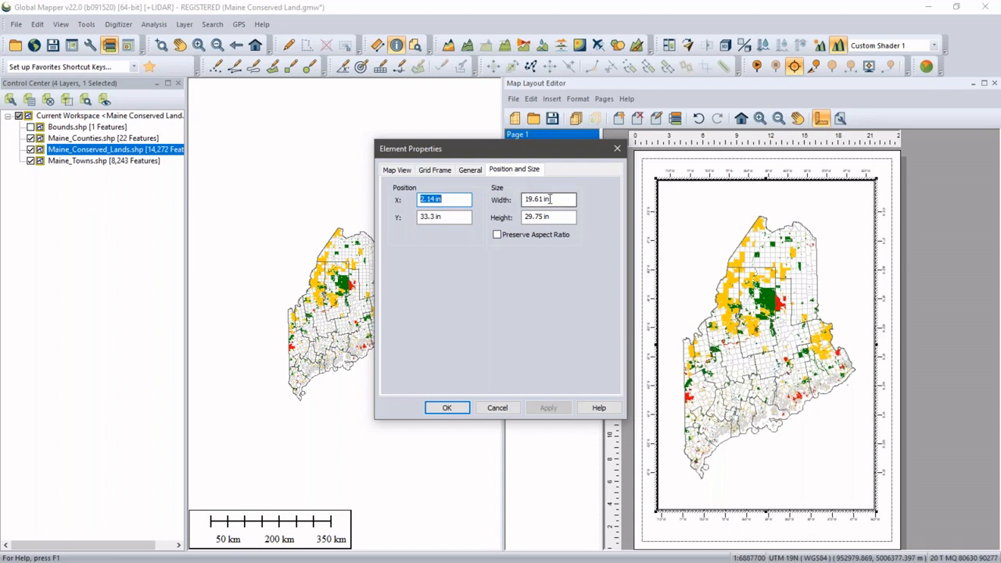
Resize the map element to 20 in wide and 27 in high.
{"action": "left_click_drag", "start_coordinate": [552, 200], "coordinate": [524, 199]}
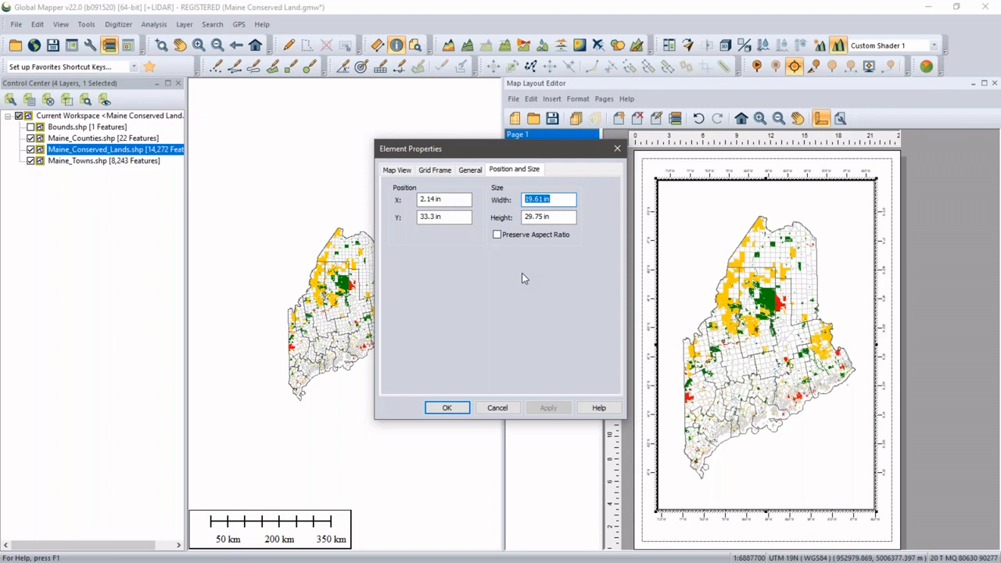
{"action": "type", "text": "20"}
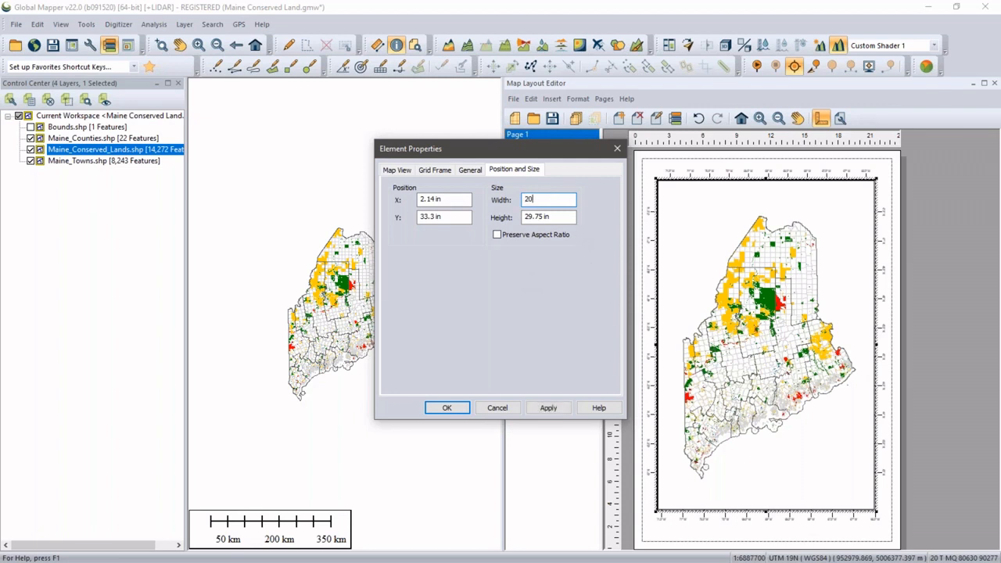
{"action": "key", "text": "Tab"}
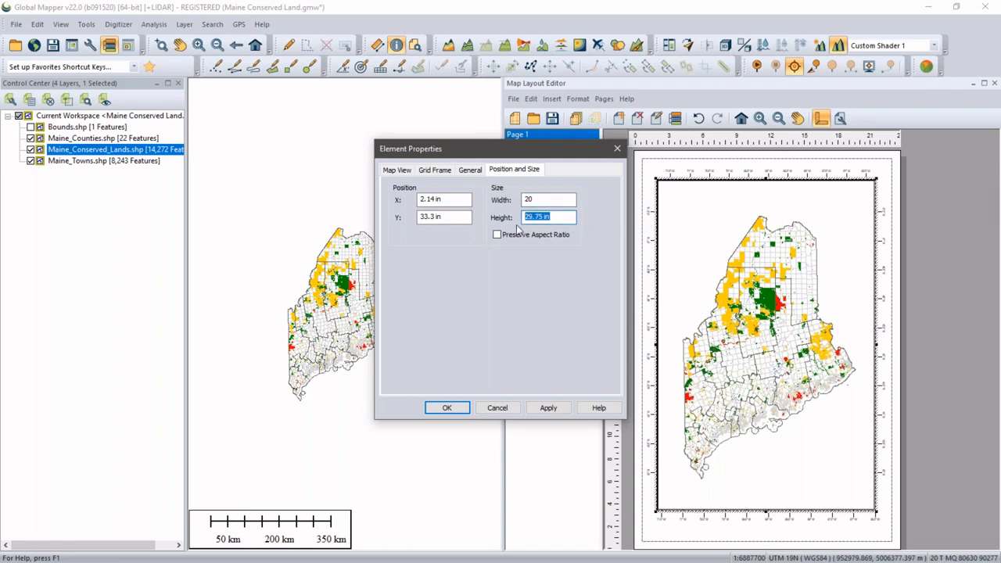
{"action": "type", "text": "27"}
{"action": "left_click", "coordinate": [548, 408]}
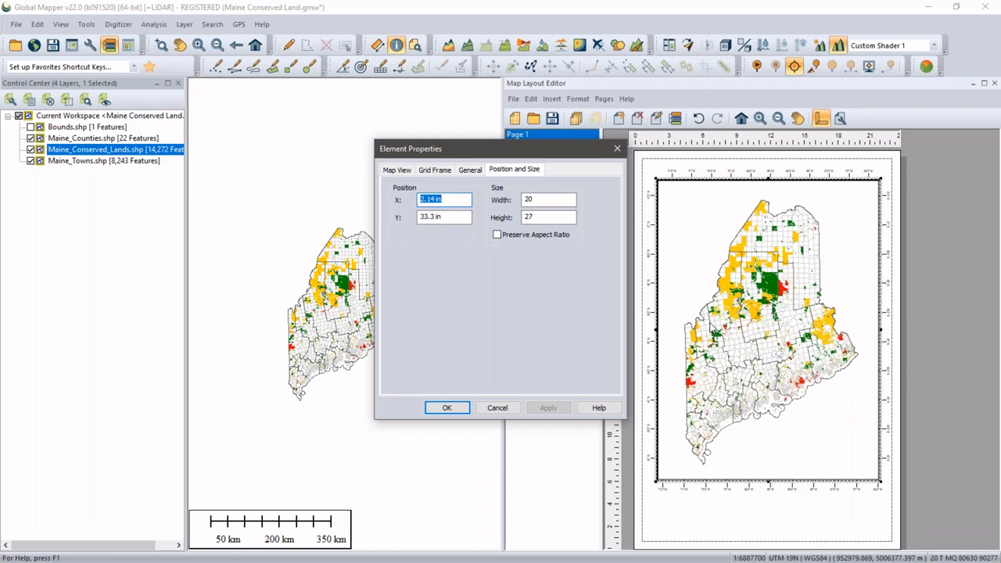
{"action": "left_click", "coordinate": [447, 408]}
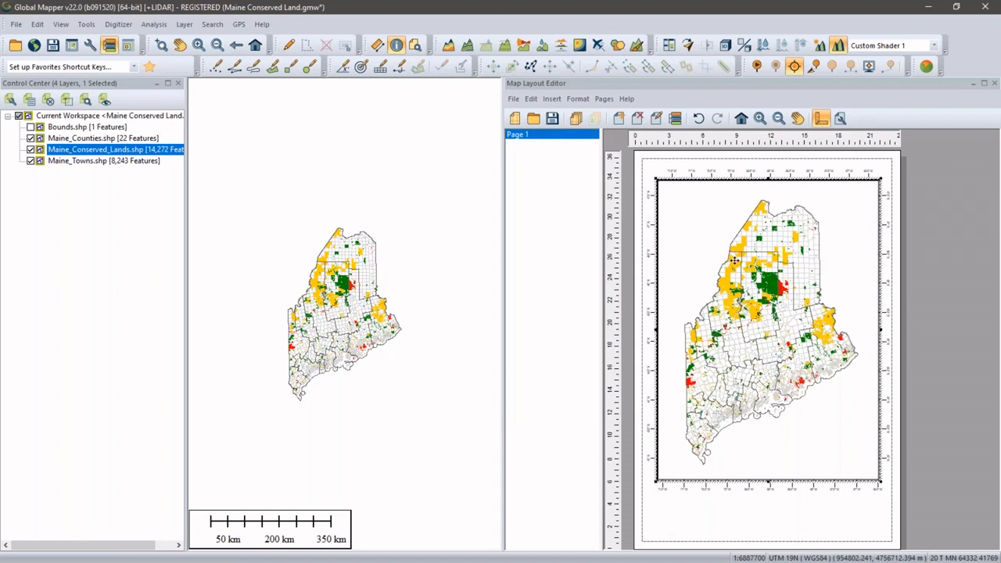
Align the map element to the center and middle of the page margins.
{"action": "right_click", "coordinate": [727, 407]}
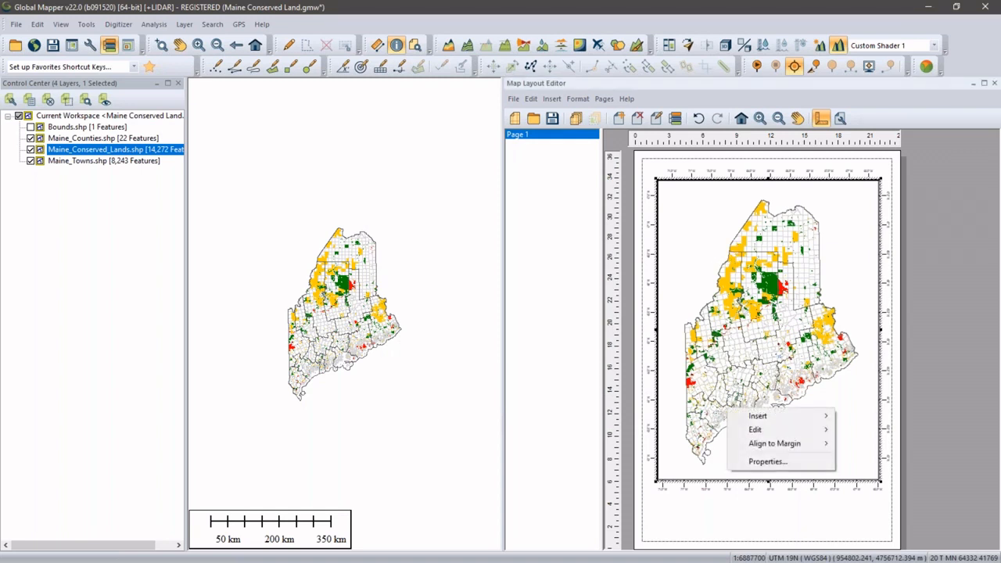
{"action": "mouse_move", "coordinate": [773, 444]}
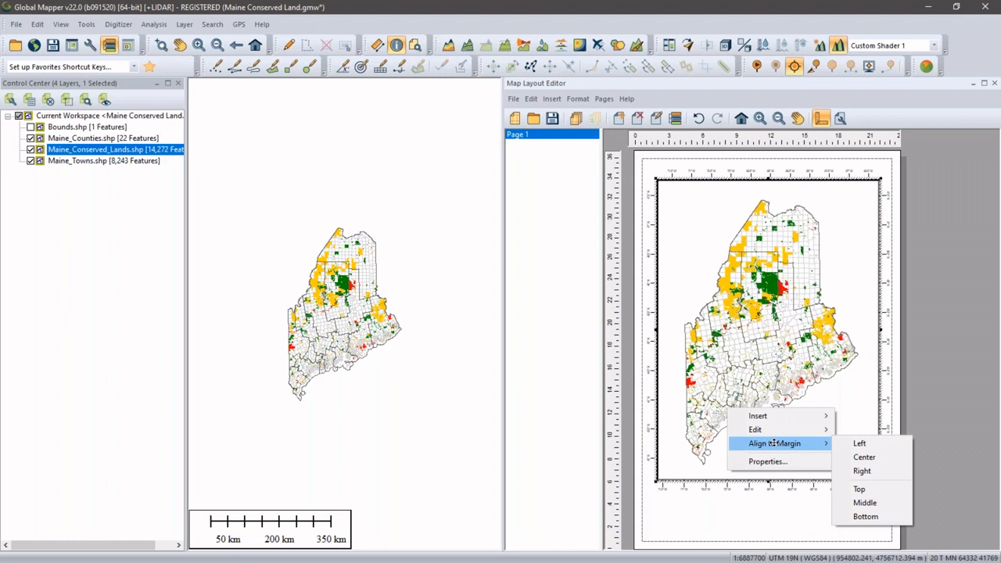
{"action": "left_click", "coordinate": [864, 457]}
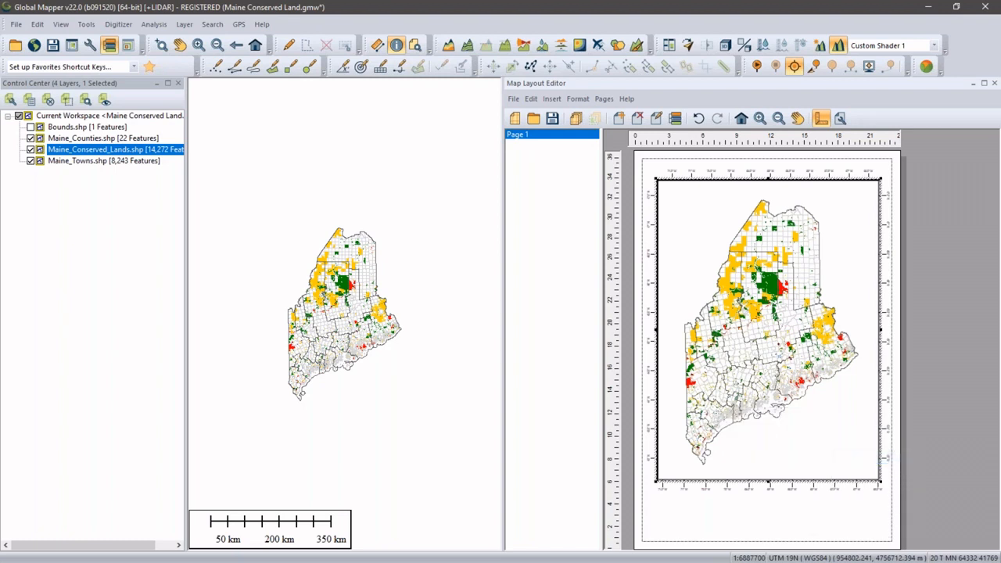
{"action": "right_click", "coordinate": [814, 422]}
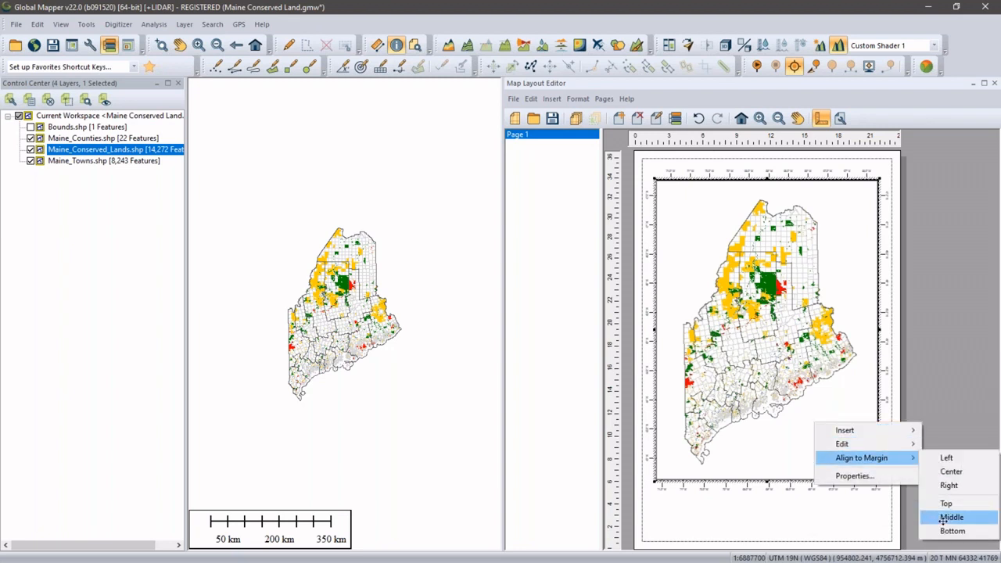
{"action": "left_click", "coordinate": [943, 518]}
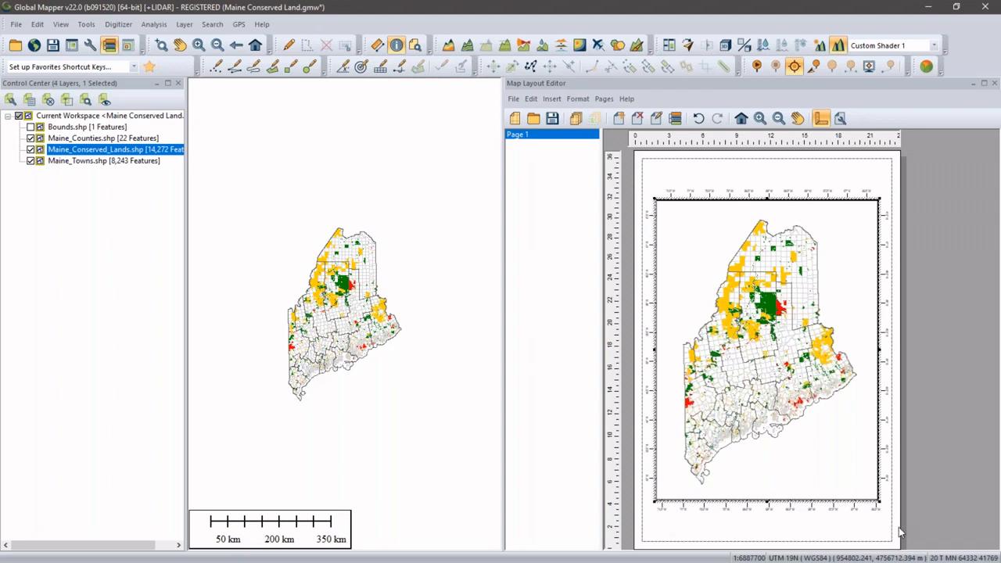
Start a new text element in the blank space above the map with the text "Maine Conserved Lands".
{"action": "left_click", "coordinate": [720, 172]}
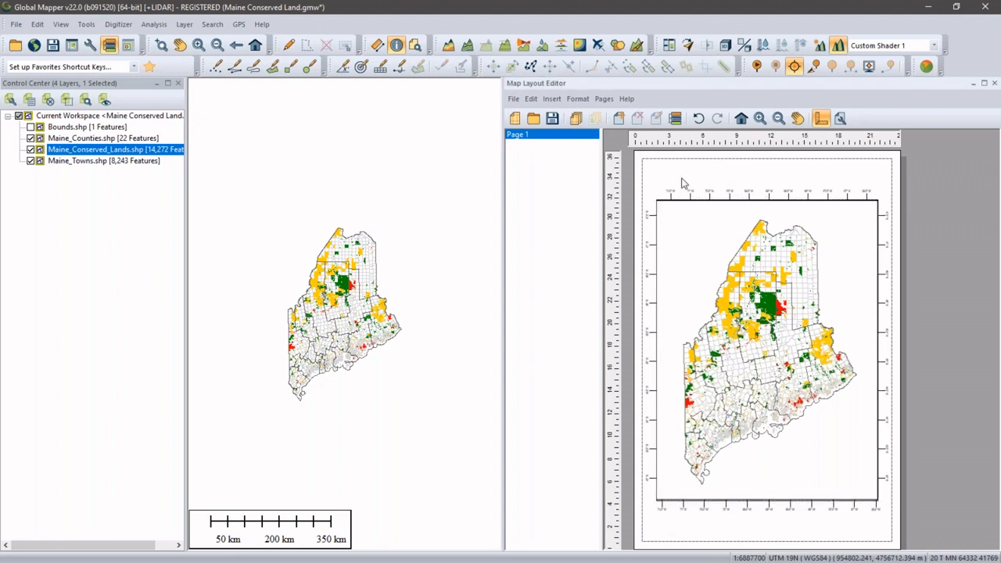
{"action": "right_click", "coordinate": [759, 182]}
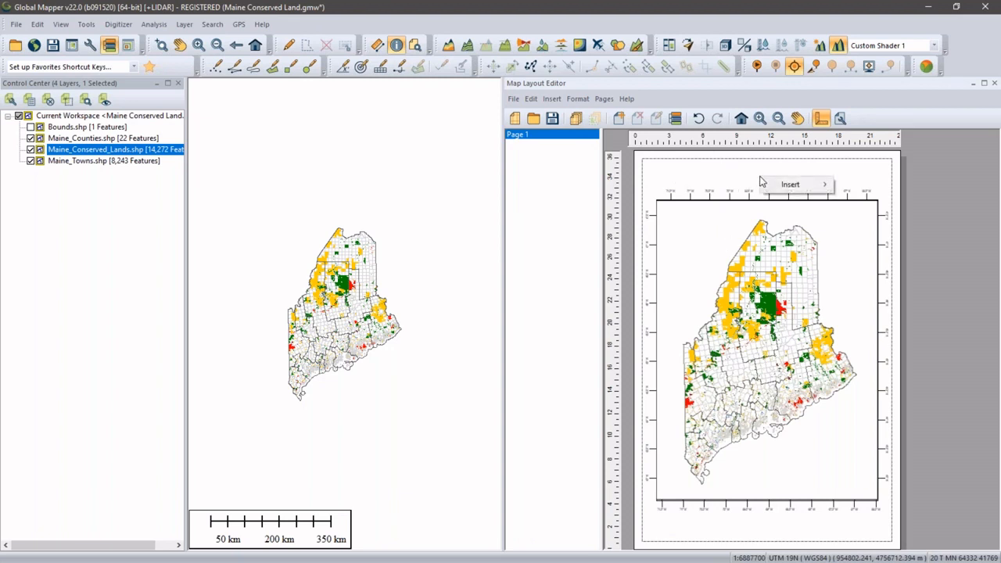
{"action": "mouse_move", "coordinate": [791, 185]}
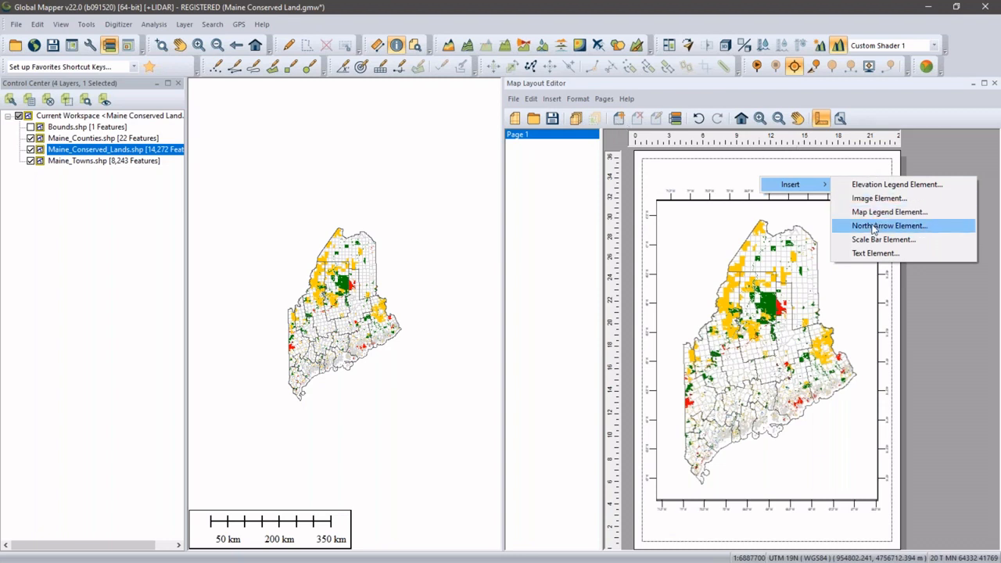
{"action": "left_click", "coordinate": [870, 254]}
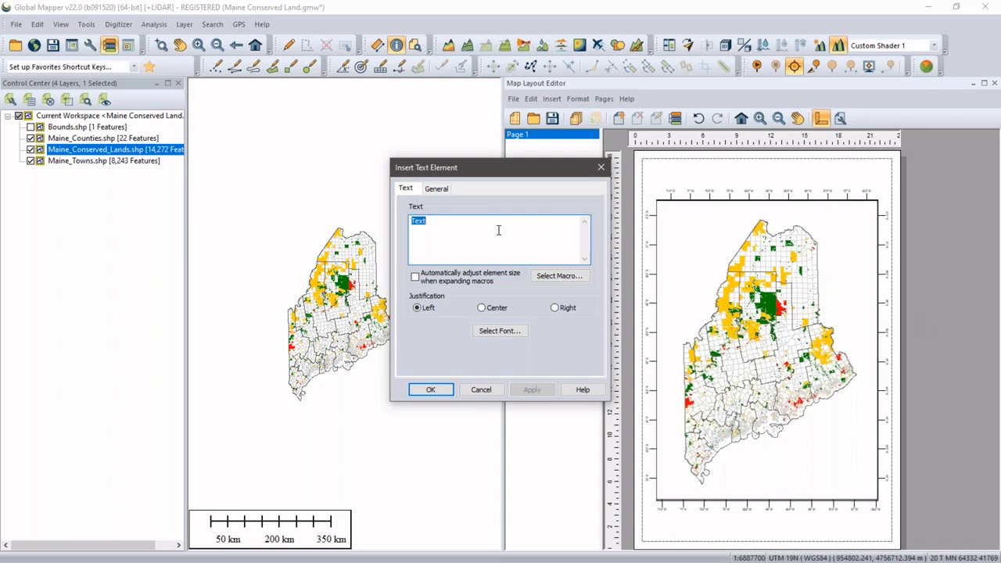
{"action": "type", "text": "Maine "}
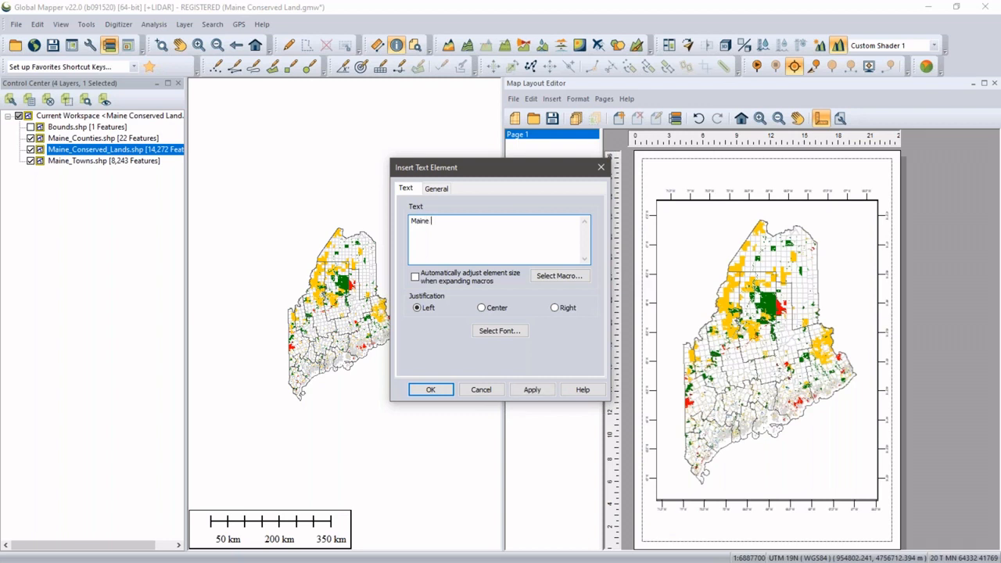
{"action": "type", "text": "Conserved Lands"}
Look through the macros available for the text element without inserting one.
{"action": "left_click", "coordinate": [552, 279]}
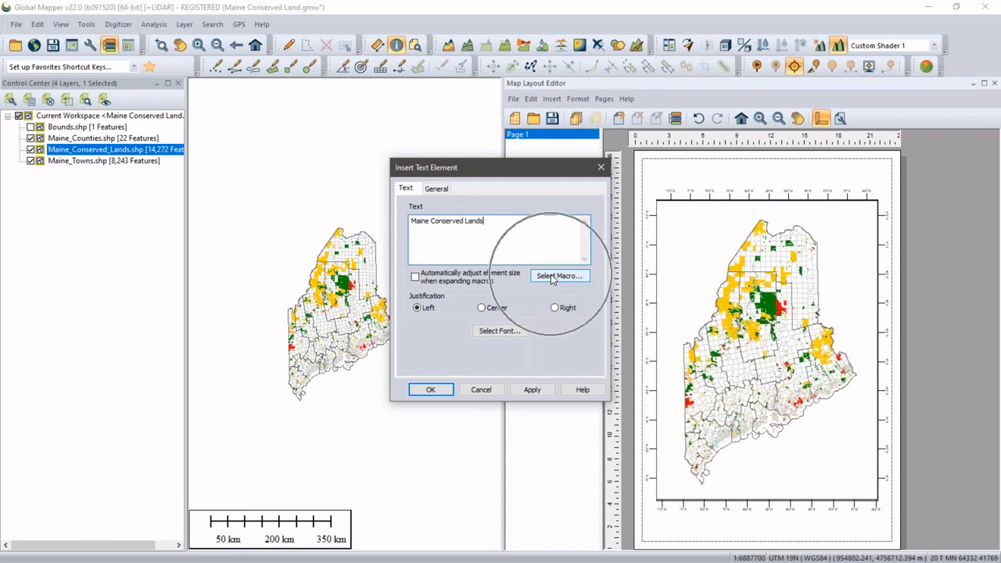
{"action": "left_click", "coordinate": [552, 279]}
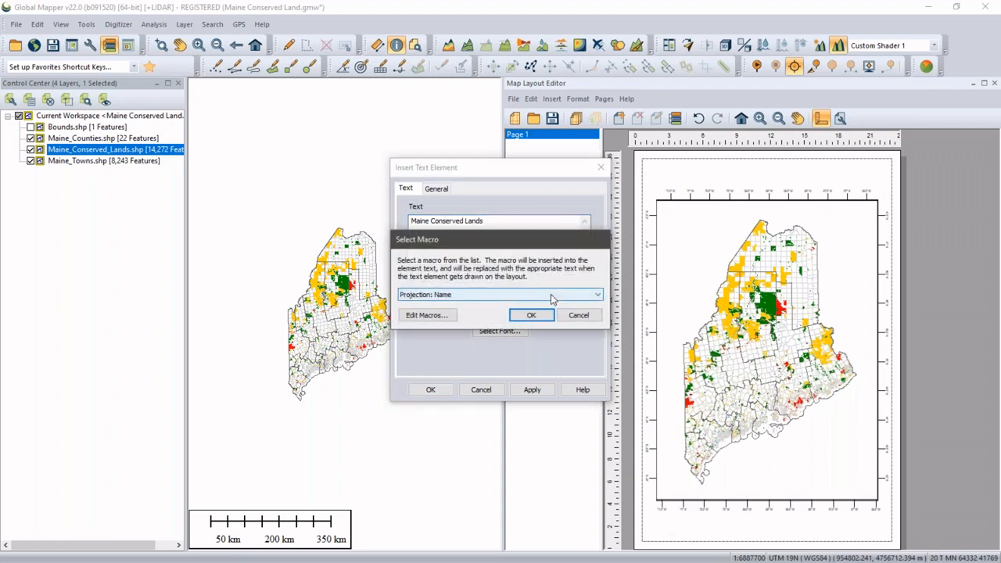
{"action": "left_click", "coordinate": [551, 294]}
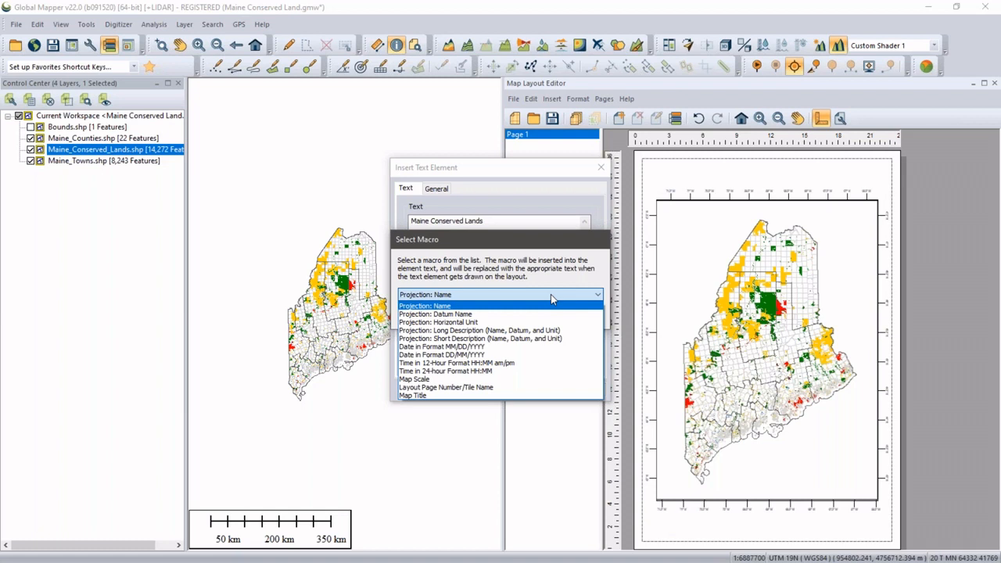
{"action": "left_click", "coordinate": [551, 294]}
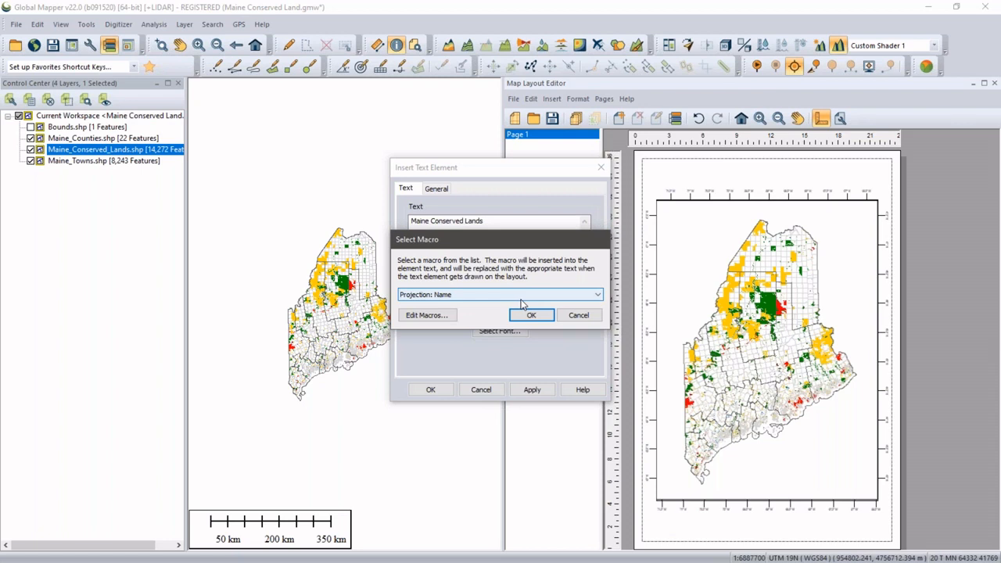
{"action": "left_click", "coordinate": [573, 317]}
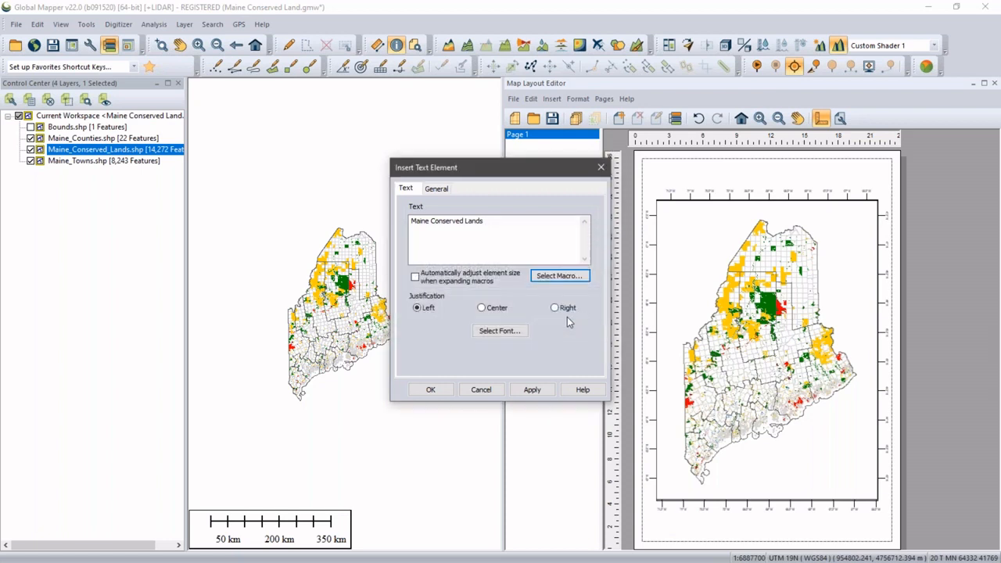
Set the title text to Times New Roman Bold, size 72, with center justification.
{"action": "left_click", "coordinate": [510, 332]}
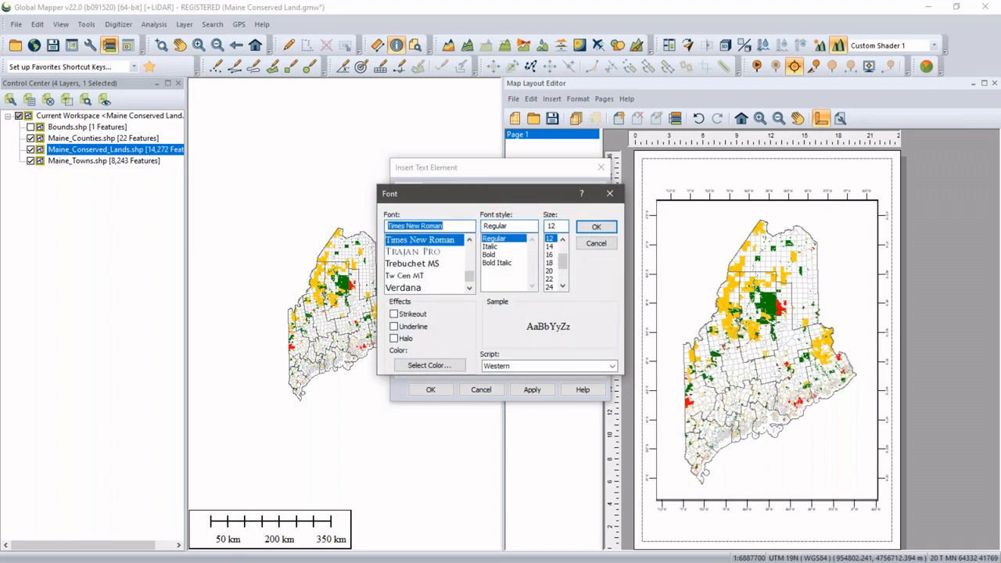
{"action": "scroll", "coordinate": [553, 274], "scroll_direction": "down", "scroll_amount": 2}
{"action": "left_click", "coordinate": [552, 287]}
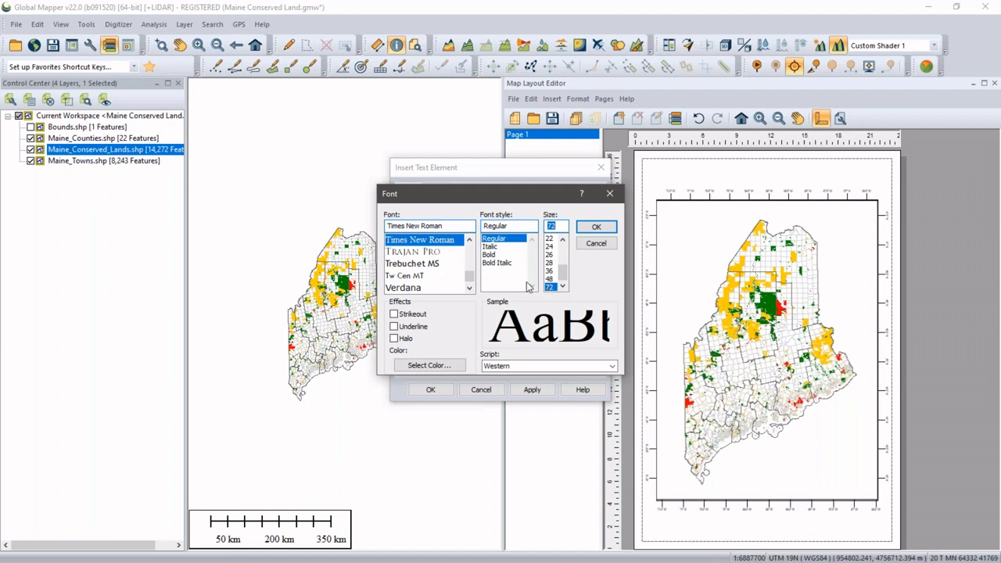
{"action": "left_click", "coordinate": [501, 258]}
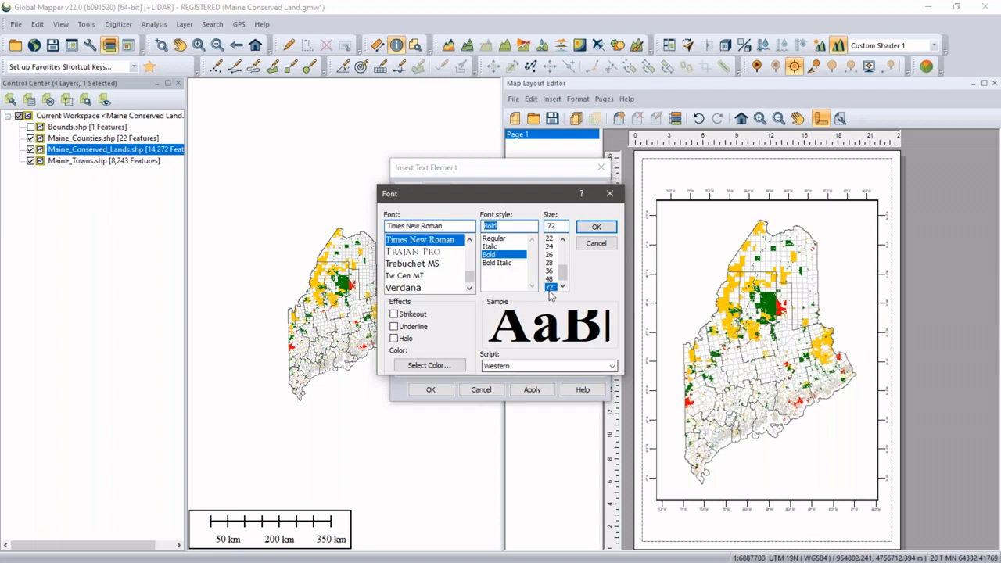
{"action": "left_click", "coordinate": [595, 228]}
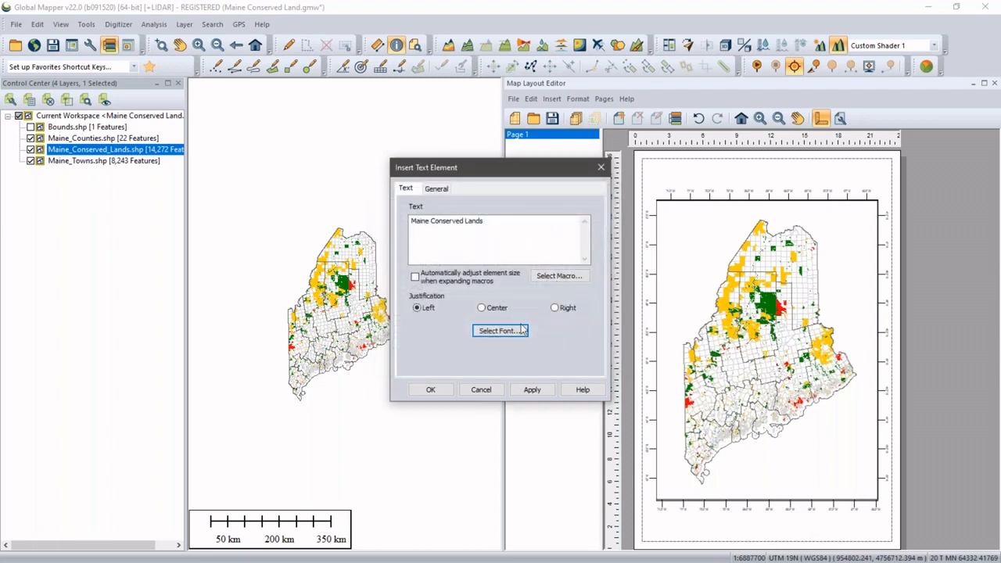
{"action": "left_click", "coordinate": [482, 309]}
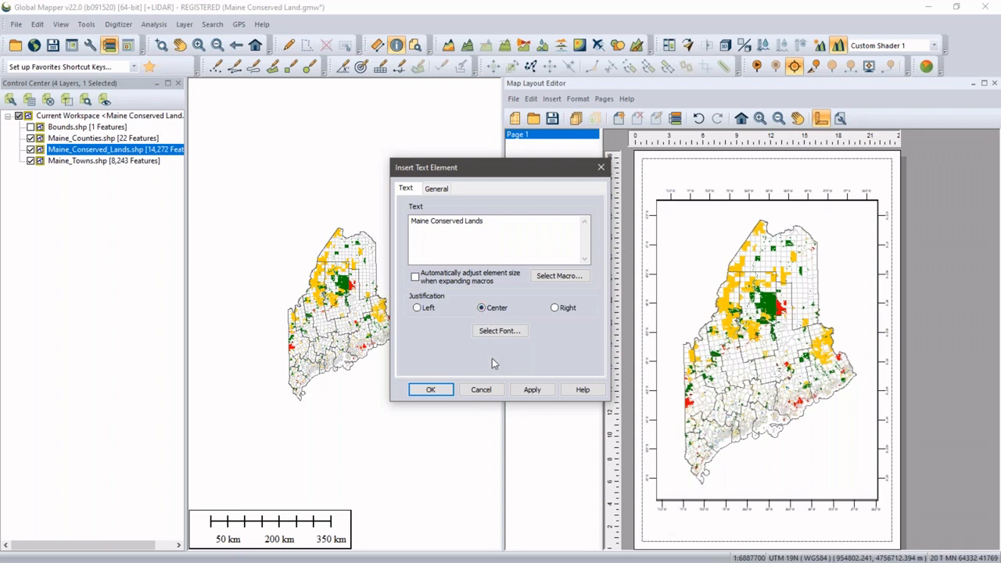
Turn off the frame around the title text element and add it to the layout.
{"action": "left_click", "coordinate": [436, 190]}
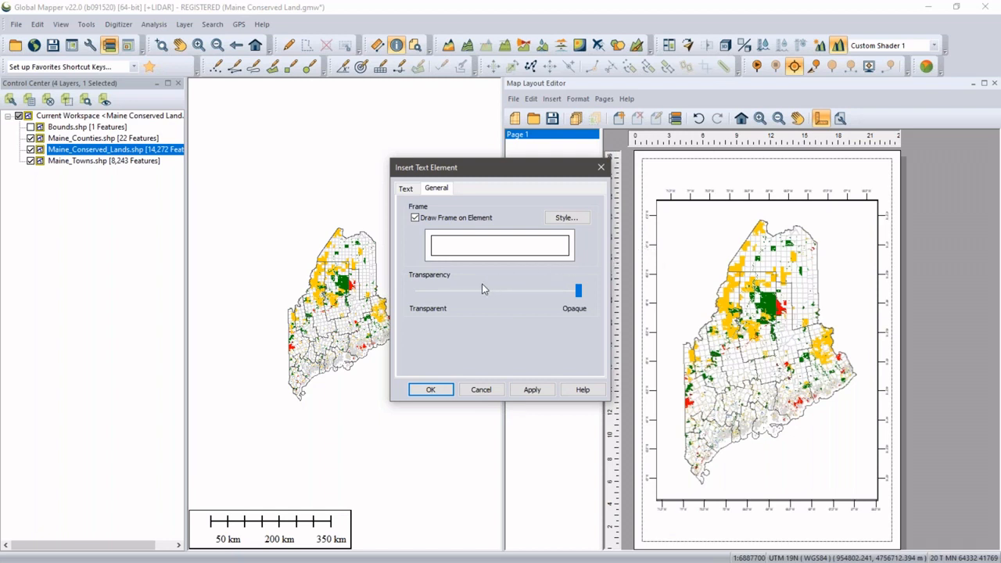
{"action": "left_click", "coordinate": [415, 219]}
{"action": "left_click", "coordinate": [407, 190]}
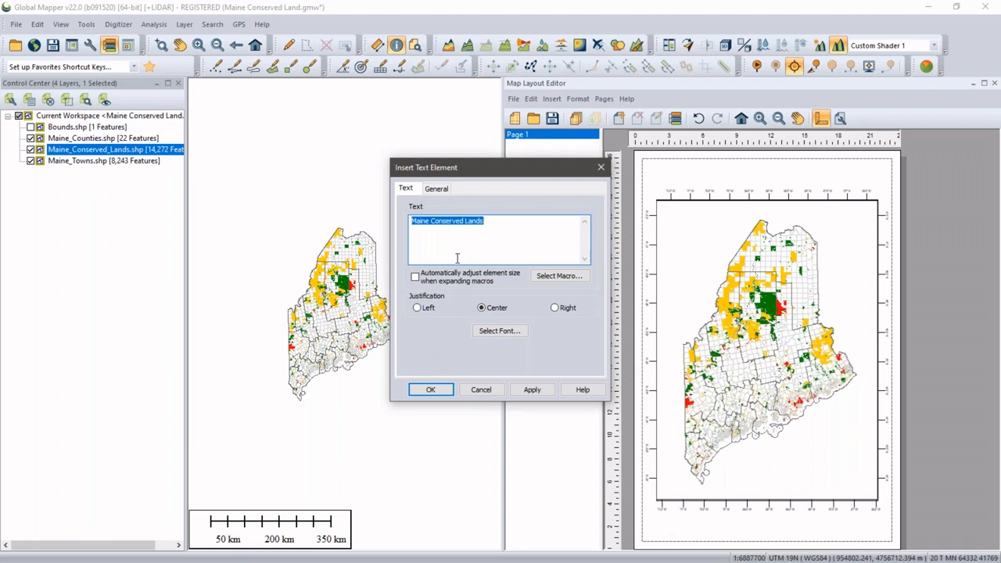
{"action": "left_click", "coordinate": [439, 190]}
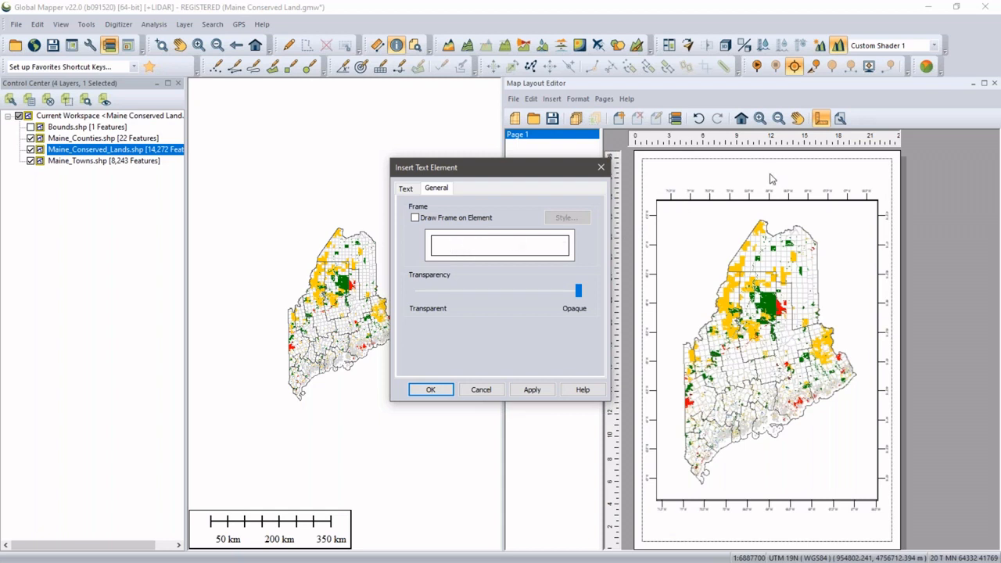
{"action": "left_click", "coordinate": [431, 390]}
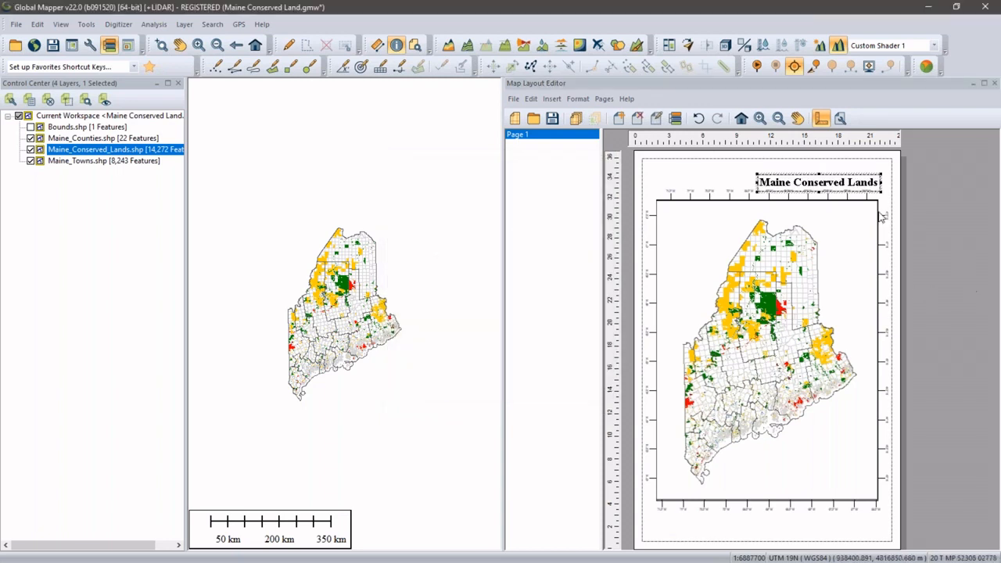
Move the title above the map and center it horizontally within the page margins.
{"action": "left_click_drag", "start_coordinate": [827, 183], "coordinate": [778, 177]}
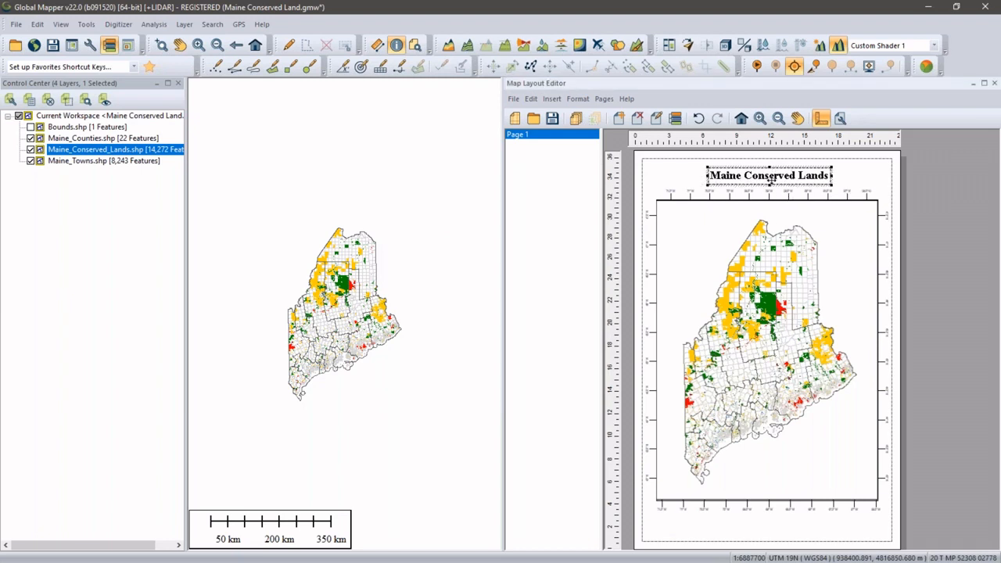
{"action": "right_click", "coordinate": [773, 175]}
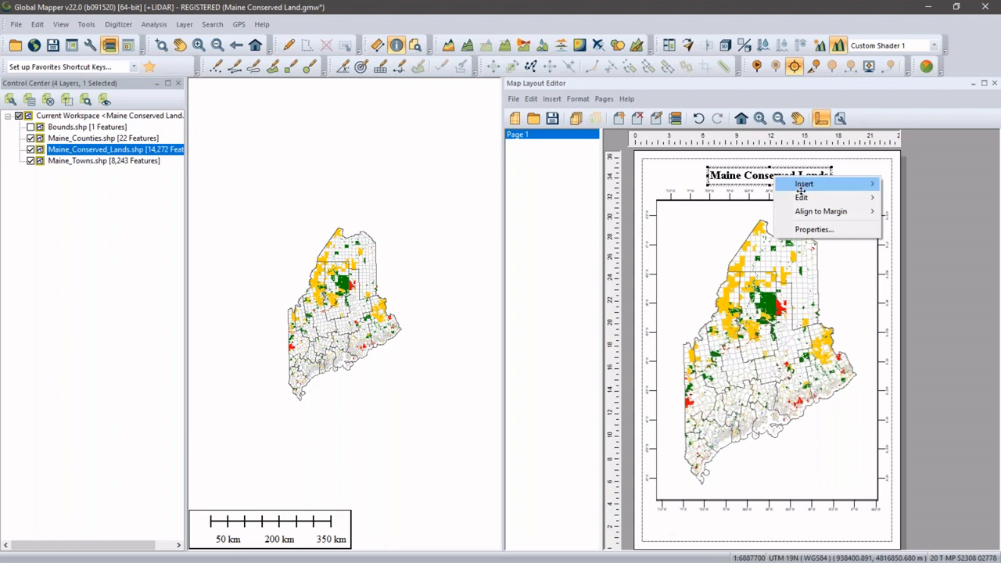
{"action": "mouse_move", "coordinate": [806, 214]}
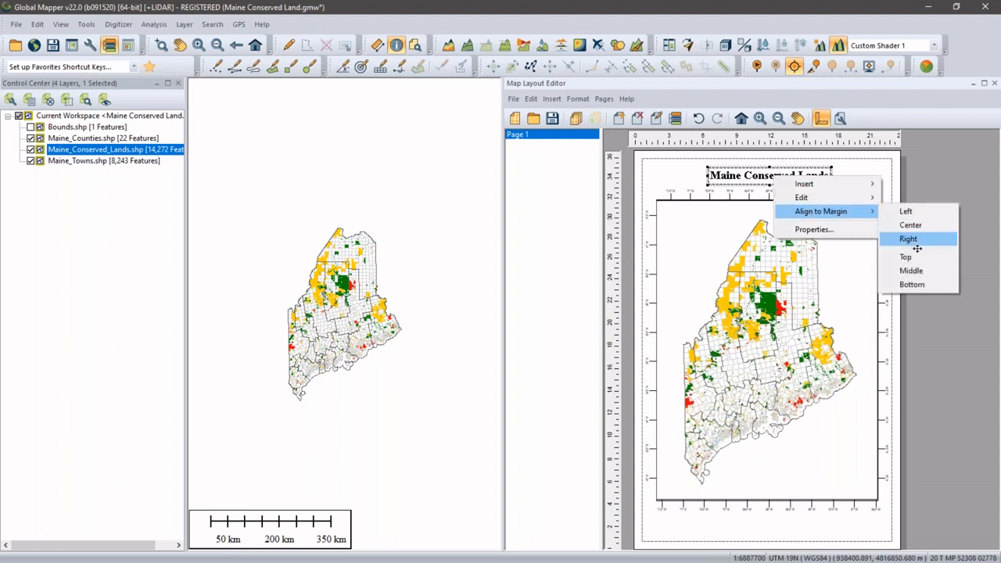
{"action": "left_click", "coordinate": [914, 225]}
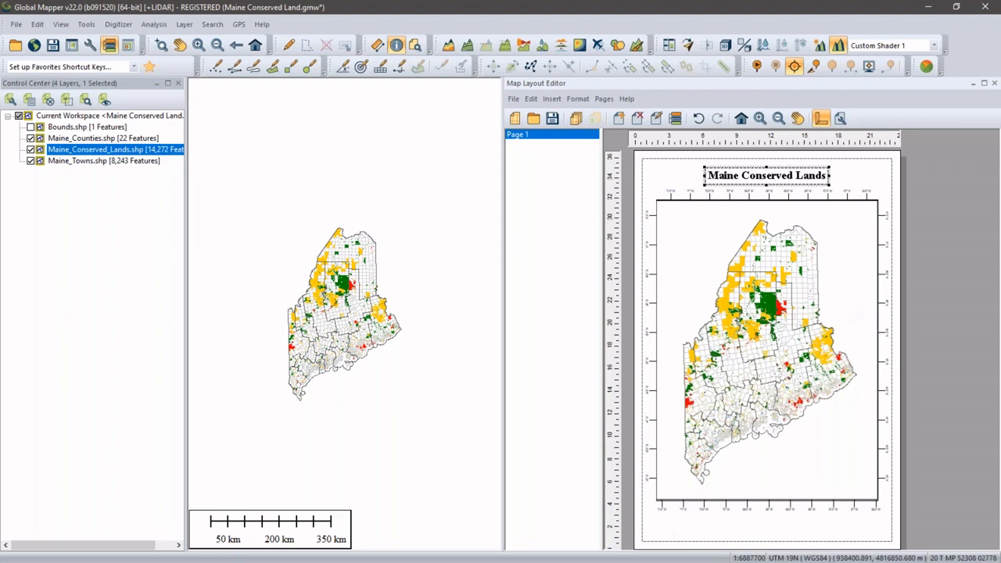
Nudge the title slightly to the left in small increments.
{"action": "key", "text": "Left"}
{"action": "key", "text": "Left"}
{"action": "key", "text": "Left"}
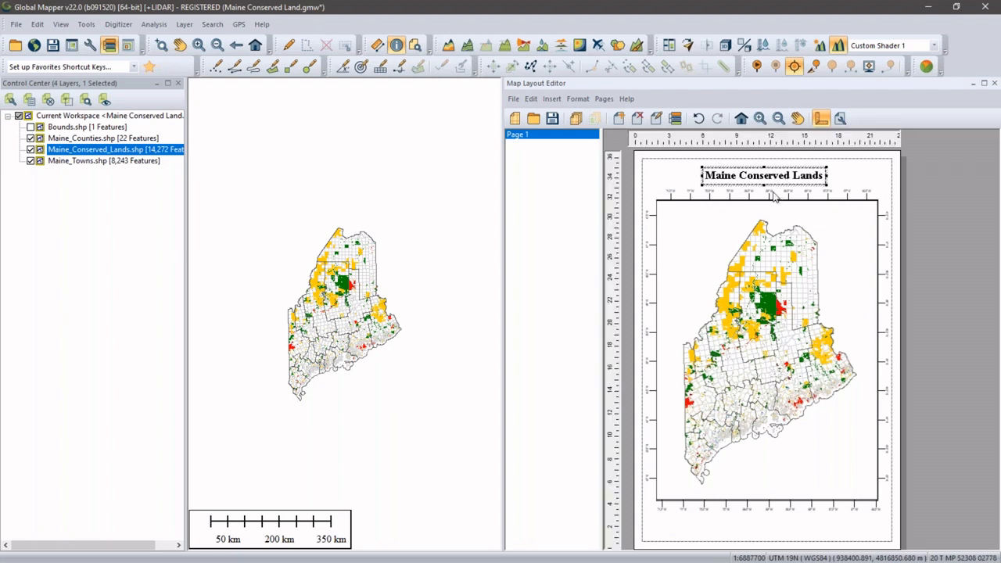
{"action": "key", "text": "Left"}
{"action": "key", "text": "Left"}
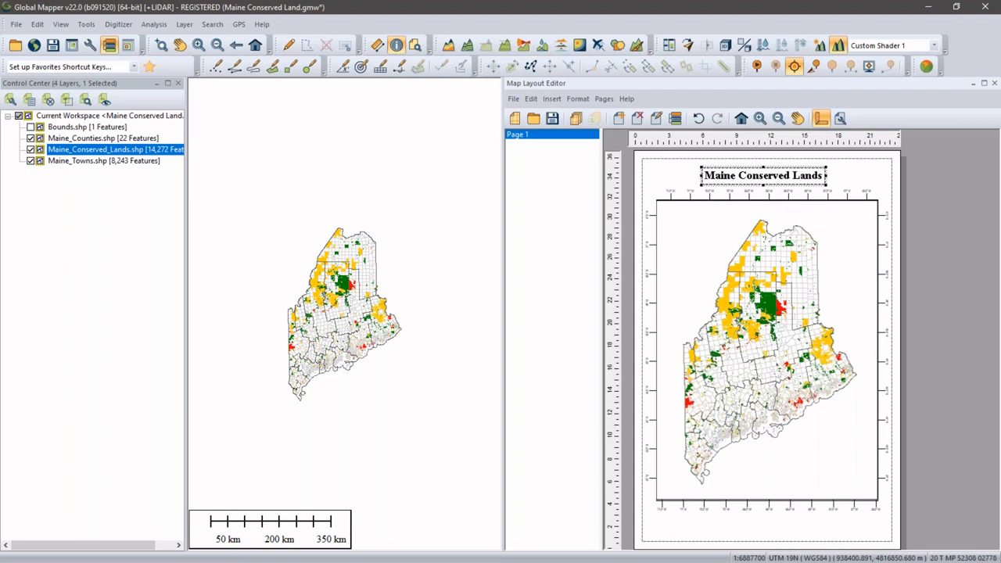
Realign the title to the horizontal center of the page margins and deselect it.
{"action": "key", "text": "Left"}
{"action": "key", "text": "Left"}
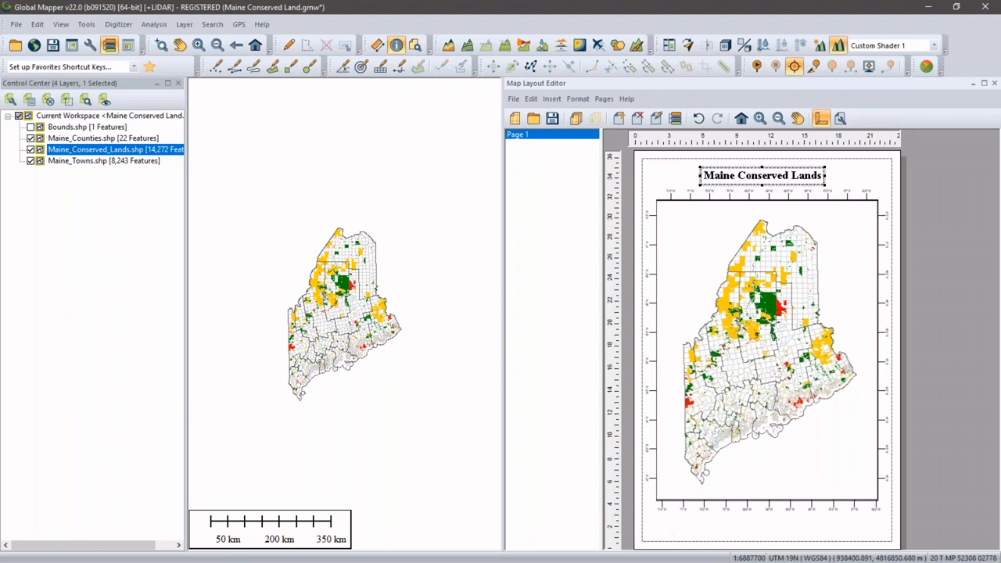
{"action": "right_click", "coordinate": [765, 177]}
{"action": "mouse_move", "coordinate": [809, 212]}
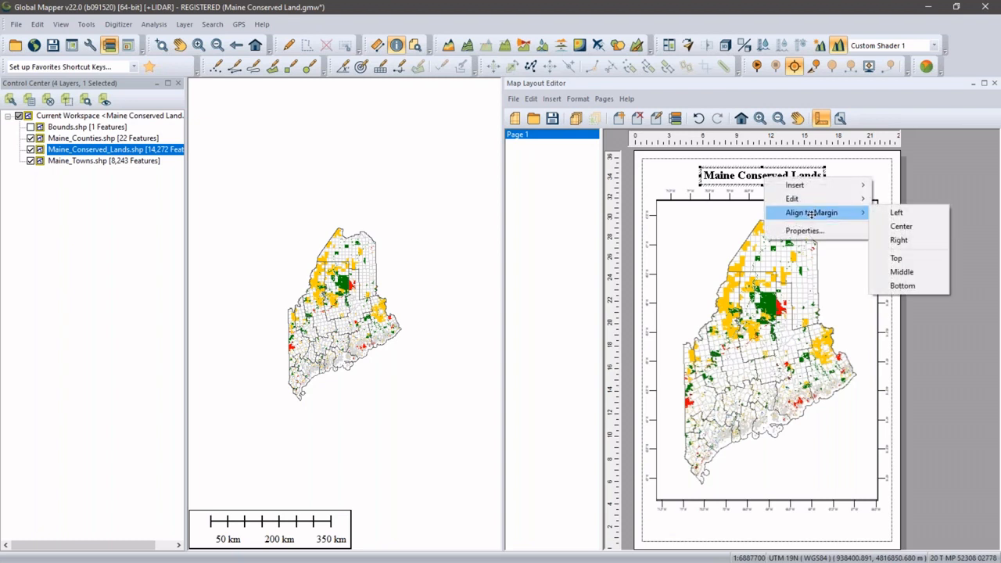
{"action": "left_click", "coordinate": [902, 226]}
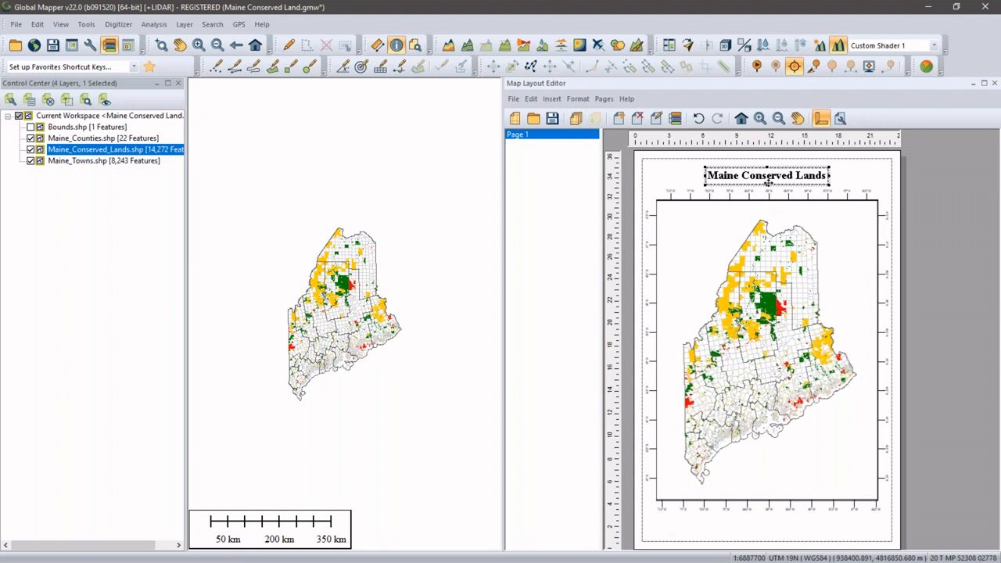
{"action": "left_click", "coordinate": [664, 166]}
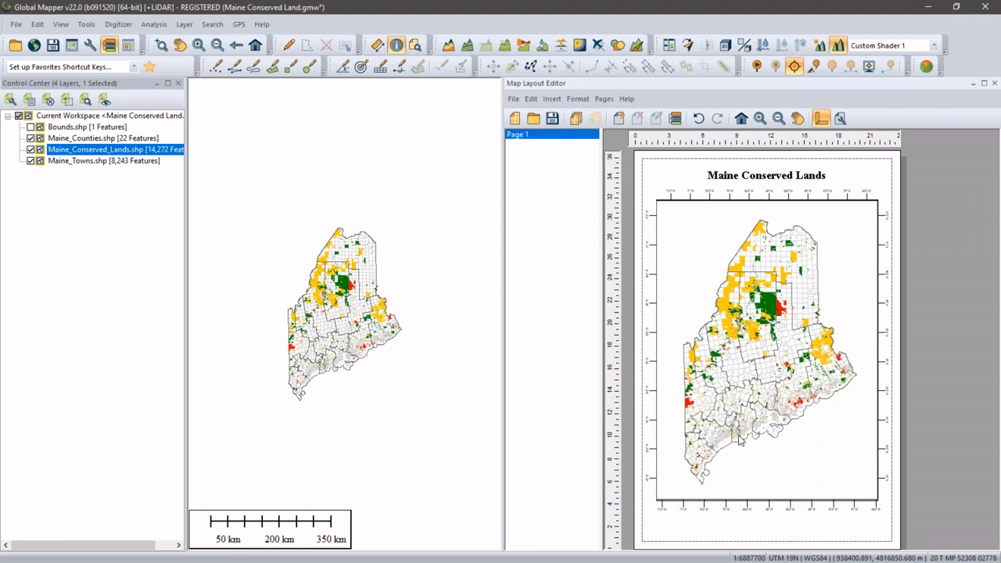
Insert an image element into the layout using Maine_Seal.jpg from the Session_17 Data folder.
{"action": "left_click", "coordinate": [551, 98]}
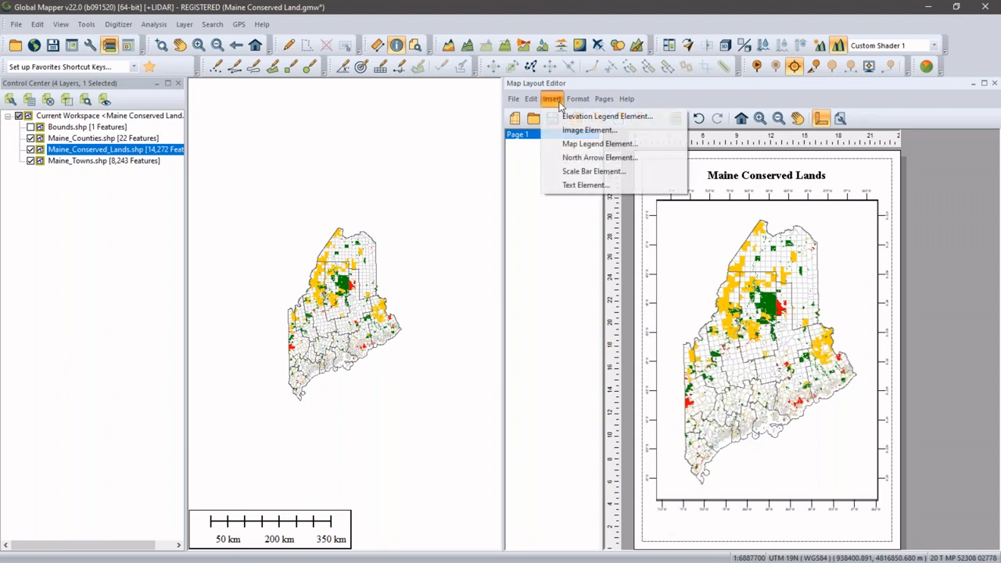
{"action": "left_click", "coordinate": [600, 131]}
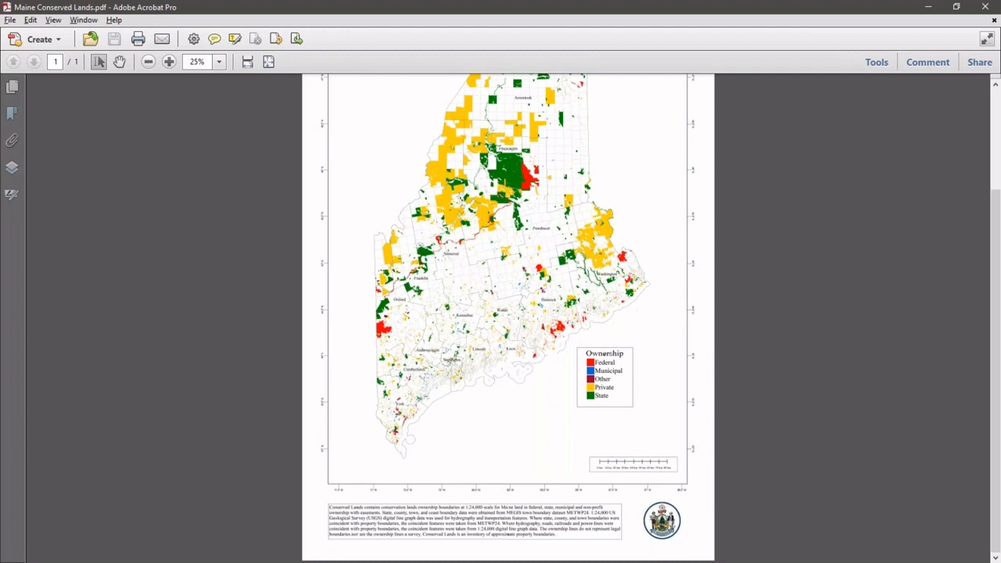
{"action": "key", "text": "alt+Tab"}
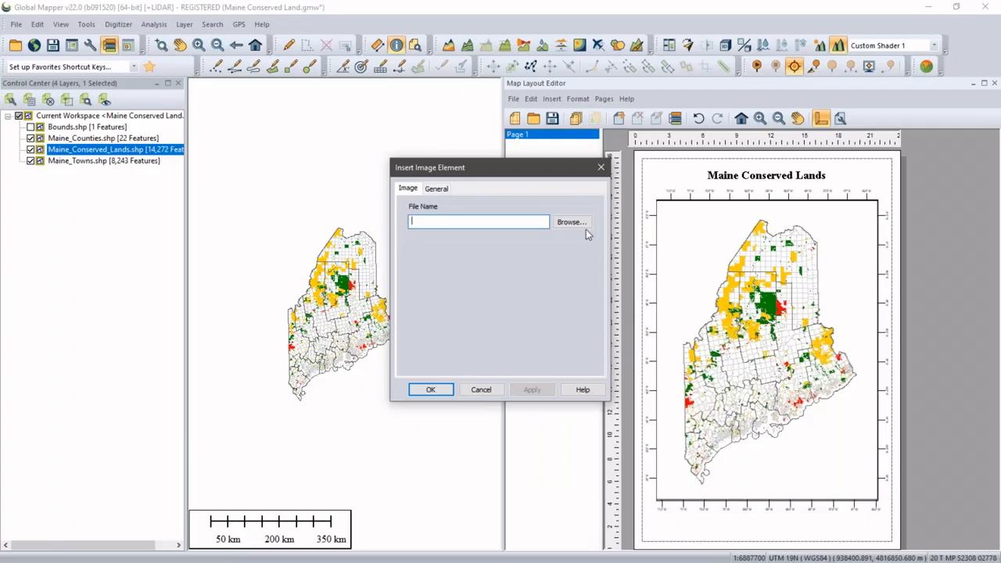
{"action": "left_click", "coordinate": [583, 226]}
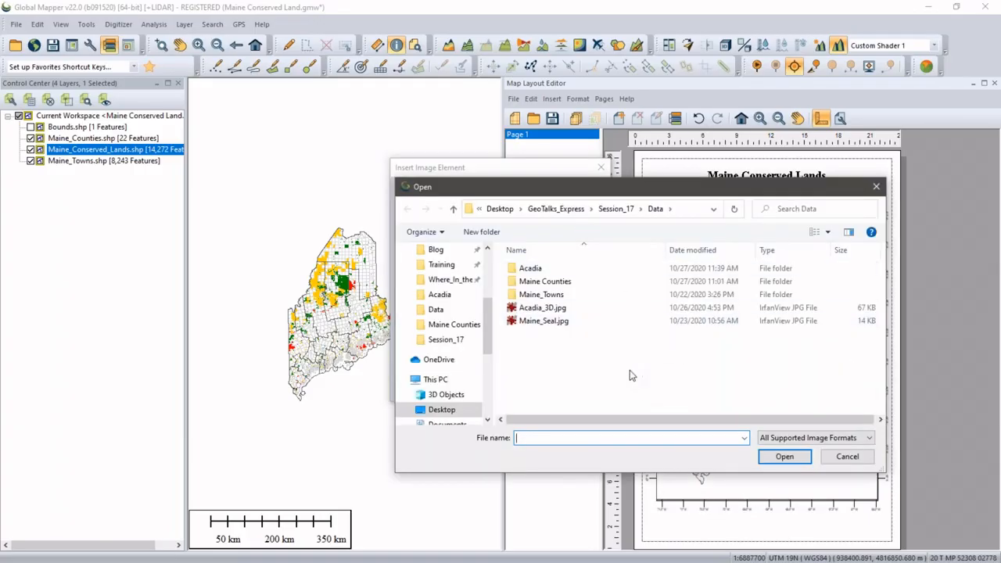
{"action": "left_click", "coordinate": [556, 322]}
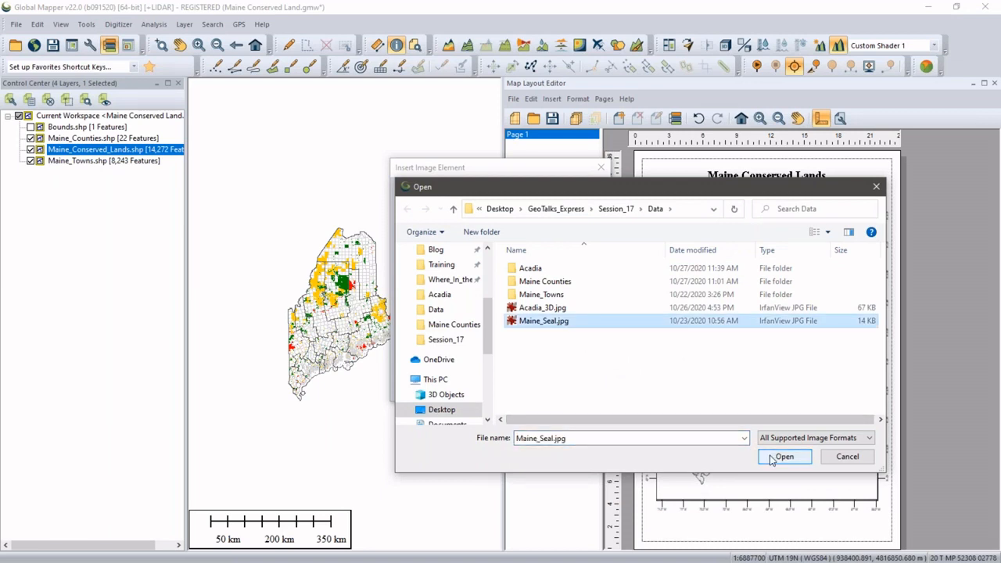
{"action": "left_click", "coordinate": [783, 457]}
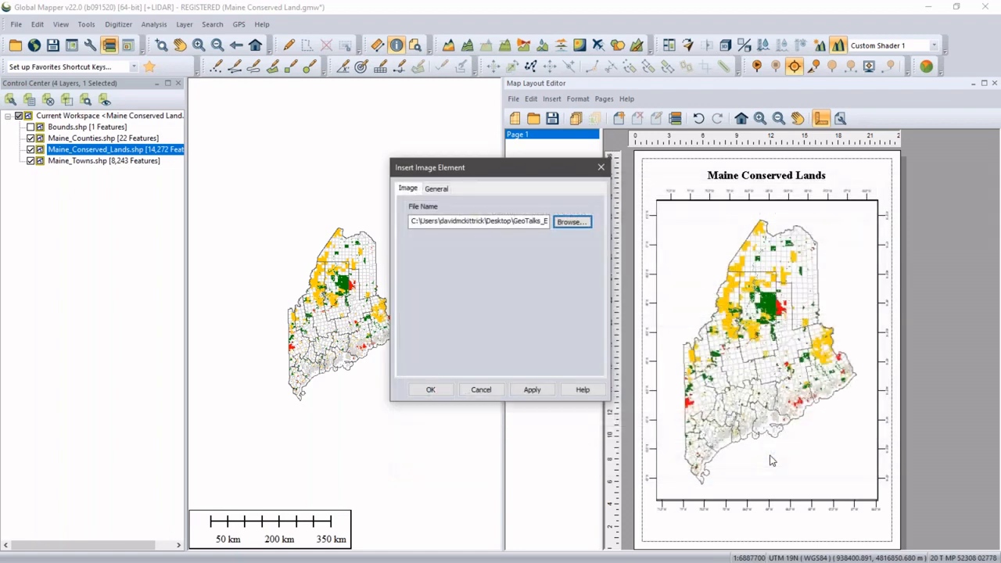
{"action": "left_click", "coordinate": [437, 190]}
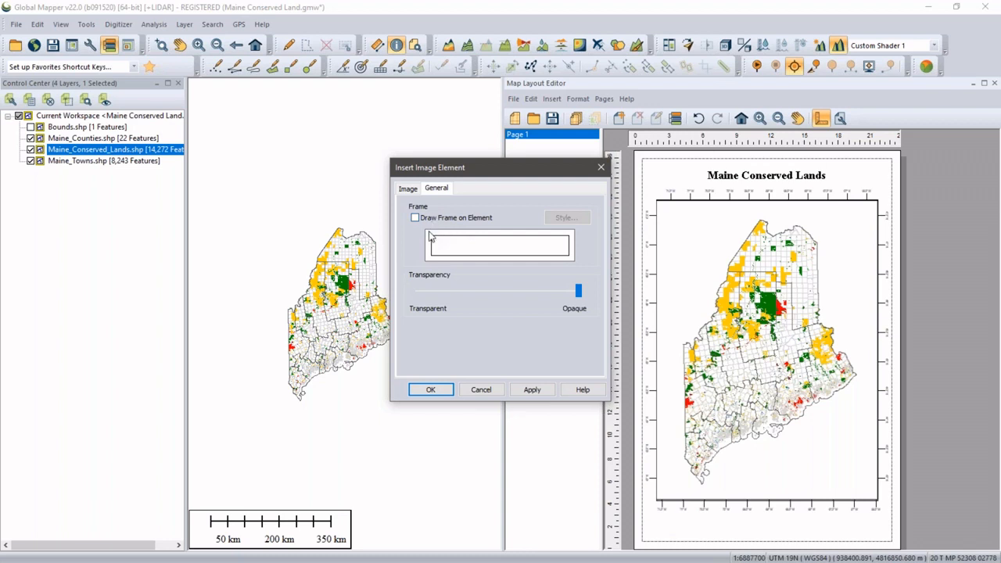
{"action": "left_click", "coordinate": [415, 191]}
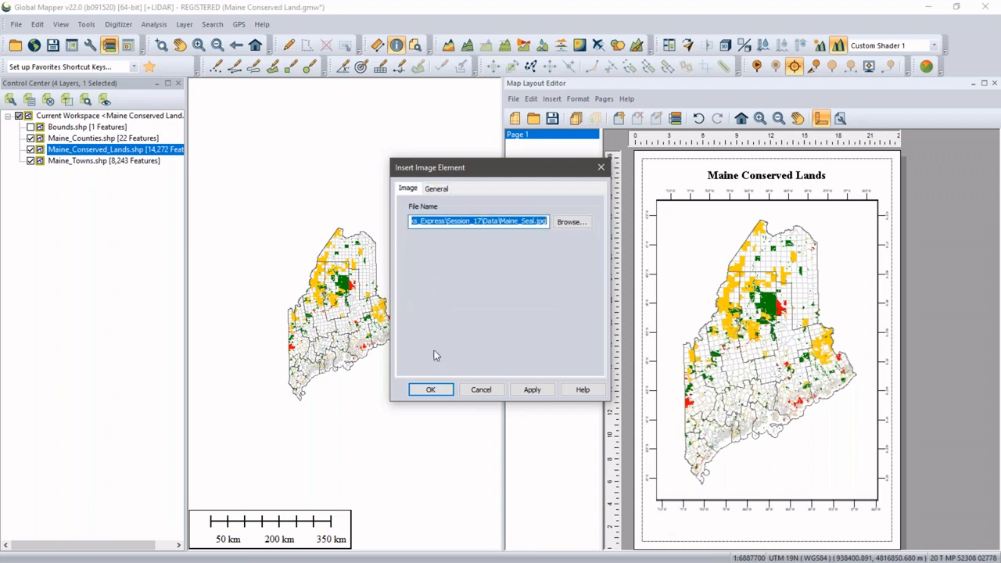
{"action": "left_click", "coordinate": [431, 389]}
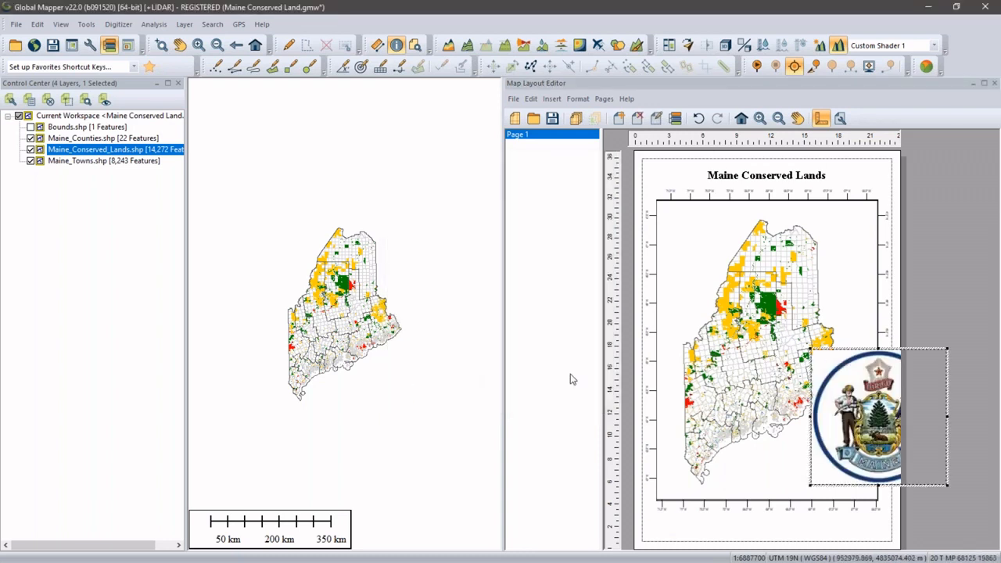
Resize the seal image to 2 in wide by 2 in high and place it below the map frame's lower-right corner.
{"action": "left_click_drag", "start_coordinate": [878, 443], "coordinate": [808, 422]}
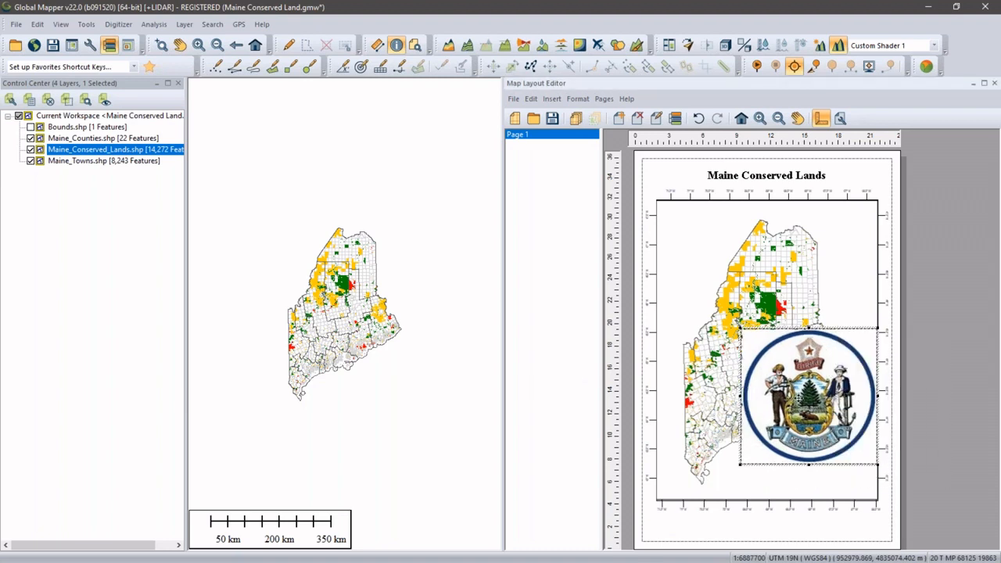
{"action": "right_click", "coordinate": [798, 383]}
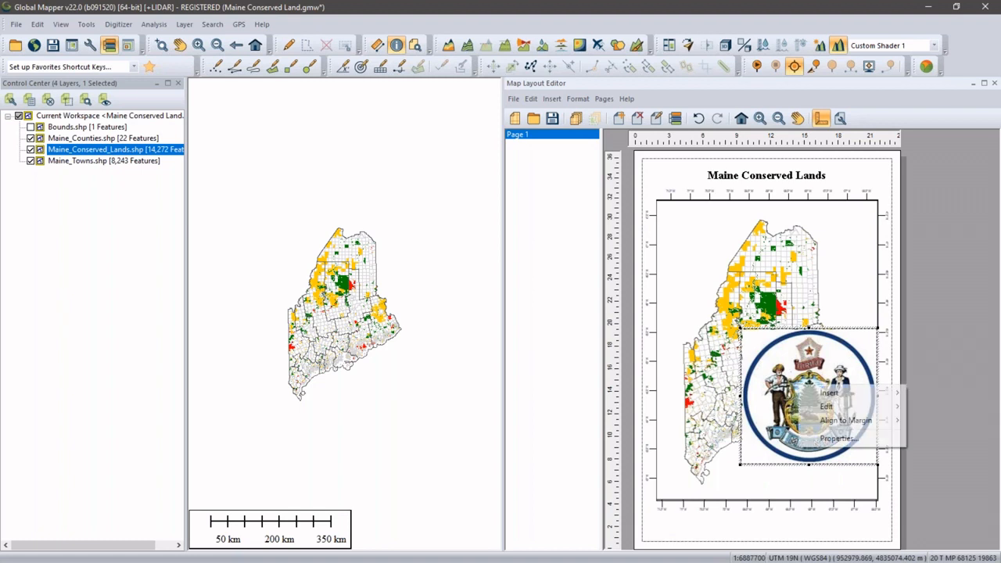
{"action": "mouse_move", "coordinate": [828, 393]}
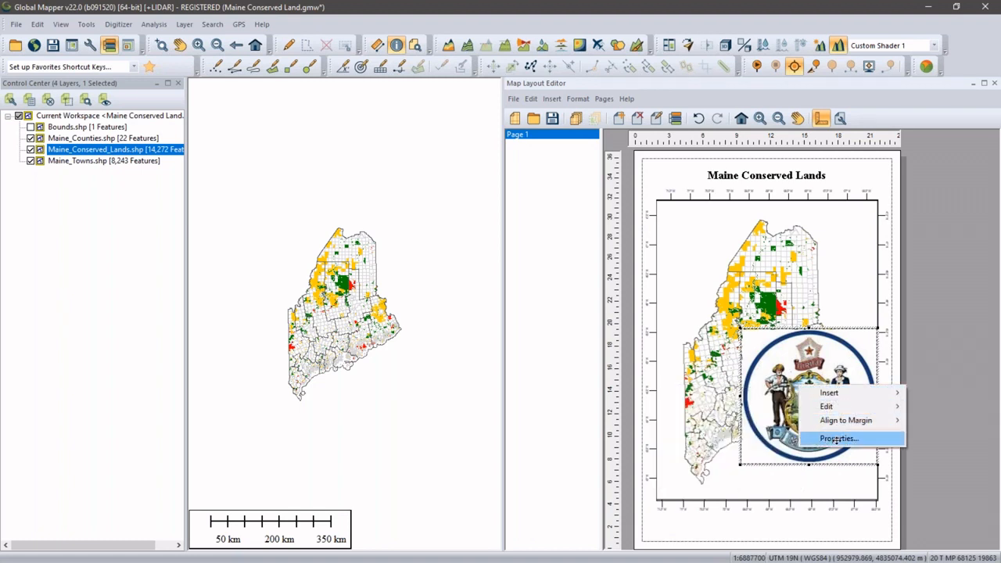
{"action": "left_click", "coordinate": [837, 439]}
{"action": "left_click", "coordinate": [496, 192]}
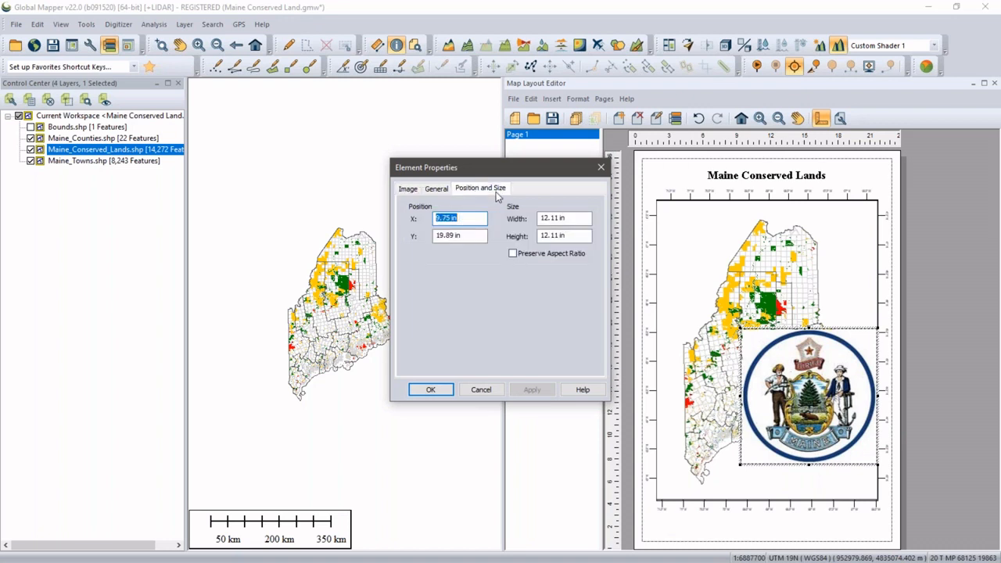
{"action": "left_click_drag", "start_coordinate": [577, 219], "coordinate": [537, 235]}
{"action": "type", "text": "22"}
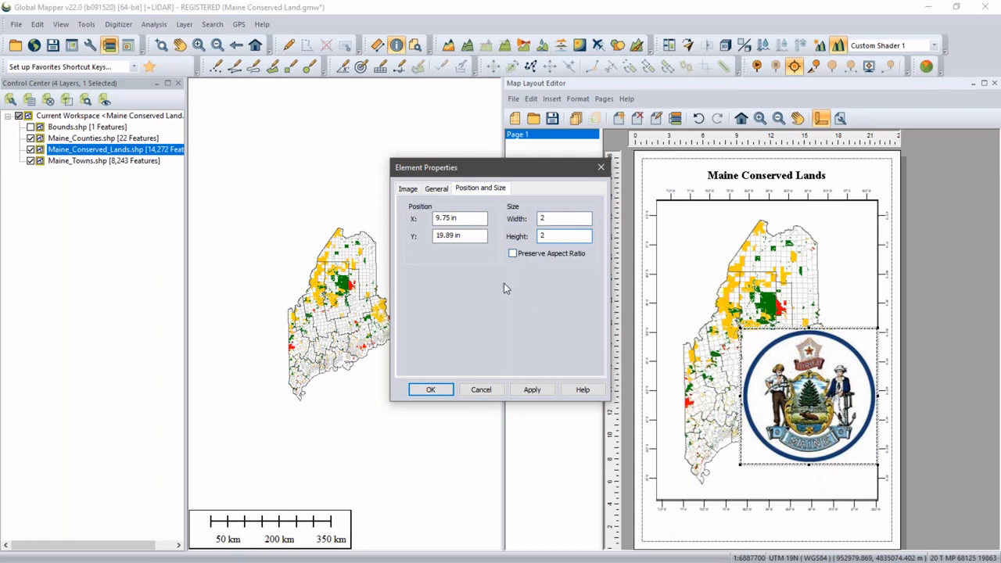
{"action": "left_click", "coordinate": [433, 391]}
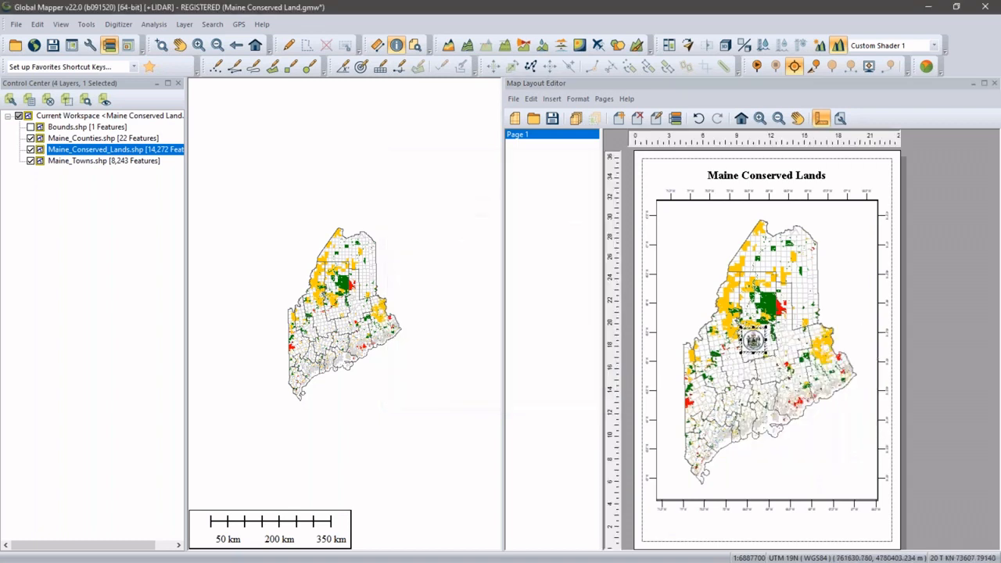
{"action": "left_click_drag", "start_coordinate": [751, 341], "coordinate": [868, 527]}
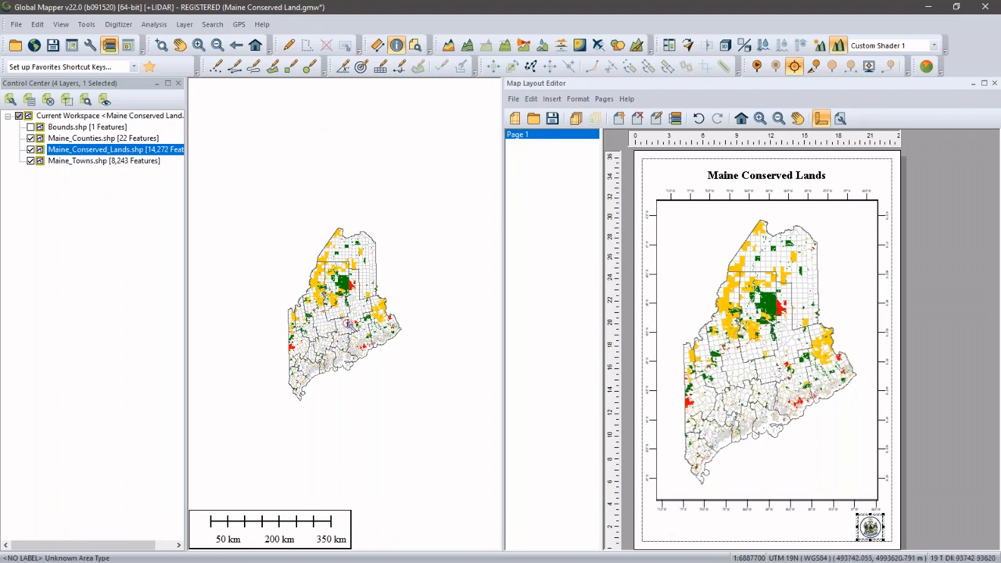
Start a new map legend element for the layout, with its type set to Display Legend Based on Loaded Vector Types.
{"action": "scroll", "coordinate": [347, 323], "scroll_direction": "up", "scroll_amount": 1}
{"action": "scroll", "coordinate": [348, 323], "scroll_direction": "up", "scroll_amount": 1}
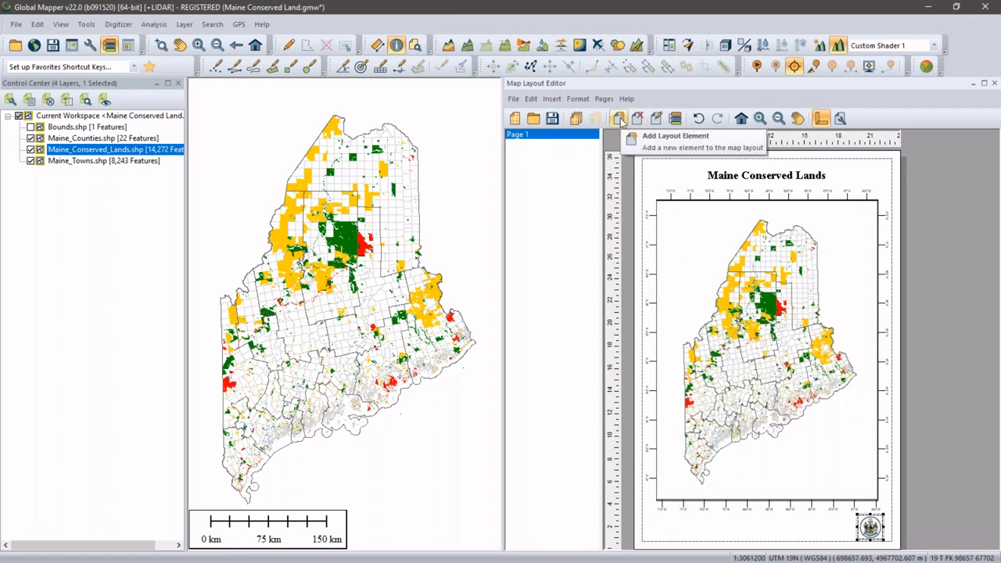
{"action": "right_click", "coordinate": [693, 247]}
{"action": "mouse_move", "coordinate": [706, 250]}
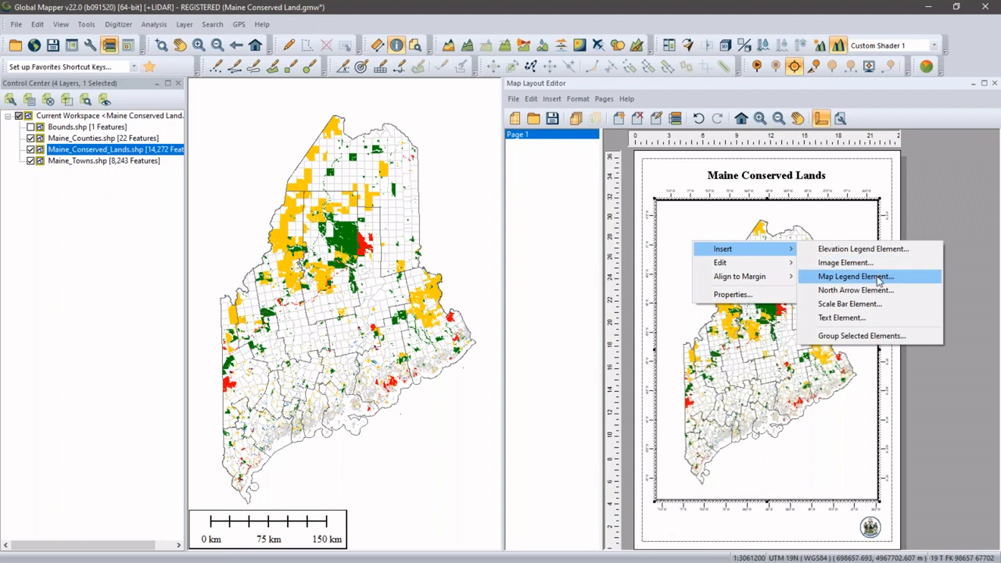
{"action": "left_click", "coordinate": [856, 276]}
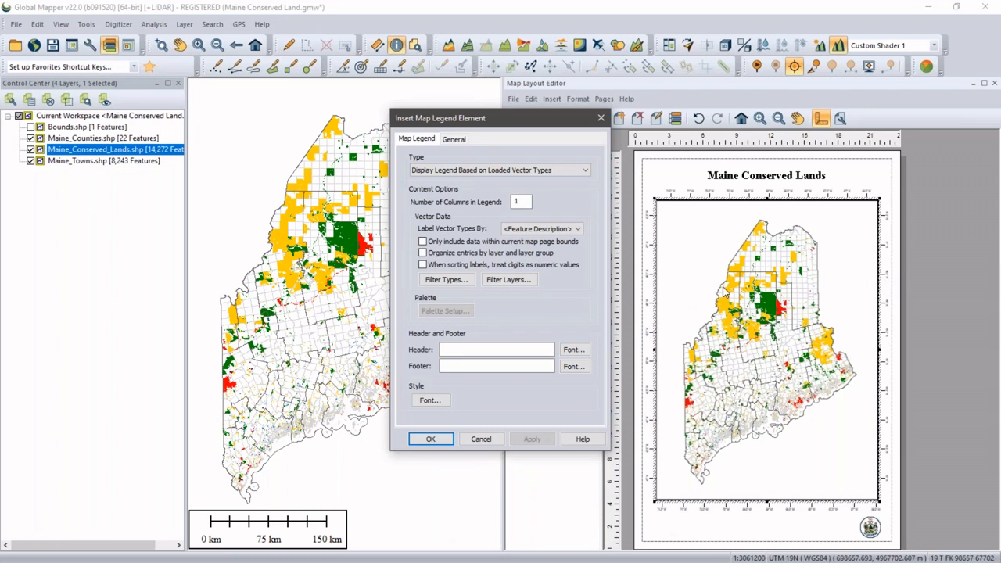
{"action": "left_click", "coordinate": [488, 174]}
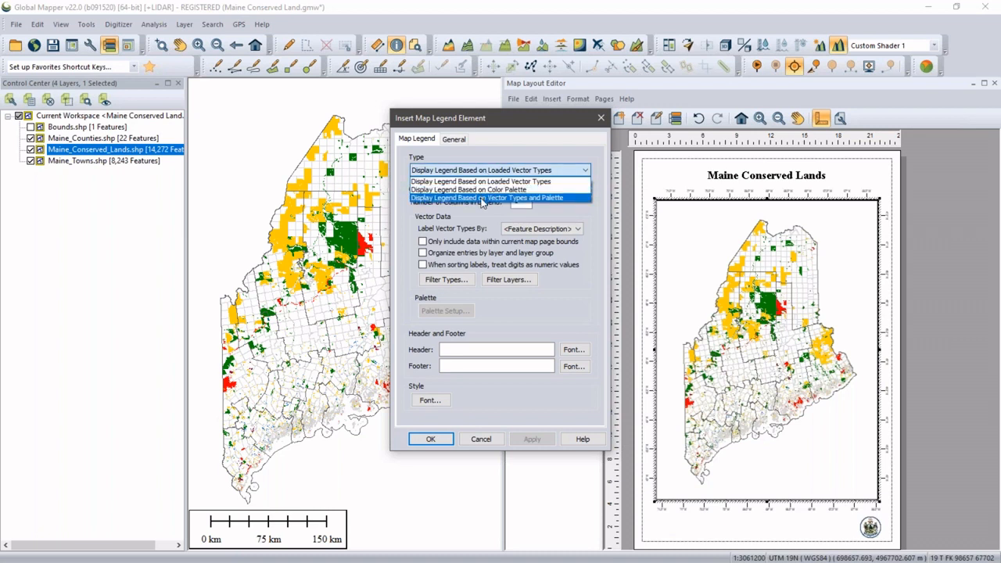
{"action": "left_click", "coordinate": [484, 183]}
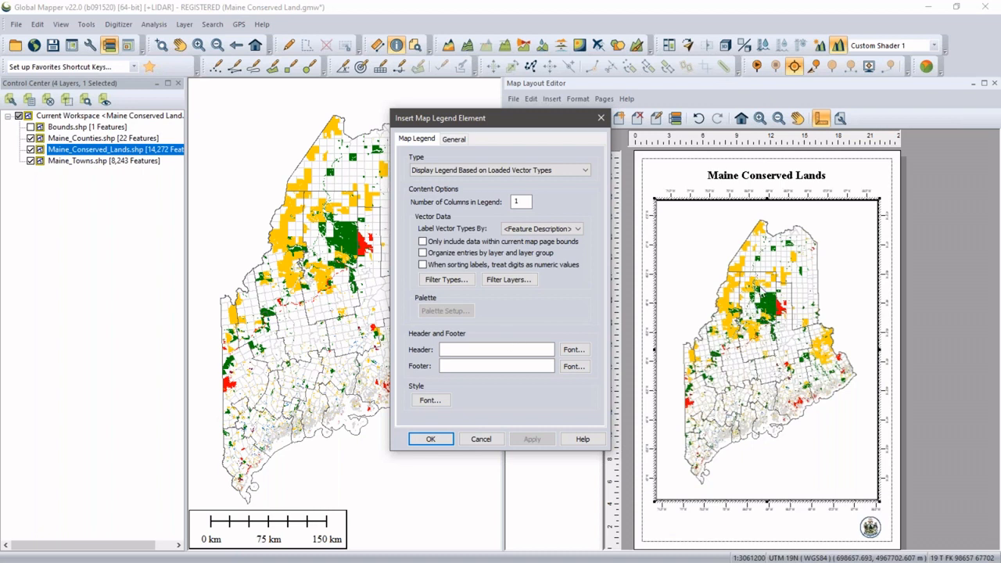
Limit the legend to the Maine_Conserved_Lands.shp layer and label its vector types by HOLD1_TYPE.
{"action": "left_click", "coordinate": [509, 281]}
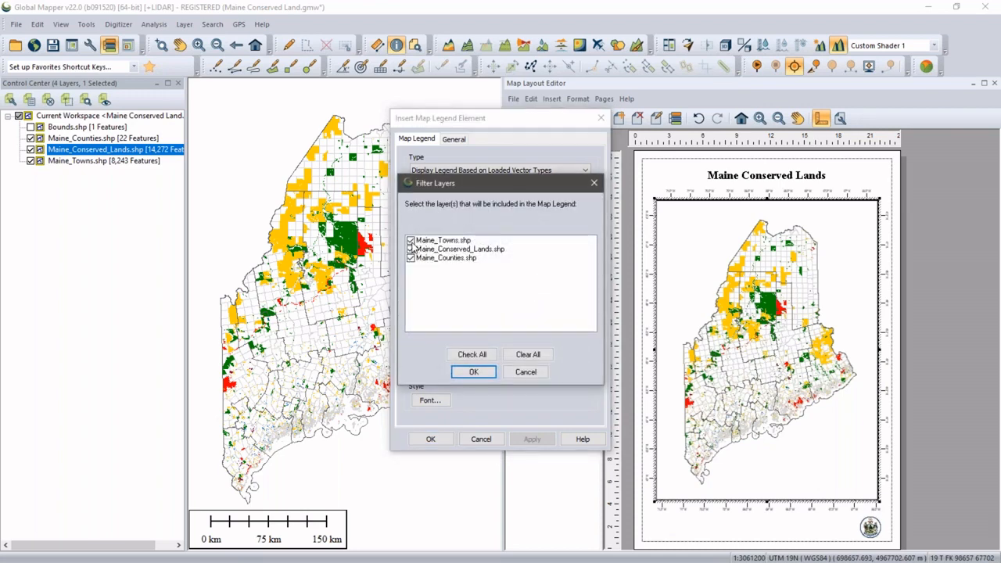
{"action": "left_click", "coordinate": [410, 242]}
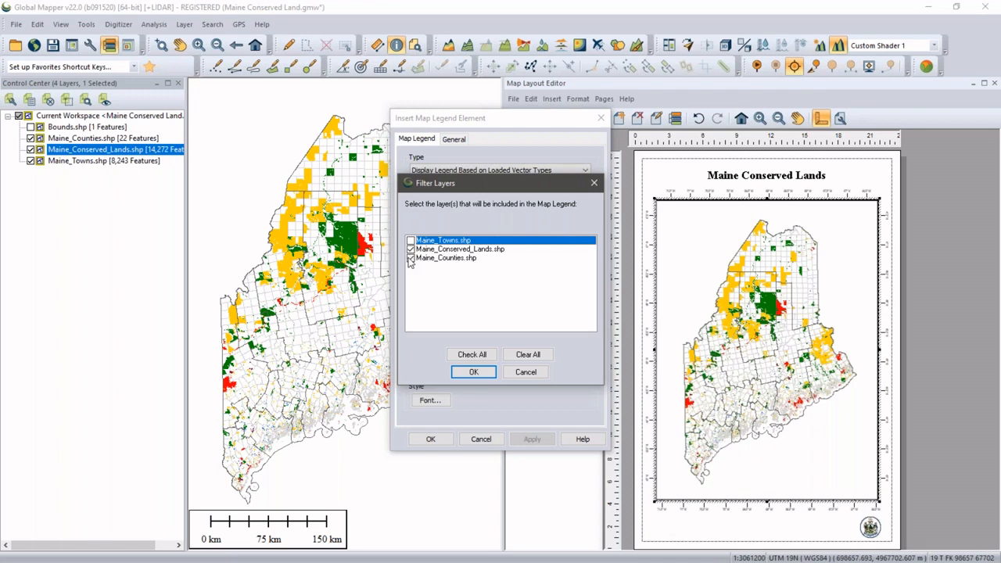
{"action": "left_click", "coordinate": [411, 258]}
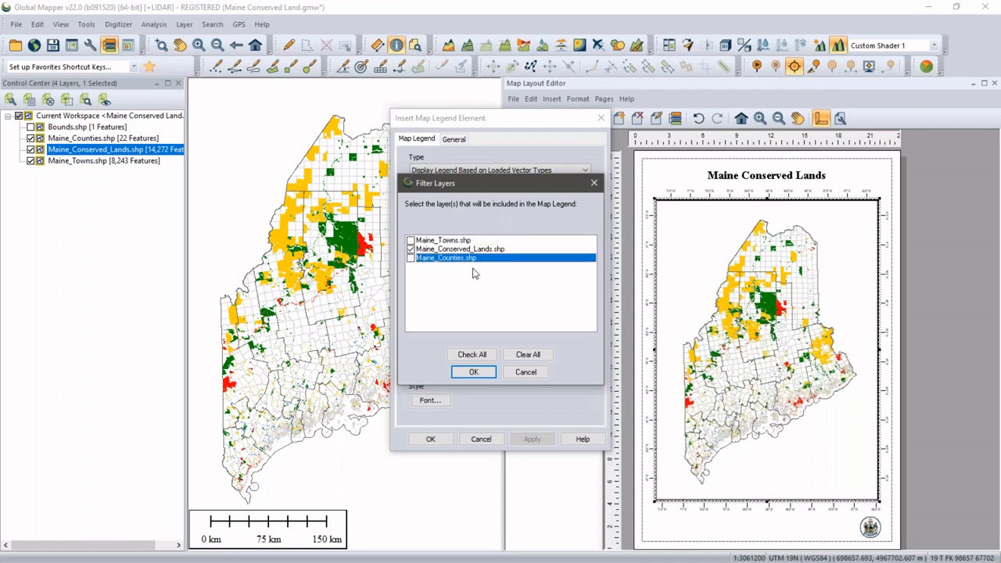
{"action": "left_click", "coordinate": [473, 373]}
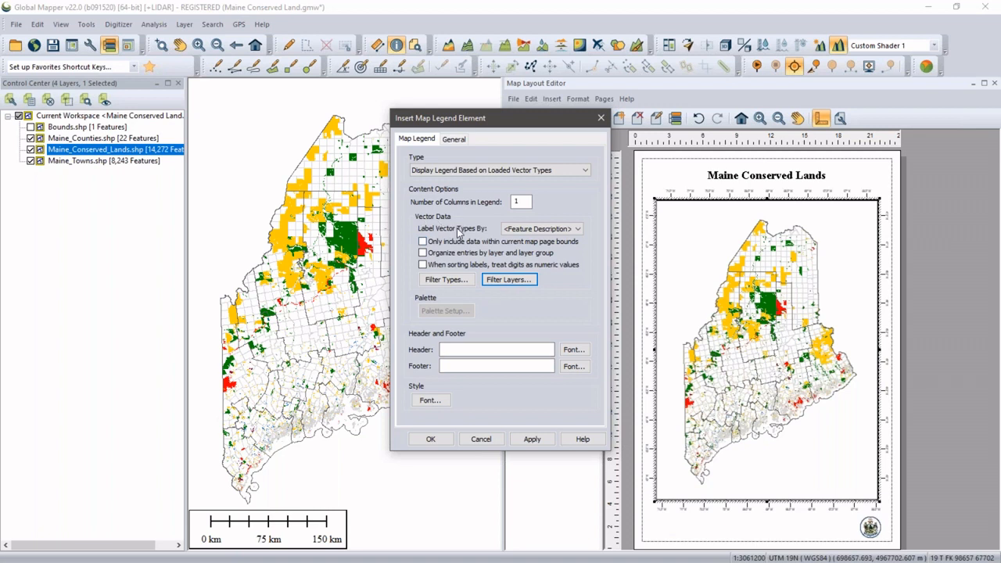
{"action": "left_click", "coordinate": [514, 230]}
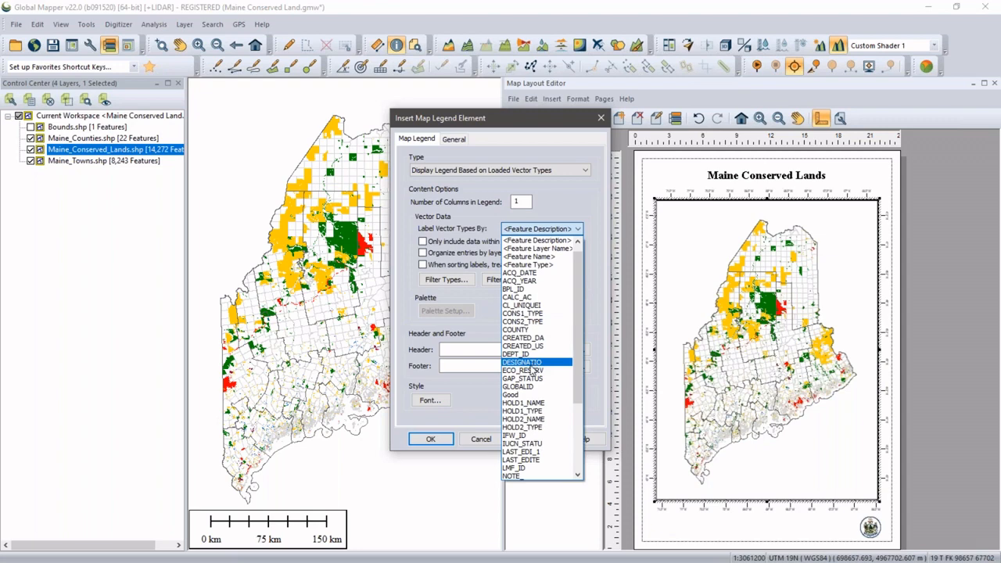
{"action": "left_click", "coordinate": [545, 413]}
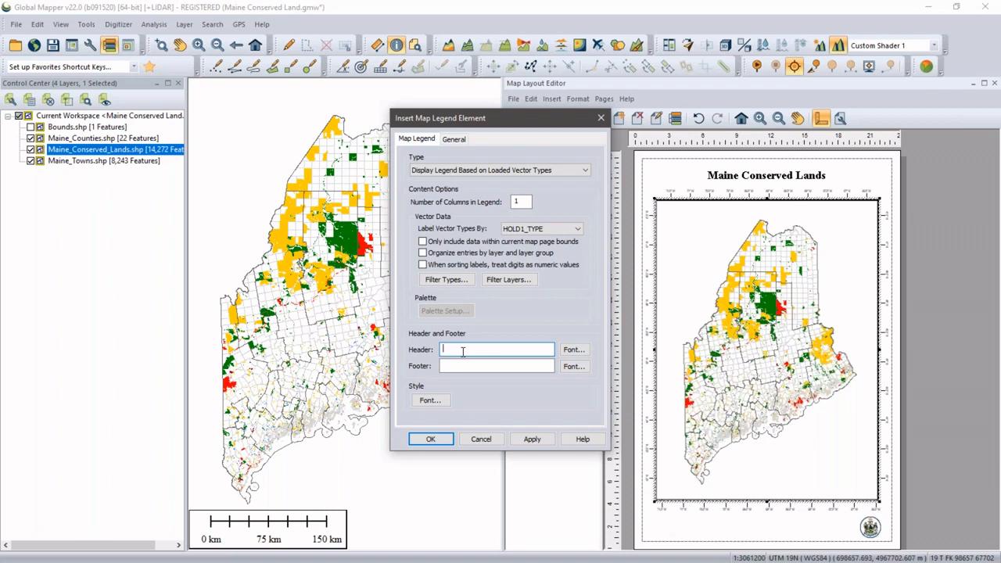
Give the legend the header "Ownership" and set the header font size to 36.
{"action": "type", "text": "Ownership"}
{"action": "left_click", "coordinate": [573, 350]}
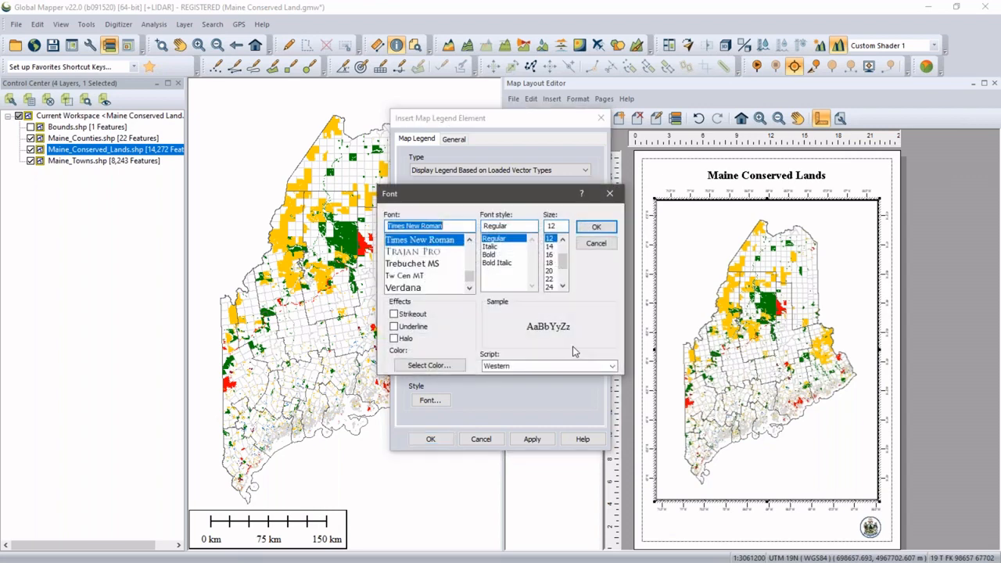
{"action": "left_click", "coordinate": [563, 286]}
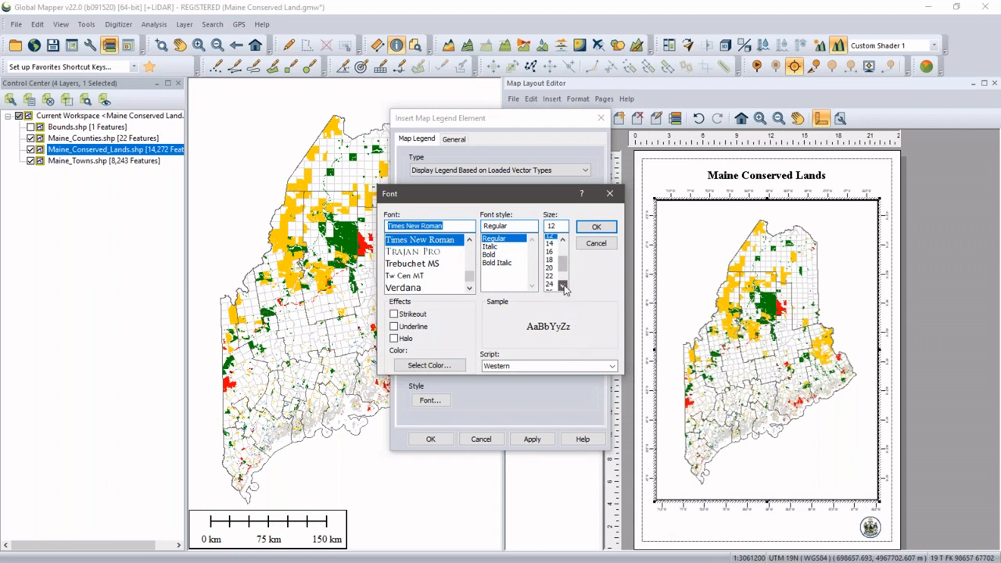
{"action": "left_click", "coordinate": [564, 287]}
{"action": "left_click", "coordinate": [564, 287]}
{"action": "left_click", "coordinate": [552, 280]}
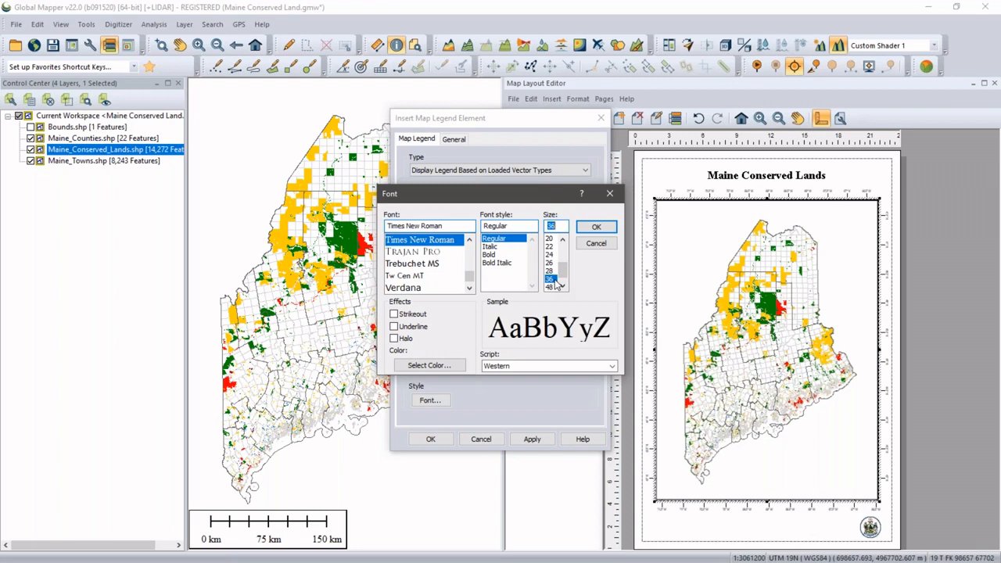
{"action": "left_click", "coordinate": [595, 228]}
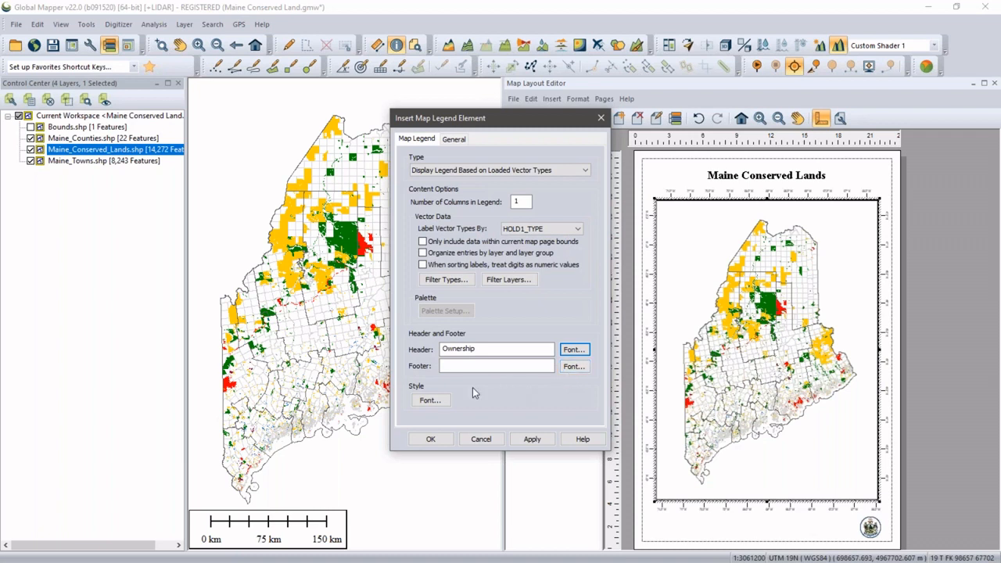
Set the font size of the legend entries to 28.
{"action": "left_click", "coordinate": [429, 400]}
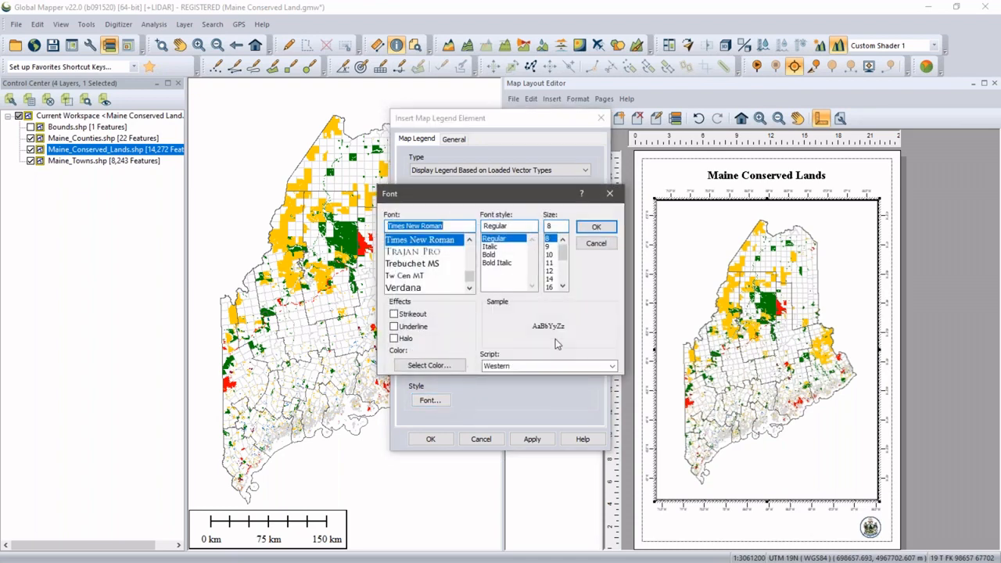
{"action": "scroll", "coordinate": [565, 280], "scroll_direction": "down", "scroll_amount": 2}
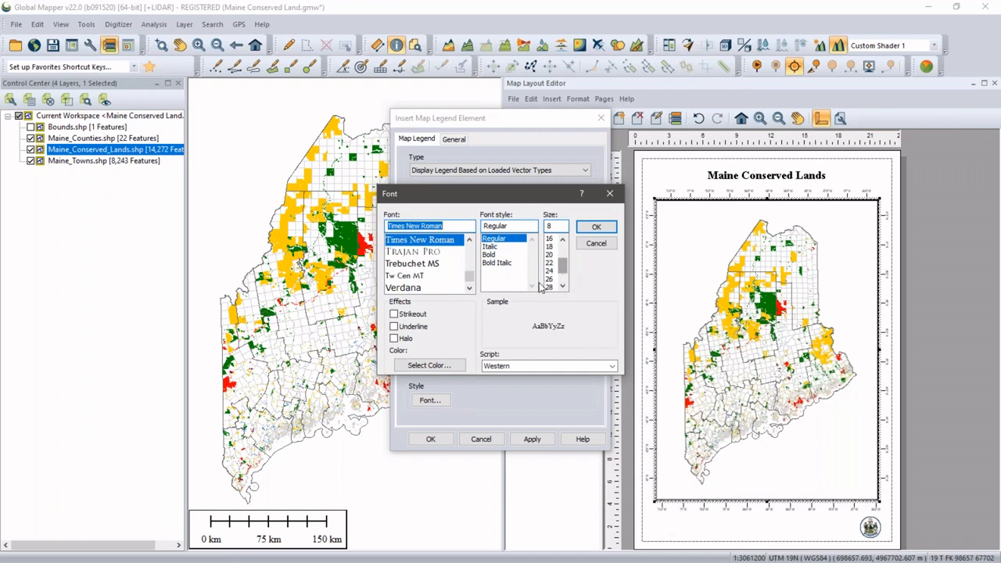
{"action": "left_click", "coordinate": [549, 288]}
{"action": "left_click", "coordinate": [594, 228]}
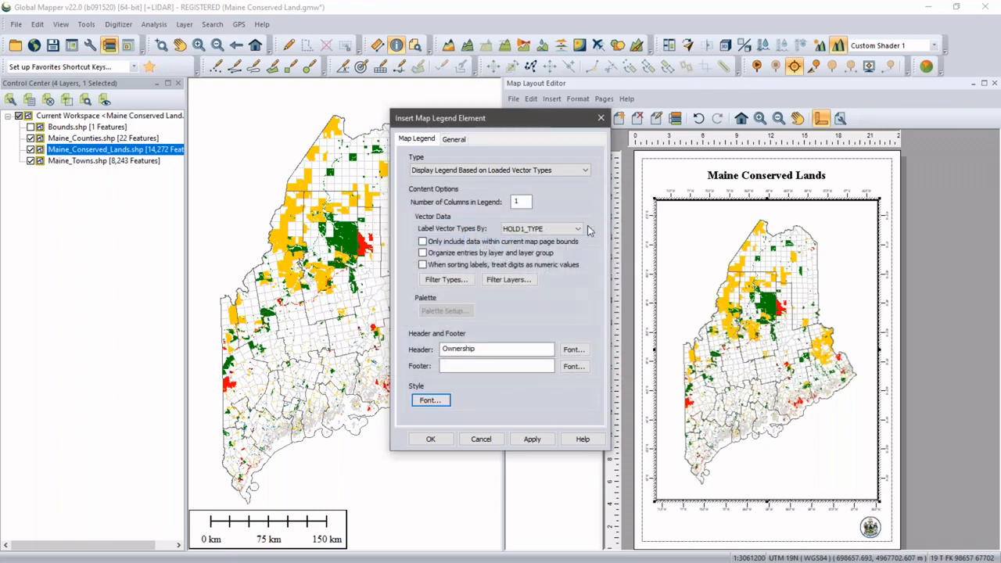
Insert the framed legend, place it southeast of Maine's coast inside the map frame, and enlarge it to show the header and all ownership types.
{"action": "left_click", "coordinate": [453, 138]}
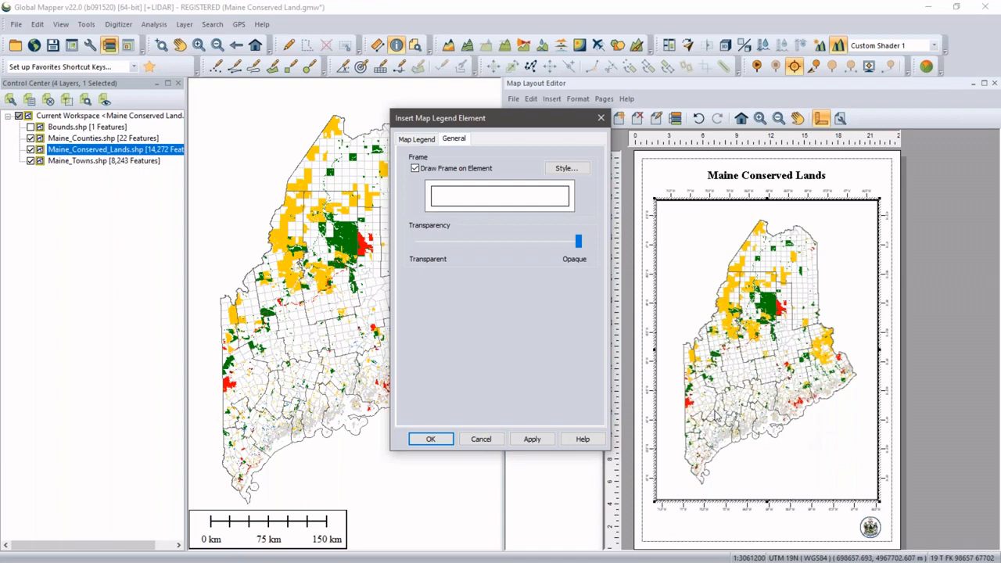
{"action": "left_click", "coordinate": [435, 439]}
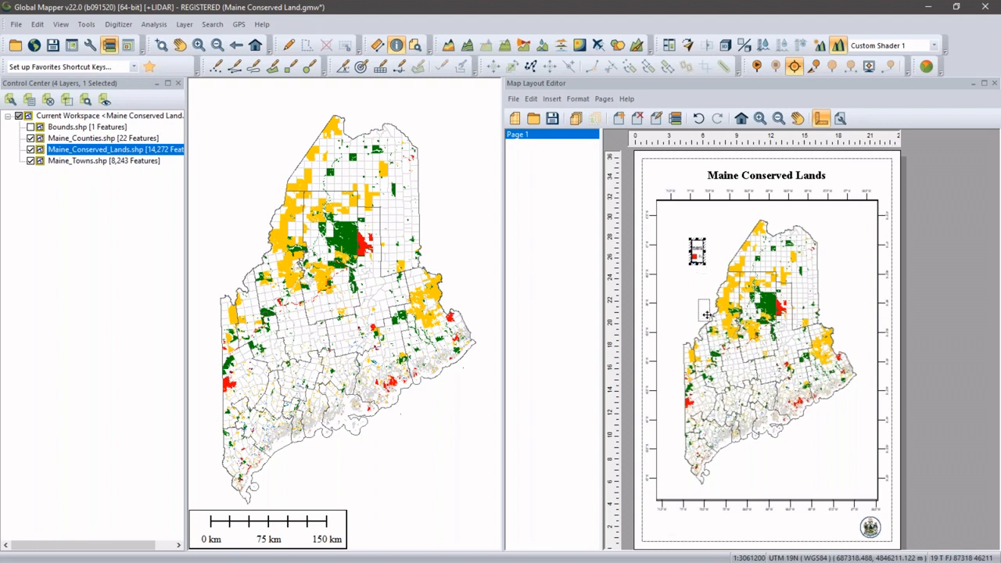
{"action": "left_click_drag", "start_coordinate": [816, 430], "coordinate": [816, 431]}
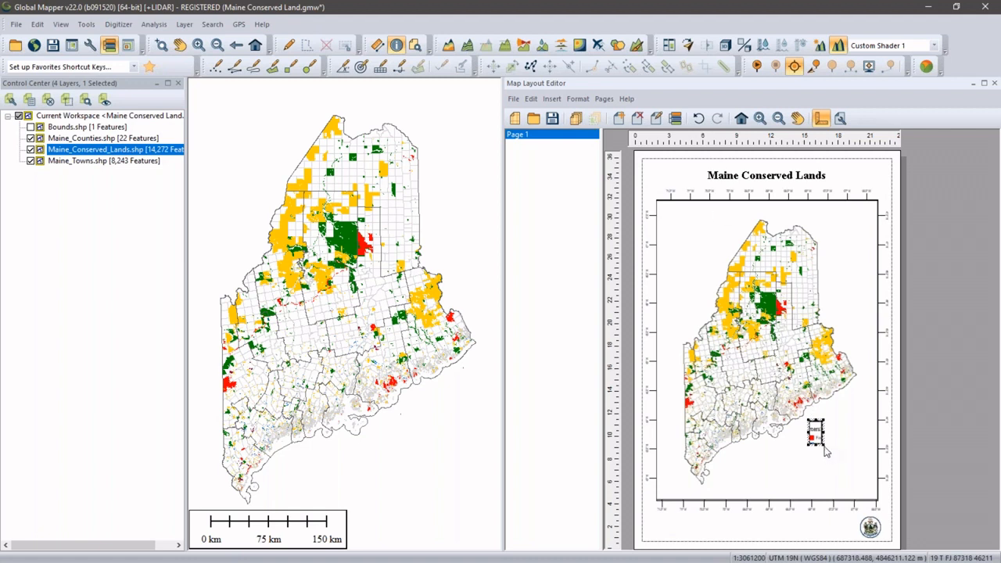
{"action": "left_click_drag", "start_coordinate": [824, 446], "coordinate": [849, 448]}
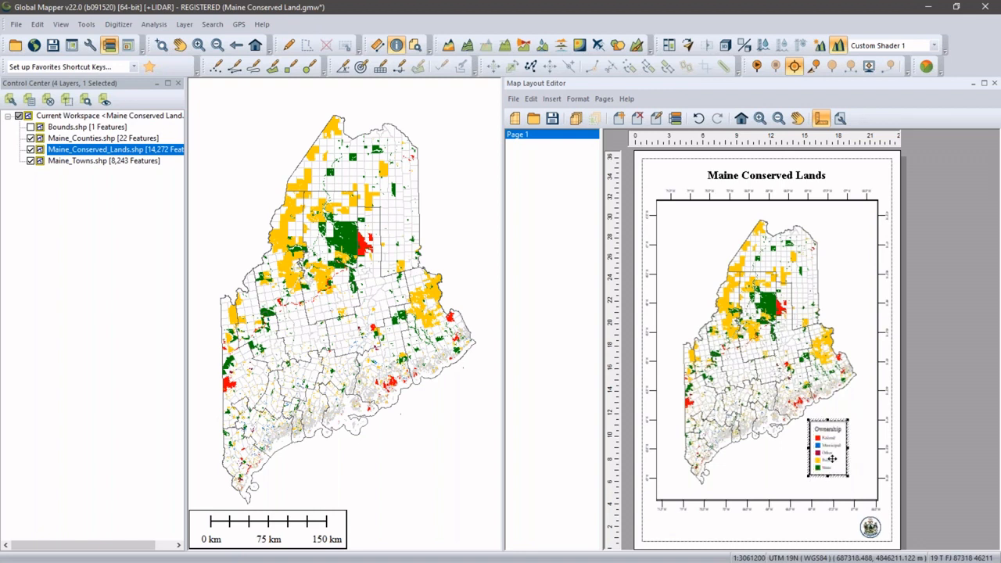
Center the map frame horizontally between the page margins.
{"action": "left_click", "coordinate": [779, 469]}
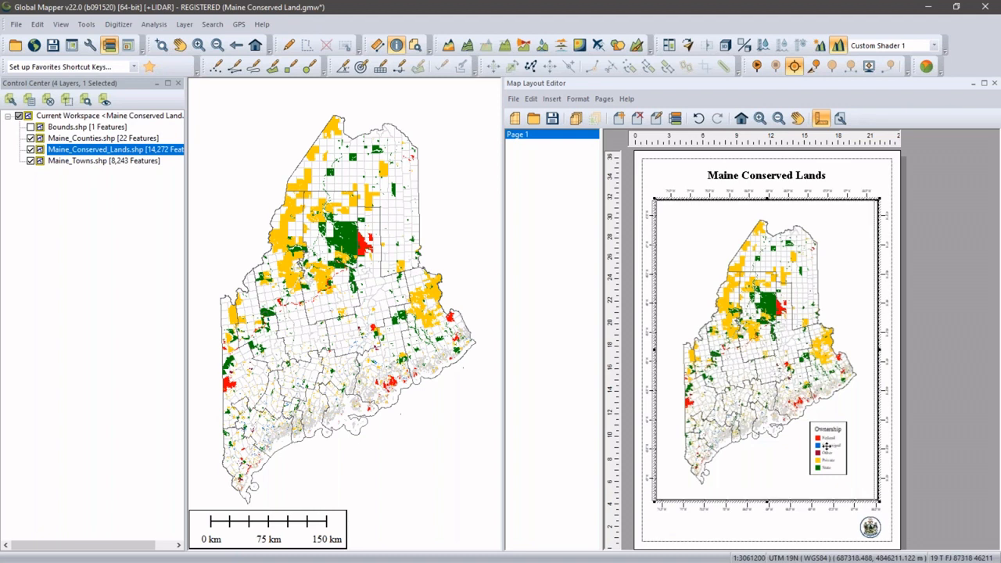
{"action": "right_click", "coordinate": [796, 455]}
{"action": "mouse_move", "coordinate": [837, 490]}
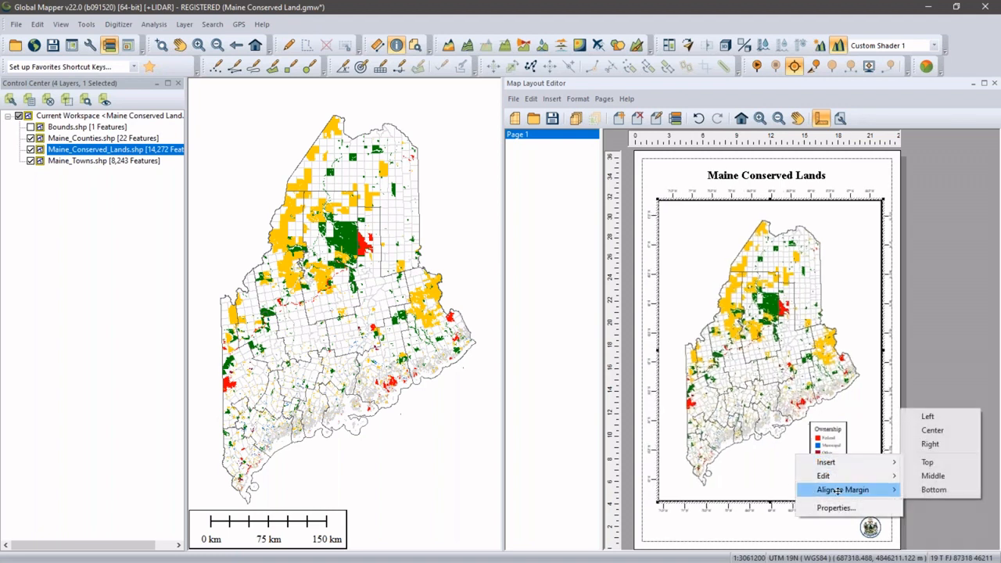
{"action": "left_click", "coordinate": [933, 432]}
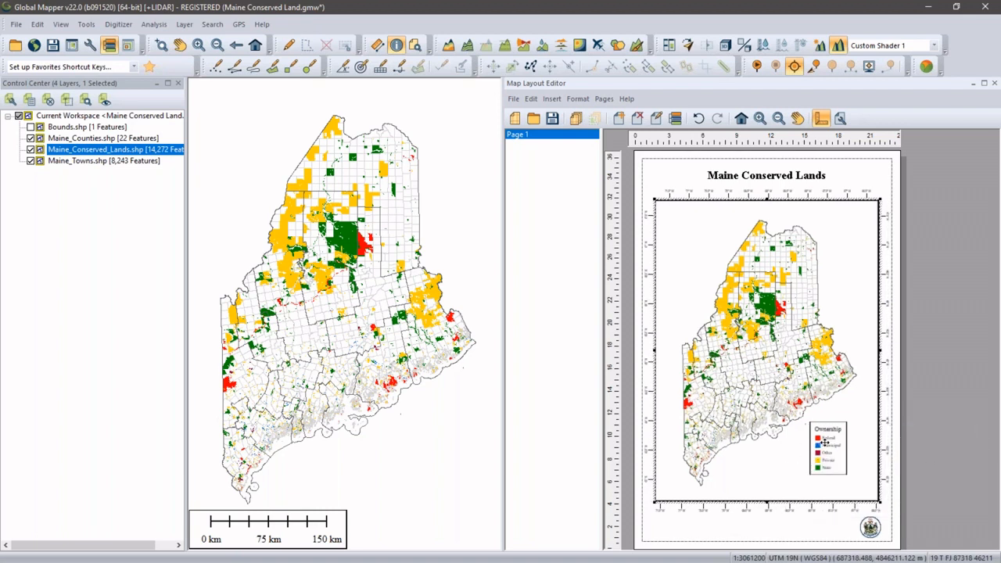
Start a new scale bar element for the layout with a specified tick mark spacing of 10 kilometers.
{"action": "right_click", "coordinate": [768, 465]}
{"action": "mouse_move", "coordinate": [802, 475]}
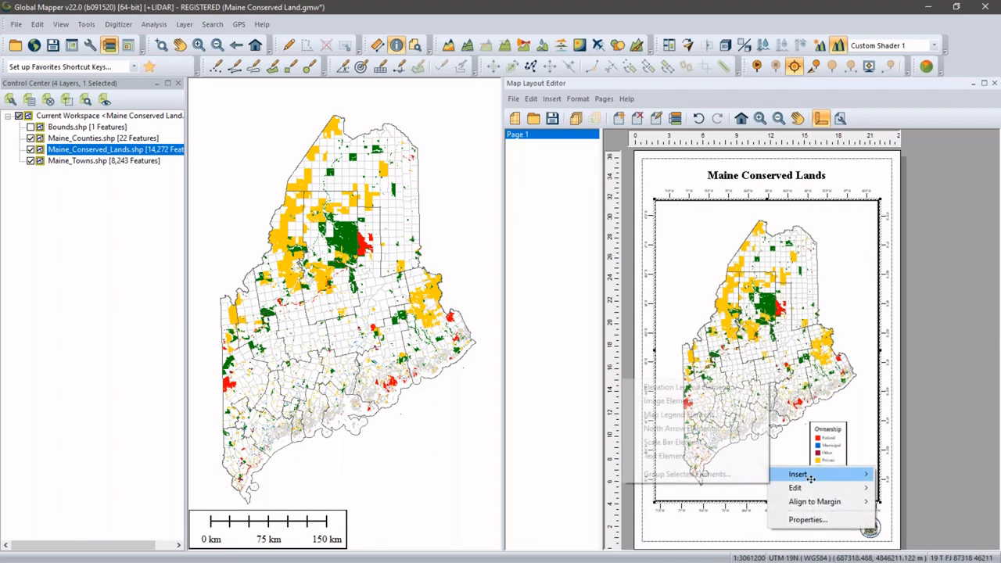
{"action": "left_click", "coordinate": [704, 443]}
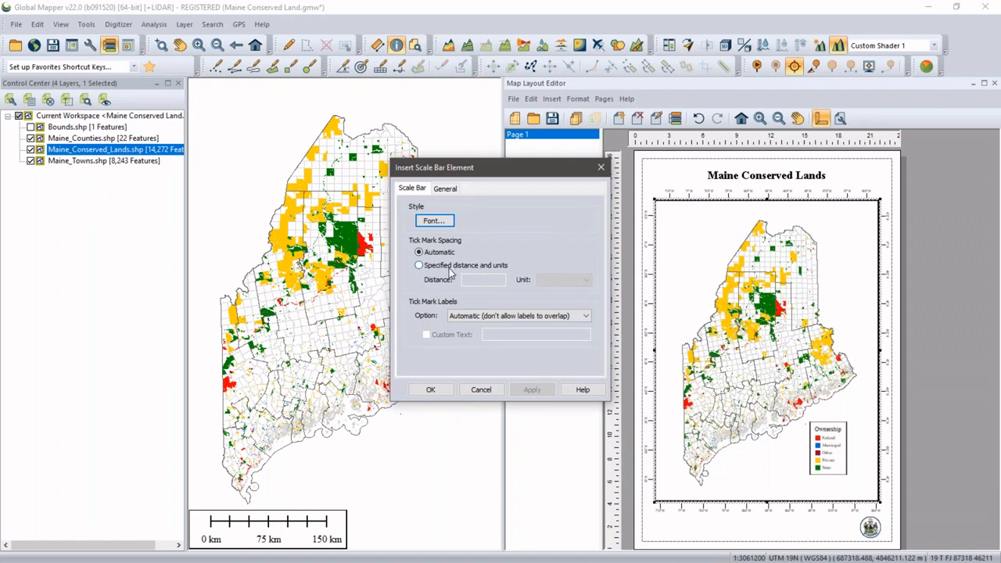
{"action": "left_click", "coordinate": [420, 266]}
{"action": "left_click", "coordinate": [482, 280]}
{"action": "type", "text": "10"}
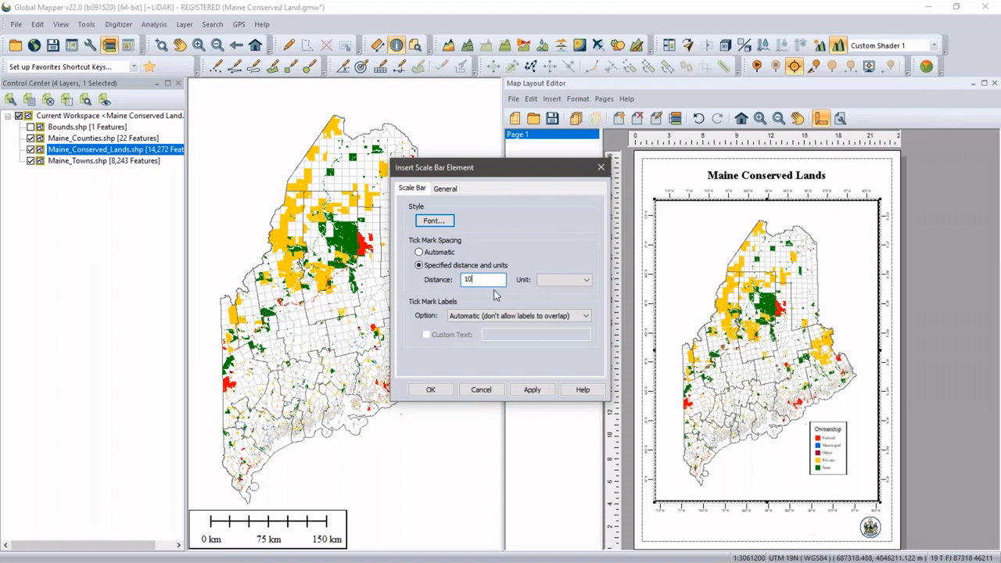
{"action": "left_click", "coordinate": [551, 282]}
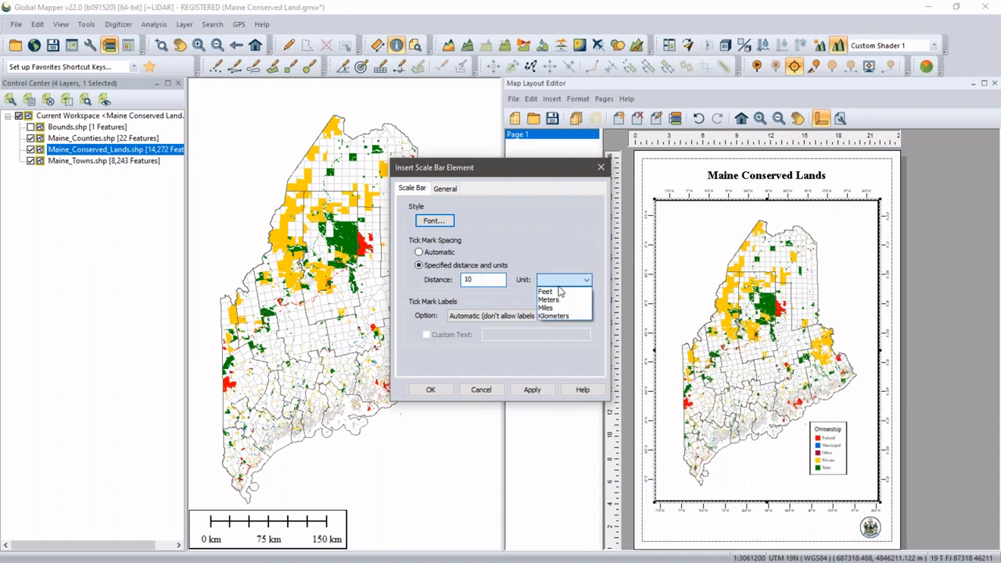
{"action": "left_click", "coordinate": [559, 317]}
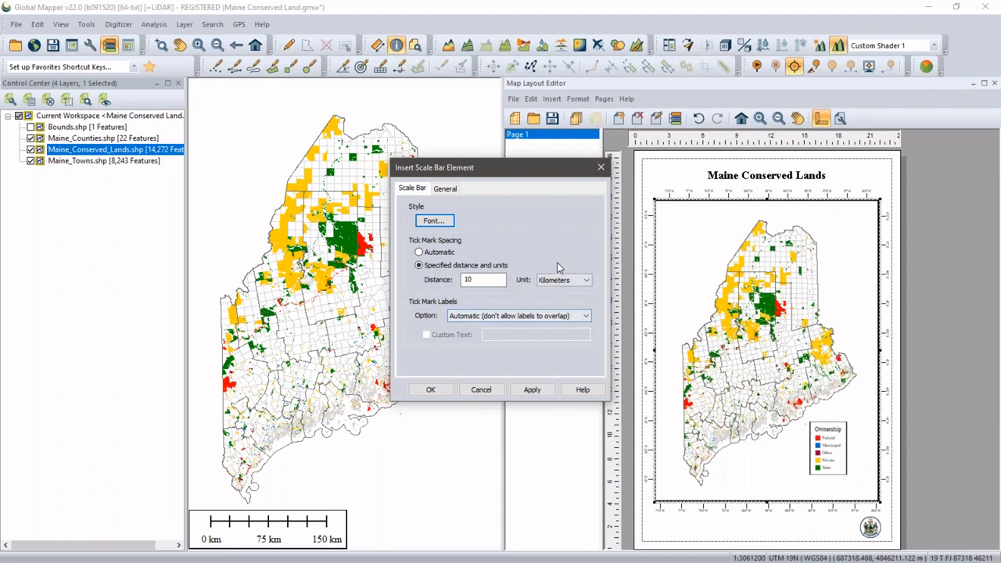
Label every other tick mark, insert the framed scale bar, and place it widened just below the Ownership legend.
{"action": "left_click", "coordinate": [485, 315]}
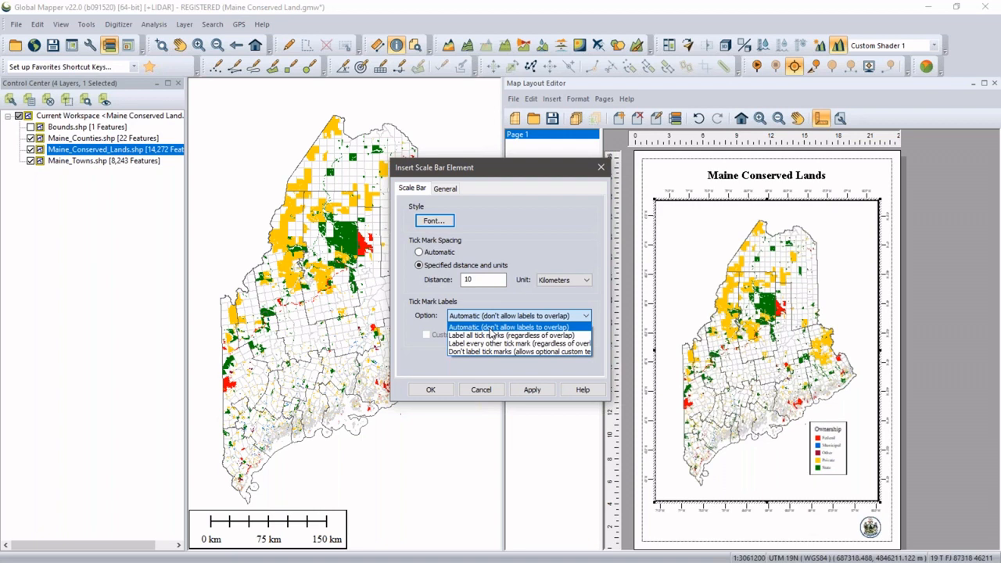
{"action": "left_click", "coordinate": [495, 345]}
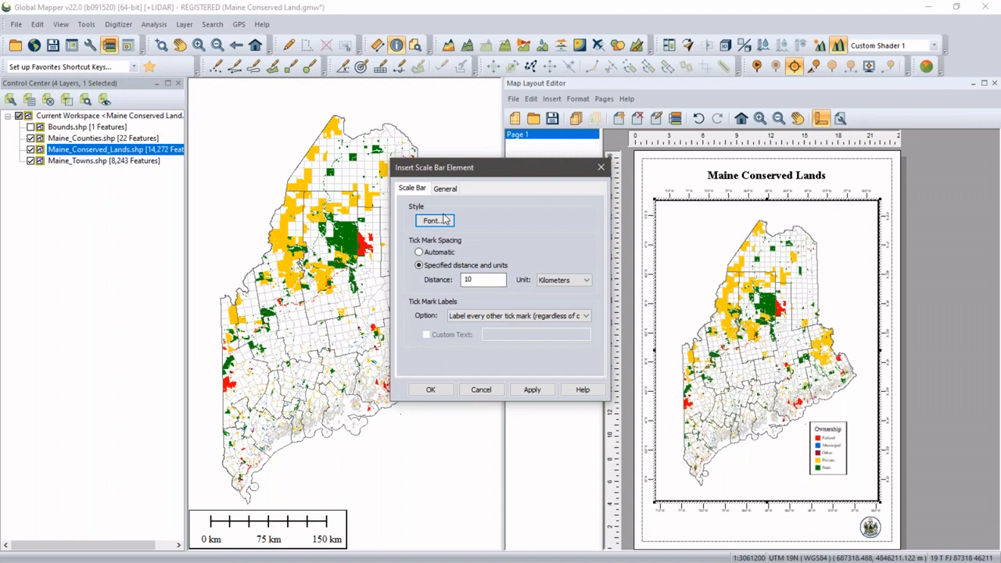
{"action": "left_click", "coordinate": [449, 190]}
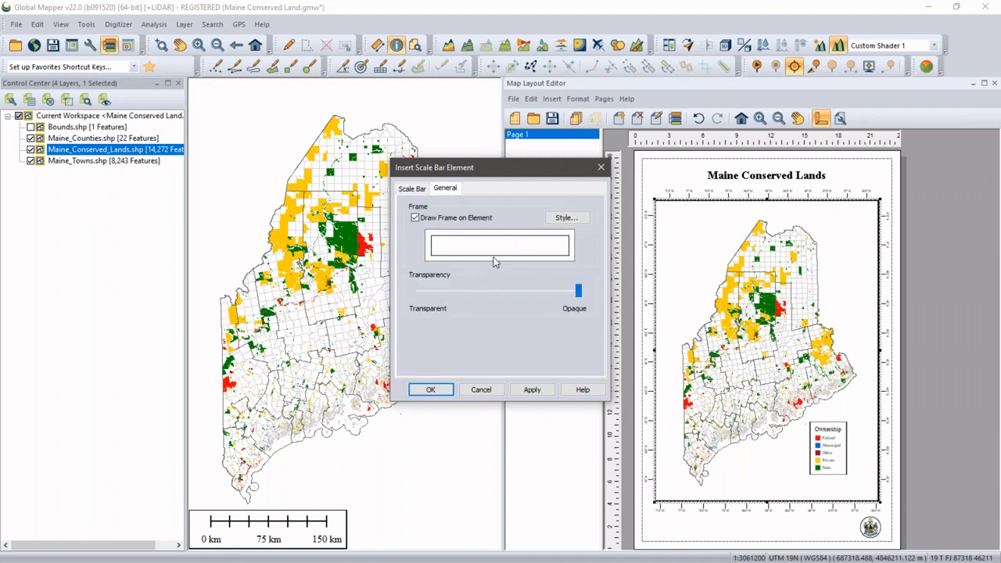
{"action": "left_click", "coordinate": [431, 391]}
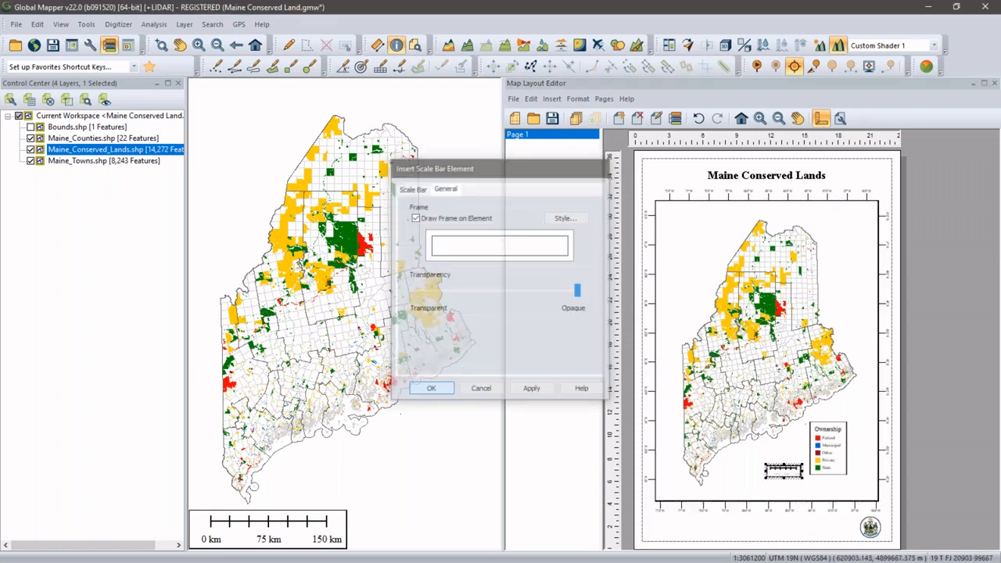
{"action": "mouse_move", "coordinate": [784, 470]}
{"action": "left_mouse_down"}
{"action": "mouse_move", "coordinate": [799, 491]}
{"action": "mouse_move", "coordinate": [865, 489]}
{"action": "left_mouse_up"}
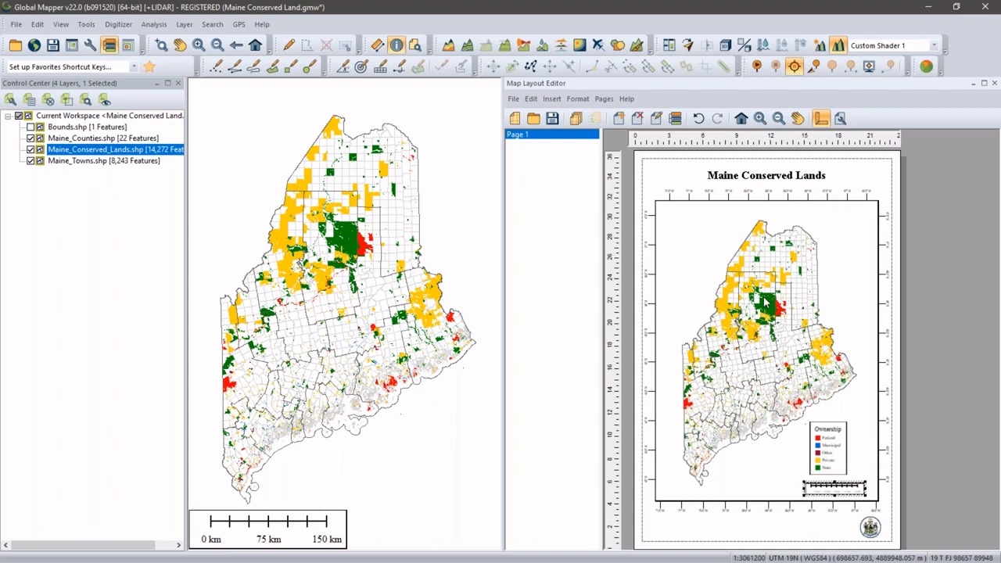
{"action": "right_click", "coordinate": [698, 228]}
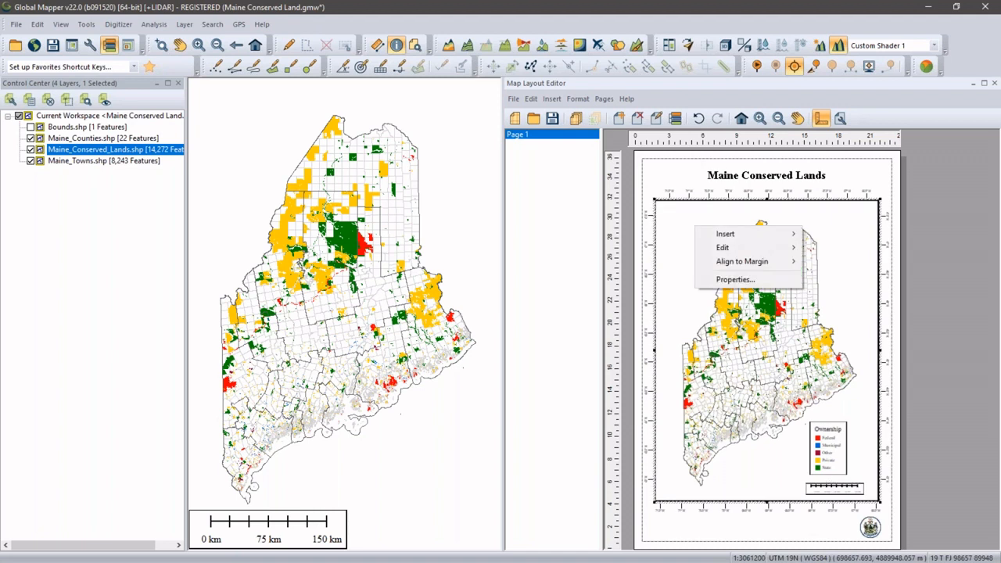
{"action": "mouse_move", "coordinate": [720, 234]}
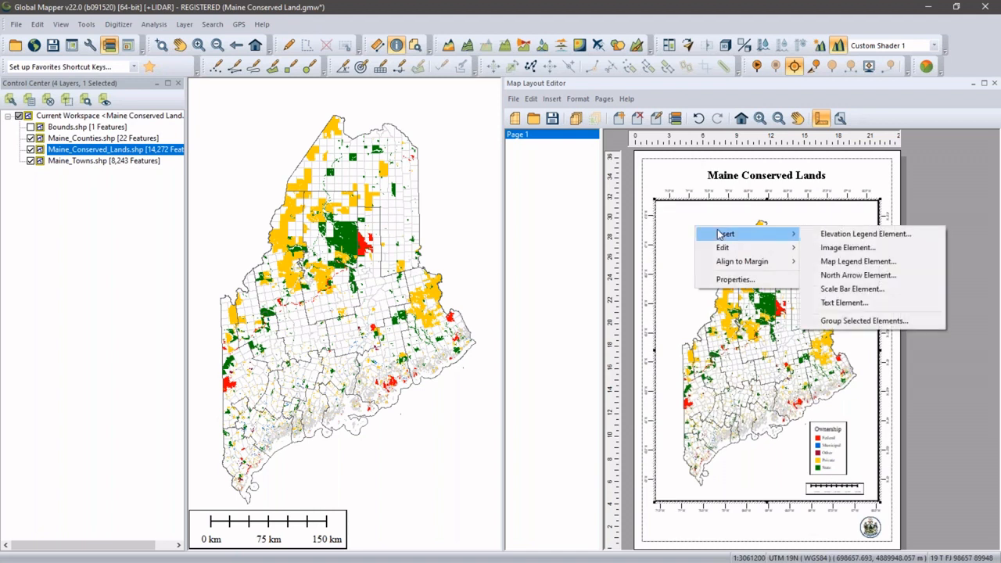
{"action": "left_click", "coordinate": [837, 275]}
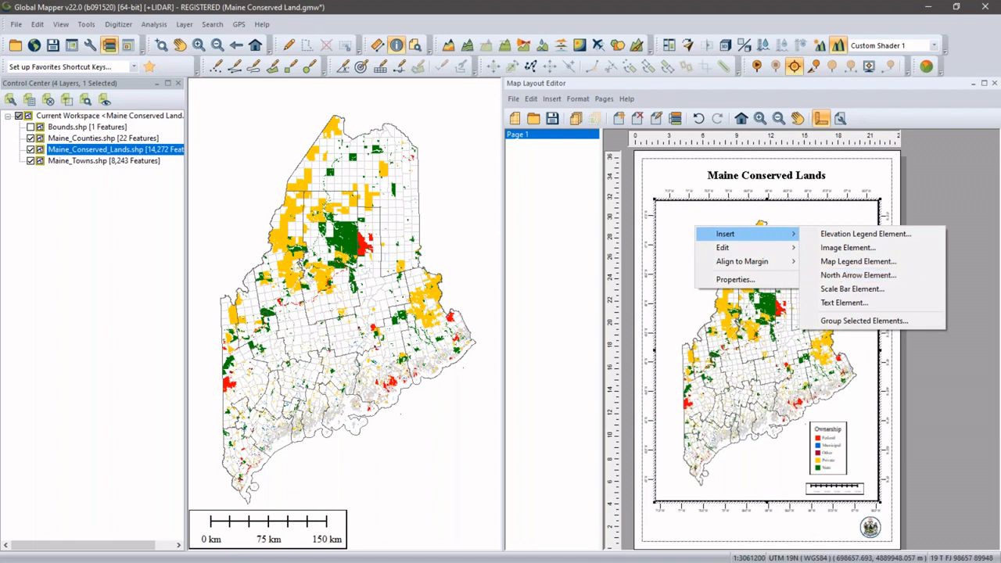
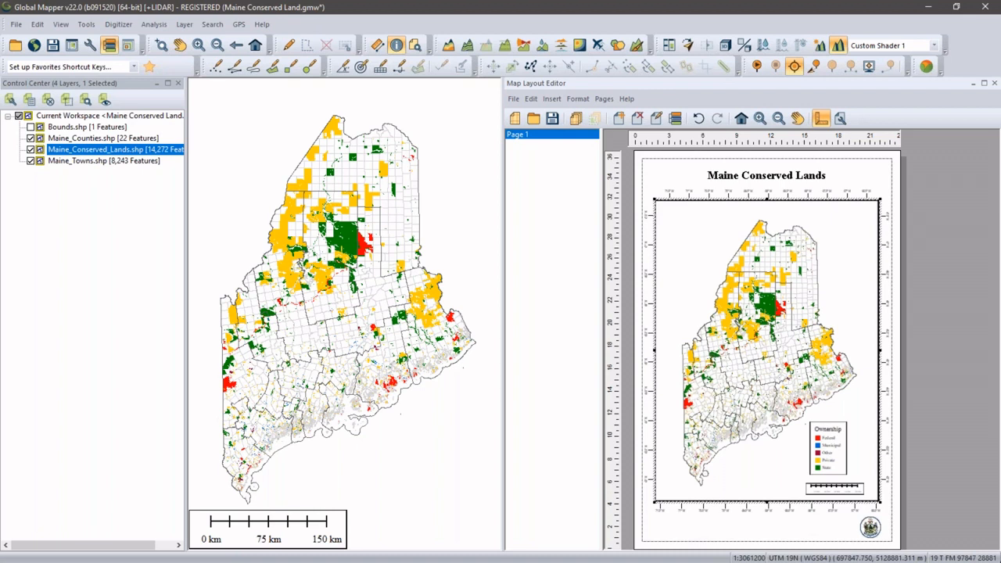
Start a new text element and paste in the data description beginning "Conserved Lands contains conservation lands ownership boundaries at 1:24,000 scale".
{"action": "right_click", "coordinate": [703, 526]}
{"action": "mouse_move", "coordinate": [723, 485]}
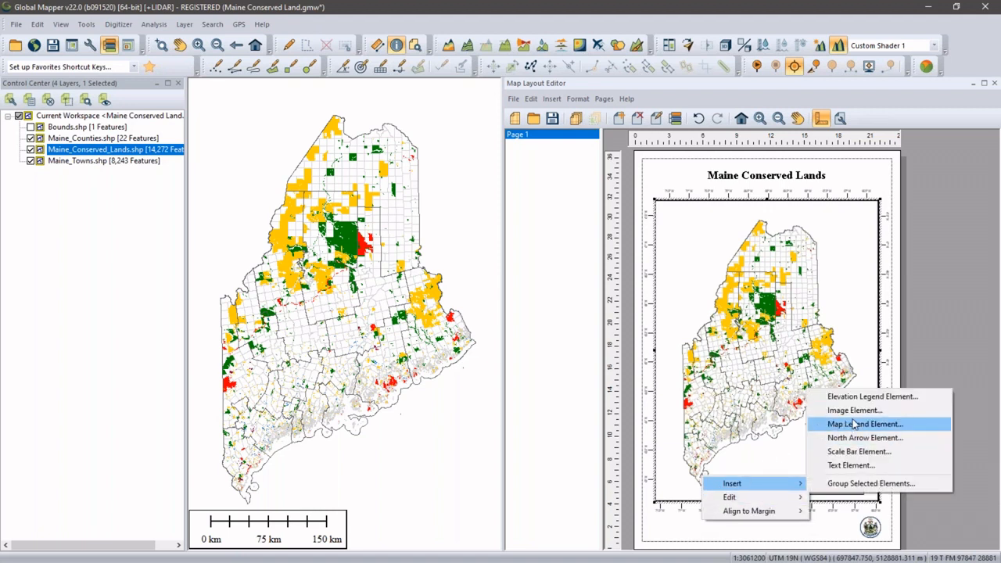
{"action": "left_click", "coordinate": [857, 466]}
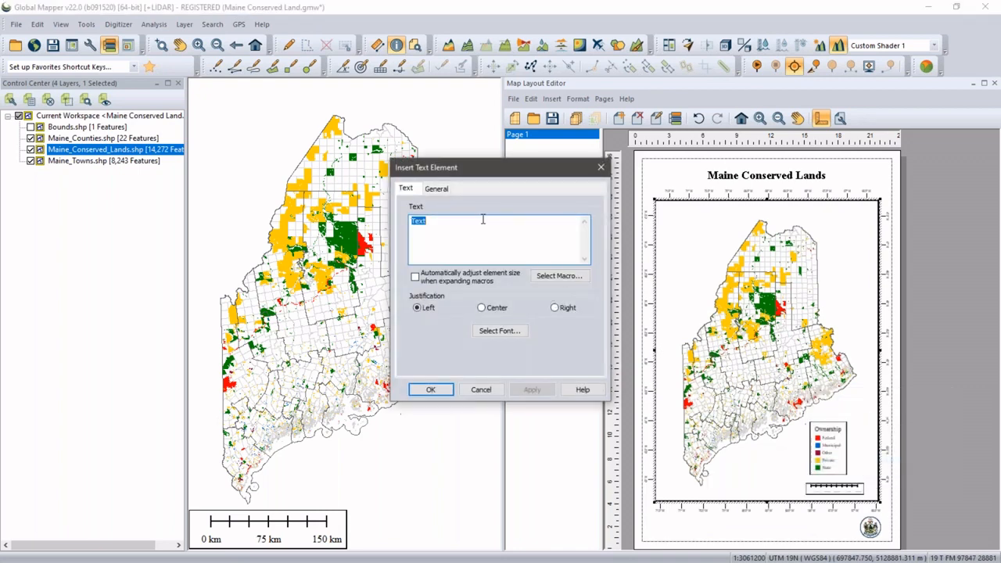
{"action": "key", "text": "ctrl+v"}
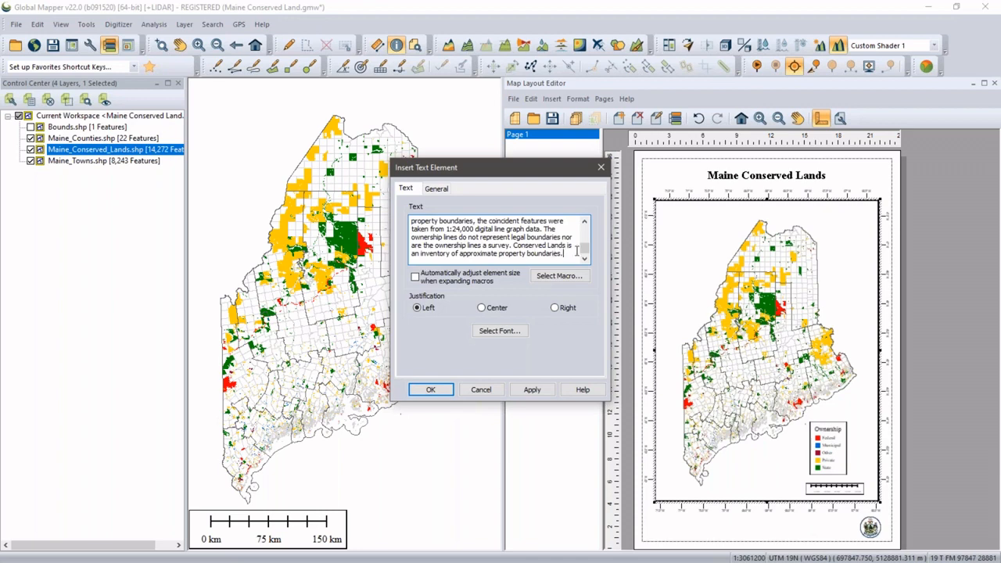
{"action": "scroll", "coordinate": [563, 242], "scroll_direction": "up", "scroll_amount": 5}
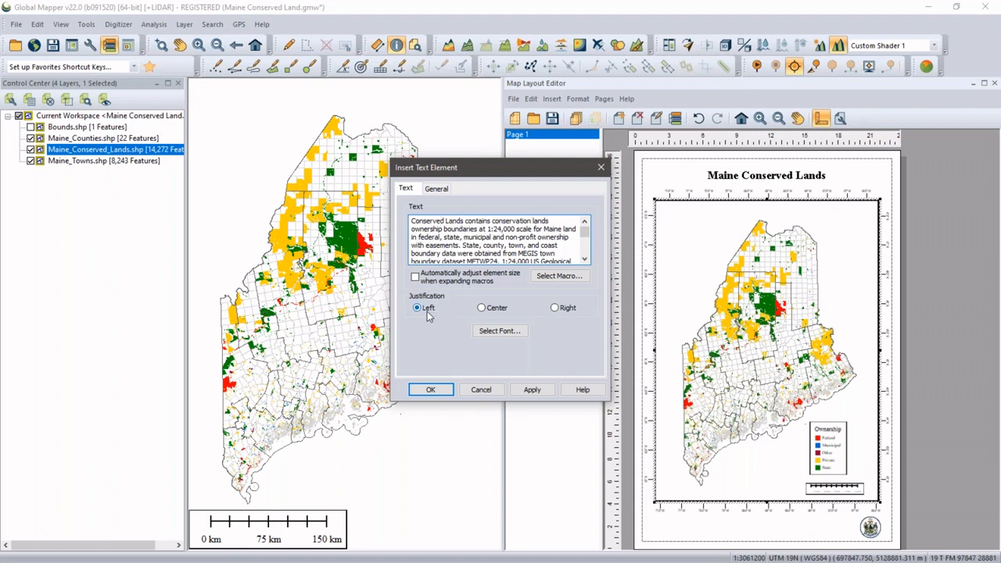
Check the text element's frame settings and set its font size to 20.
{"action": "left_click", "coordinate": [435, 190]}
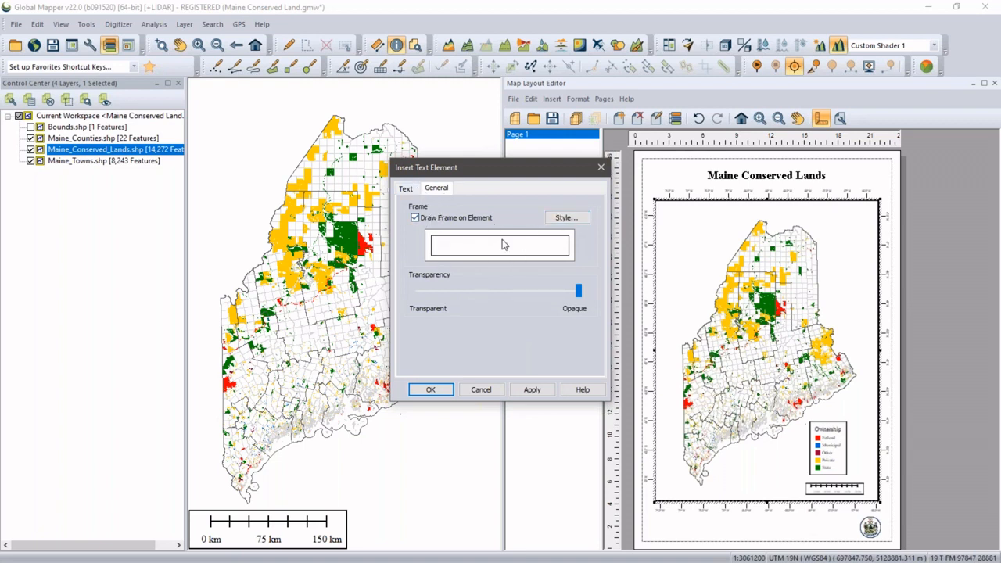
{"action": "left_click", "coordinate": [409, 191]}
{"action": "left_click", "coordinate": [511, 332]}
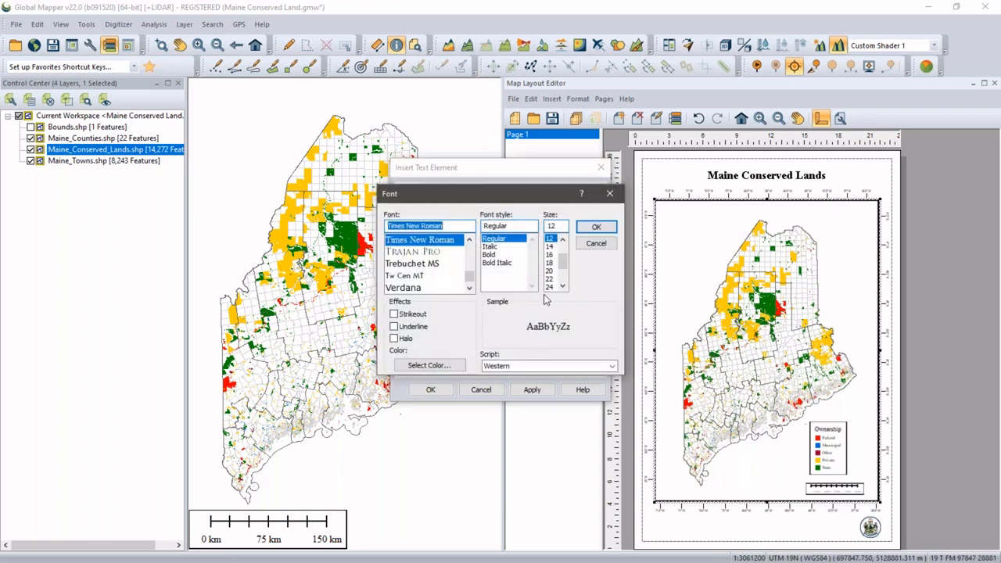
{"action": "left_click", "coordinate": [550, 270]}
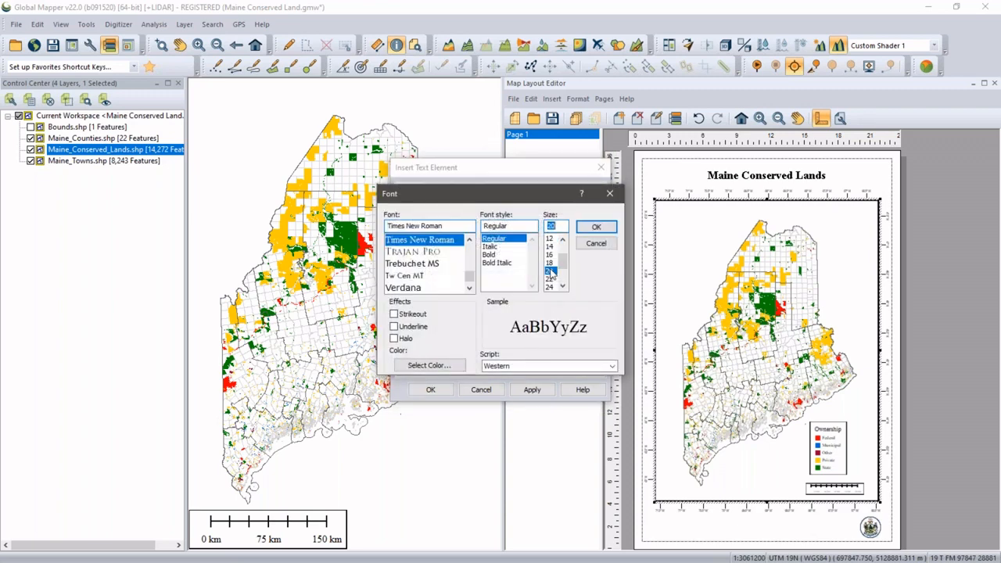
{"action": "left_click", "coordinate": [596, 227]}
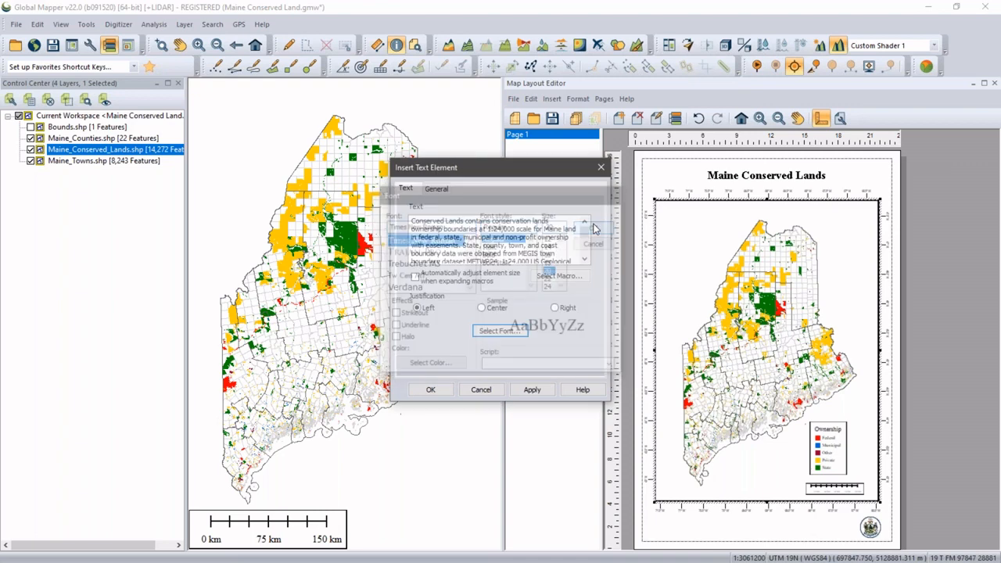
Insert the description text box, move it below the map frame to the left page margin, and narrow it to end beside the state seal.
{"action": "left_click", "coordinate": [430, 391]}
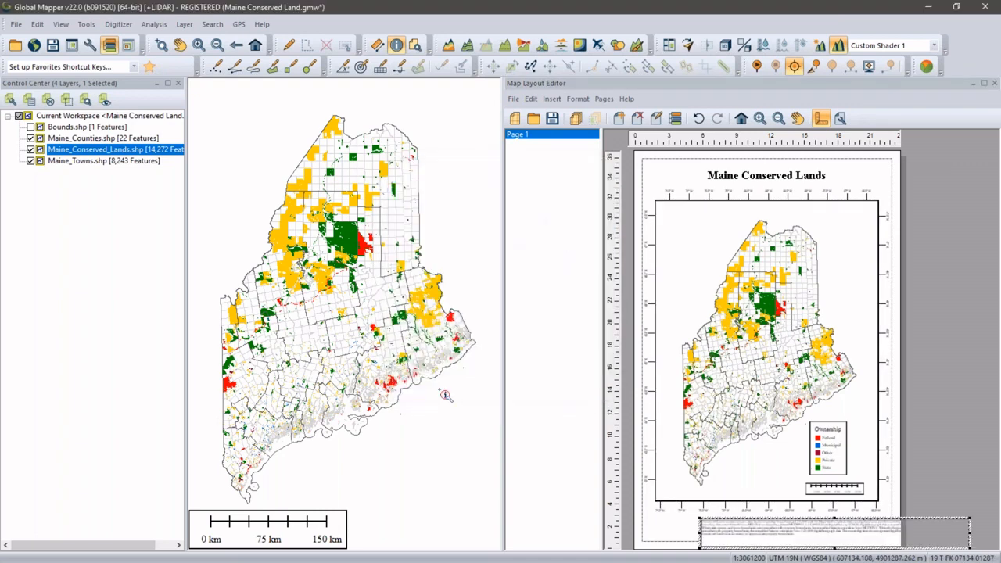
{"action": "left_click_drag", "start_coordinate": [768, 520], "coordinate": [737, 519]}
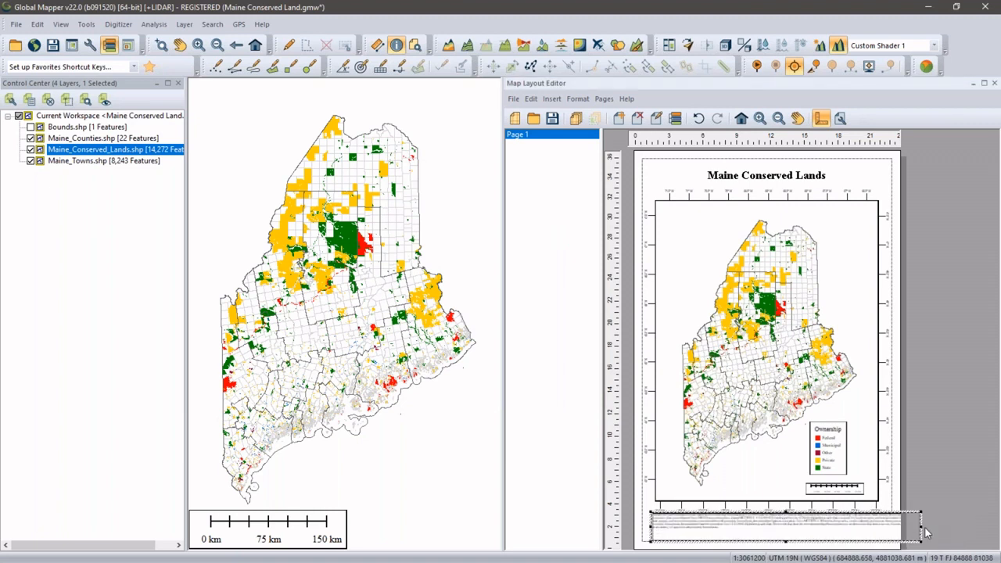
{"action": "left_click_drag", "start_coordinate": [808, 534], "coordinate": [855, 526]}
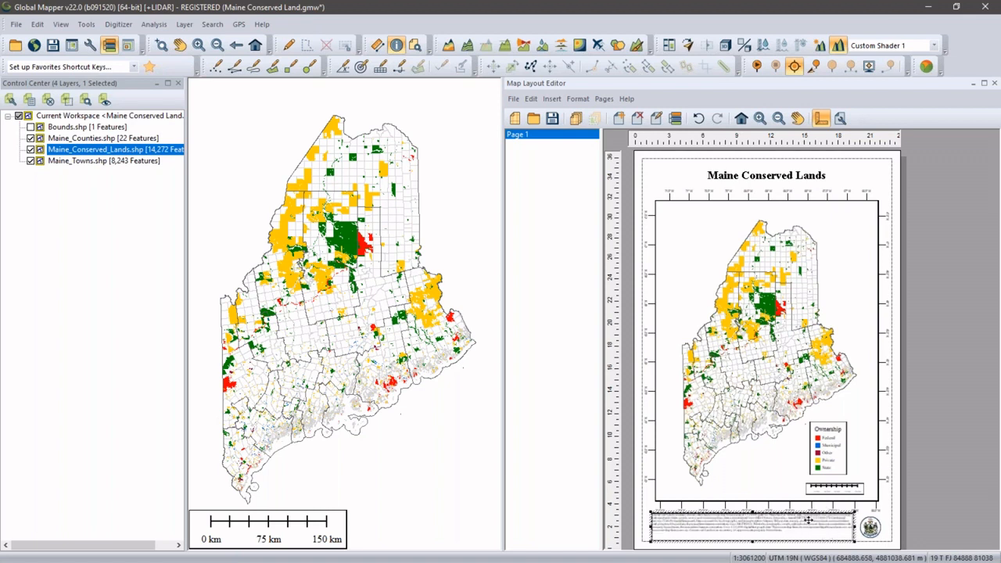
Shorten the description text box to fit its text, and raise the Ownership legend frame's lower edge to just below the State entry.
{"action": "left_click_drag", "start_coordinate": [754, 541], "coordinate": [754, 534]}
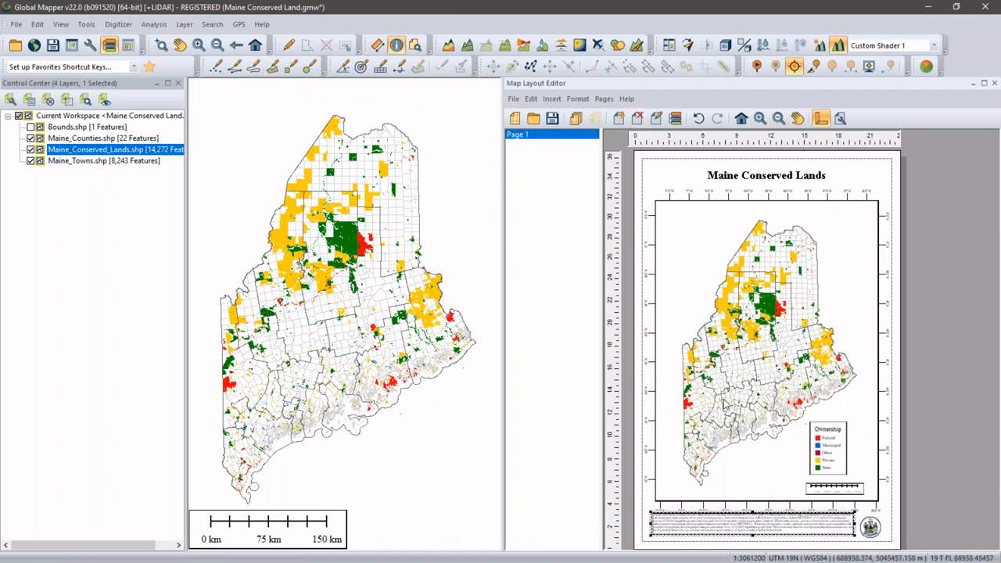
{"action": "left_click", "coordinate": [763, 121]}
{"action": "left_click", "coordinate": [766, 122]}
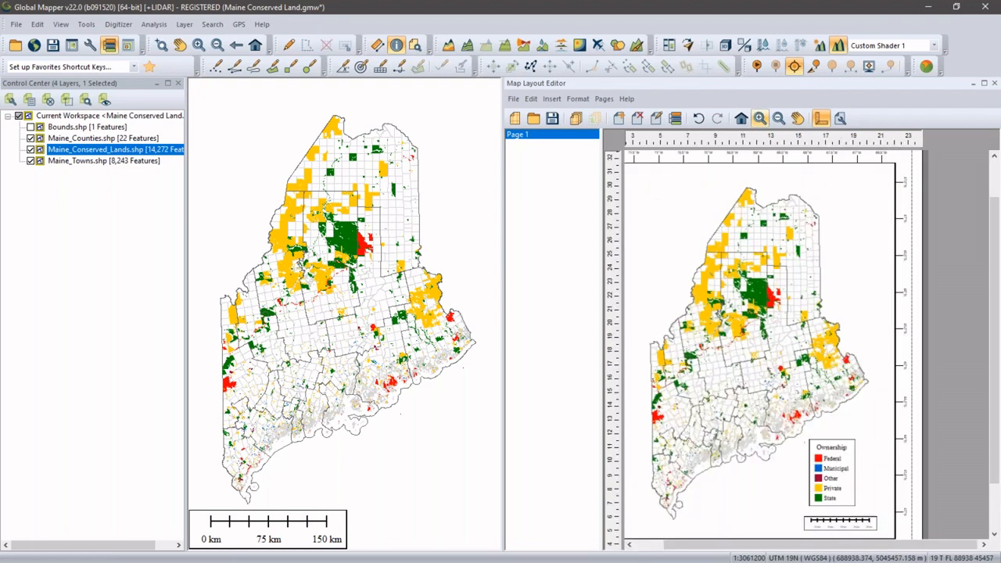
{"action": "left_click", "coordinate": [766, 122]}
{"action": "left_click", "coordinate": [766, 122]}
{"action": "left_click", "coordinate": [762, 121]}
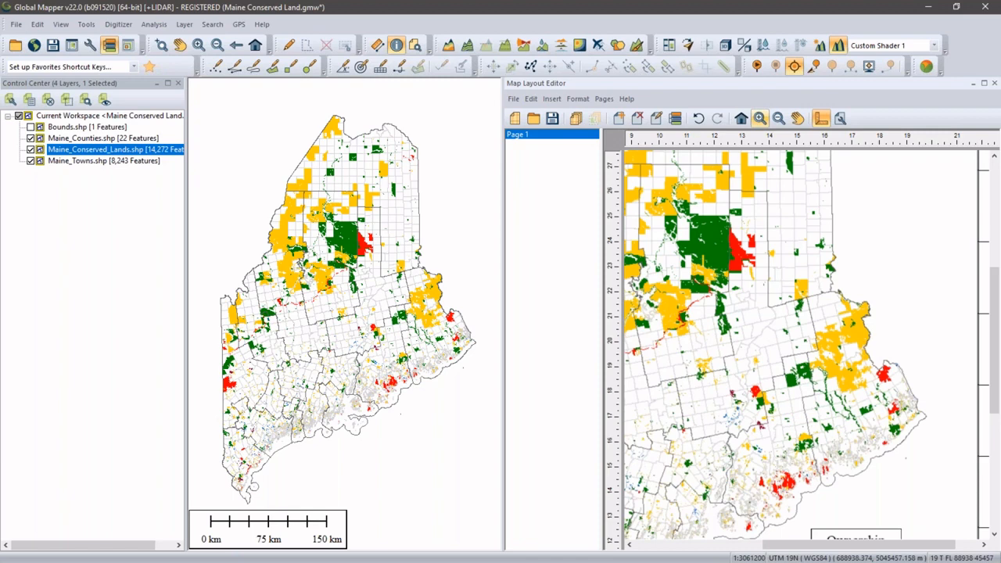
{"action": "left_click", "coordinate": [762, 121]}
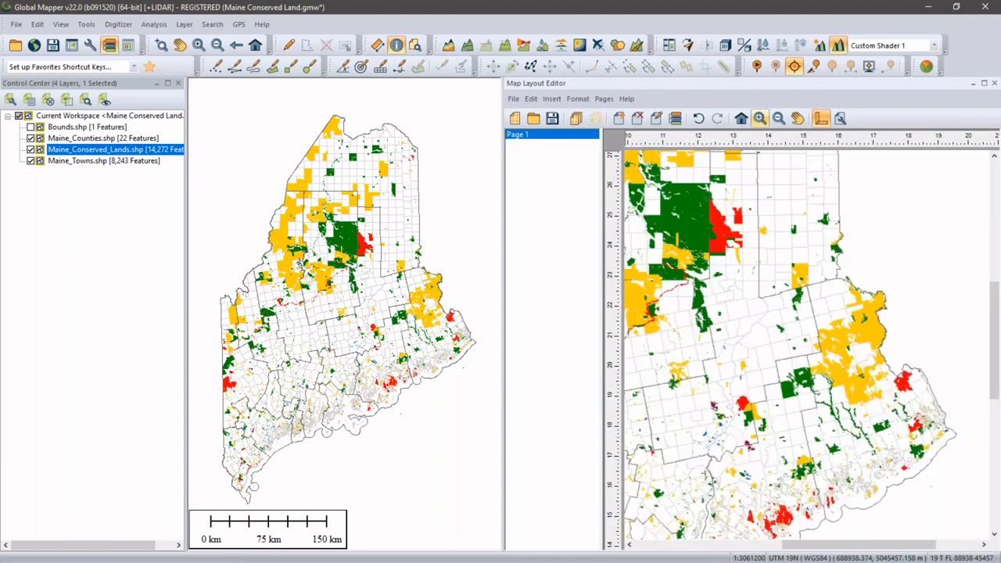
{"action": "left_click", "coordinate": [762, 120]}
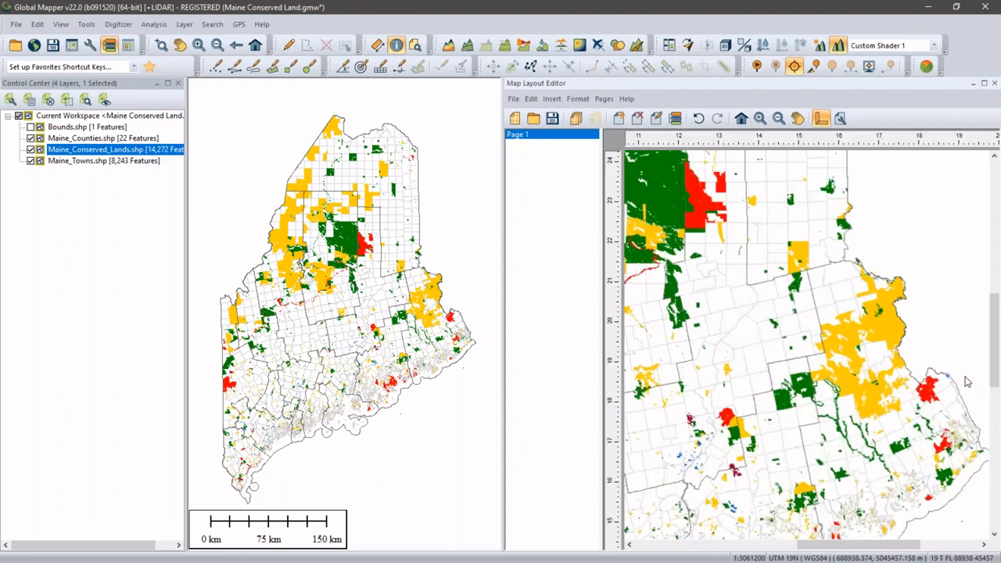
{"action": "left_click_drag", "start_coordinate": [993, 387], "coordinate": [993, 458]}
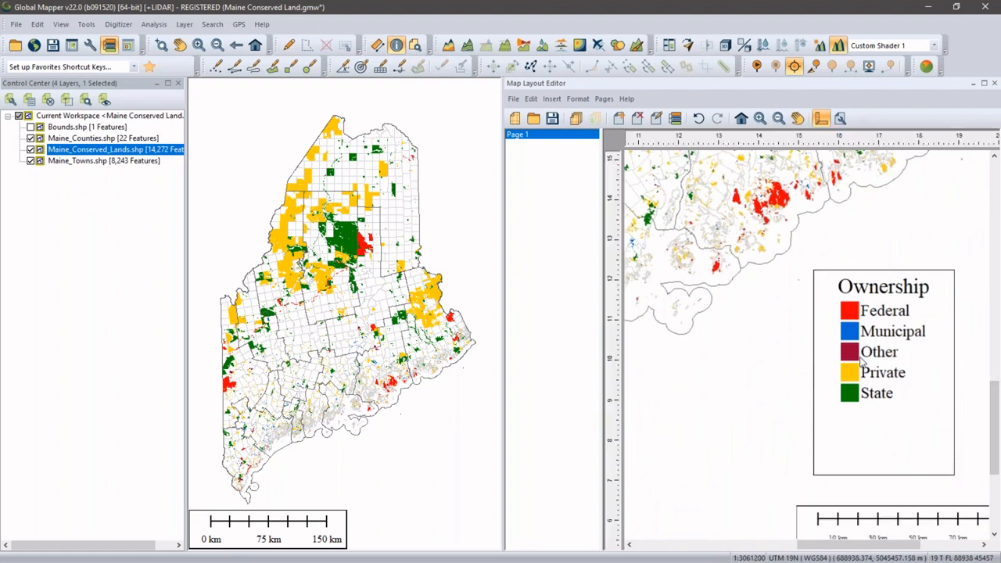
{"action": "left_click", "coordinate": [876, 376]}
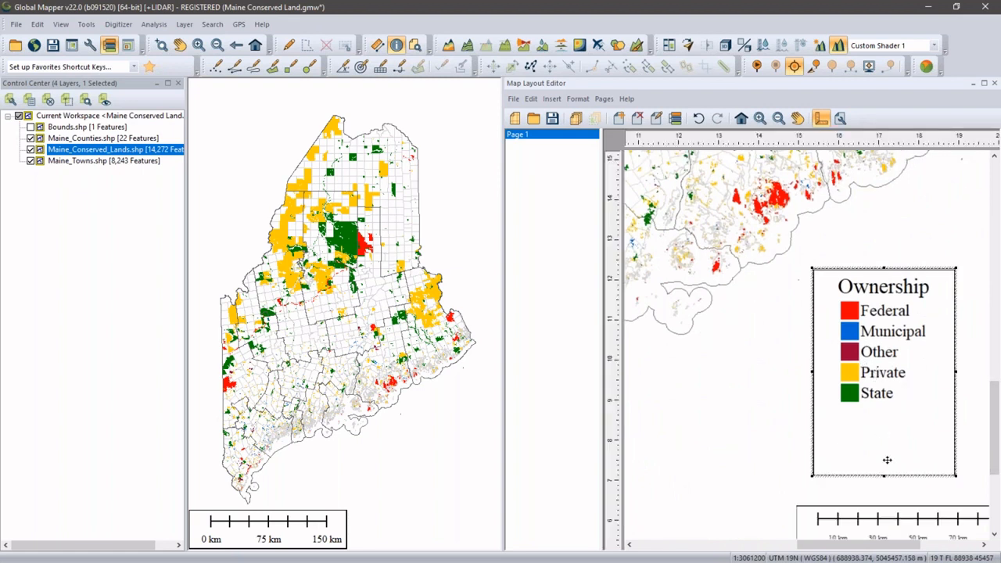
{"action": "left_click_drag", "start_coordinate": [885, 476], "coordinate": [892, 416]}
Align the state seal's right side with the right side of the map frame using Align with Element.
{"action": "scroll", "coordinate": [963, 407], "scroll_direction": "down", "scroll_amount": 5}
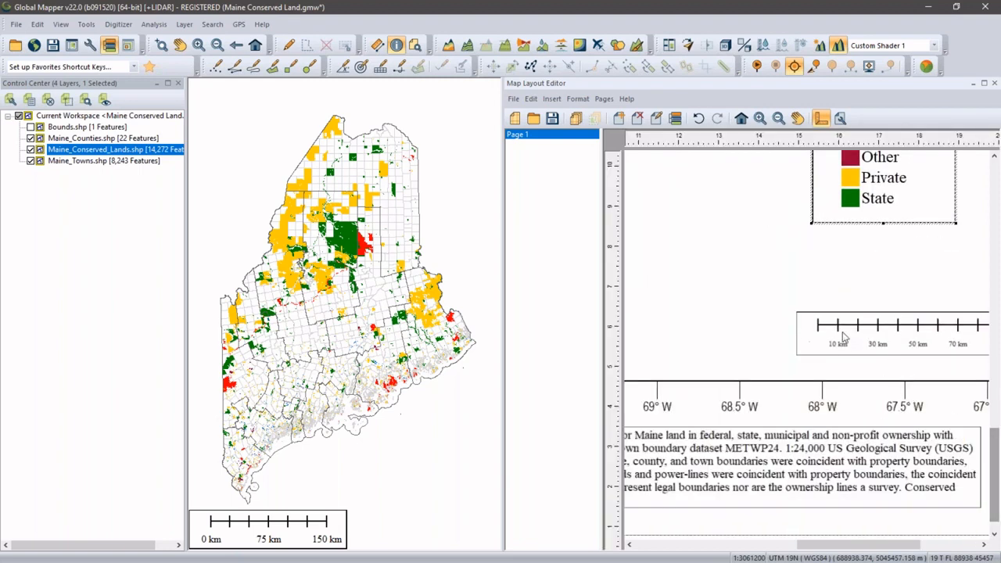
{"action": "right_click", "coordinate": [832, 331]}
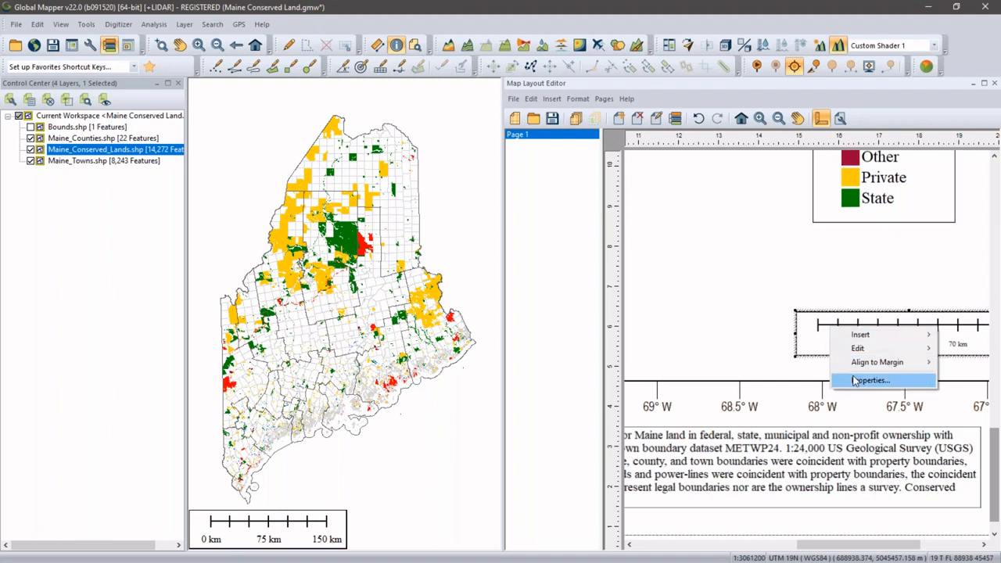
{"action": "left_click", "coordinate": [882, 435]}
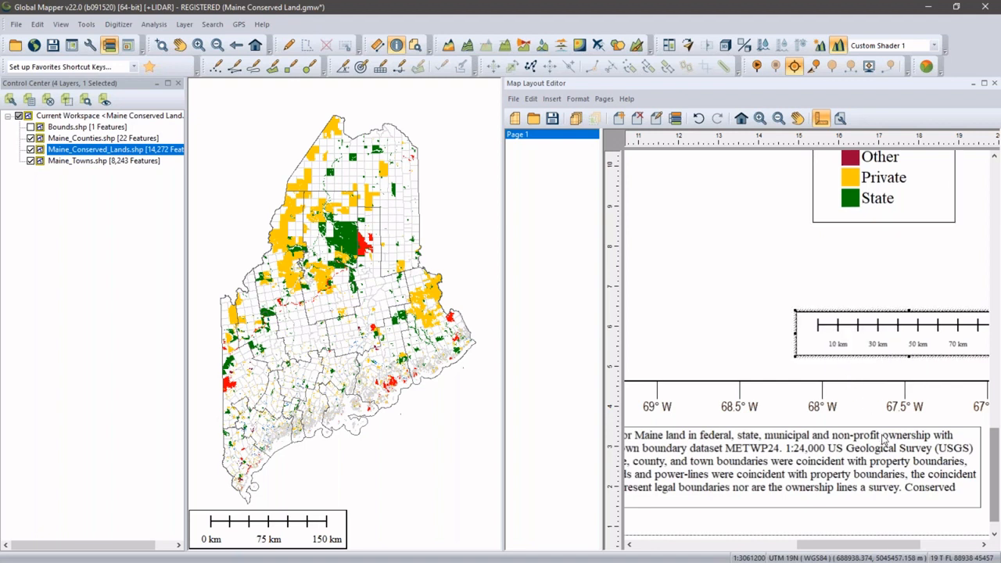
{"action": "left_click_drag", "start_coordinate": [860, 550], "coordinate": [904, 538]}
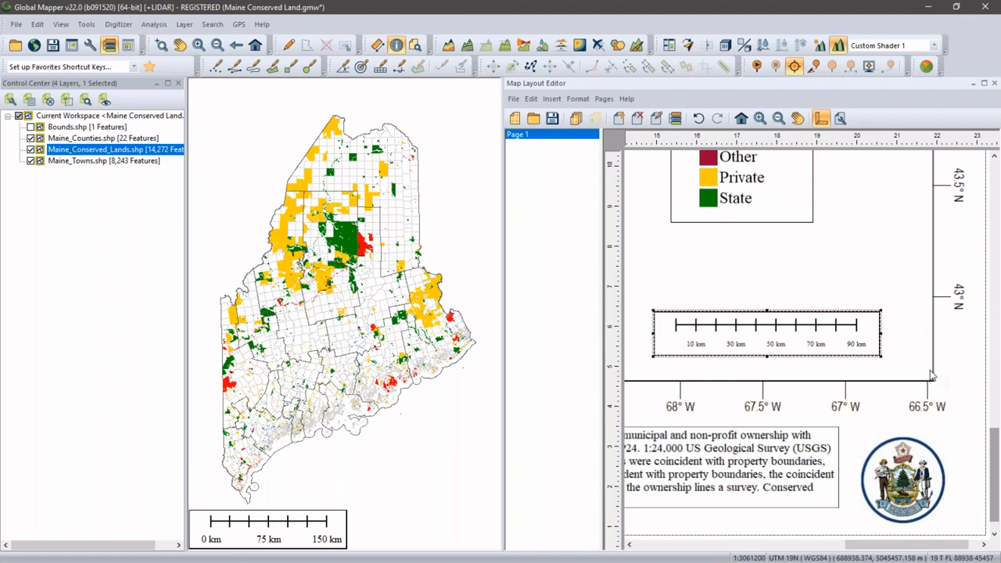
{"action": "left_click", "coordinate": [913, 465]}
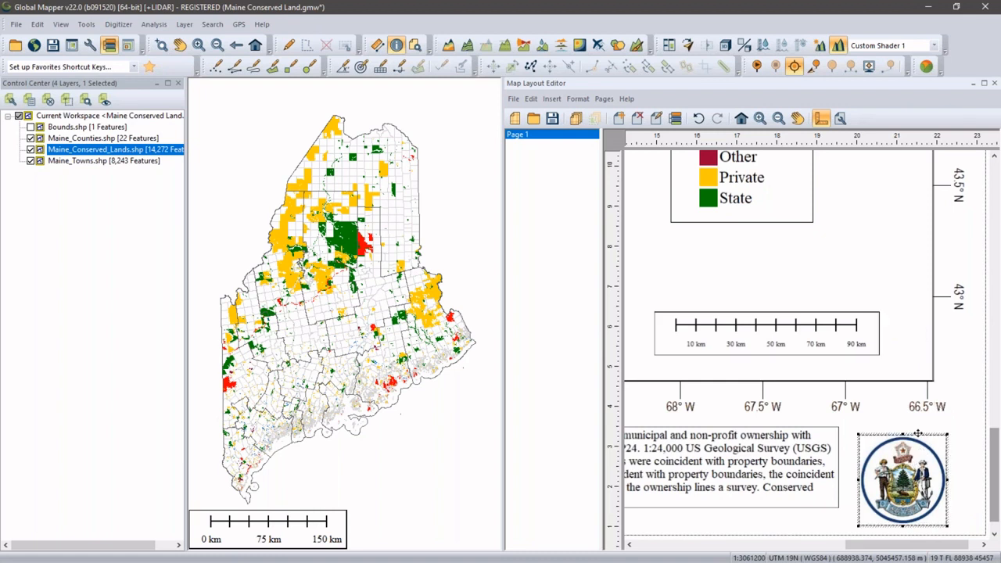
{"action": "left_click", "coordinate": [919, 369]}
{"action": "left_click", "coordinate": [919, 370]}
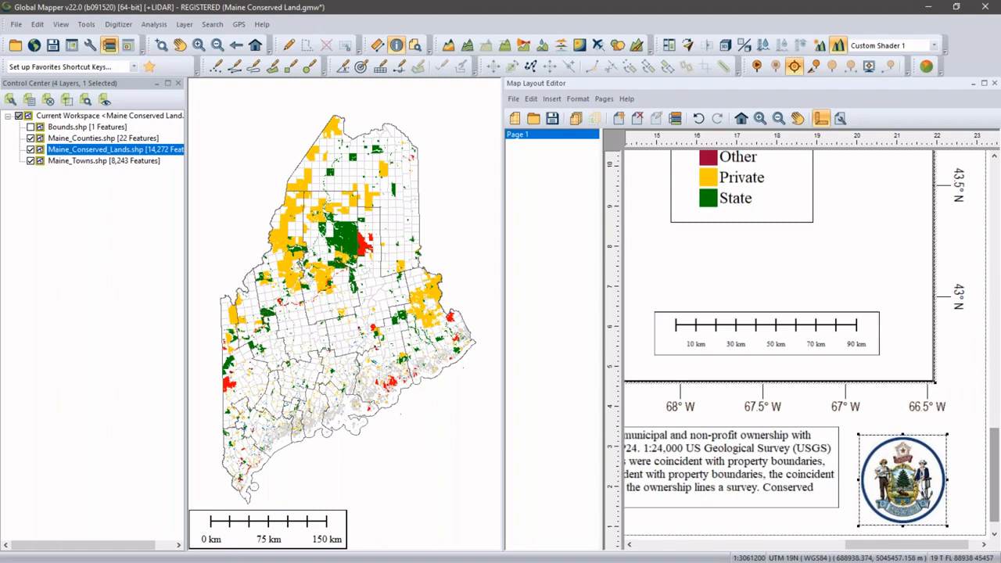
{"action": "right_click", "coordinate": [885, 365]}
{"action": "mouse_move", "coordinate": [970, 425]}
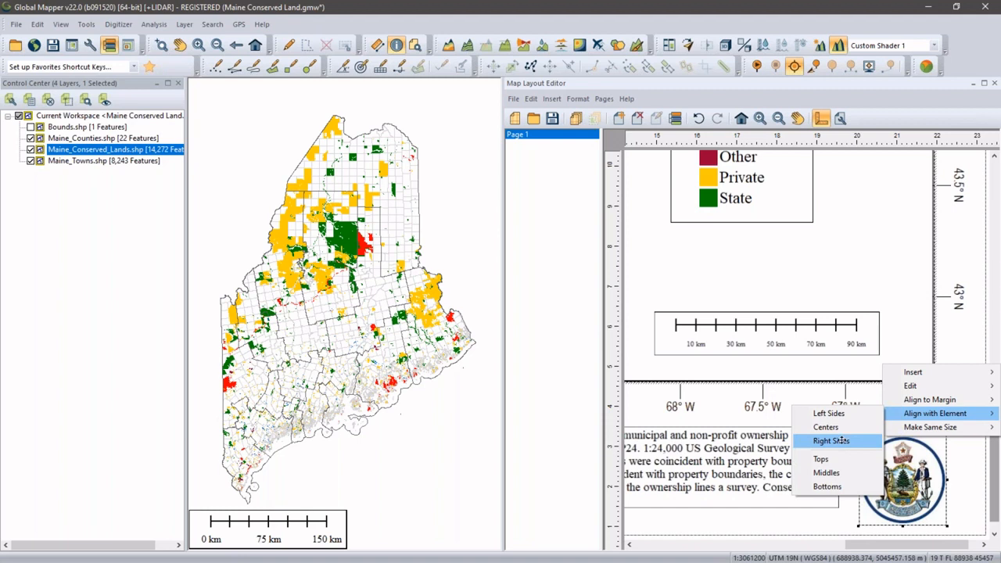
{"action": "left_click", "coordinate": [842, 441]}
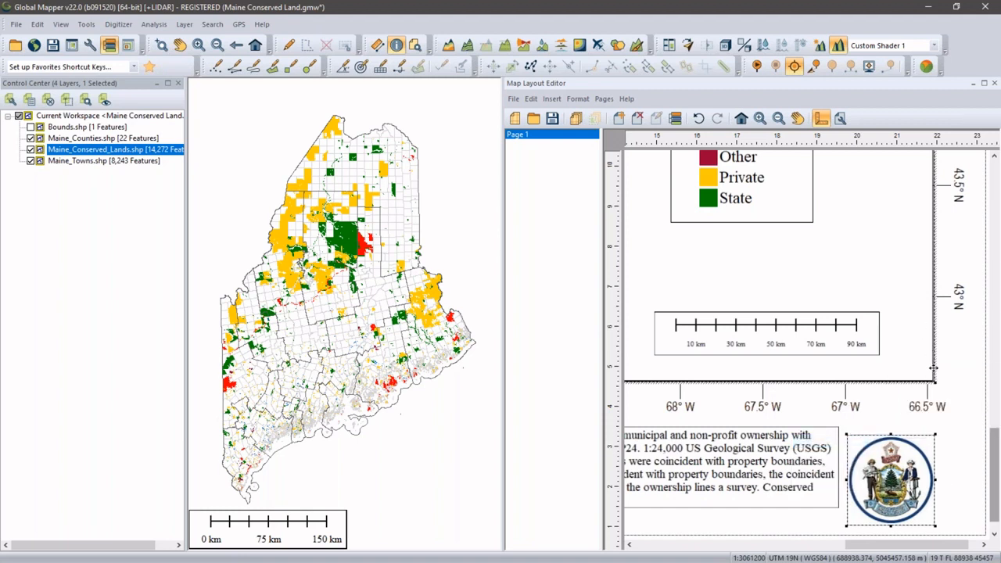
{"action": "left_click", "coordinate": [823, 464]}
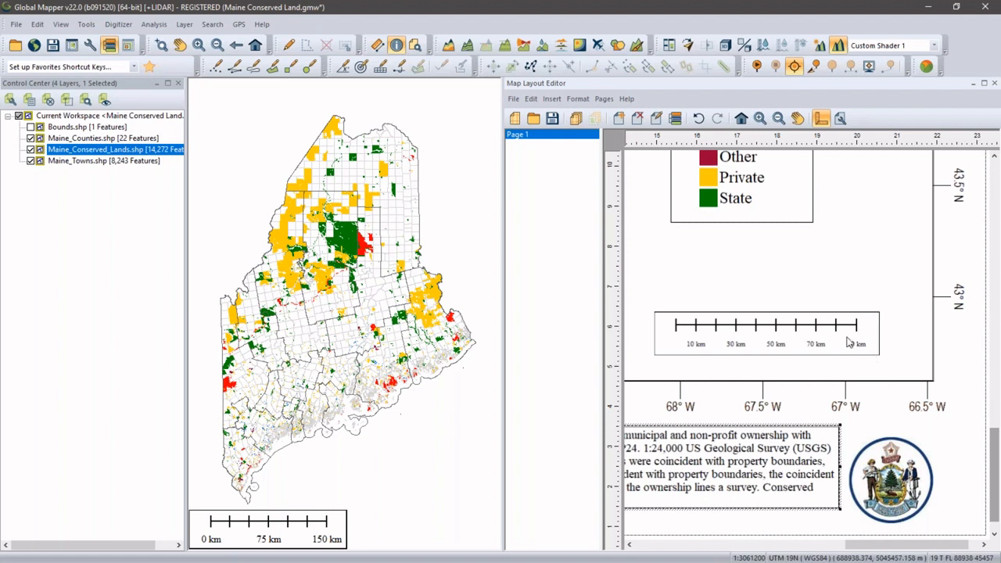
{"action": "right_click", "coordinate": [798, 251]}
{"action": "mouse_move", "coordinate": [816, 263]}
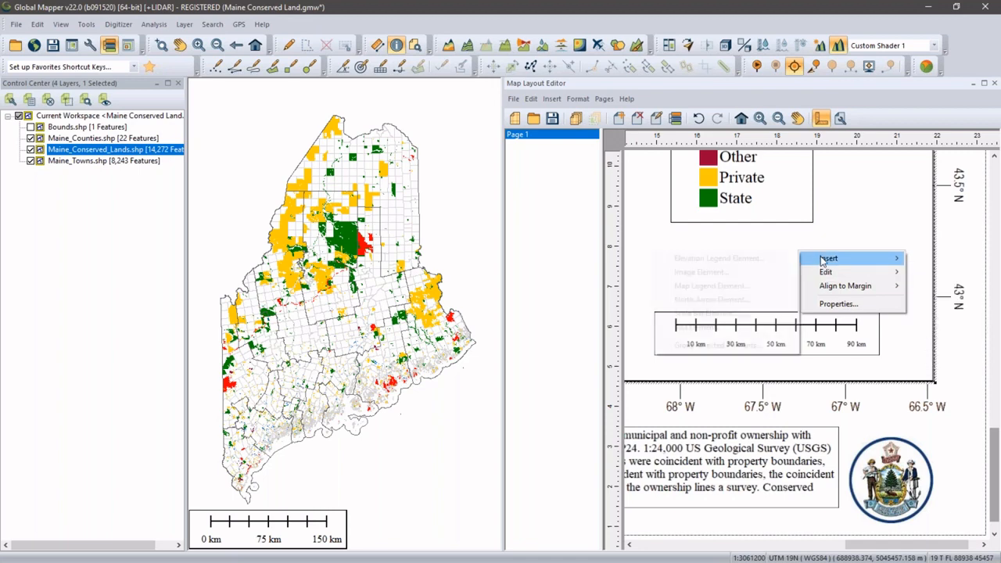
{"action": "left_click", "coordinate": [818, 99]}
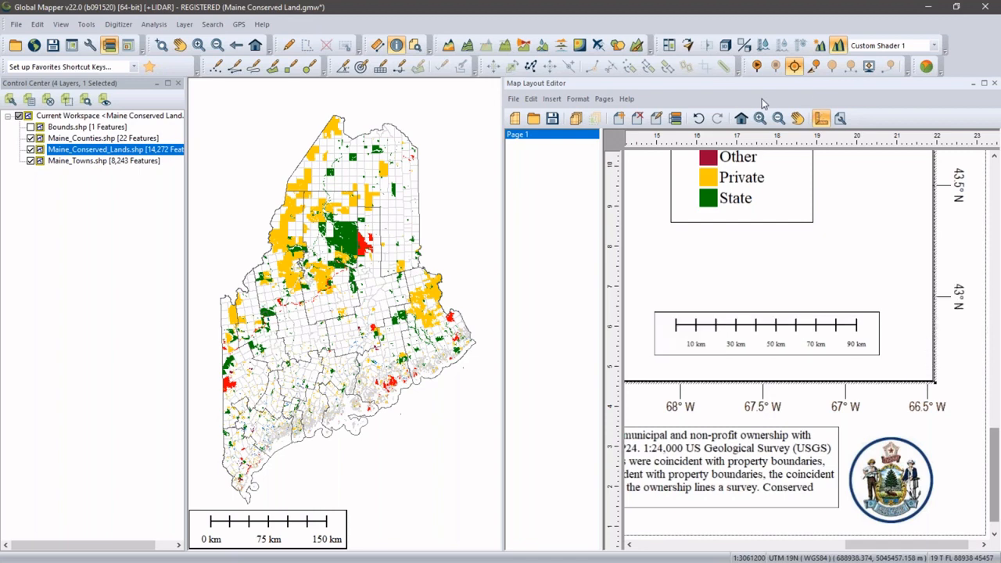
Check the map frame's Map View properties, including its fixed bounds and fixed scale options, without changing them.
{"action": "left_click", "coordinate": [740, 119]}
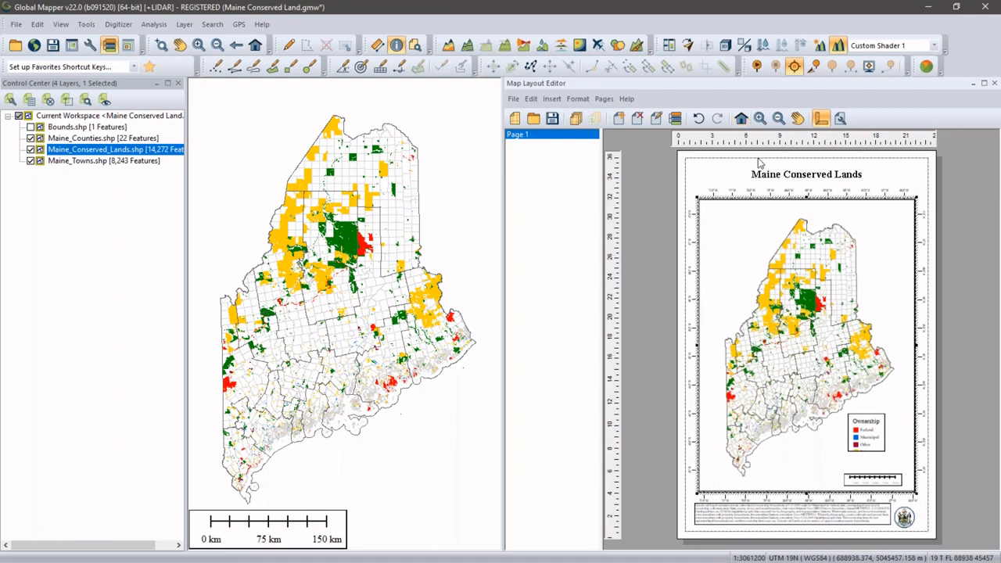
{"action": "right_click", "coordinate": [775, 228]}
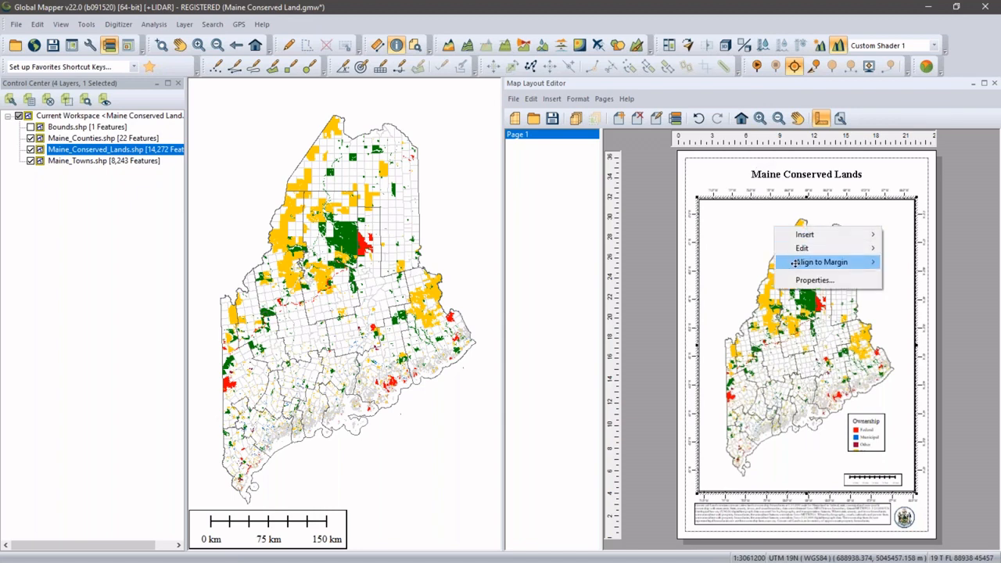
{"action": "left_click", "coordinate": [803, 282]}
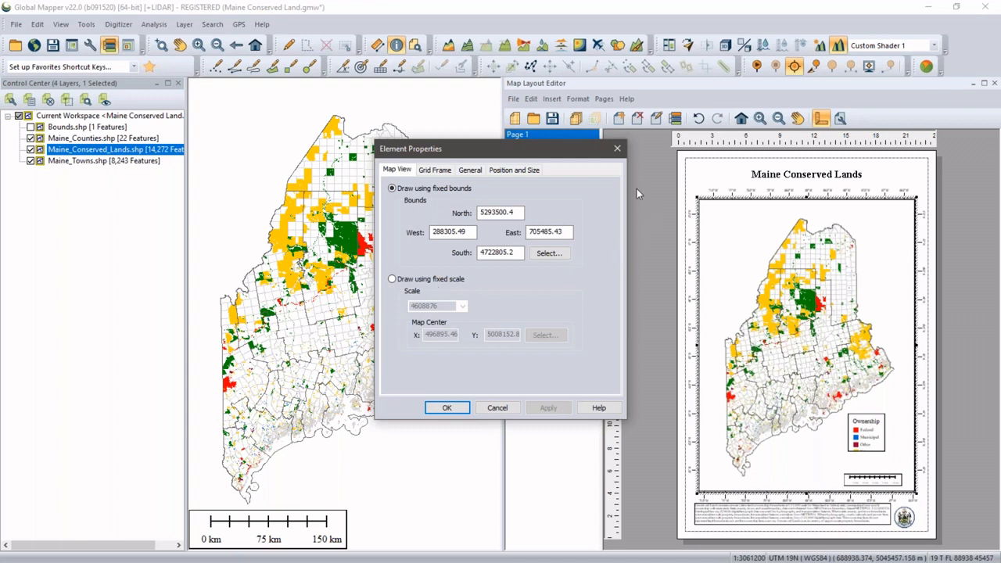
{"action": "left_click", "coordinate": [617, 149]}
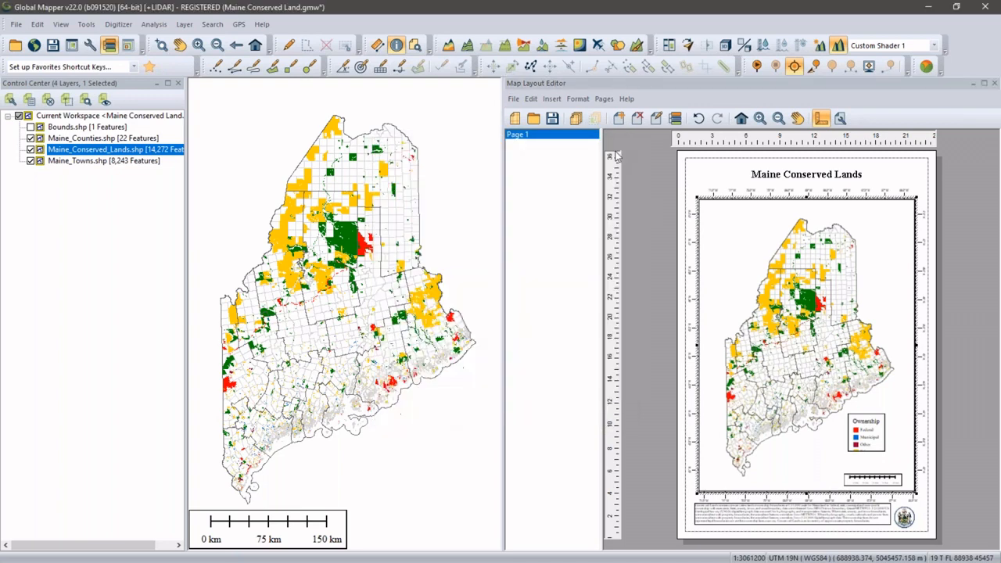
Look over the layout's template, print and PDF export options, and close the map layout editor.
{"action": "left_click", "coordinate": [513, 99]}
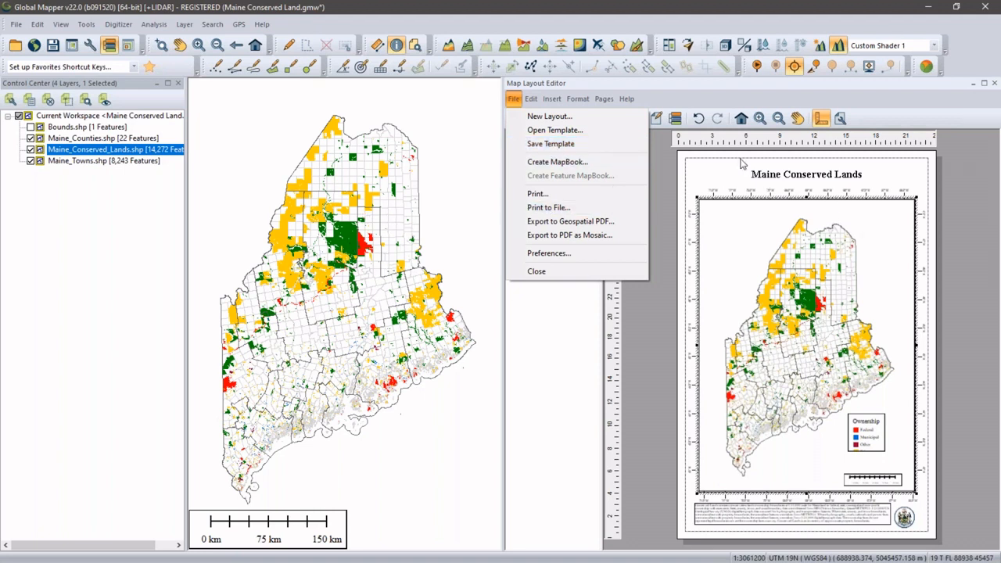
{"action": "left_click", "coordinate": [718, 301]}
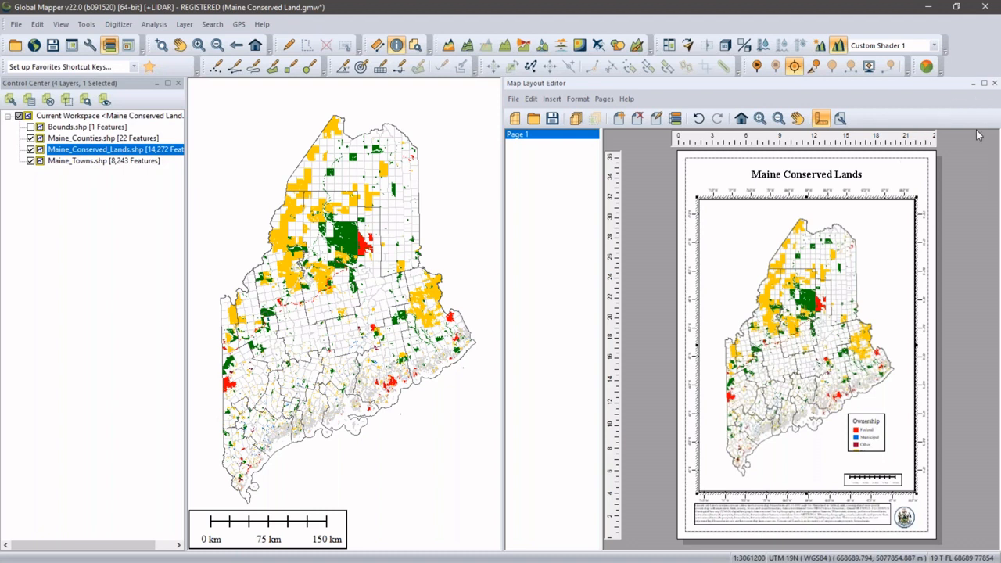
{"action": "left_click", "coordinate": [995, 84]}
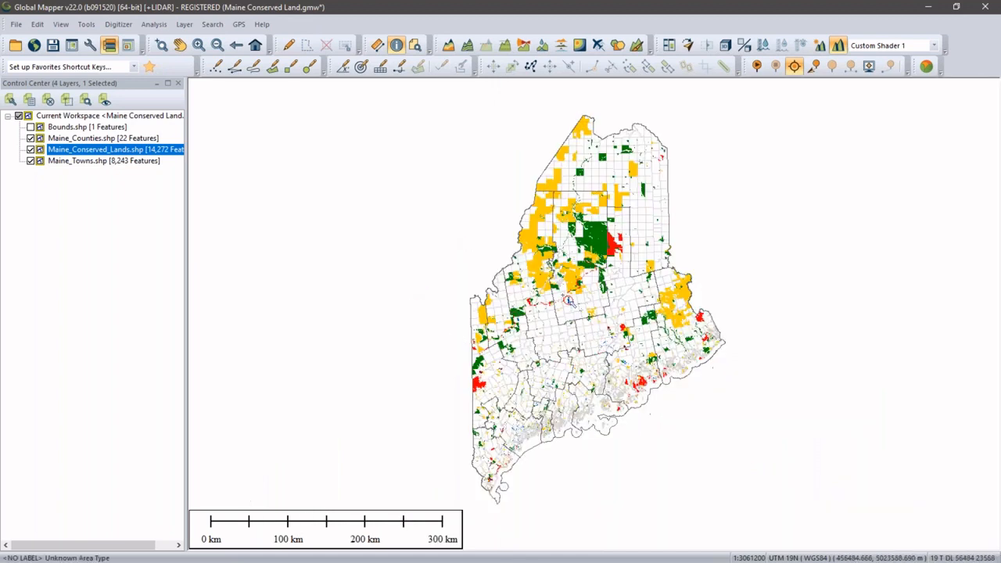
Label the Maine_Counties layer with its COUNTY attribute in a separate label layer, using the Link option for the attribute value.
{"action": "scroll", "coordinate": [569, 301], "scroll_direction": "up", "scroll_amount": 1}
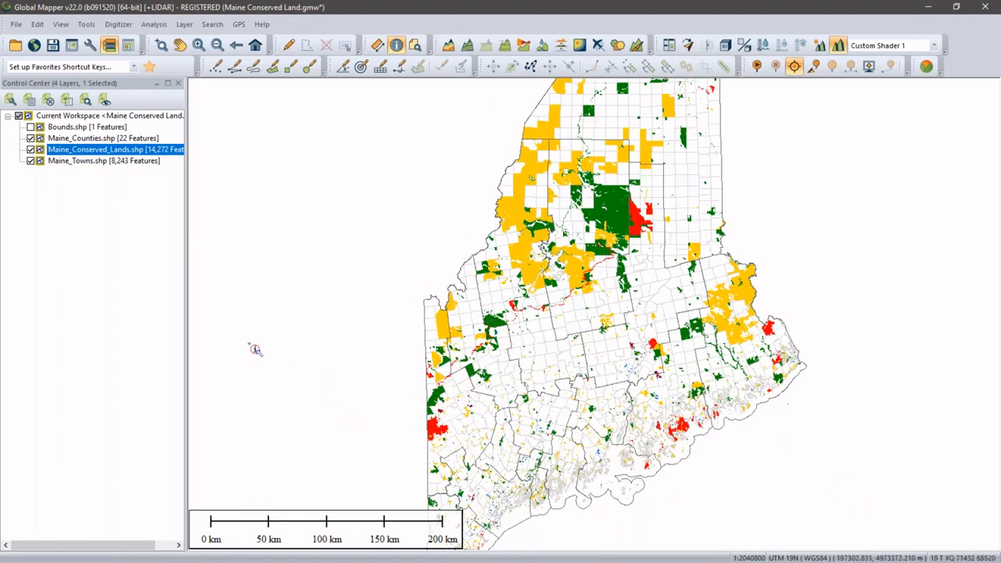
{"action": "left_click", "coordinate": [83, 139]}
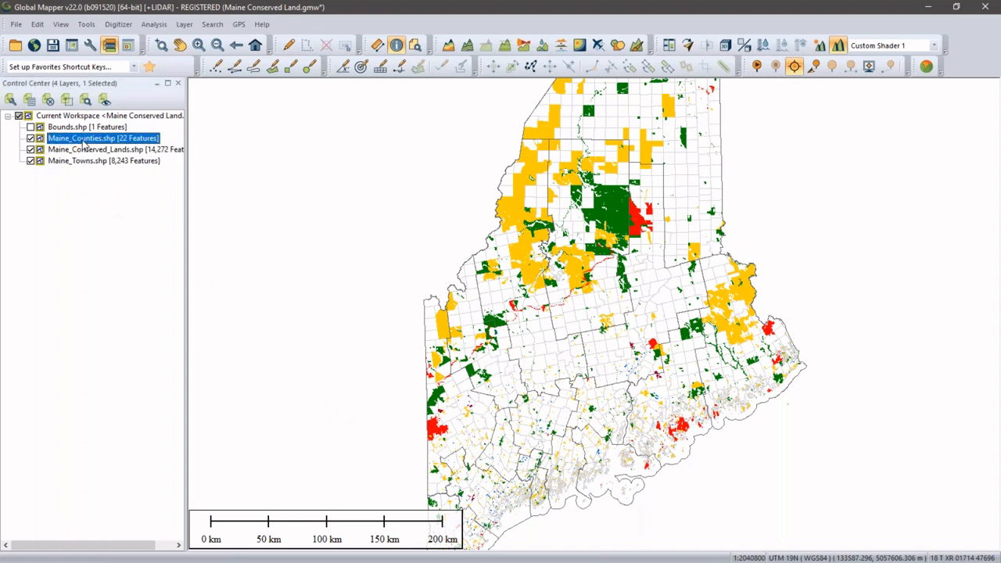
{"action": "double_click", "coordinate": [84, 143]}
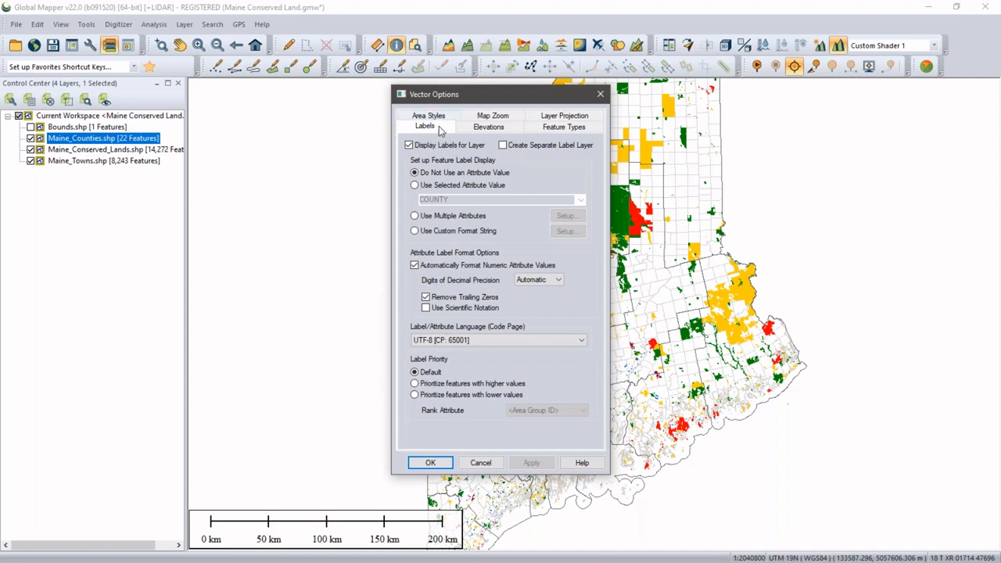
{"action": "left_click", "coordinate": [415, 186]}
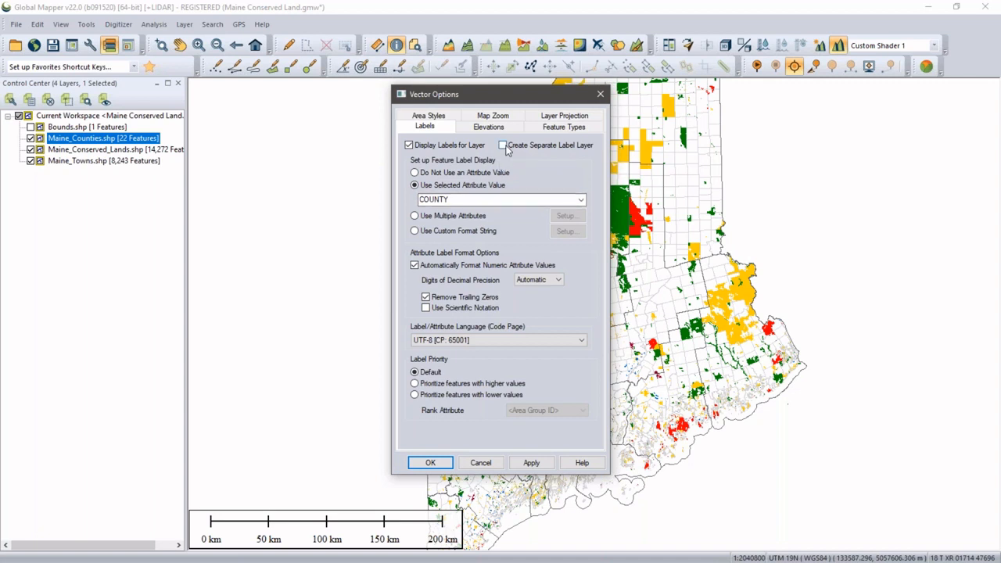
{"action": "key", "text": "ctrl"}
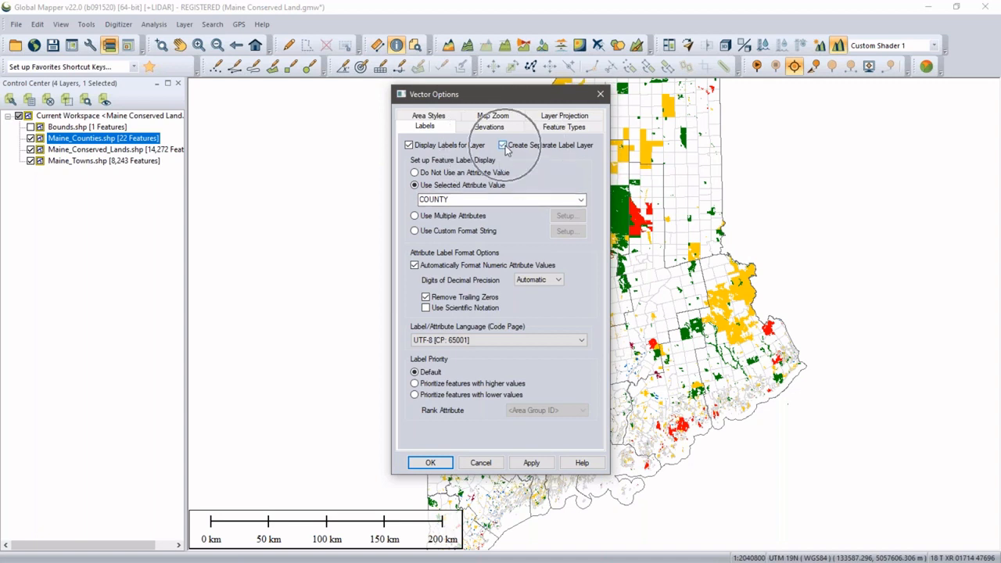
{"action": "key", "text": "ctrl"}
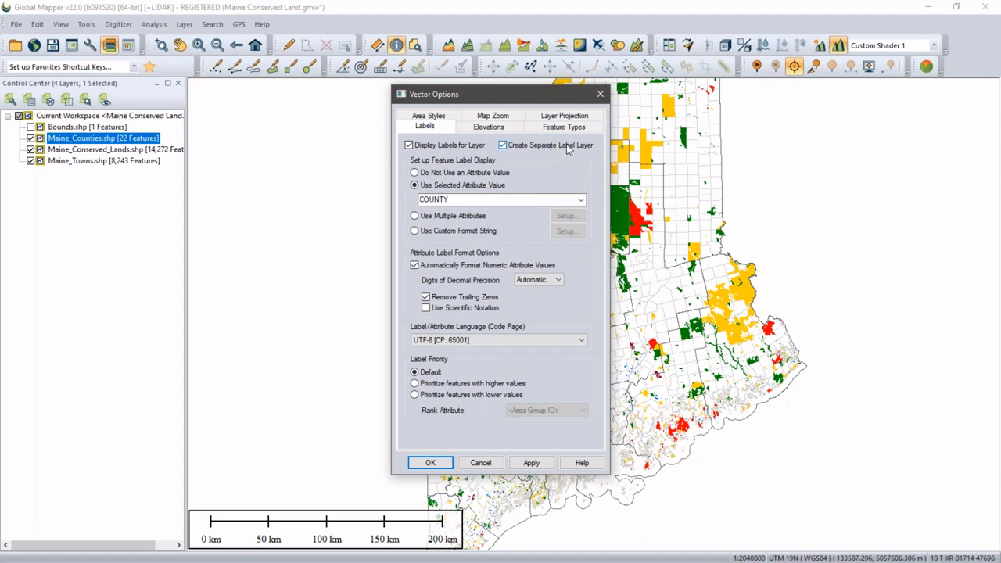
{"action": "left_click", "coordinate": [440, 463]}
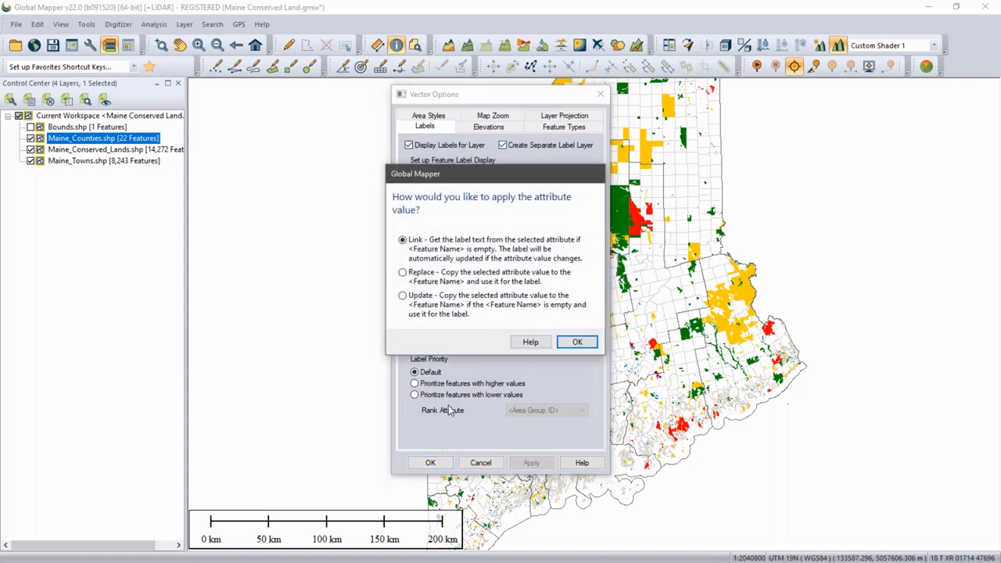
{"action": "left_click", "coordinate": [579, 344]}
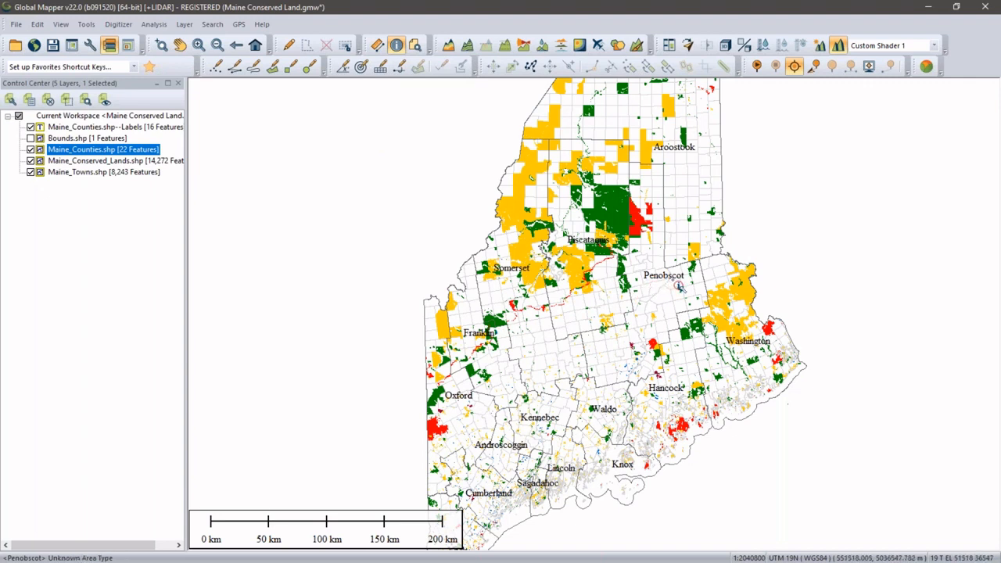
{"action": "scroll", "coordinate": [679, 286], "scroll_direction": "up", "scroll_amount": 8}
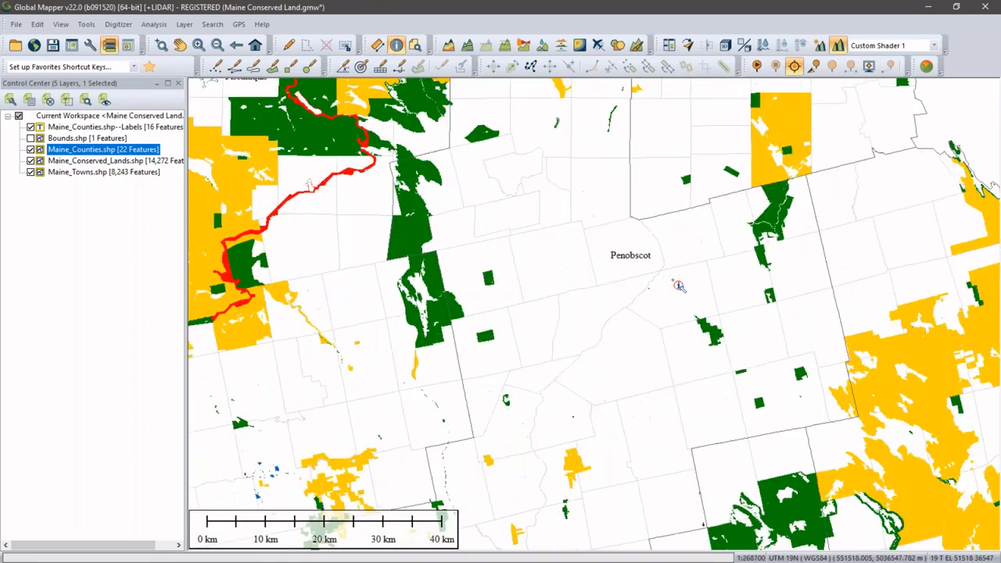
{"action": "scroll", "coordinate": [597, 221], "scroll_direction": "down", "scroll_amount": 4}
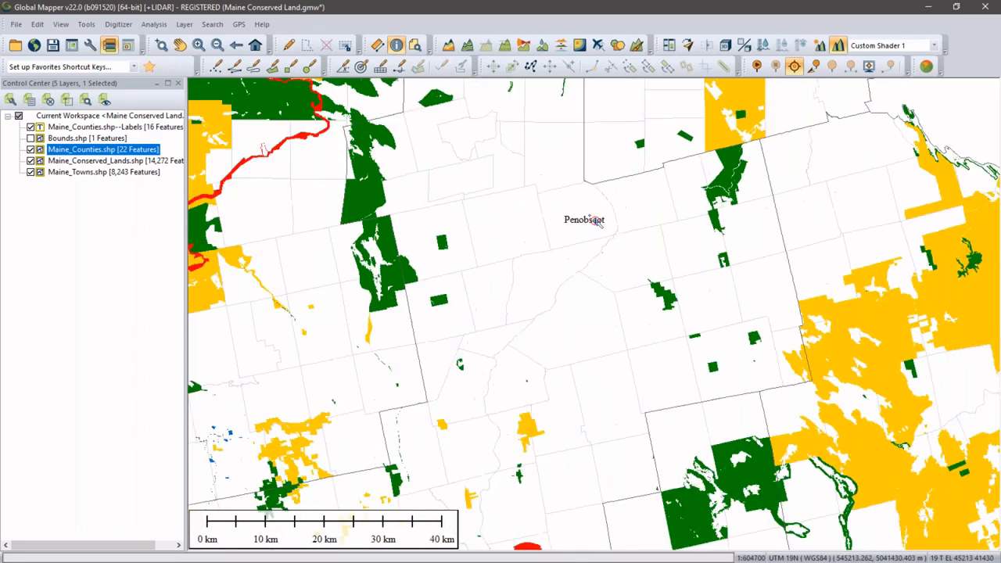
Check the county labels across the state by switching the Maine_Counties label layer off and on again.
{"action": "scroll", "coordinate": [597, 221], "scroll_direction": "down", "scroll_amount": 2}
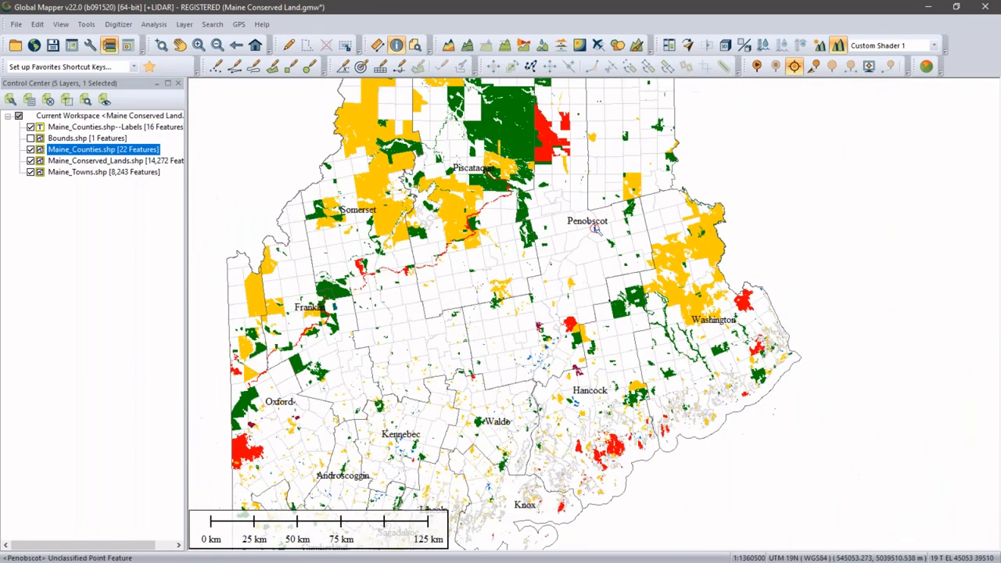
{"action": "scroll", "coordinate": [597, 227], "scroll_direction": "down", "scroll_amount": 1}
{"action": "scroll", "coordinate": [583, 243], "scroll_direction": "up", "scroll_amount": 2}
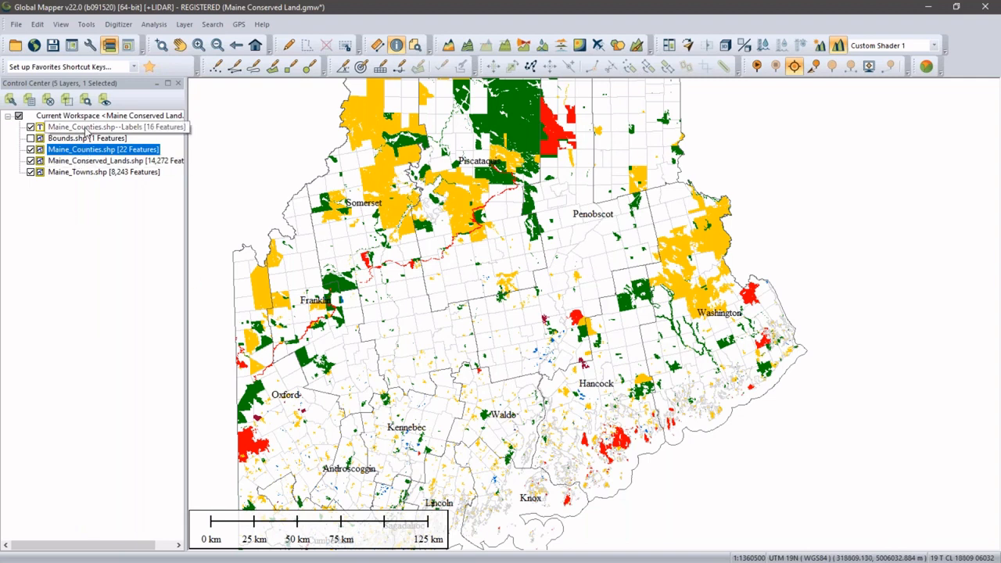
{"action": "left_click", "coordinate": [31, 128]}
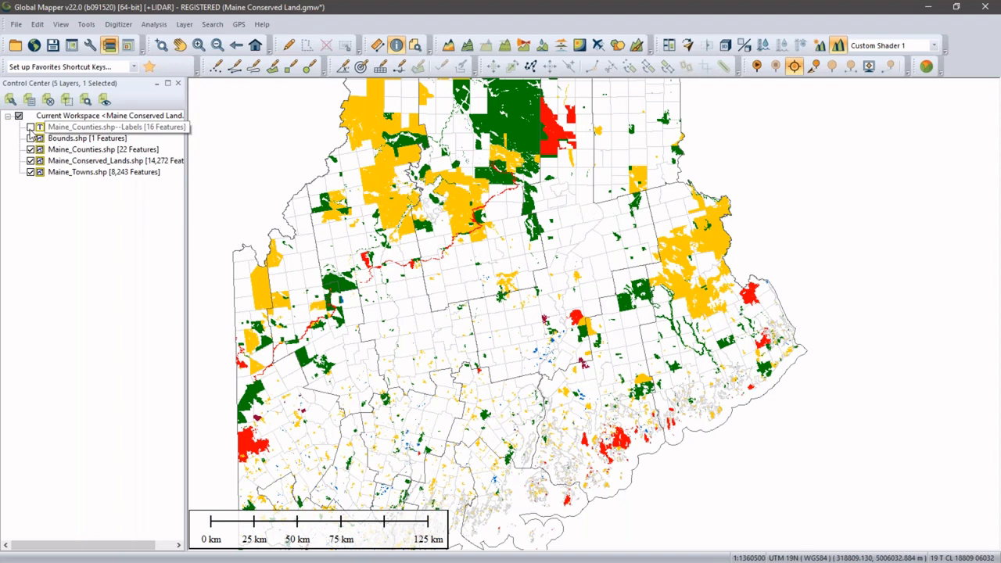
{"action": "left_click", "coordinate": [30, 127]}
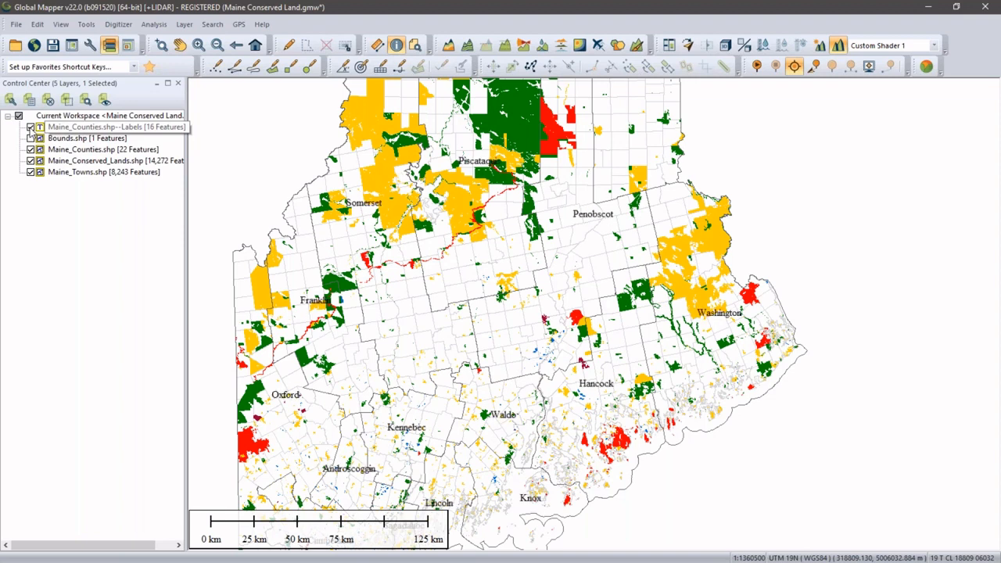
Apply one label style to all features in the county label layer, with Times New Roman Regular displayed at a fixed height in meters.
{"action": "double_click", "coordinate": [90, 130]}
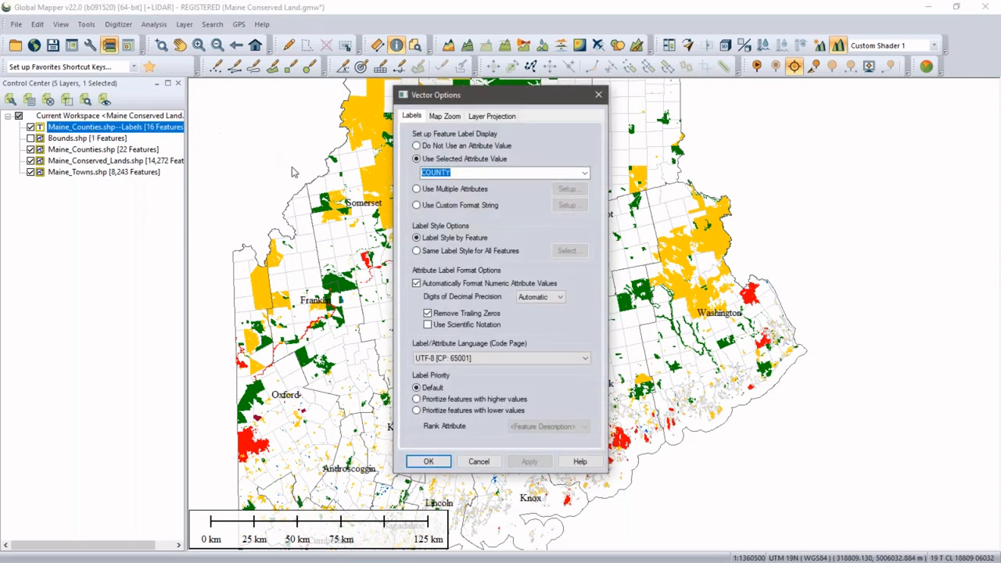
{"action": "left_click", "coordinate": [417, 250]}
{"action": "left_click", "coordinate": [569, 251]}
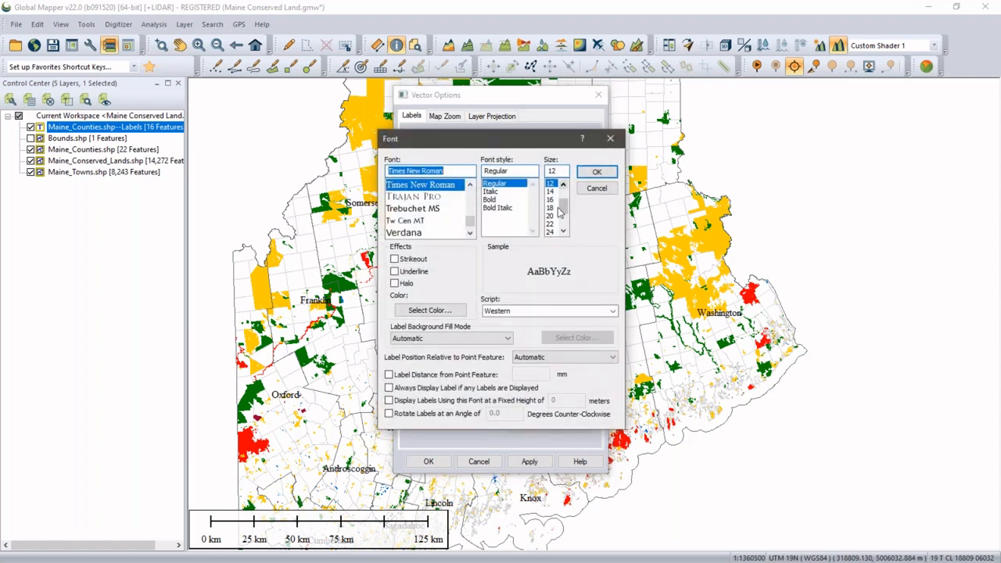
{"action": "left_click", "coordinate": [389, 402]}
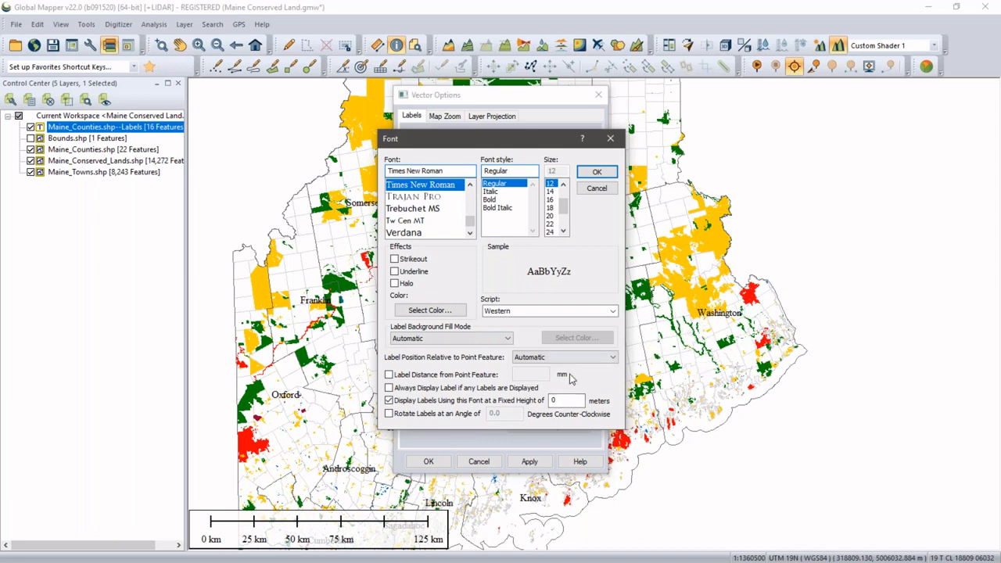
{"action": "left_click_drag", "start_coordinate": [560, 401], "coordinate": [537, 403]}
{"action": "left_click", "coordinate": [596, 172]}
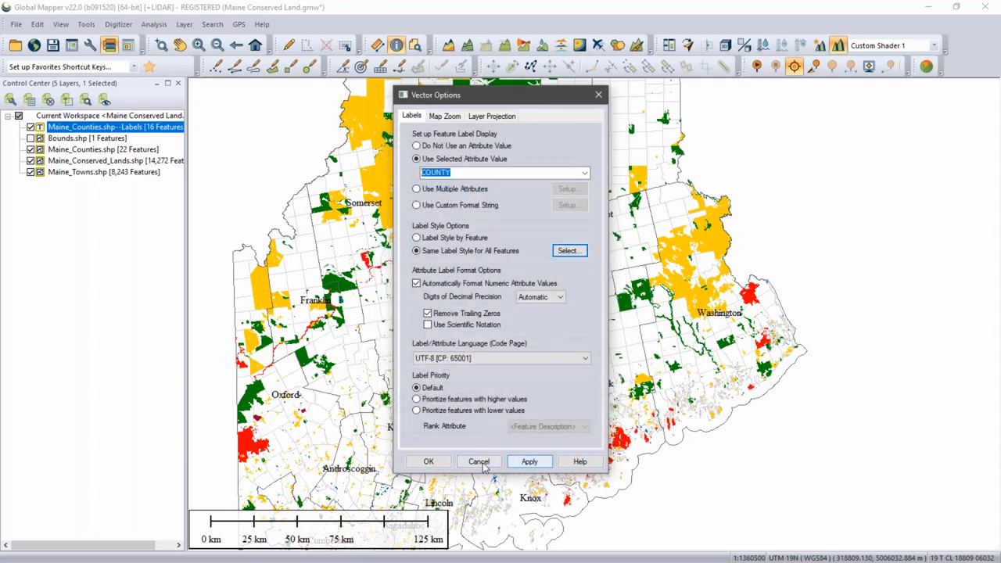
{"action": "left_click", "coordinate": [429, 463]}
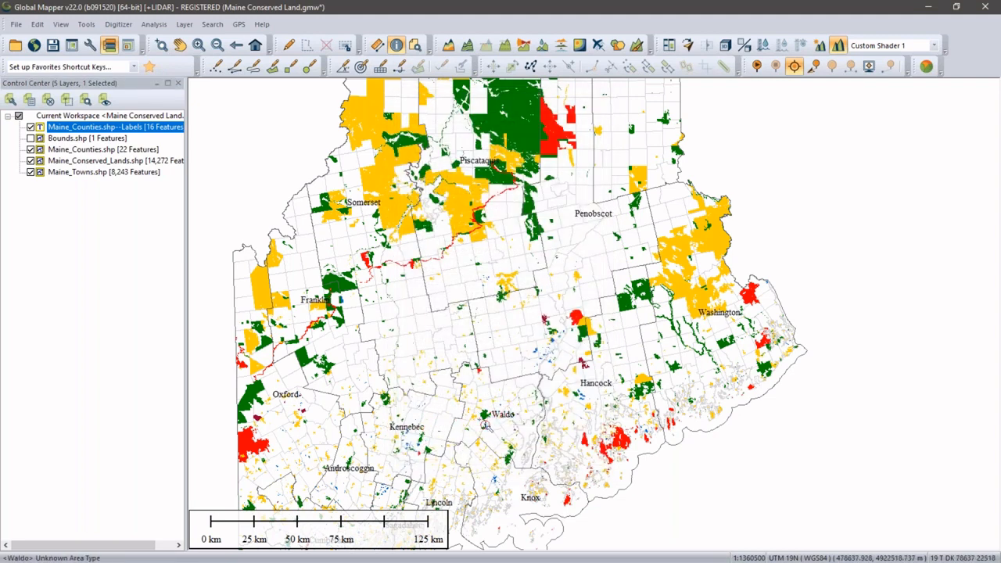
{"action": "scroll", "coordinate": [504, 424], "scroll_direction": "up", "scroll_amount": 3}
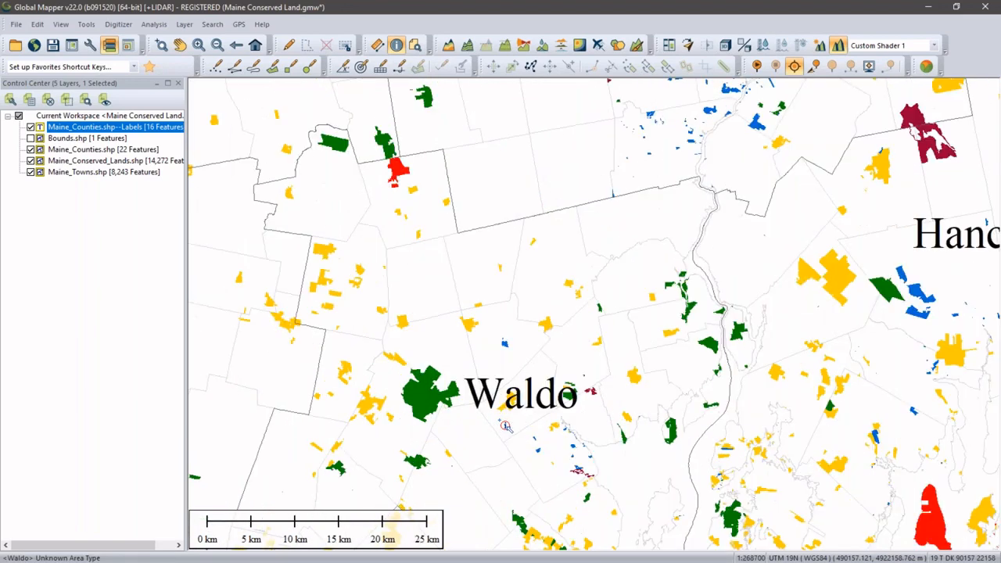
{"action": "scroll", "coordinate": [505, 402], "scroll_direction": "up", "scroll_amount": 1}
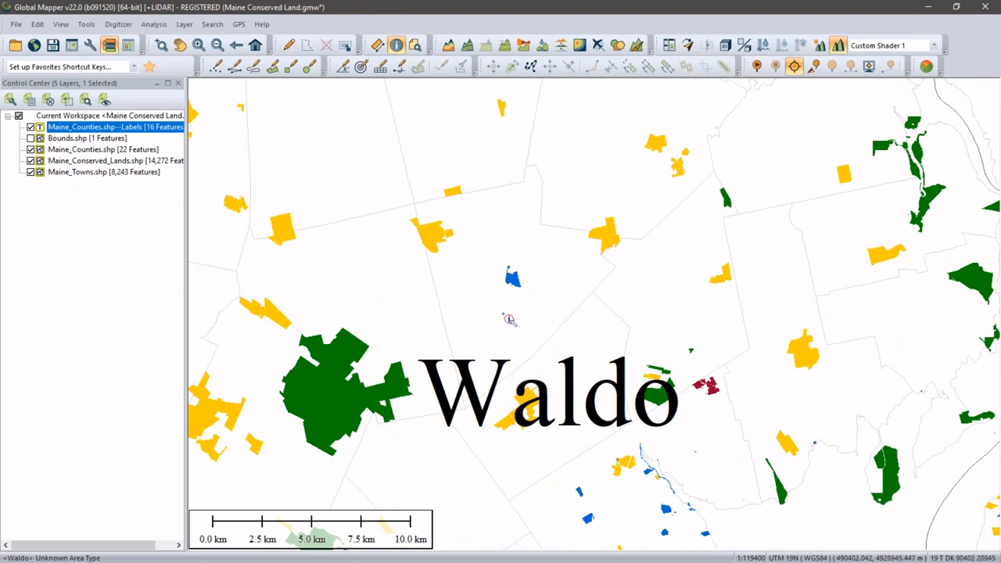
{"action": "scroll", "coordinate": [506, 319], "scroll_direction": "down", "scroll_amount": 1}
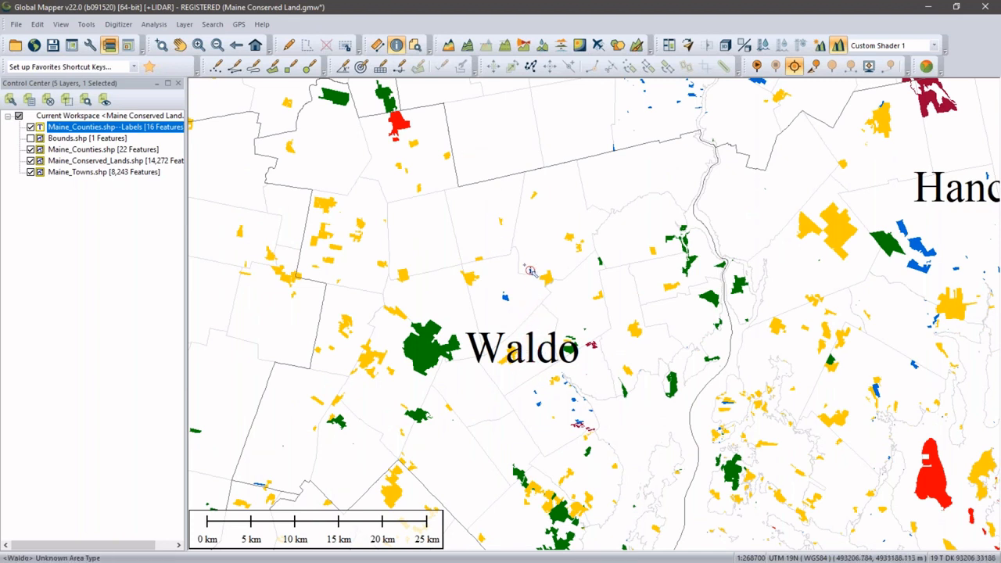
Move the Waldo label to the open area in the southern part of its county, southeast of the large green parcel.
{"action": "left_click", "coordinate": [345, 45]}
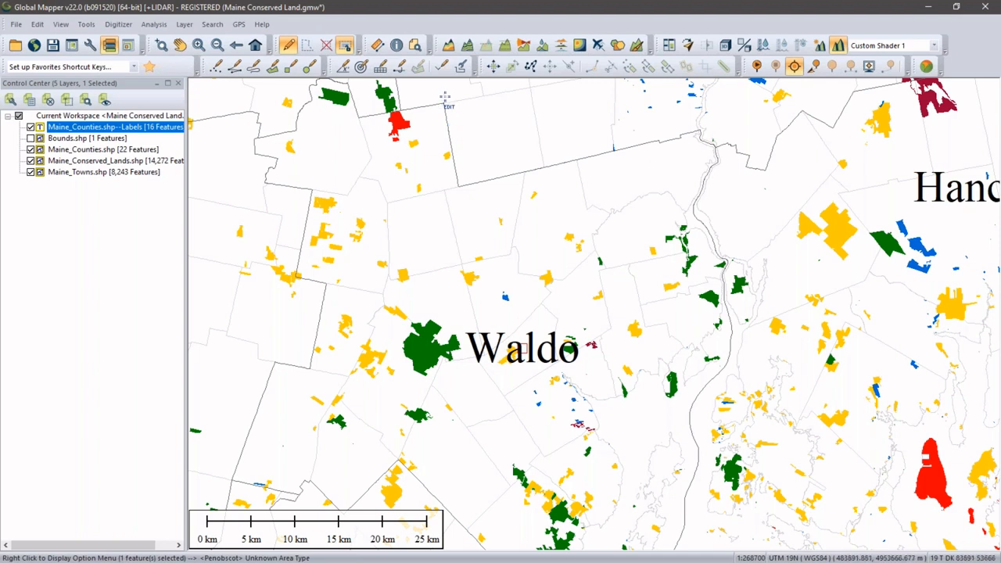
{"action": "left_click", "coordinate": [493, 65]}
{"action": "left_click_drag", "start_coordinate": [523, 345], "coordinate": [443, 238]}
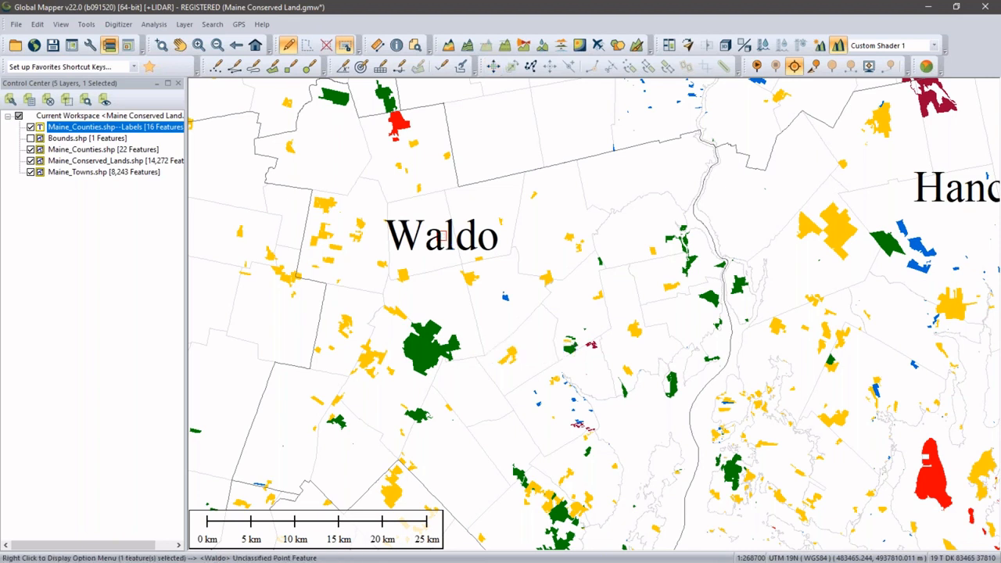
{"action": "left_click", "coordinate": [494, 67]}
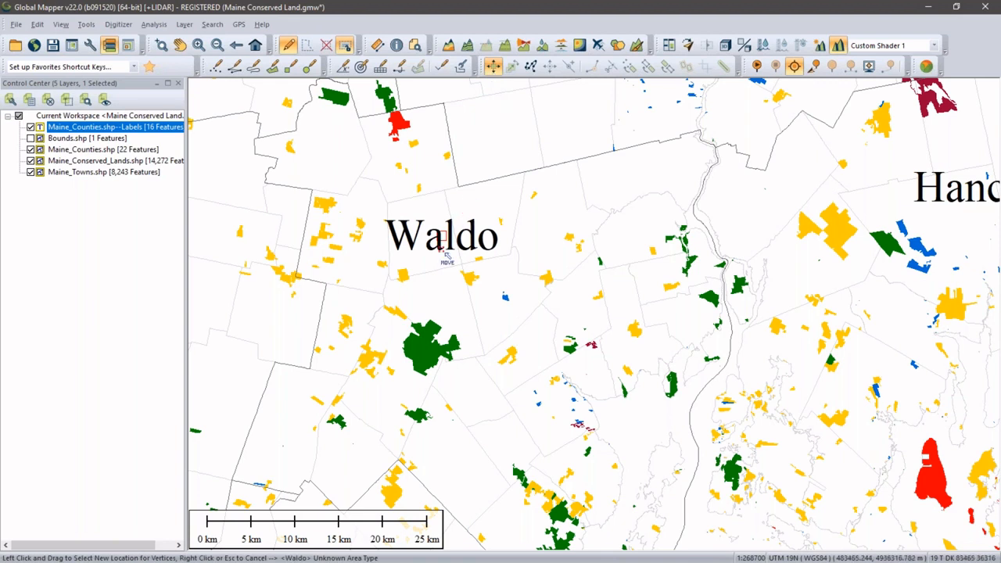
{"action": "left_click_drag", "start_coordinate": [448, 249], "coordinate": [491, 454]}
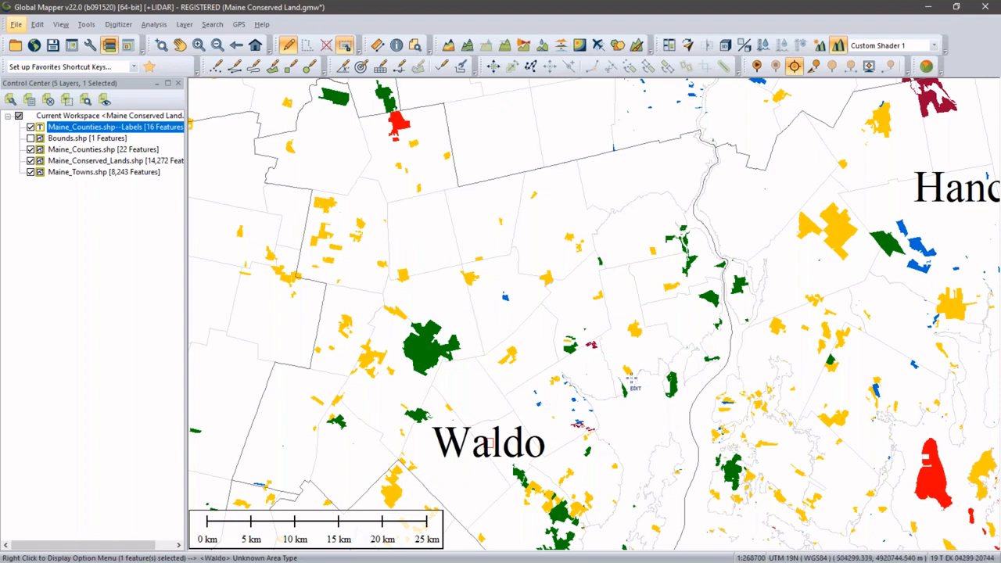
Move the Androscoggin label slightly south within its county.
{"action": "scroll", "coordinate": [545, 320], "scroll_direction": "down", "scroll_amount": 1}
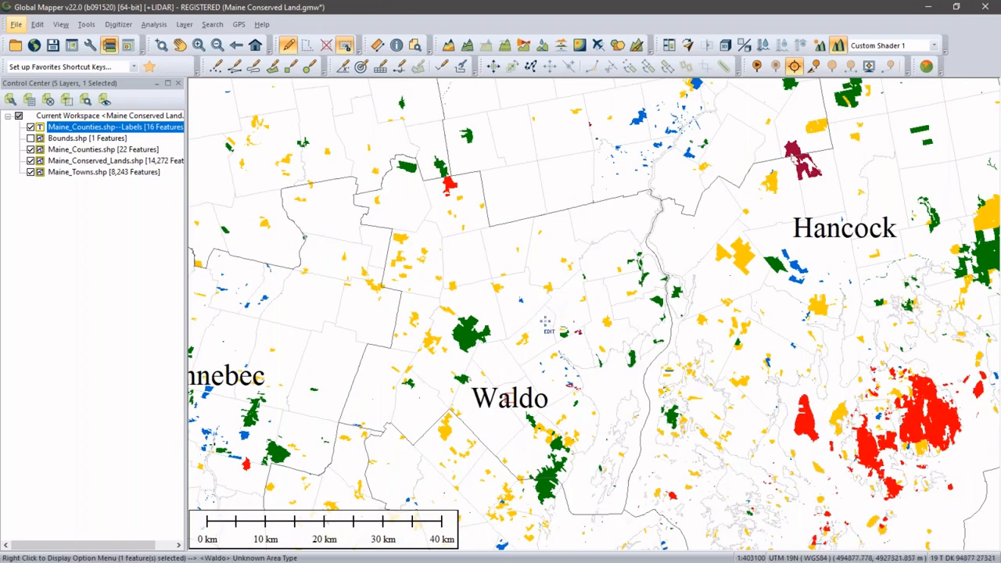
{"action": "scroll", "coordinate": [545, 319], "scroll_direction": "down", "scroll_amount": 2}
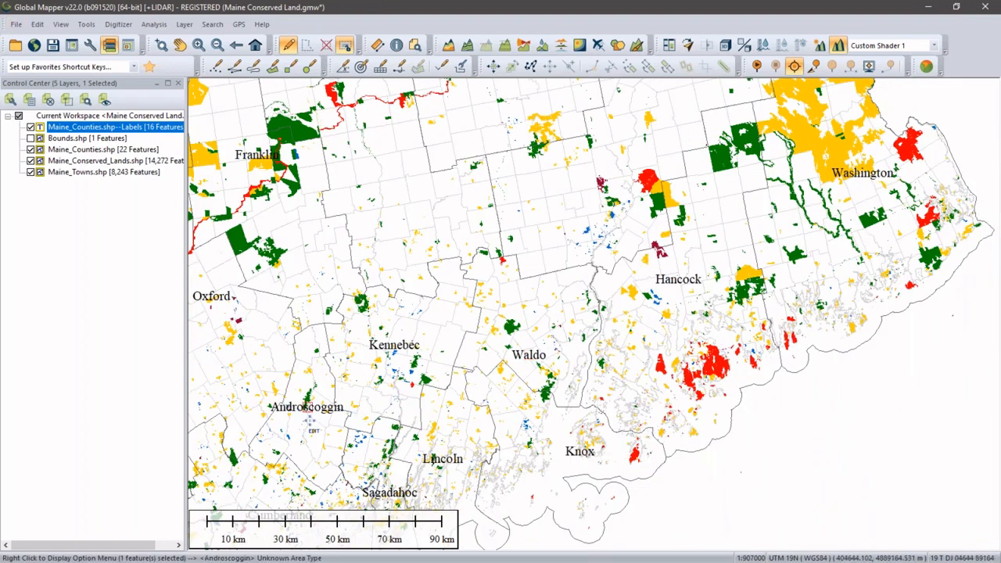
{"action": "left_click", "coordinate": [497, 69]}
{"action": "left_click", "coordinate": [307, 413]}
{"action": "left_click_drag", "start_coordinate": [310, 417], "coordinate": [305, 445]}
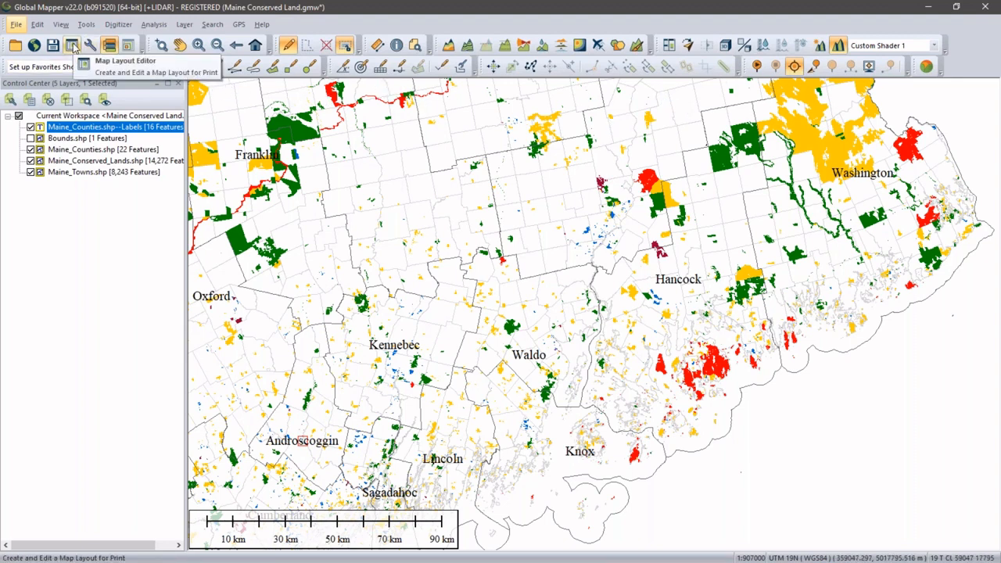
Open the map layout editor beside the main map and inspect the county labels in the layout's map frame up close.
{"action": "left_click", "coordinate": [73, 47]}
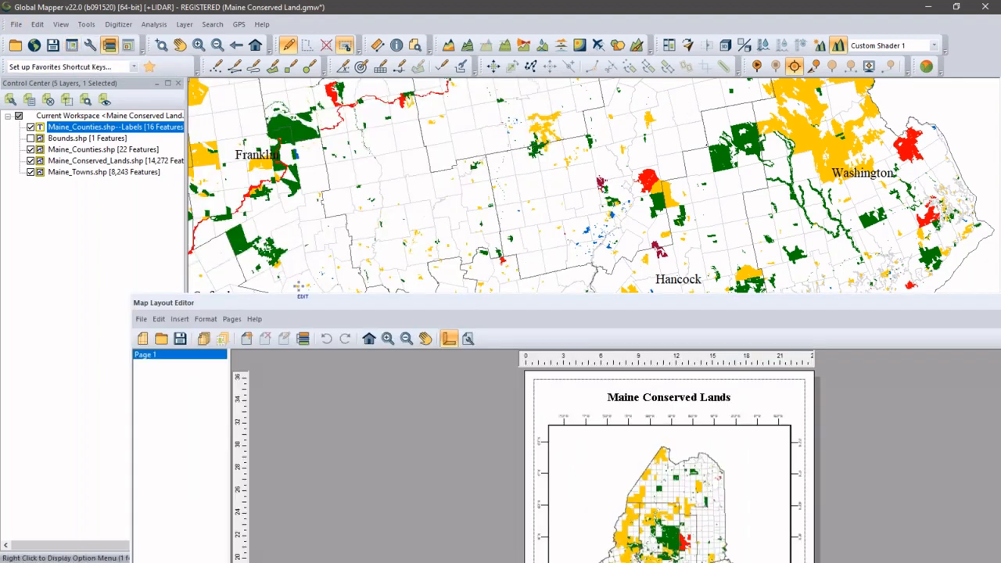
{"action": "left_click_drag", "start_coordinate": [520, 311], "coordinate": [615, 316]}
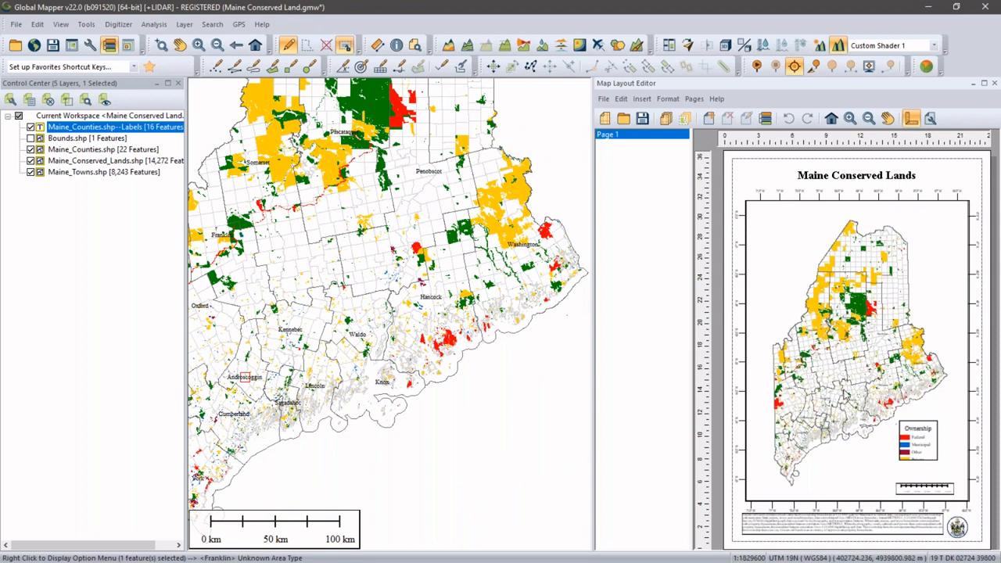
{"action": "left_click", "coordinate": [850, 118]}
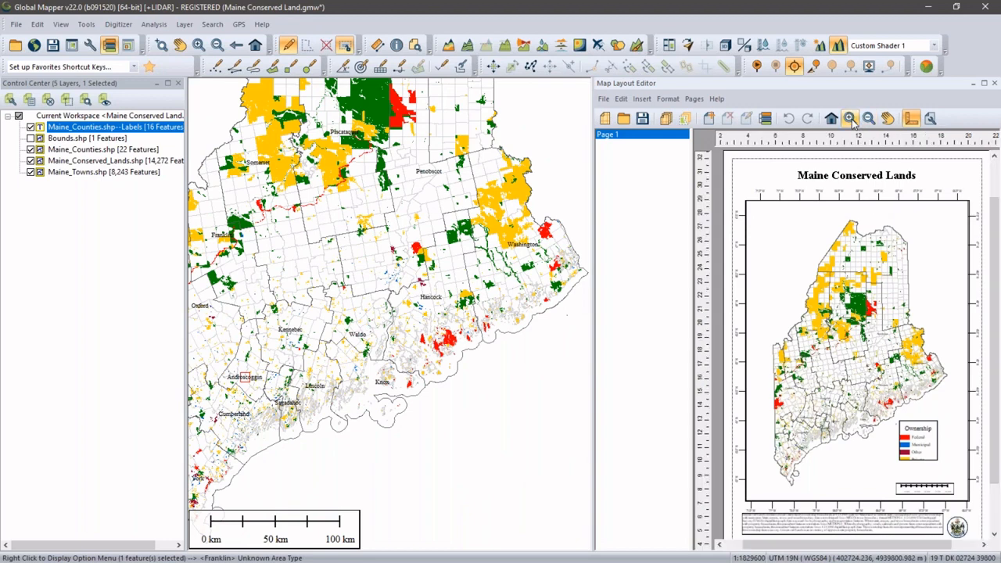
{"action": "left_click", "coordinate": [850, 118]}
{"action": "left_click", "coordinate": [851, 118]}
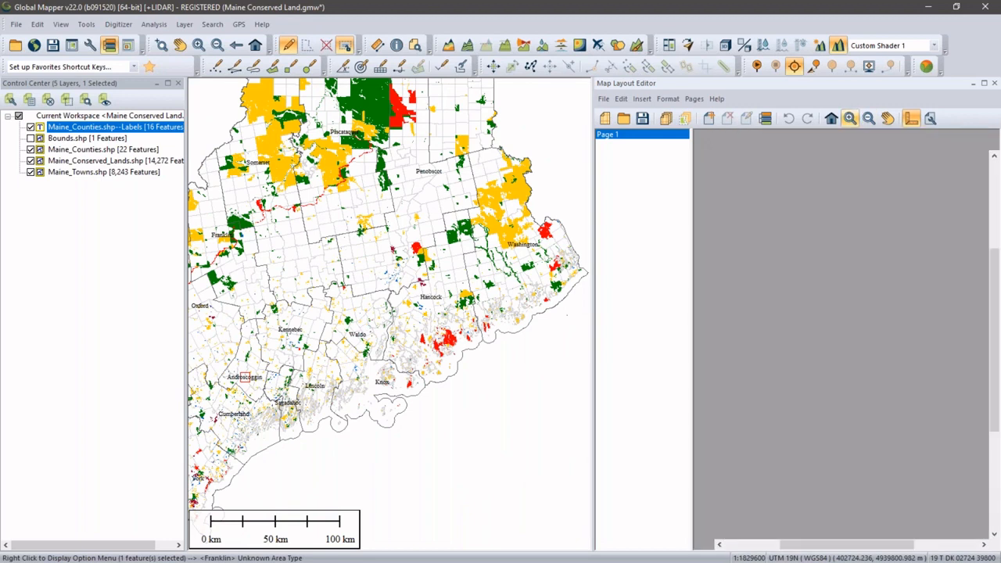
{"action": "left_click", "coordinate": [850, 118]}
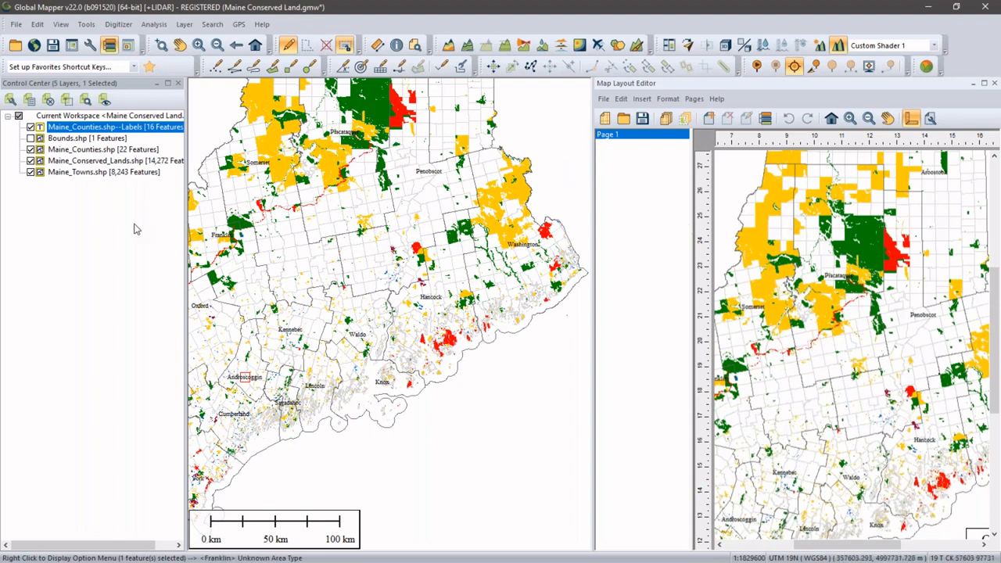
Set the border width of the Maine_Counties area style to 2 pixels.
{"action": "double_click", "coordinate": [84, 150]}
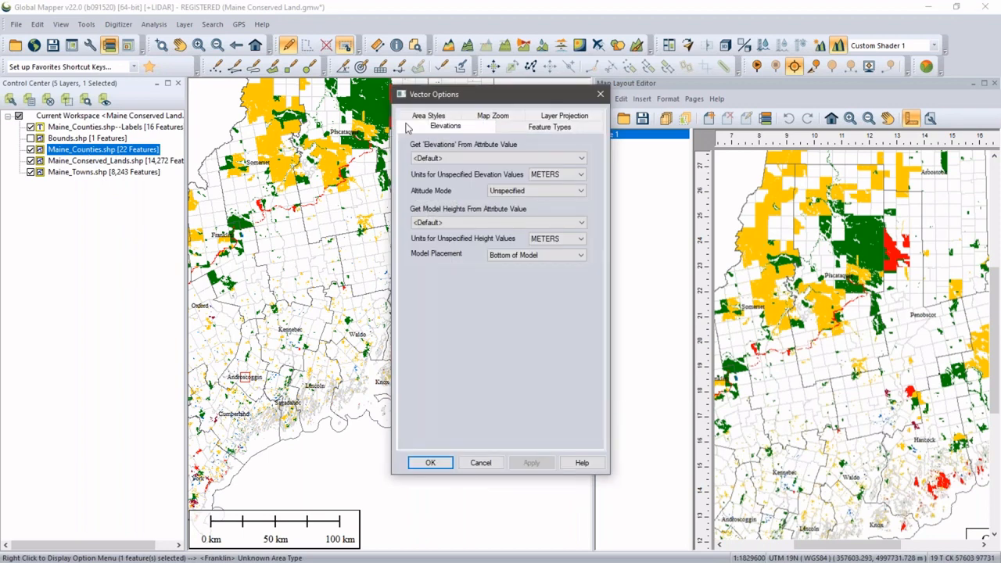
{"action": "left_click", "coordinate": [415, 119]}
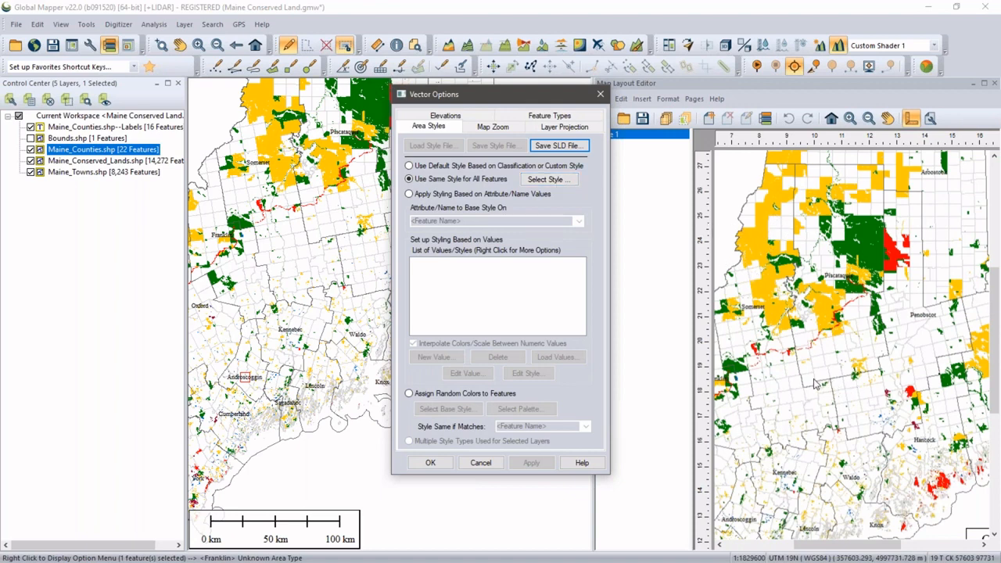
{"action": "left_click", "coordinate": [552, 180]}
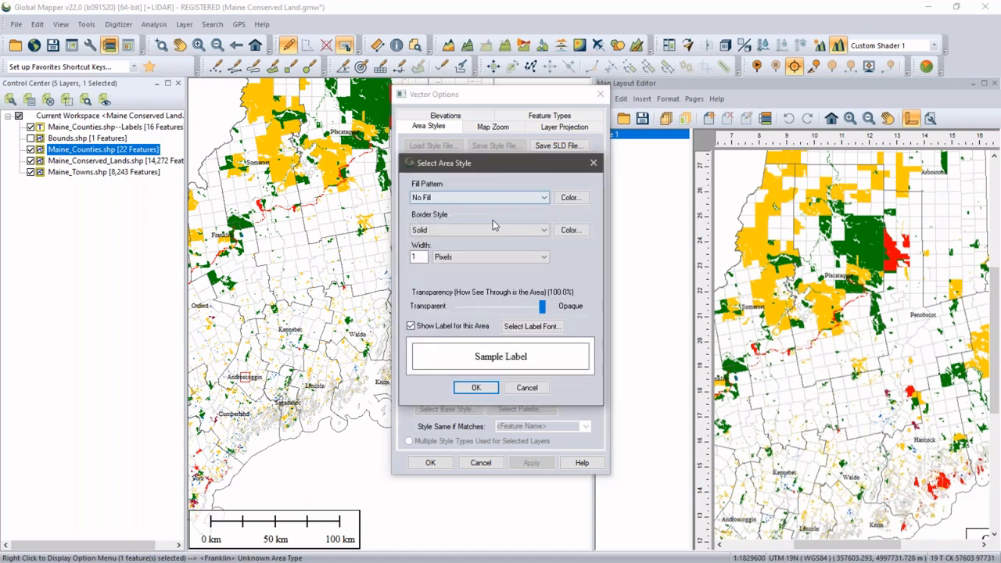
{"action": "double_click", "coordinate": [415, 256]}
{"action": "type", "text": "2"}
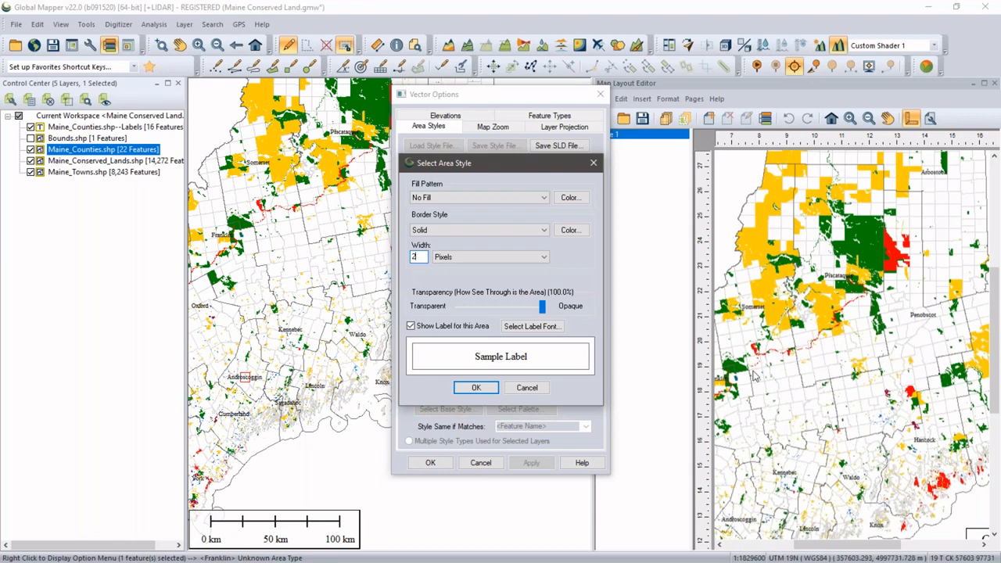
{"action": "left_click", "coordinate": [472, 388]}
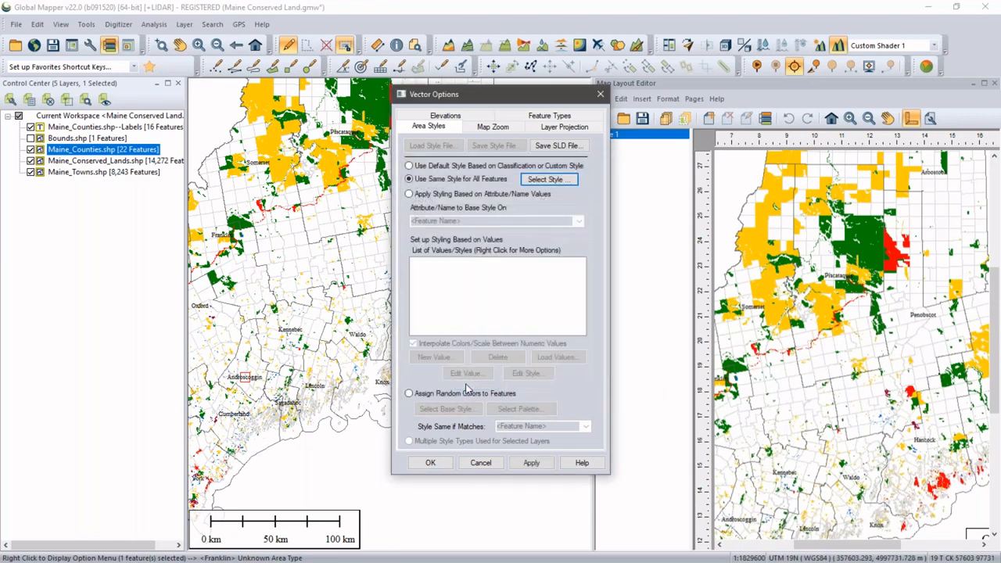
{"action": "left_click", "coordinate": [431, 464]}
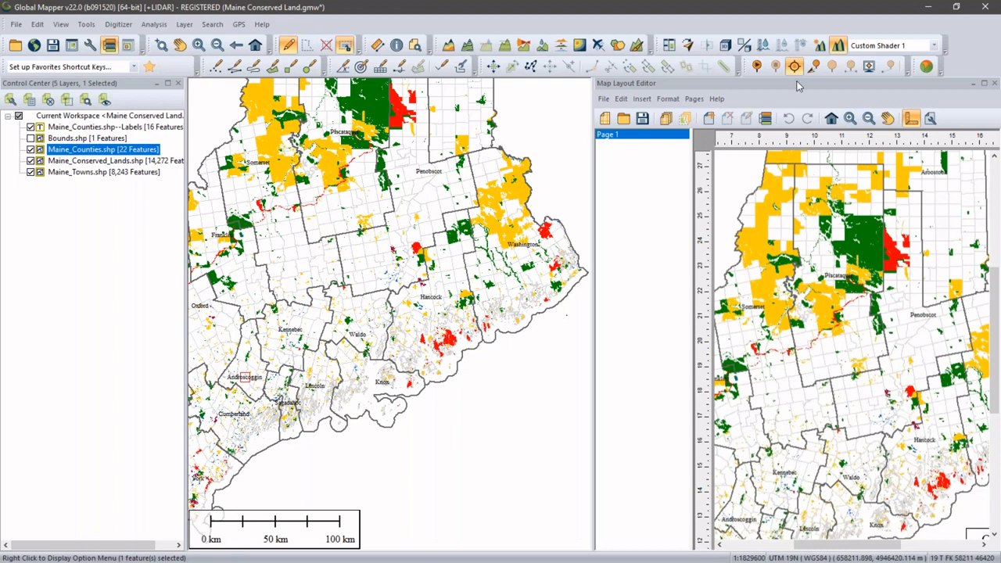
Close the map layout editor and unload all data without saving the workspace changes.
{"action": "left_click", "coordinate": [604, 98]}
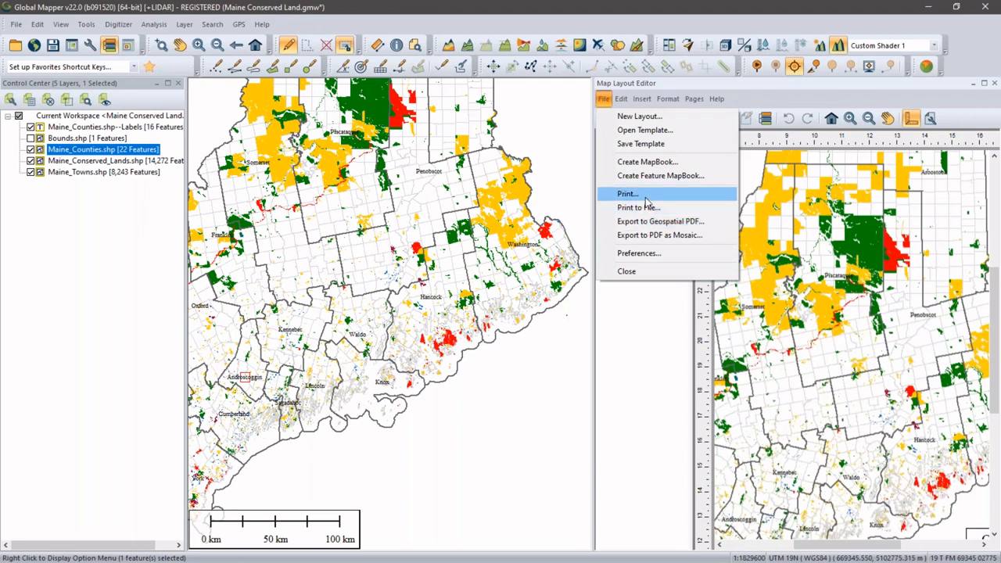
{"action": "left_click", "coordinate": [990, 141]}
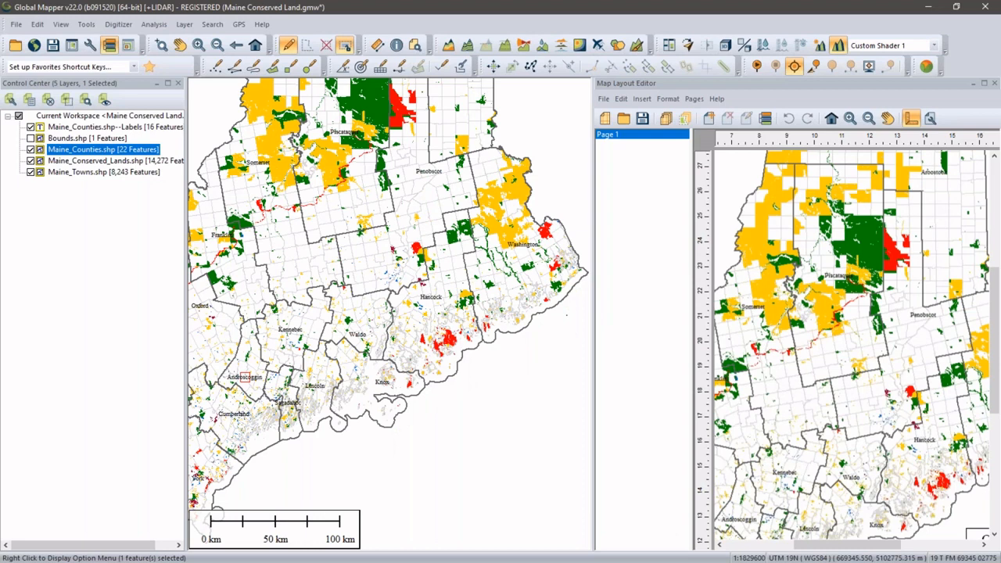
{"action": "left_click", "coordinate": [994, 83]}
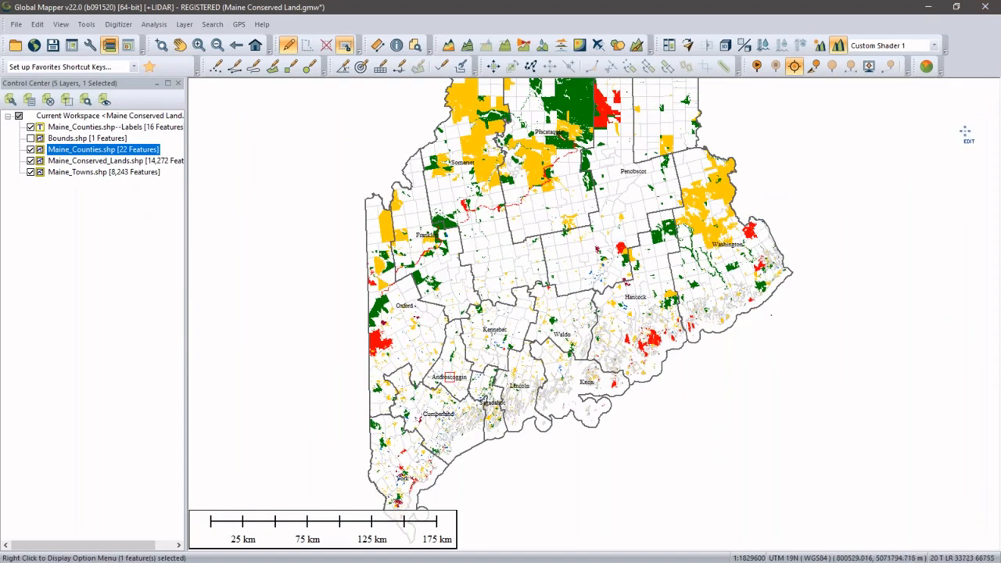
{"action": "key", "text": "ctrl+u"}
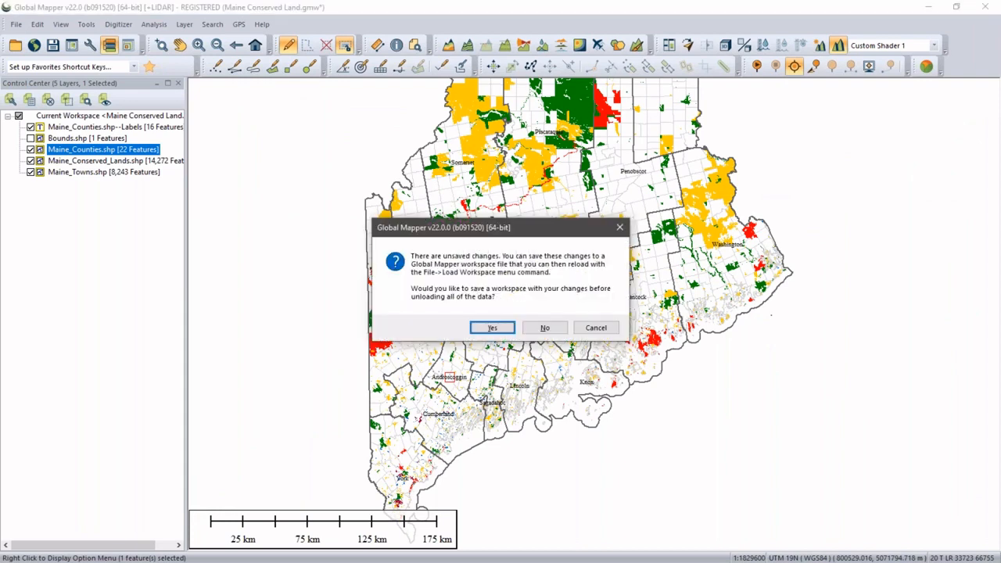
{"action": "left_click", "coordinate": [543, 328]}
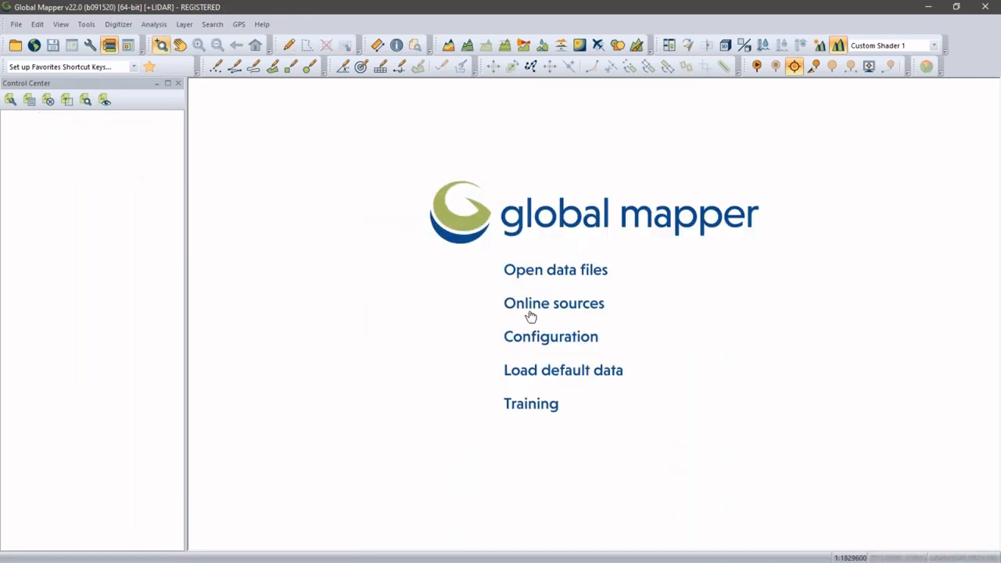
Open the Acadia.gmw workspace and start a new map layout based on the Acadia.gm_mapTemplate template.
{"action": "left_click", "coordinate": [15, 24]}
{"action": "left_click", "coordinate": [76, 491]}
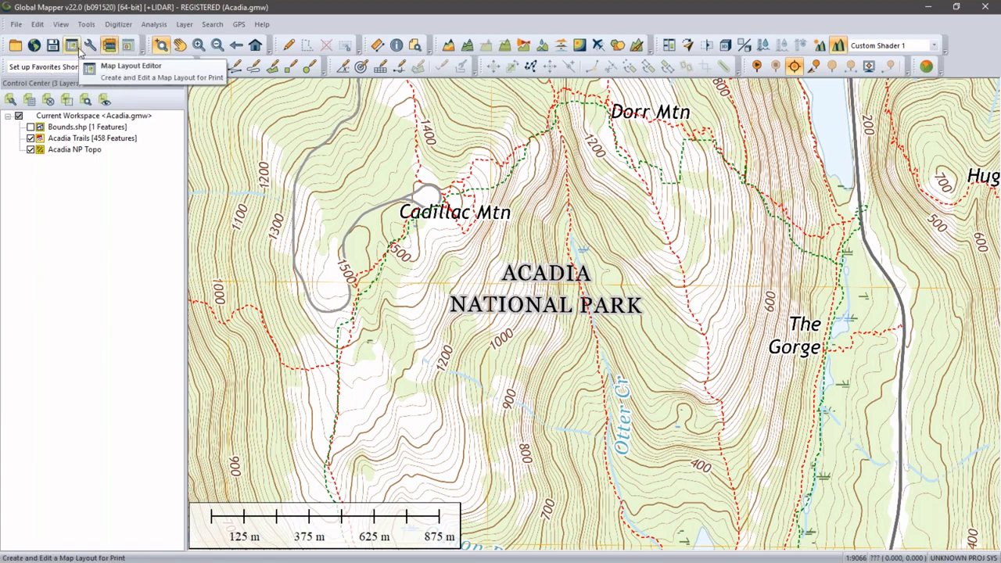
{"action": "left_click", "coordinate": [78, 50]}
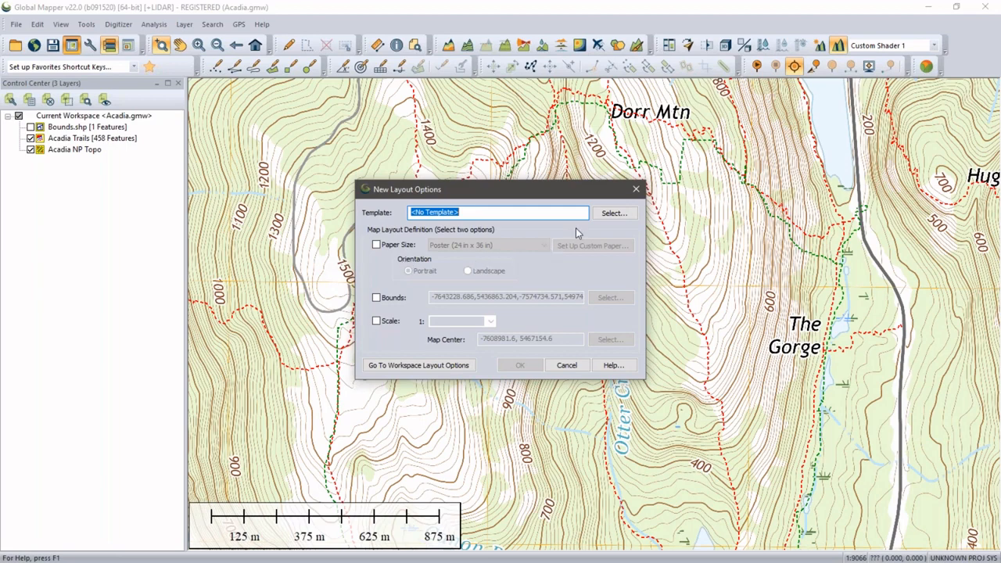
{"action": "left_click", "coordinate": [609, 216]}
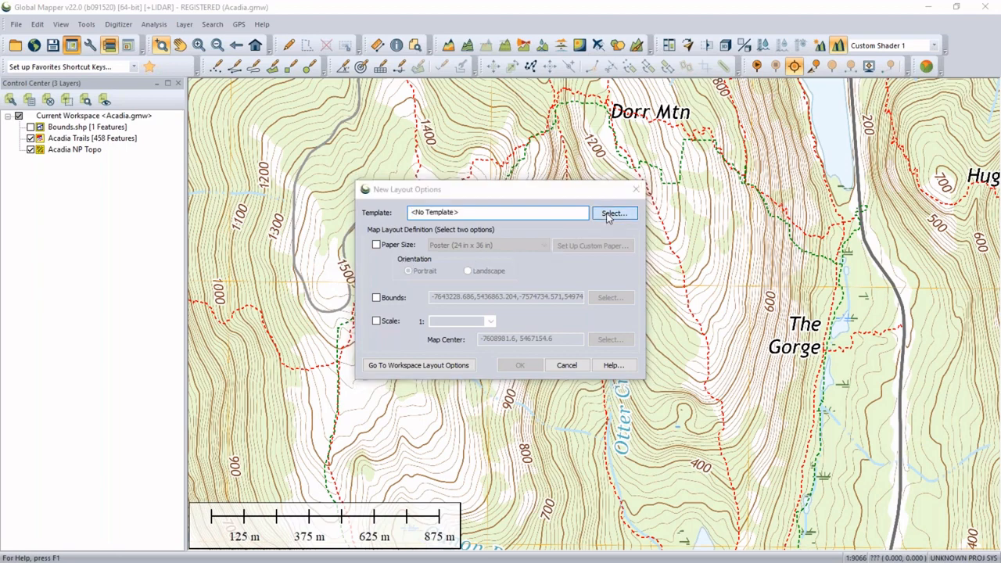
{"action": "left_click", "coordinate": [548, 332]}
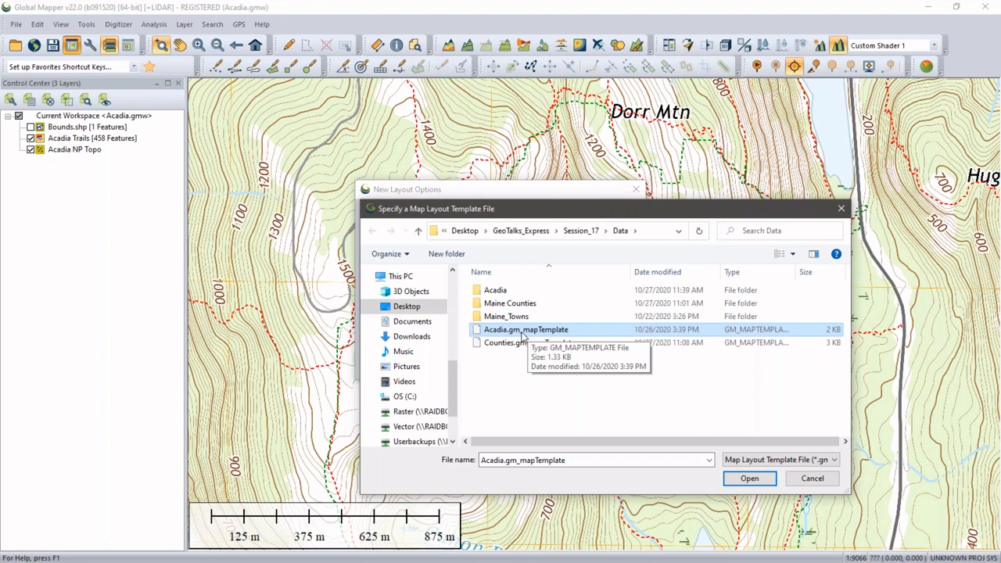
{"action": "left_click", "coordinate": [743, 479]}
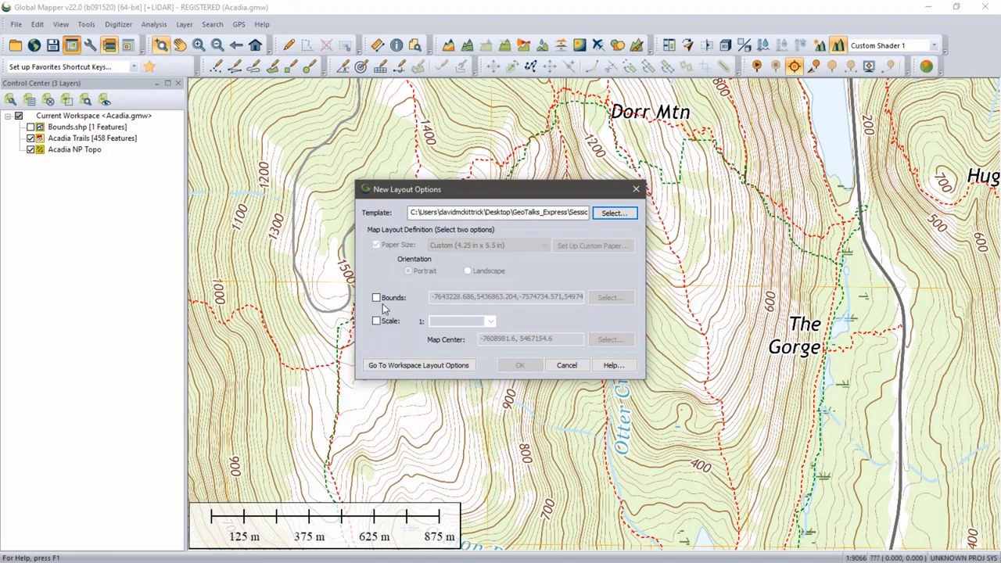
Create the layout with its bounds taken from the Bounds.shp layer and dock the layout editor beside the main map.
{"action": "left_click", "coordinate": [378, 300]}
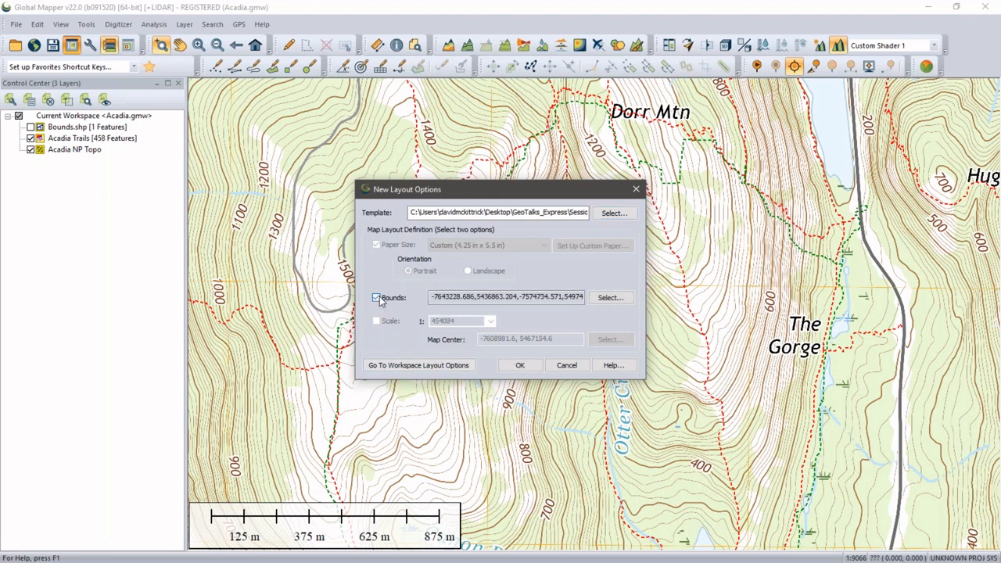
{"action": "left_click", "coordinate": [610, 299]}
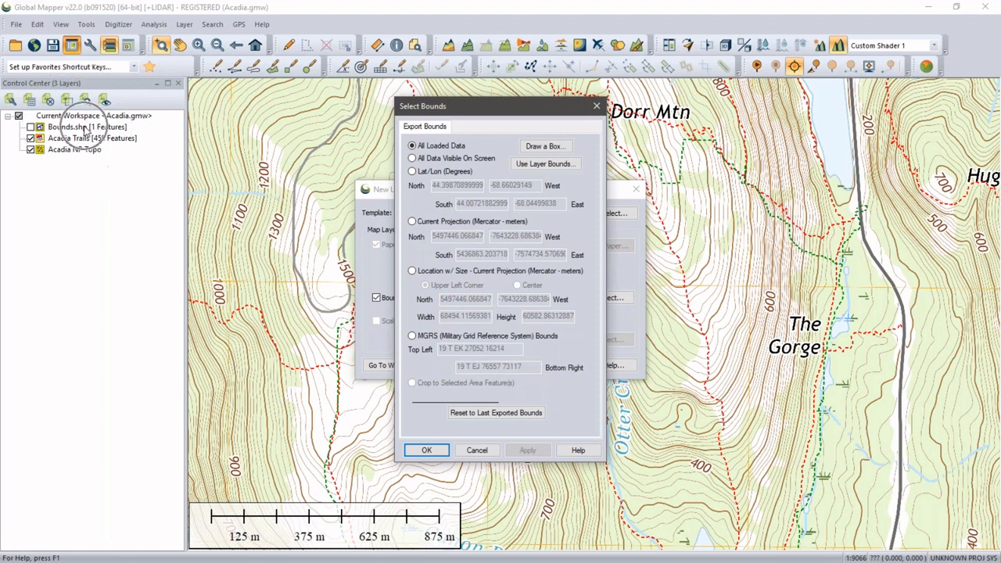
{"action": "left_click", "coordinate": [536, 164]}
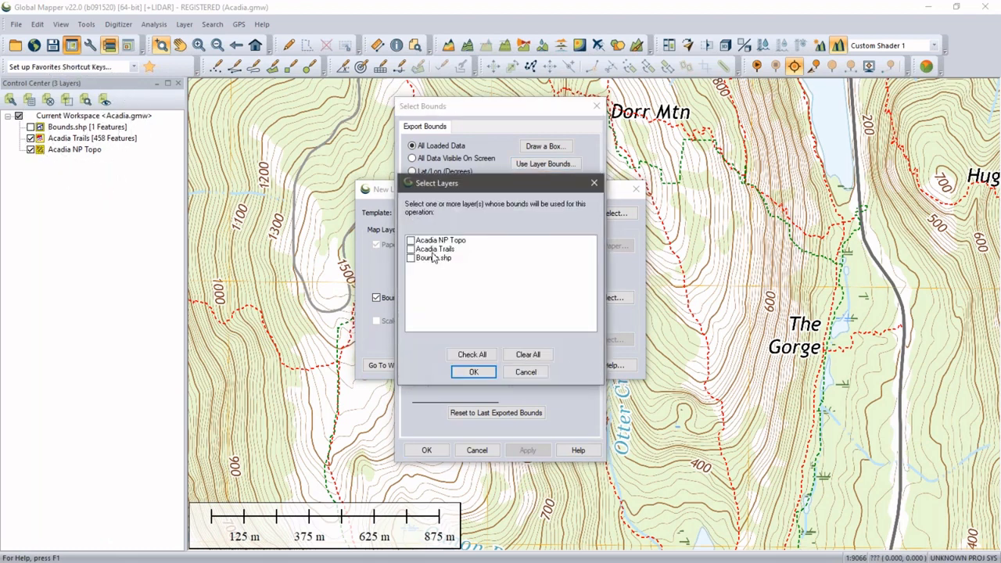
{"action": "left_click", "coordinate": [415, 259]}
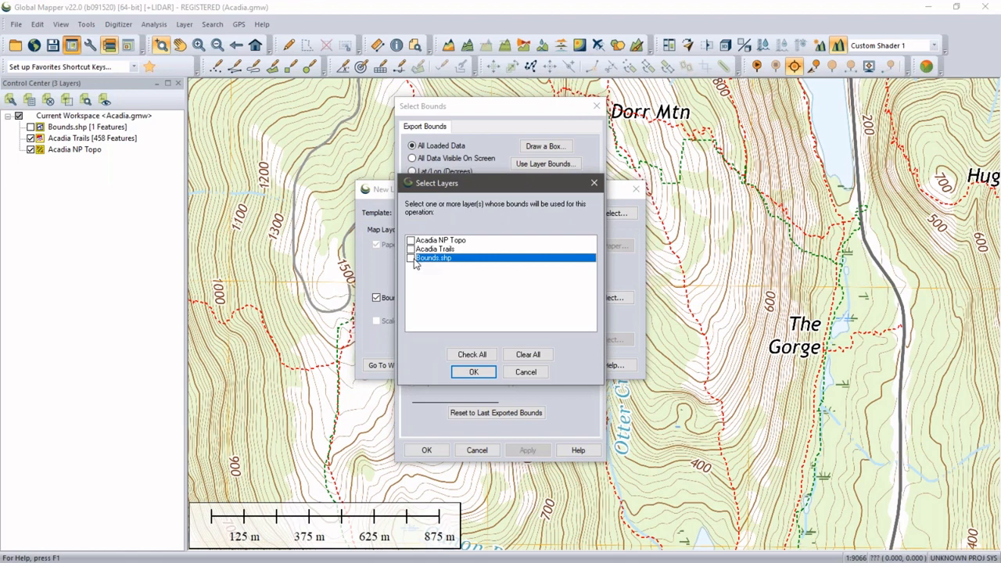
{"action": "left_click", "coordinate": [473, 372]}
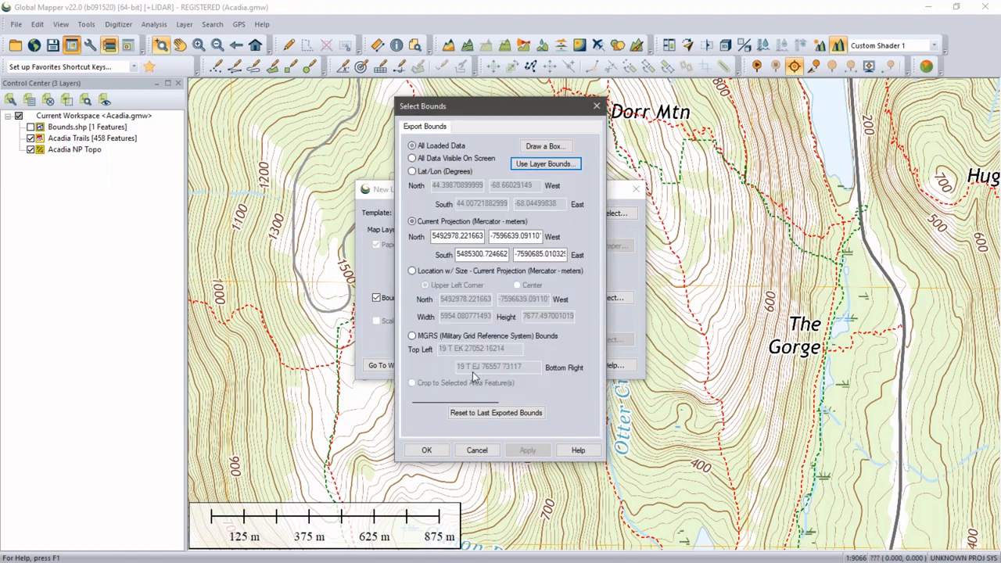
{"action": "left_click", "coordinate": [428, 452]}
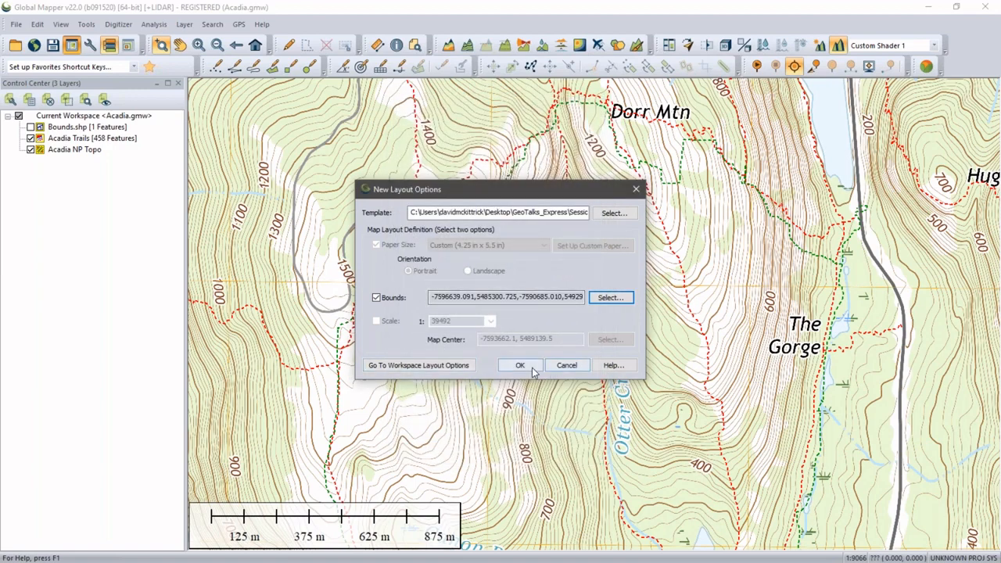
{"action": "left_click", "coordinate": [522, 366]}
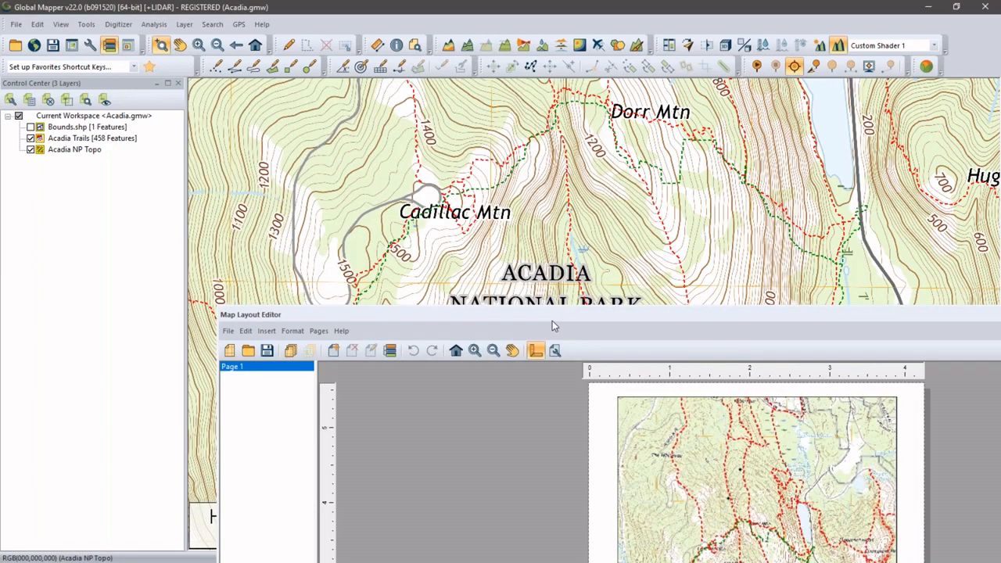
{"action": "left_click_drag", "start_coordinate": [551, 316], "coordinate": [618, 315]}
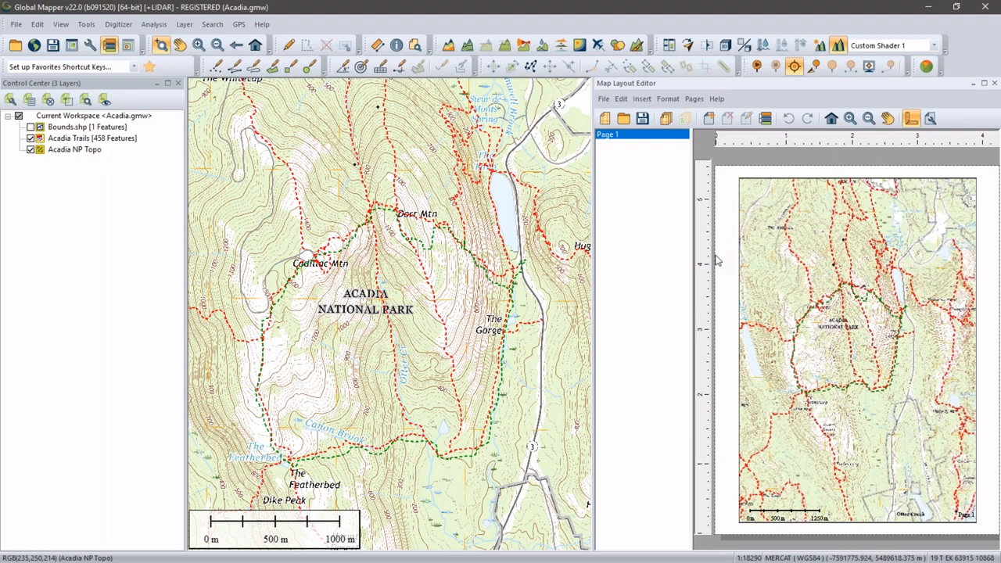
Start a MapBook from the current layout in the editor, with its tiles defined by 5 columns.
{"action": "left_click", "coordinate": [666, 122]}
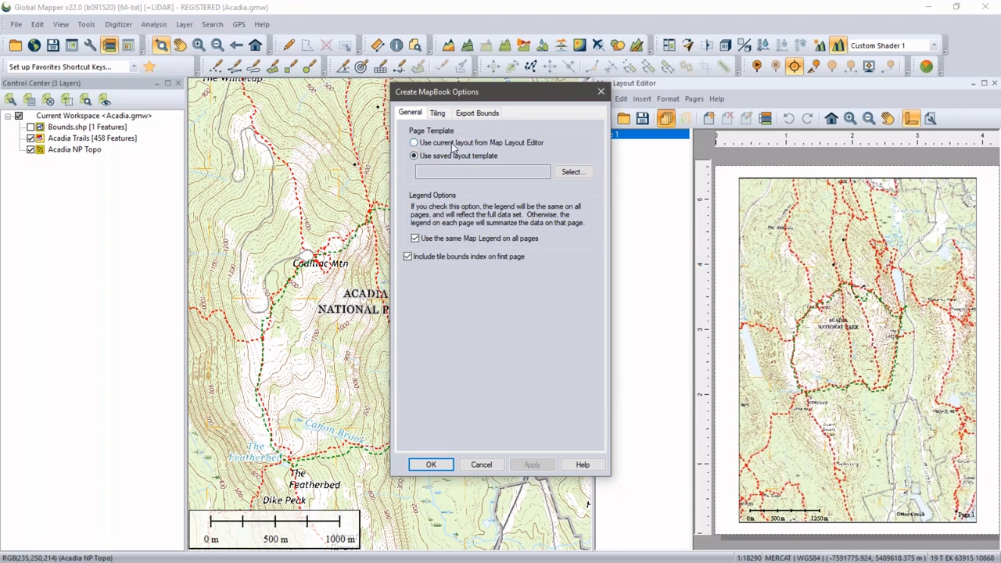
{"action": "left_click", "coordinate": [415, 143]}
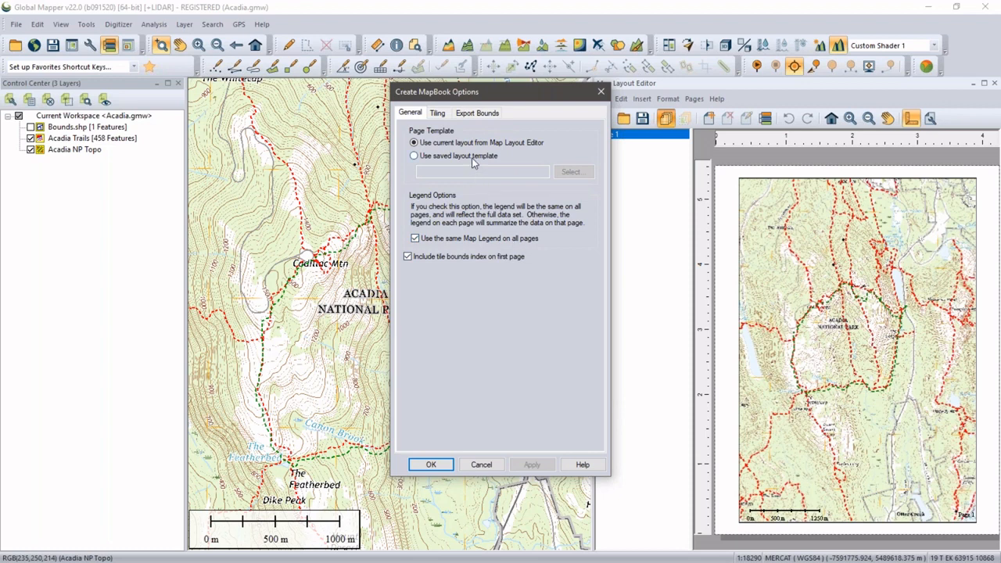
{"action": "left_click", "coordinate": [437, 114]}
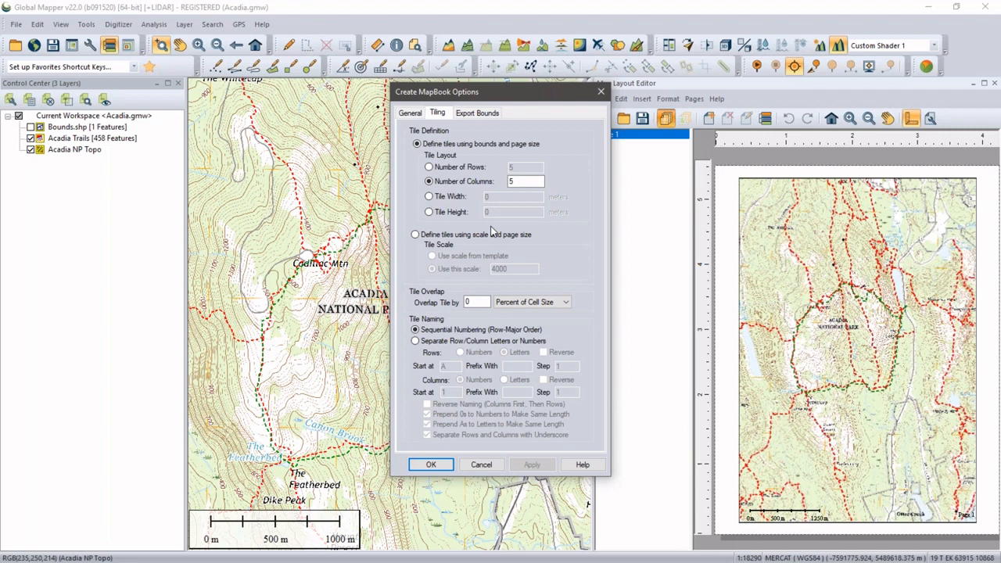
{"action": "double_click", "coordinate": [525, 182]}
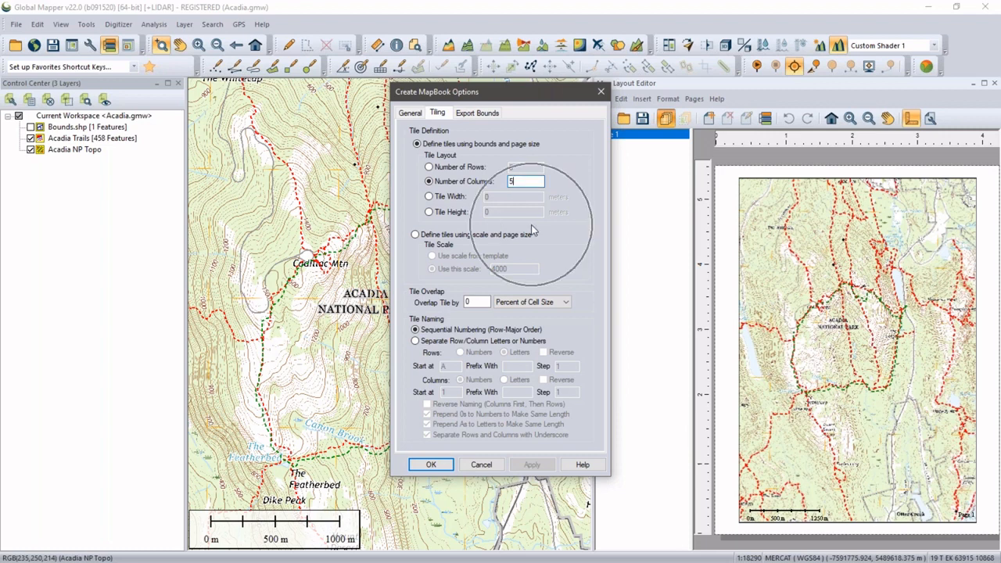
{"action": "left_click", "coordinate": [523, 183]}
{"action": "left_click", "coordinate": [522, 183]}
{"action": "left_click", "coordinate": [518, 170]}
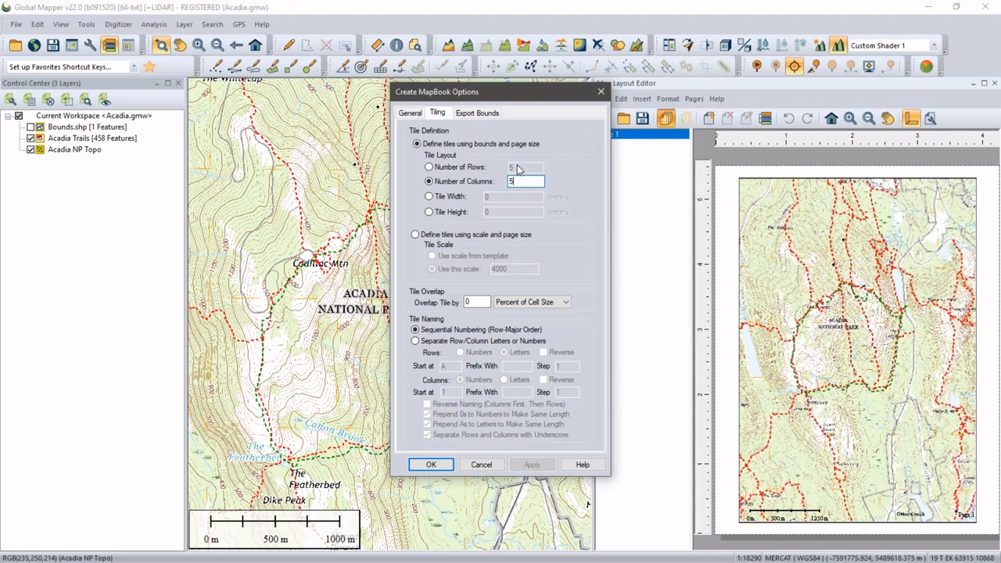
Set the tile overlap to 5 percent of cell size and generate the MapBook for the current layout template bounds.
{"action": "left_click", "coordinate": [480, 302]}
{"action": "double_click", "coordinate": [479, 302]}
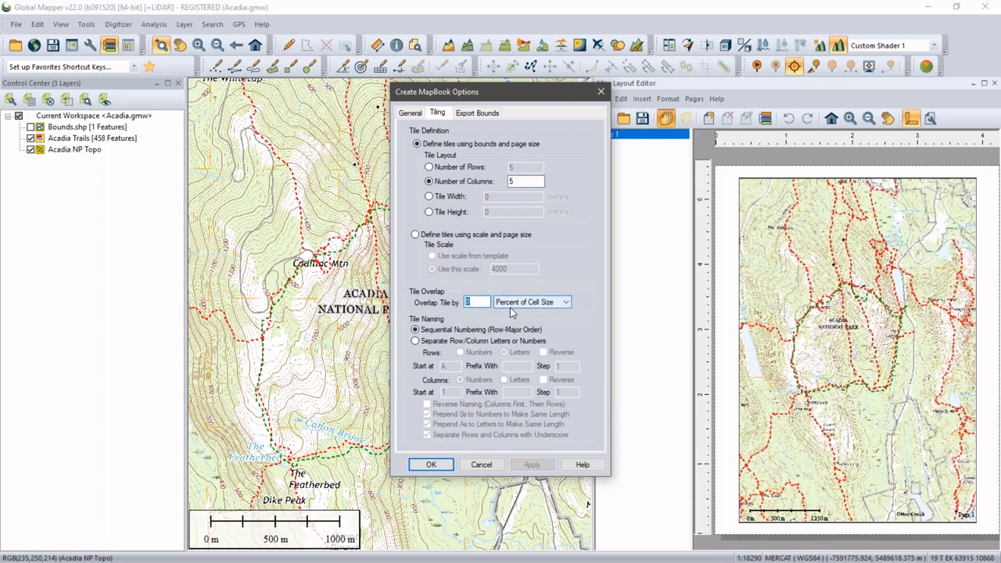
{"action": "type", "text": "5"}
{"action": "left_click", "coordinate": [522, 304]}
{"action": "left_click", "coordinate": [523, 303]}
{"action": "left_click", "coordinate": [448, 468]}
{"action": "left_click", "coordinate": [484, 114]}
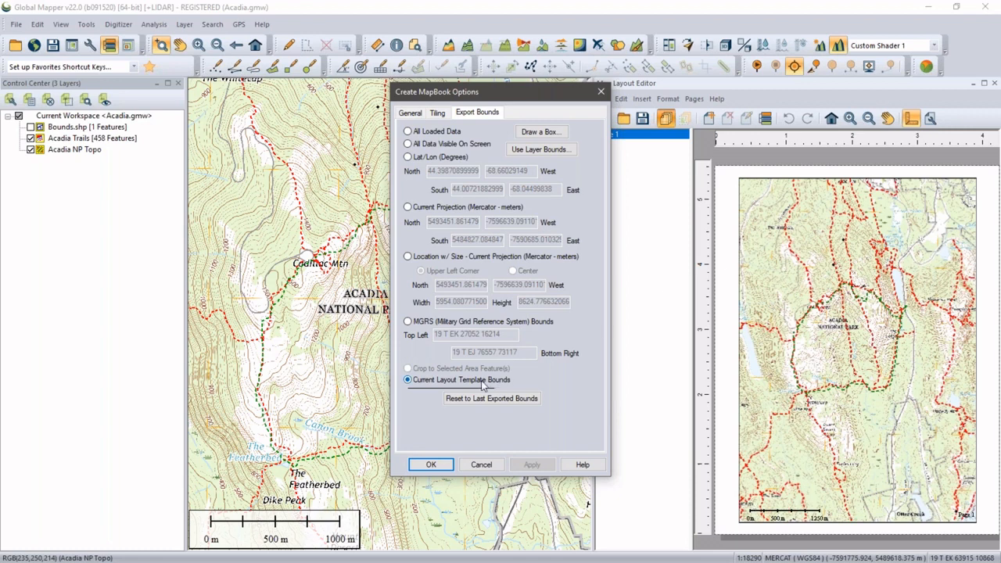
{"action": "left_click", "coordinate": [415, 114]}
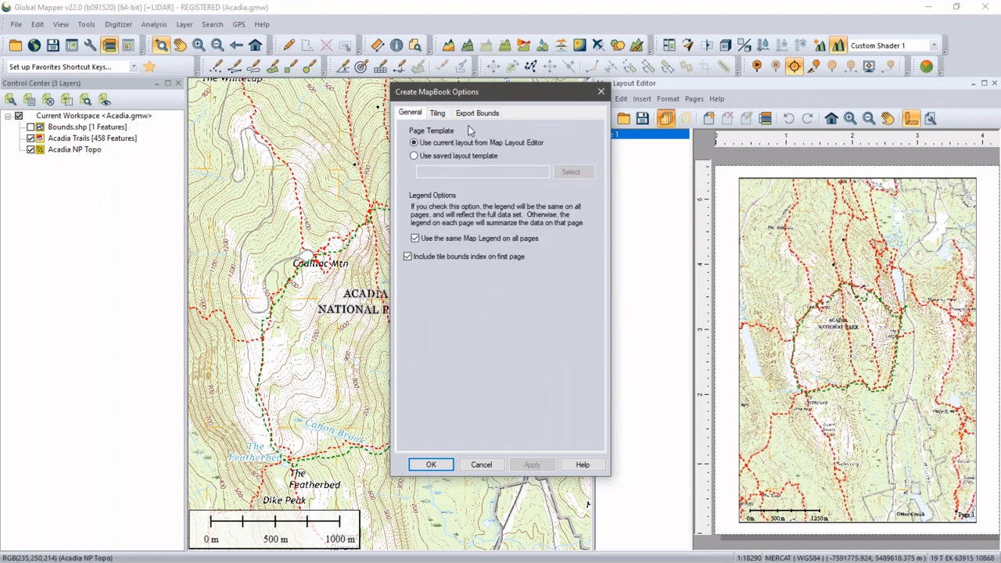
{"action": "left_click", "coordinate": [431, 465]}
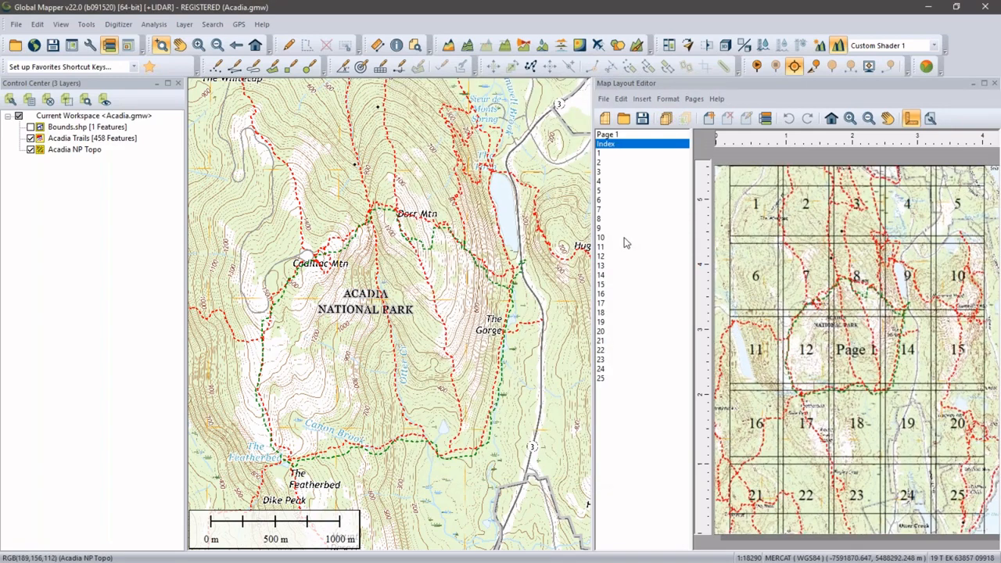
Look through a selection of the numbered MapBook pages, from page 2 to page 23.
{"action": "left_click", "coordinate": [608, 164]}
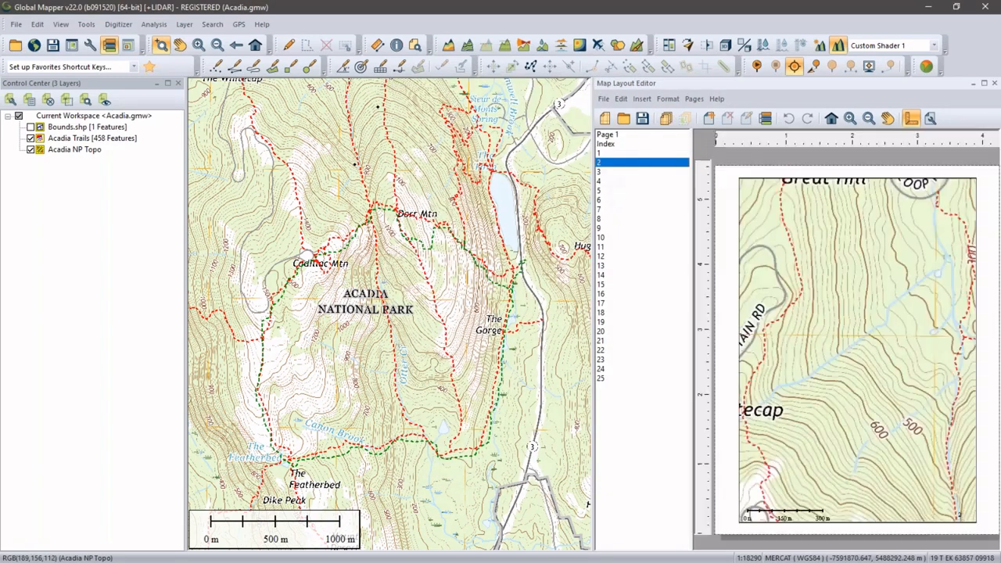
{"action": "left_click", "coordinate": [607, 173]}
{"action": "left_click", "coordinate": [608, 200]}
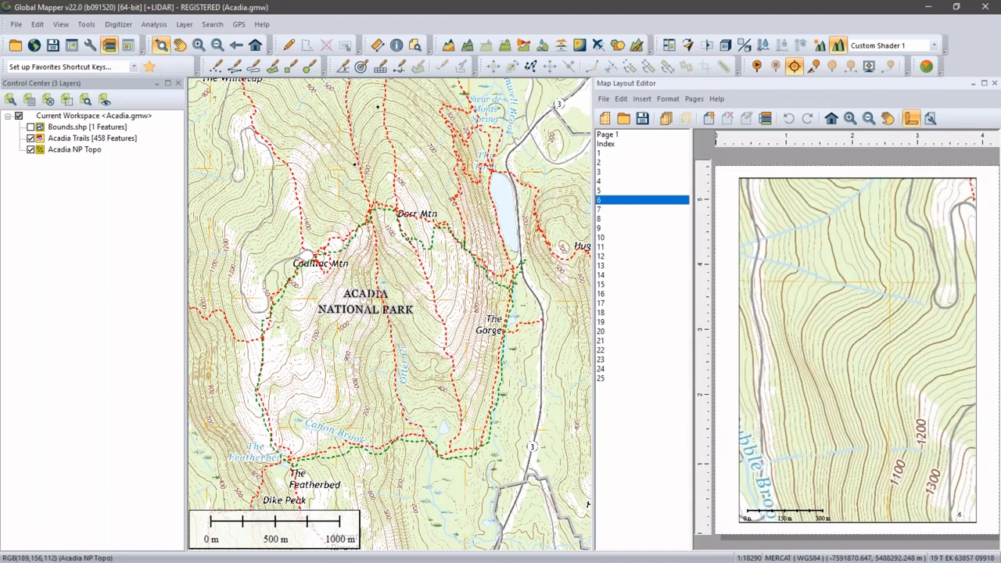
{"action": "left_click", "coordinate": [608, 228]}
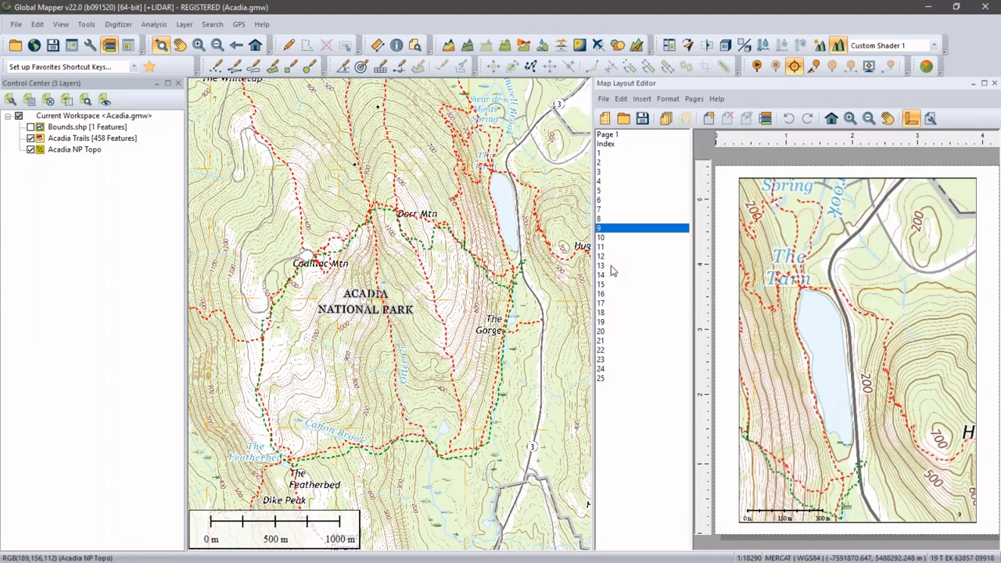
{"action": "left_click", "coordinate": [604, 276]}
{"action": "left_click", "coordinate": [611, 294]}
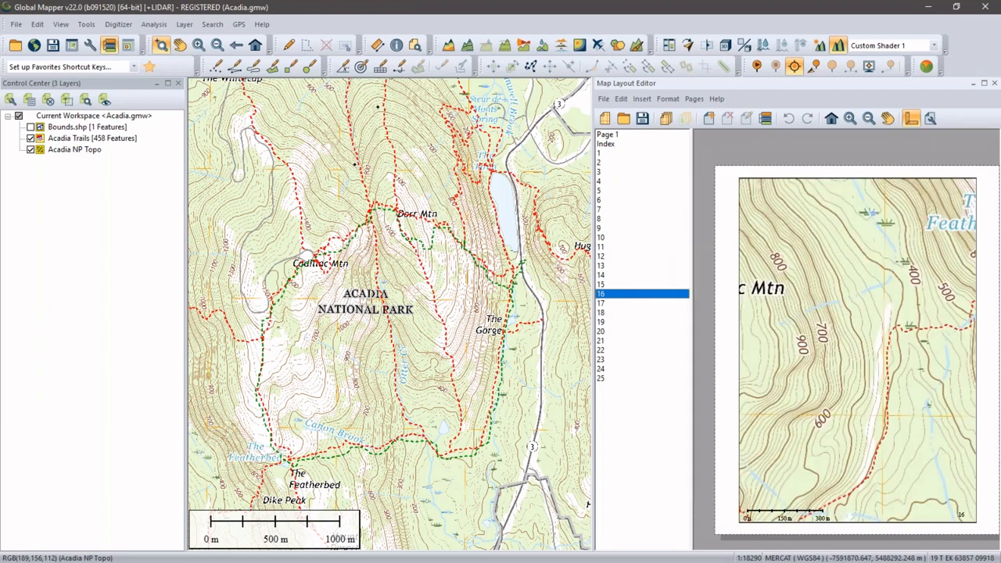
{"action": "left_click", "coordinate": [611, 322]}
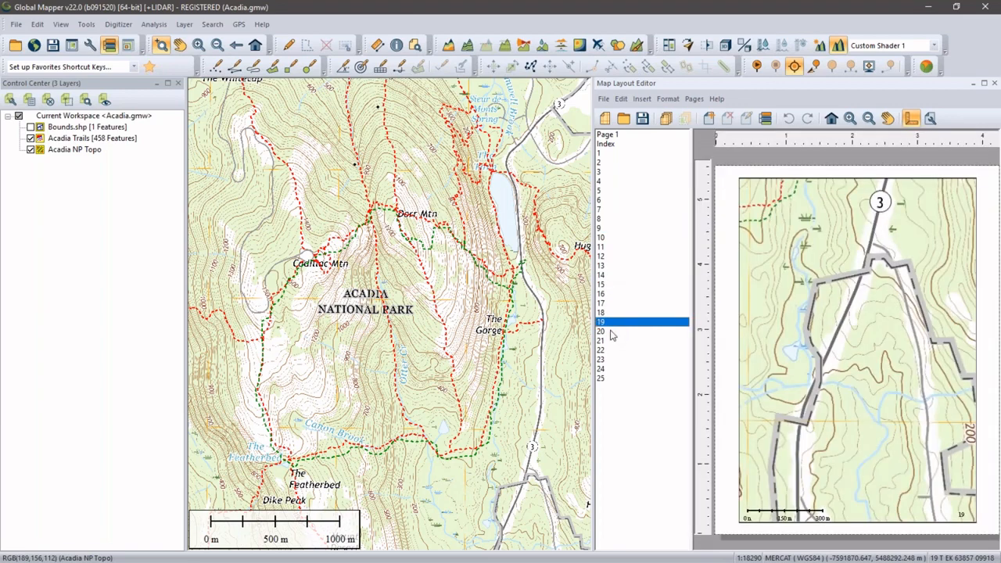
{"action": "left_click", "coordinate": [611, 331]}
{"action": "left_click", "coordinate": [612, 341]}
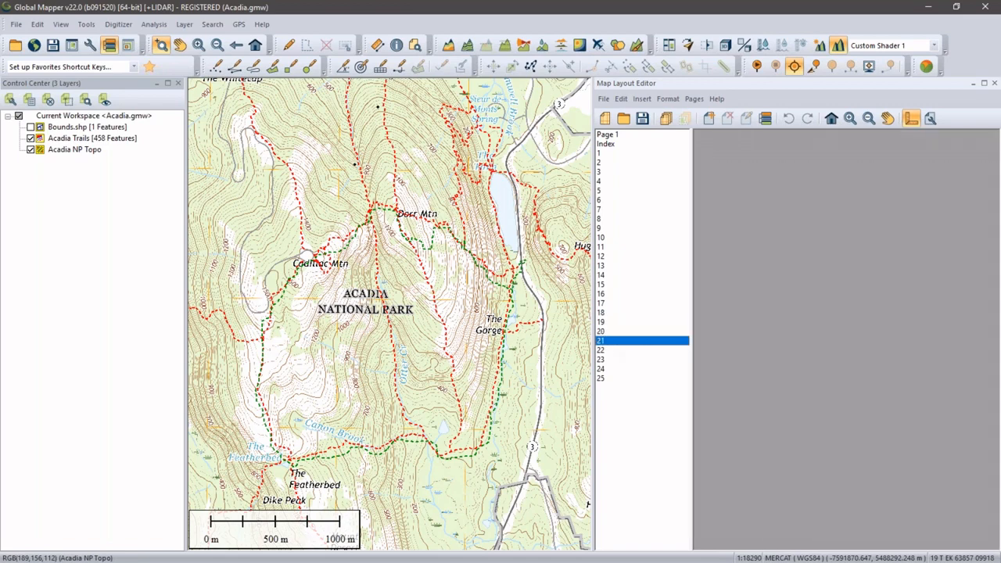
{"action": "left_click", "coordinate": [611, 359]}
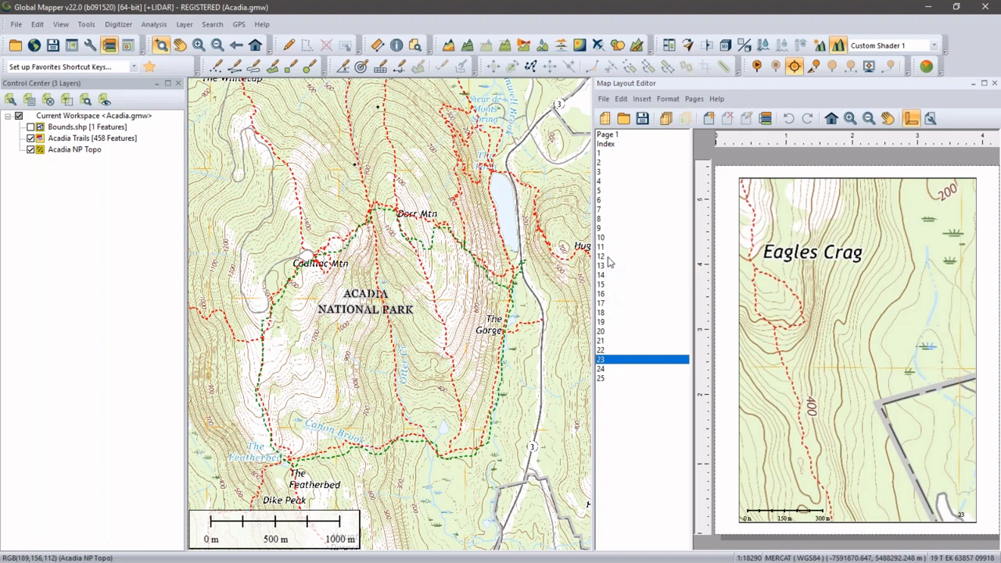
Compare MapBook pages 9 and 10 to examine how the adjacent tiles overlap along their shared edge.
{"action": "left_click", "coordinate": [601, 228]}
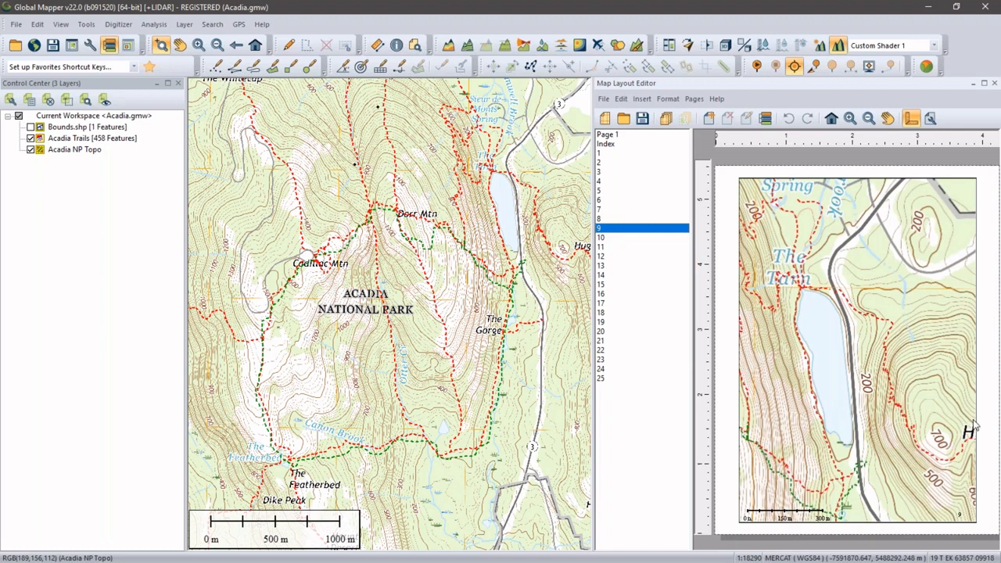
{"action": "key", "text": "ctrl"}
{"action": "left_click", "coordinate": [601, 239]}
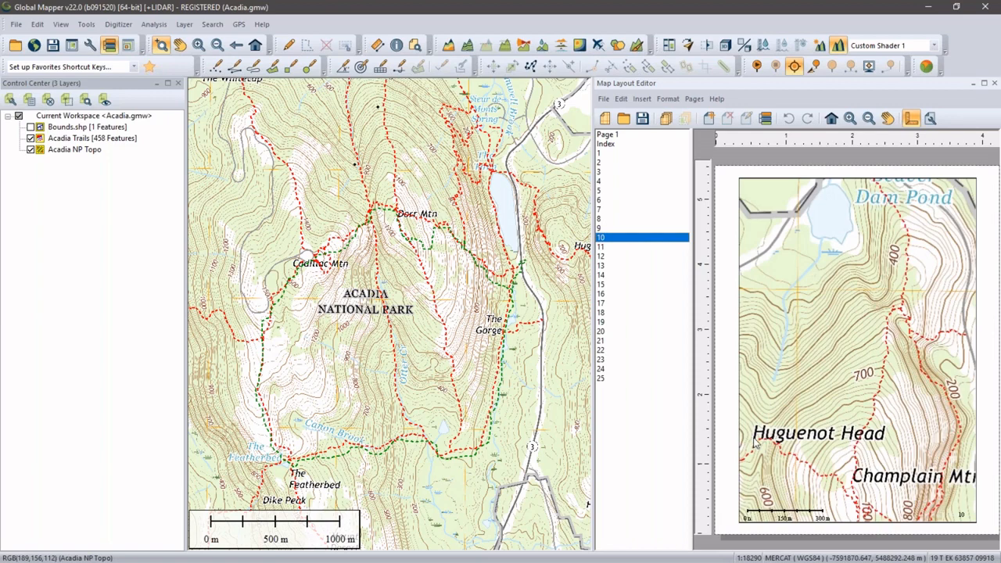
{"action": "left_click", "coordinate": [601, 228]}
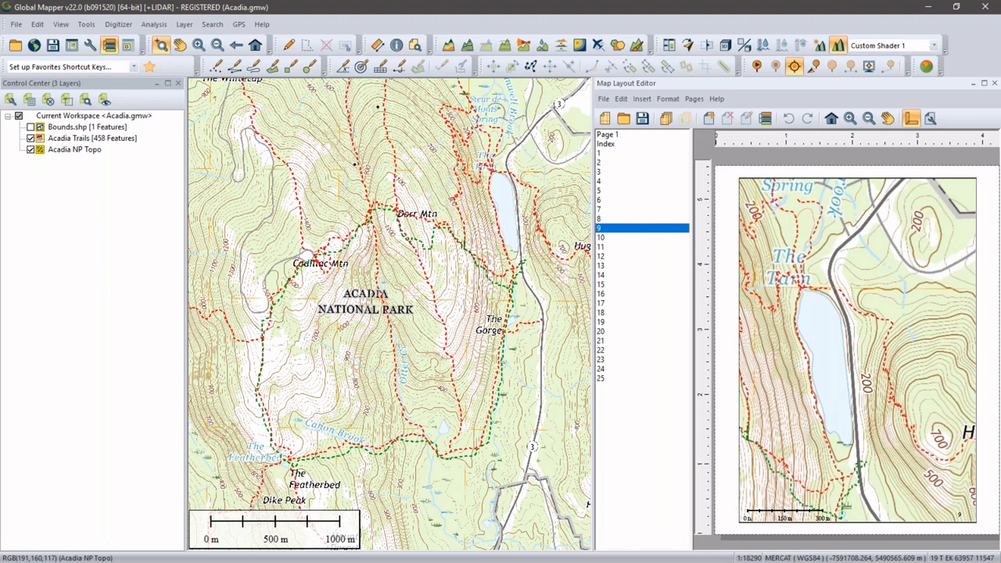
Compare the original Page 1 layout with the MapBook's Index page and return to Page 1.
{"action": "left_click", "coordinate": [608, 136]}
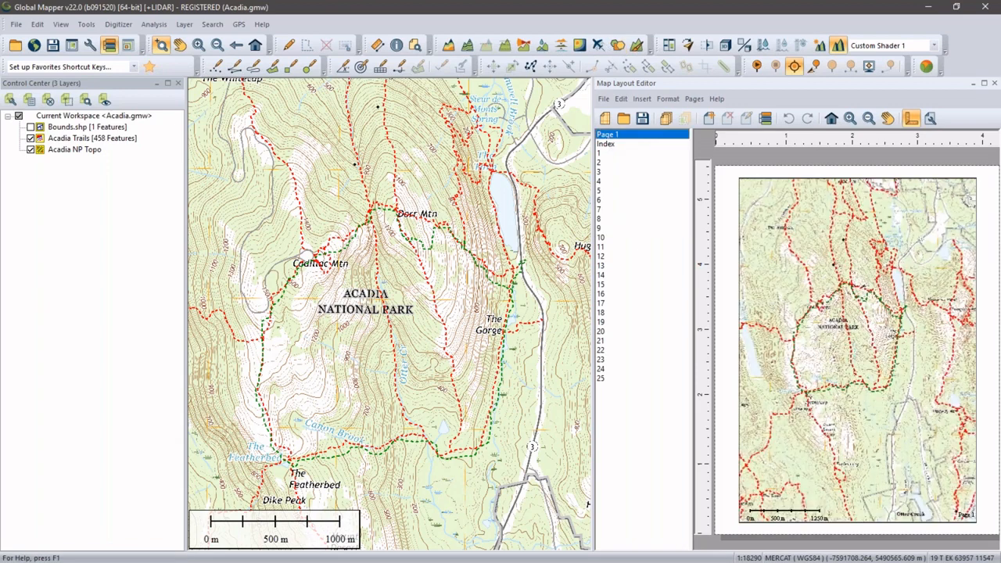
{"action": "left_click", "coordinate": [609, 145]}
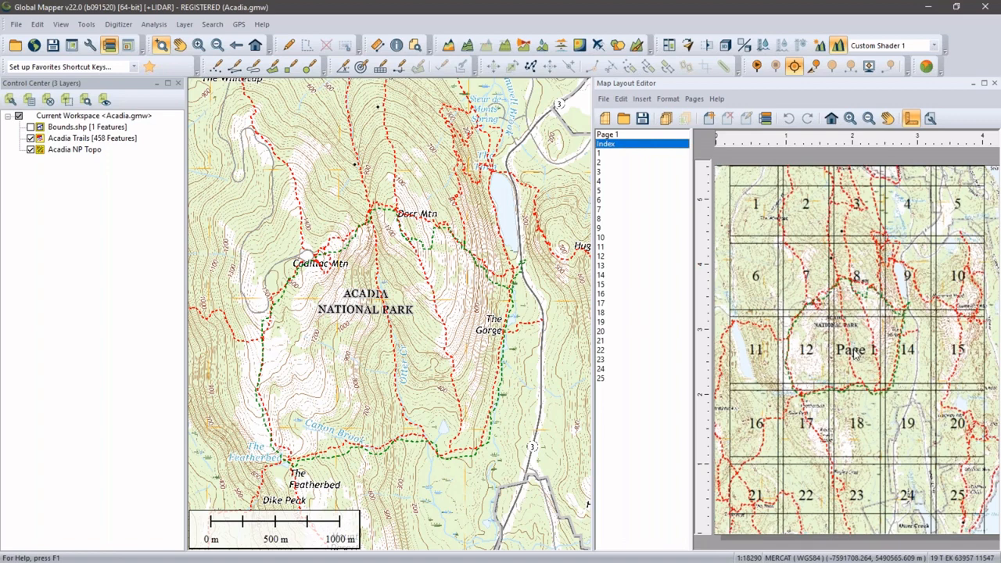
{"action": "left_click", "coordinate": [618, 135]}
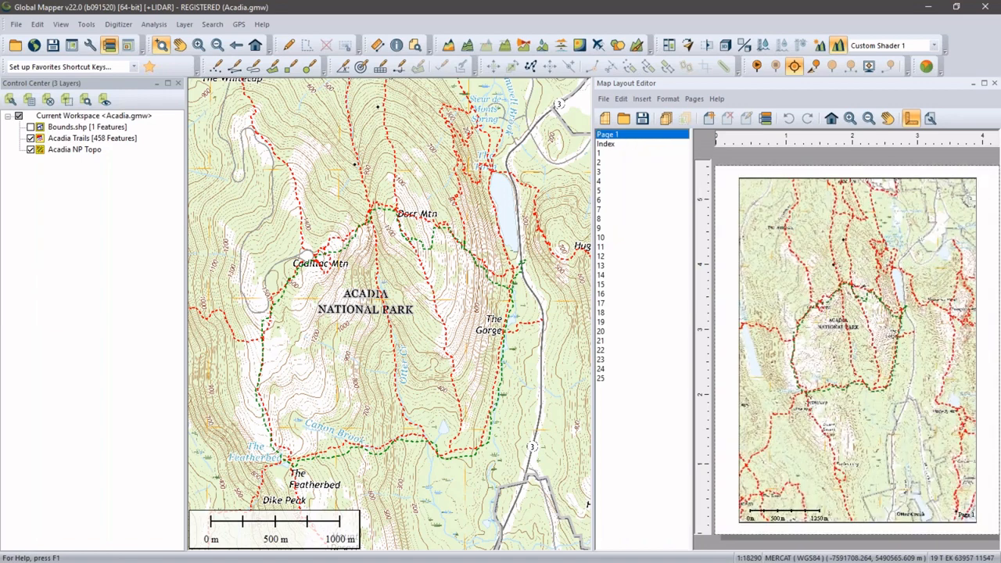
Exclude Page 1 from the Map Layout Index in its page properties.
{"action": "right_click", "coordinate": [622, 134]}
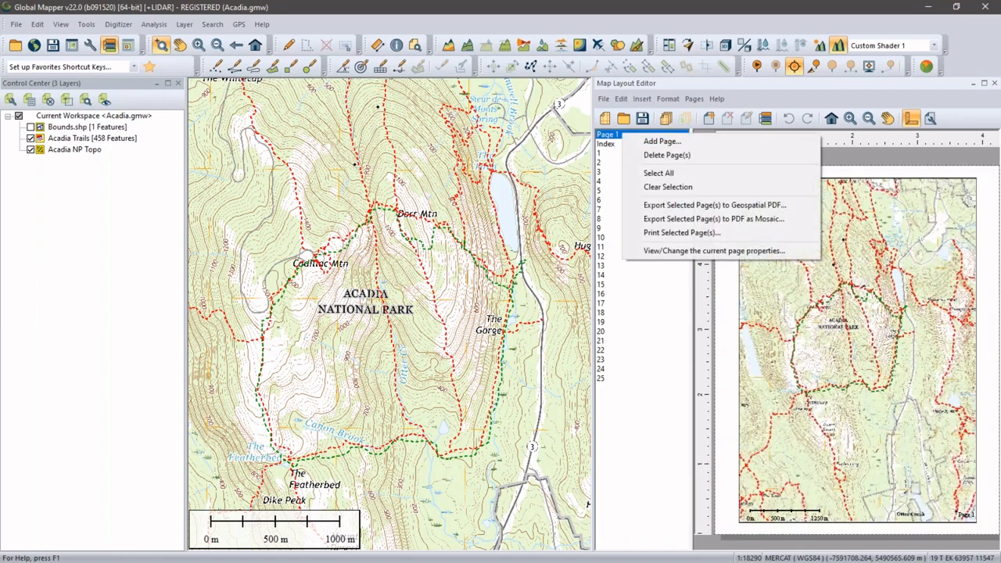
{"action": "left_click", "coordinate": [677, 252]}
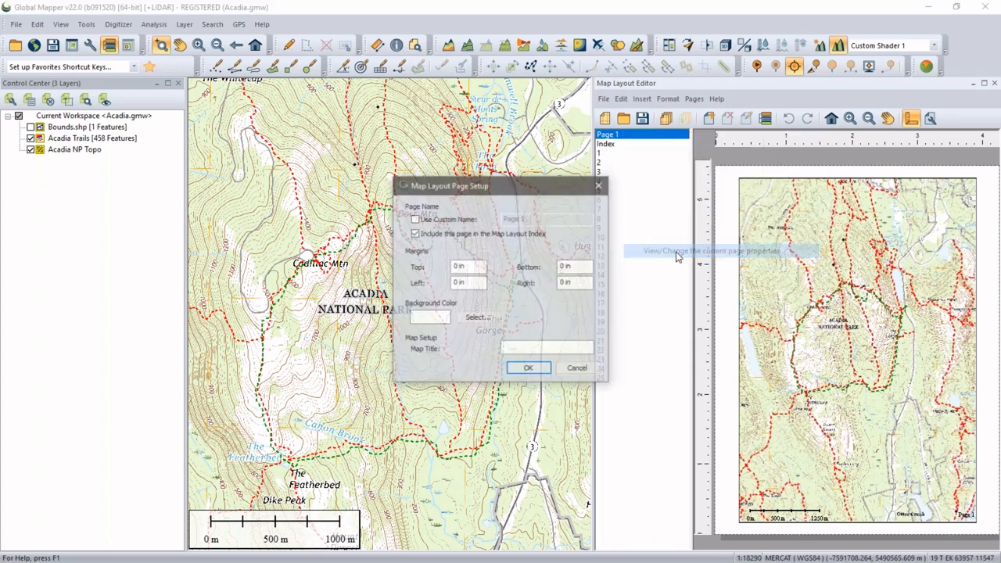
{"action": "left_click", "coordinate": [416, 234]}
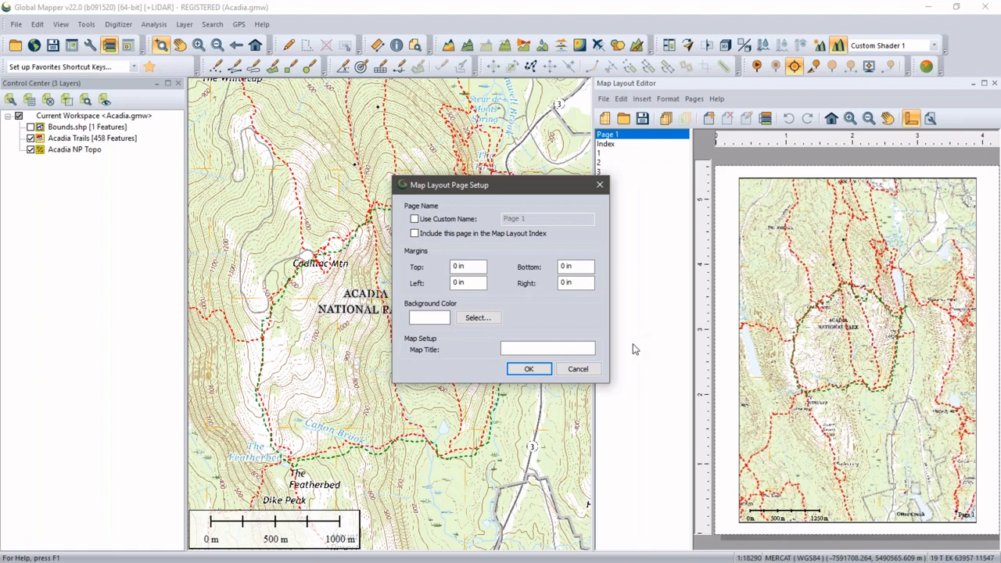
{"action": "left_click", "coordinate": [532, 370]}
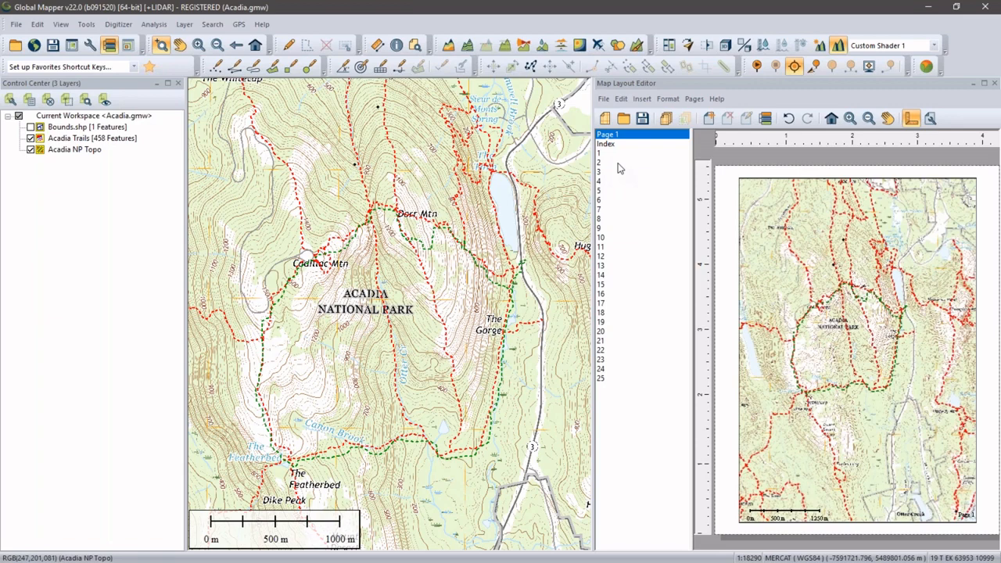
Check the Index page, return to Page 1 and delete its page-number text and scale bar.
{"action": "left_click", "coordinate": [609, 145]}
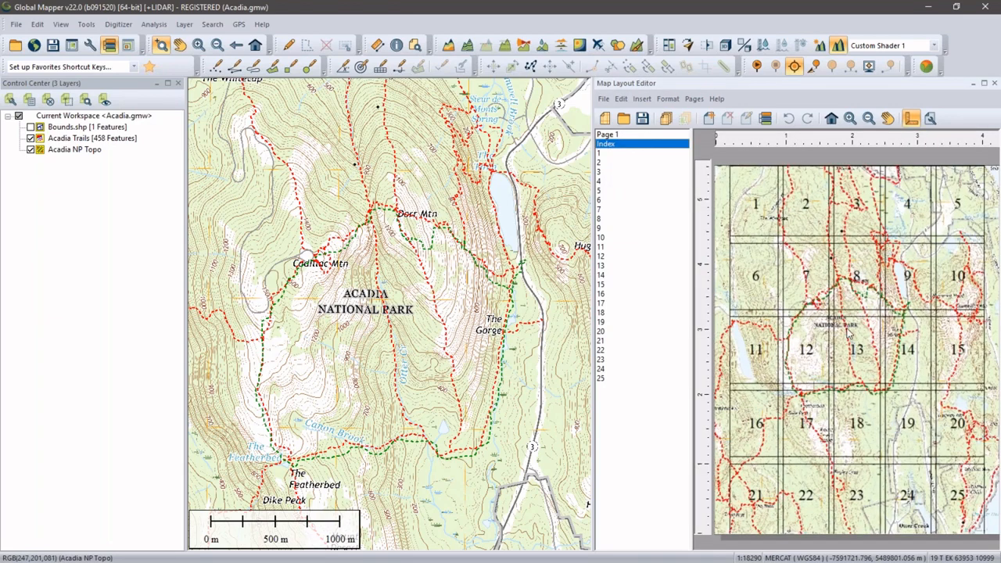
{"action": "left_click", "coordinate": [611, 136]}
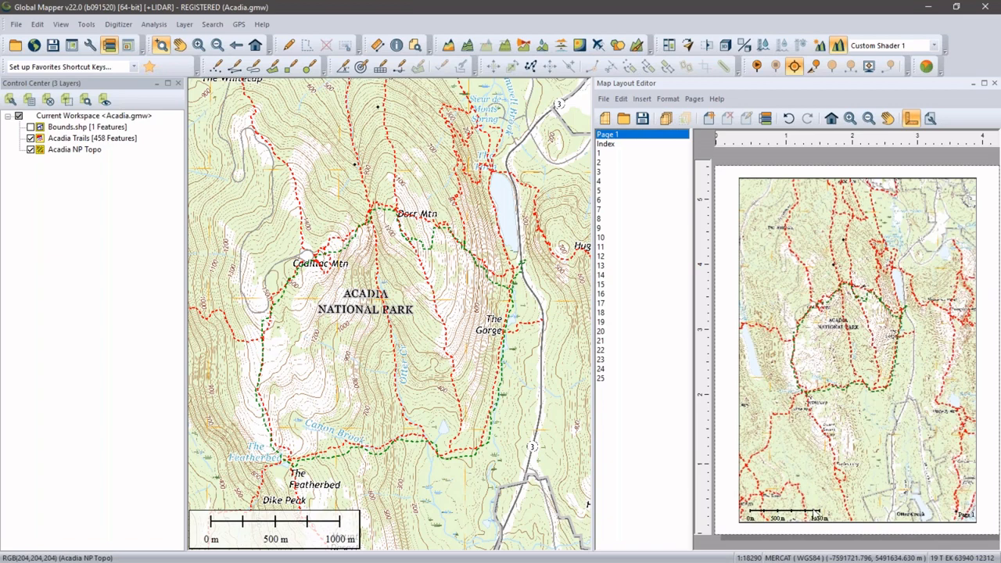
{"action": "left_click", "coordinate": [784, 514]}
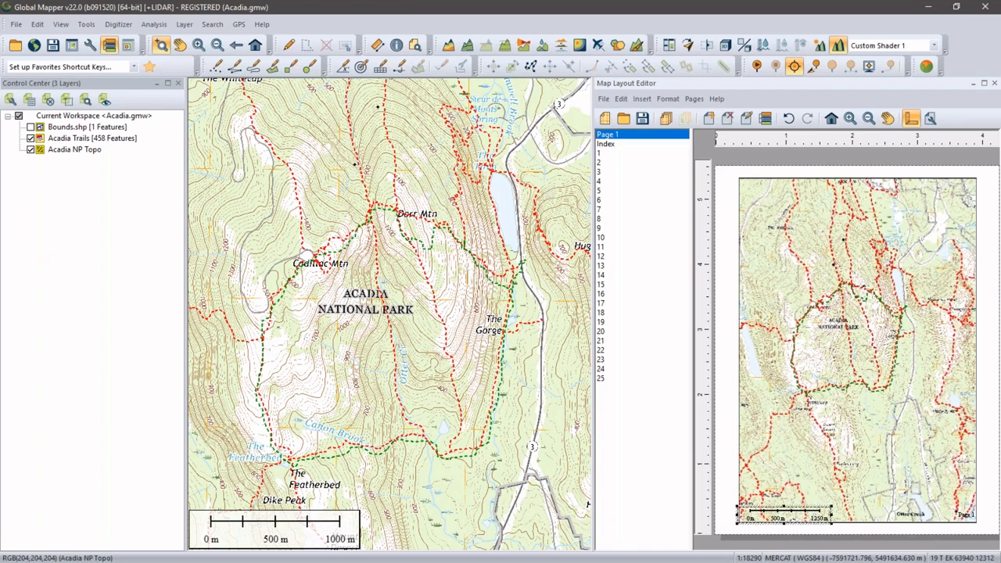
{"action": "left_click", "coordinate": [971, 516]}
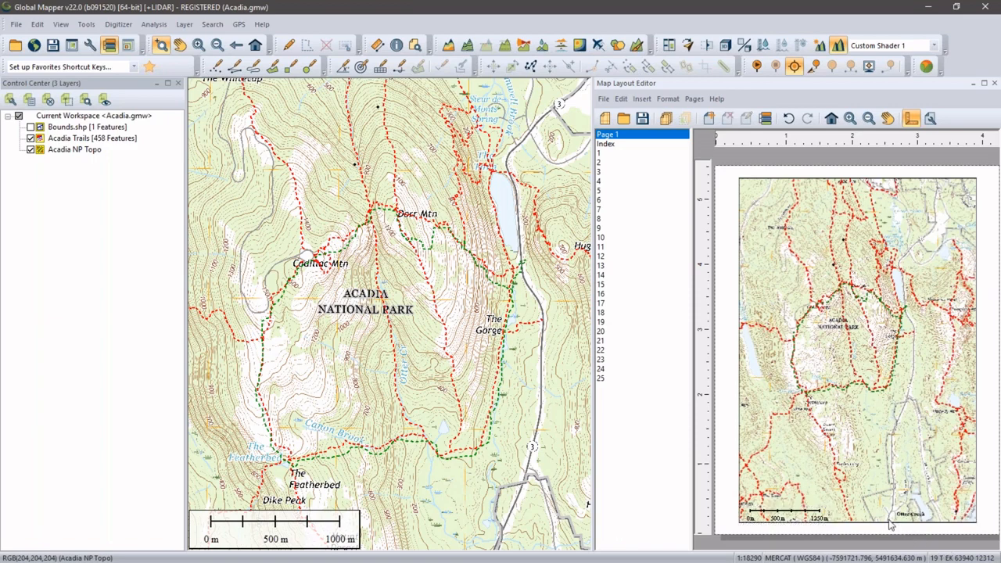
{"action": "left_click", "coordinate": [807, 517]}
{"action": "key", "text": "Delete"}
Fade the Page 1 map element by setting its transparency to about one third of the way from Transparent to Opaque.
{"action": "right_click", "coordinate": [850, 338]}
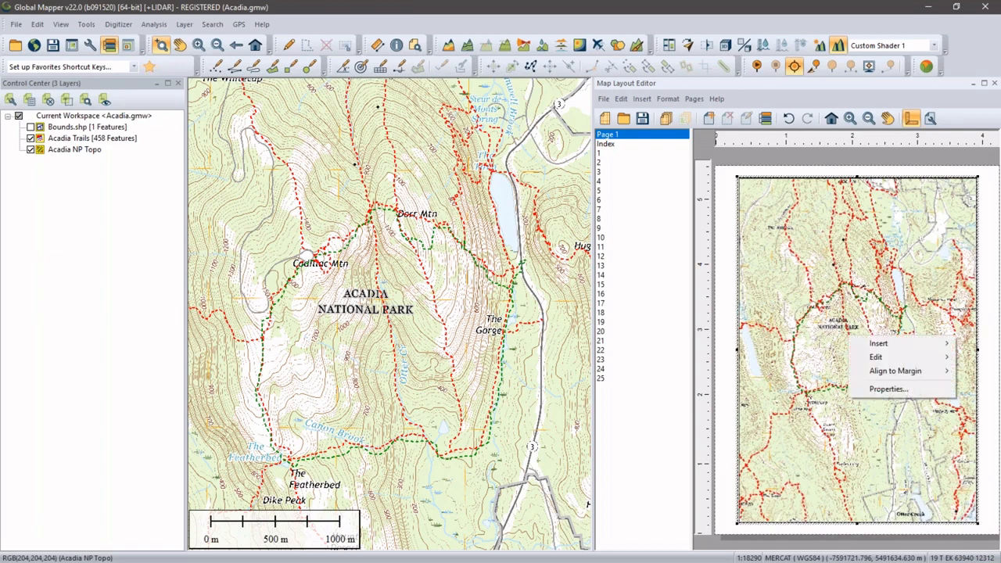
{"action": "left_click", "coordinate": [880, 393]}
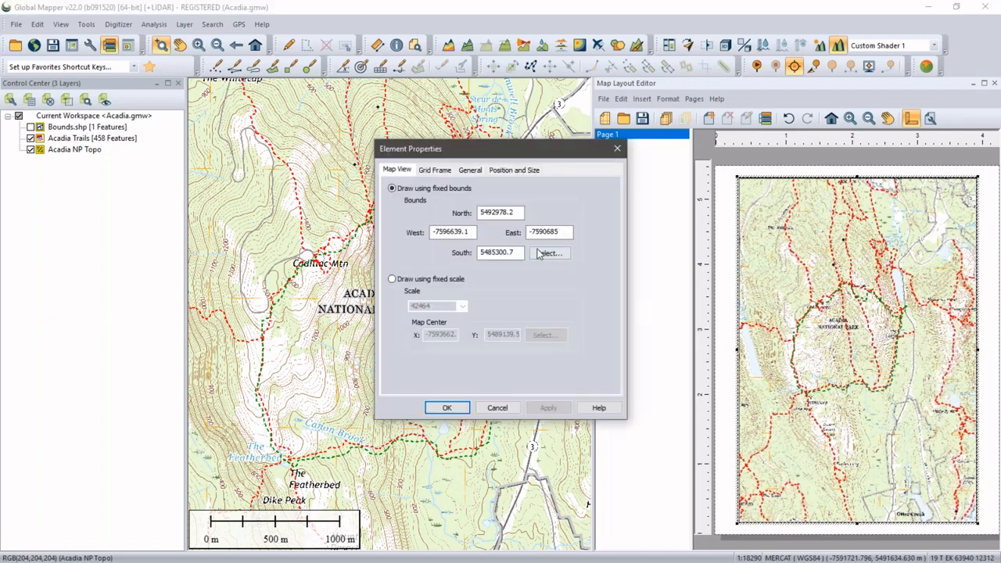
{"action": "left_click", "coordinate": [473, 170]}
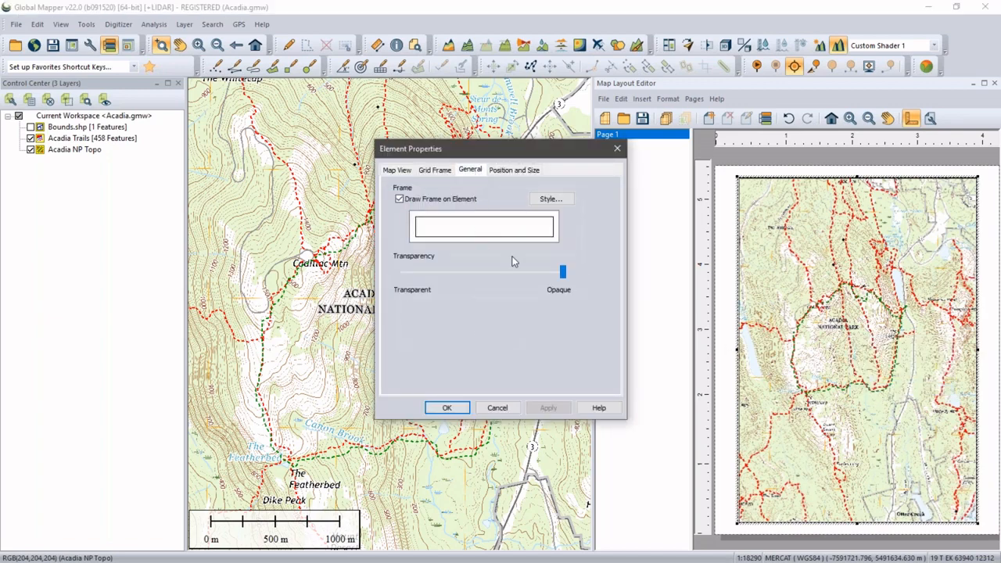
{"action": "left_click_drag", "start_coordinate": [563, 272], "coordinate": [453, 273]}
{"action": "left_click", "coordinate": [549, 407]}
{"action": "left_click", "coordinate": [541, 408]}
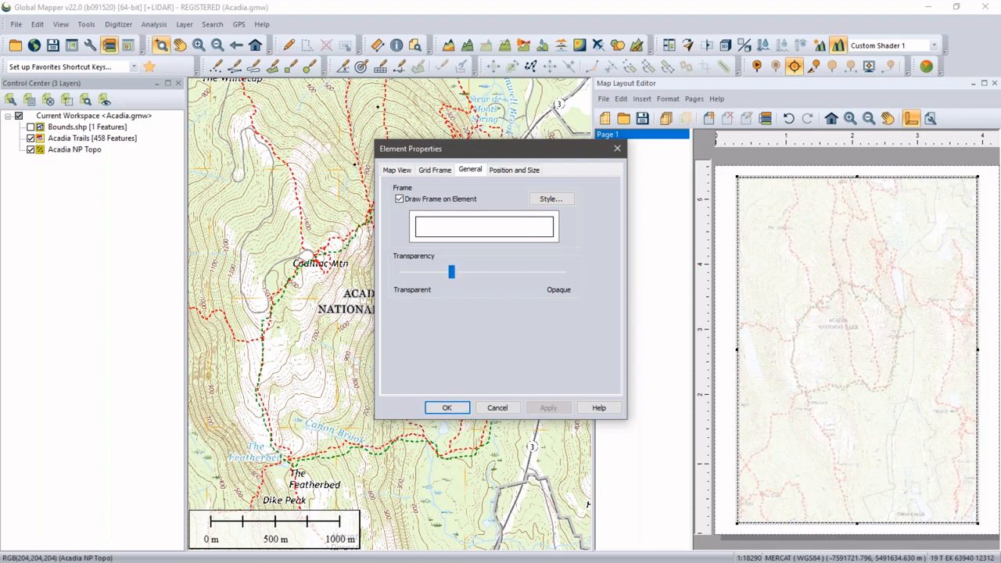
{"action": "left_click", "coordinate": [448, 408]}
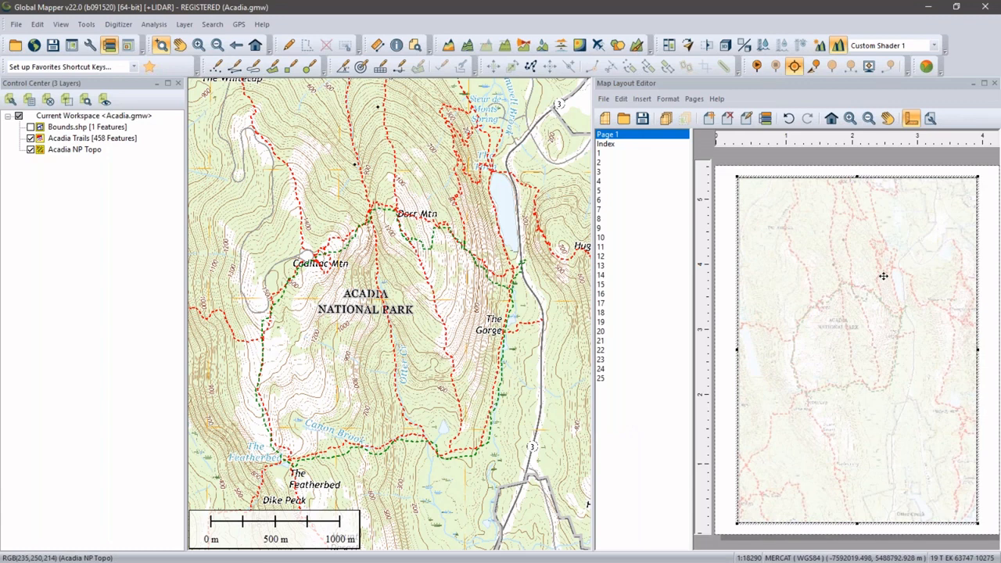
Insert a text element reading "Hiking Map of Acadia NP" on Page 1 in 14-point Times New Roman.
{"action": "right_click", "coordinate": [841, 265]}
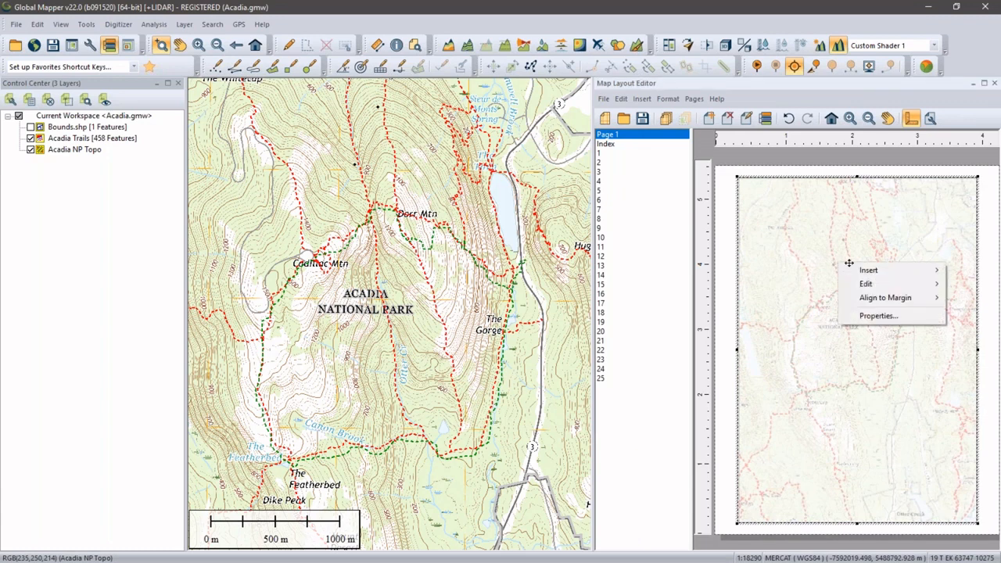
{"action": "mouse_move", "coordinate": [853, 270]}
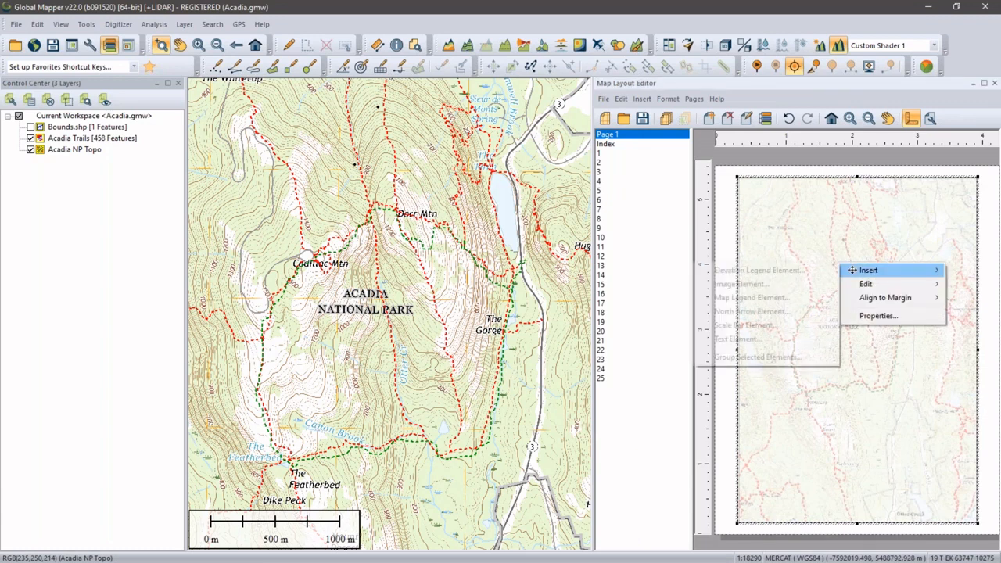
{"action": "left_click", "coordinate": [811, 339]}
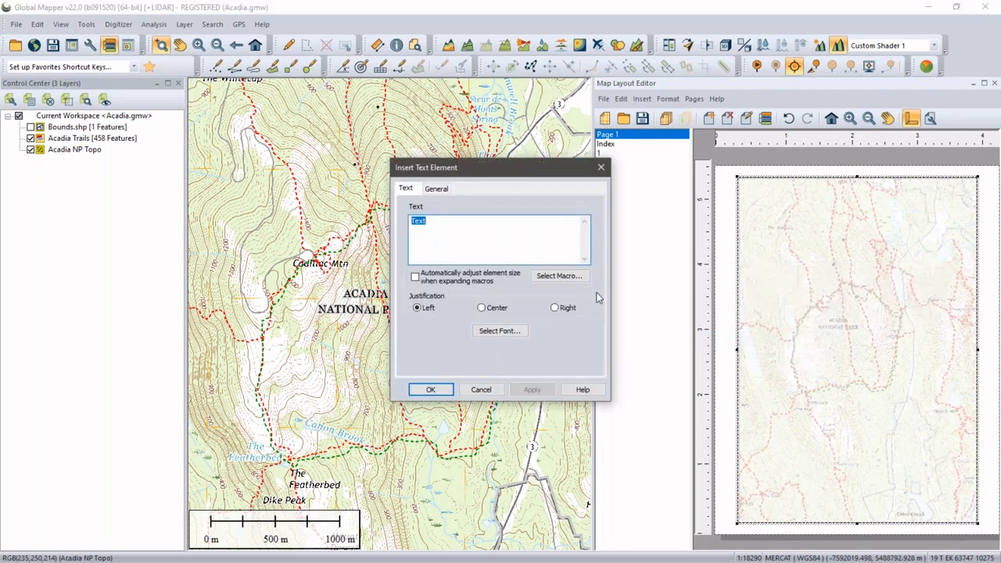
{"action": "type", "text": "Hi"}
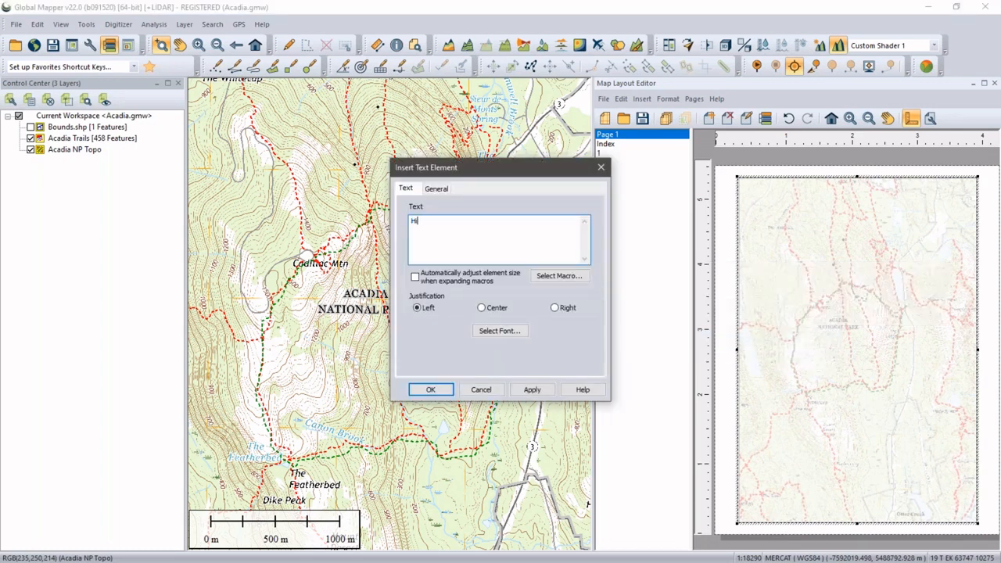
{"action": "type", "text": "king Map of Acadia NP"}
{"action": "left_click", "coordinate": [499, 331]}
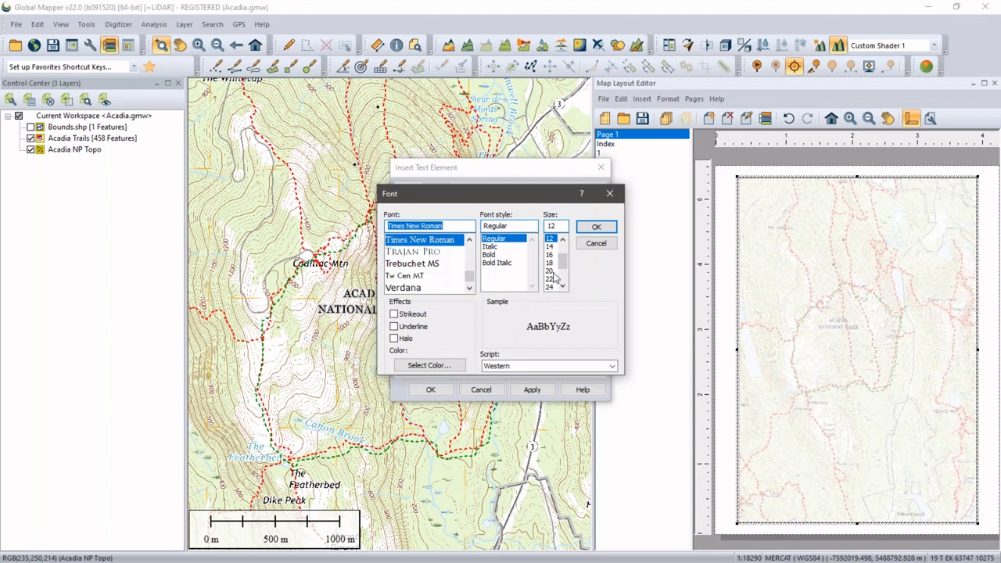
{"action": "left_click", "coordinate": [600, 228]}
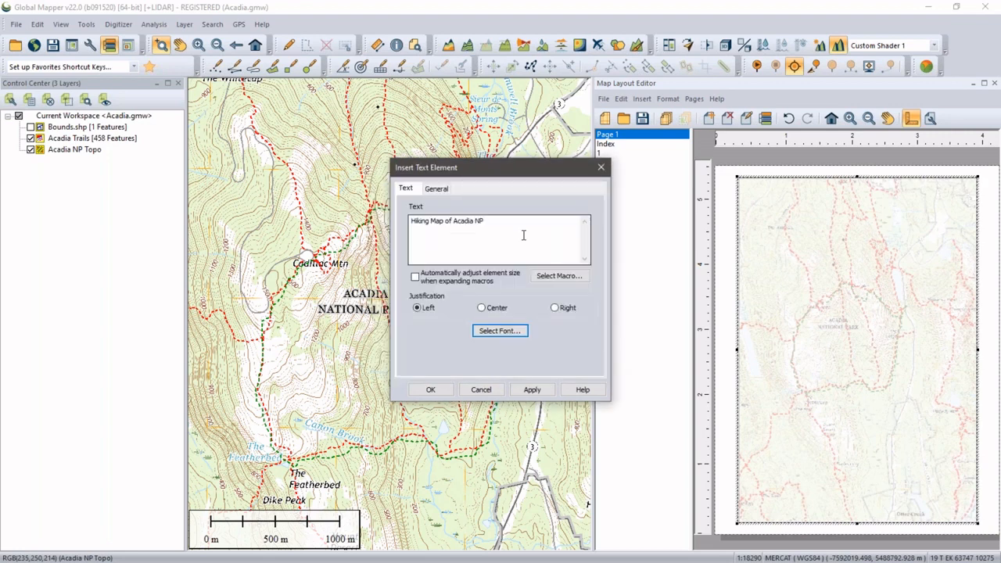
{"action": "left_click", "coordinate": [532, 390]}
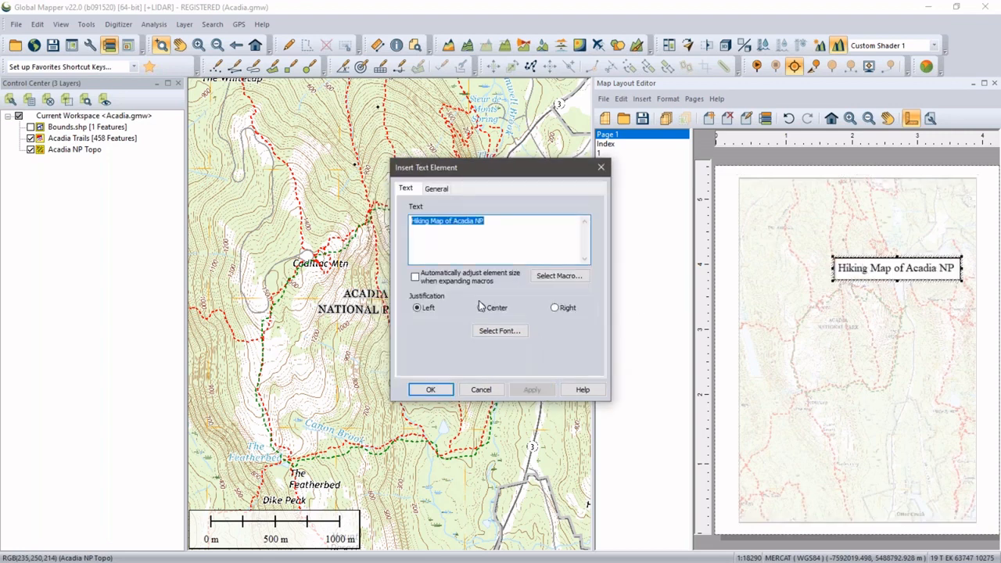
Increase the title text's font size beyond 14 points and apply it.
{"action": "left_click", "coordinate": [522, 329]}
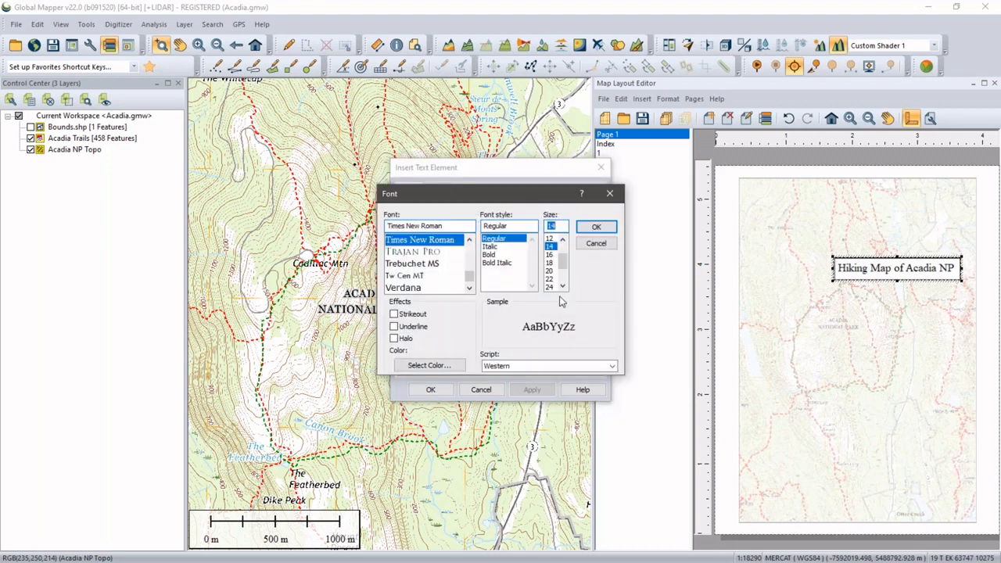
{"action": "left_click", "coordinate": [596, 227]}
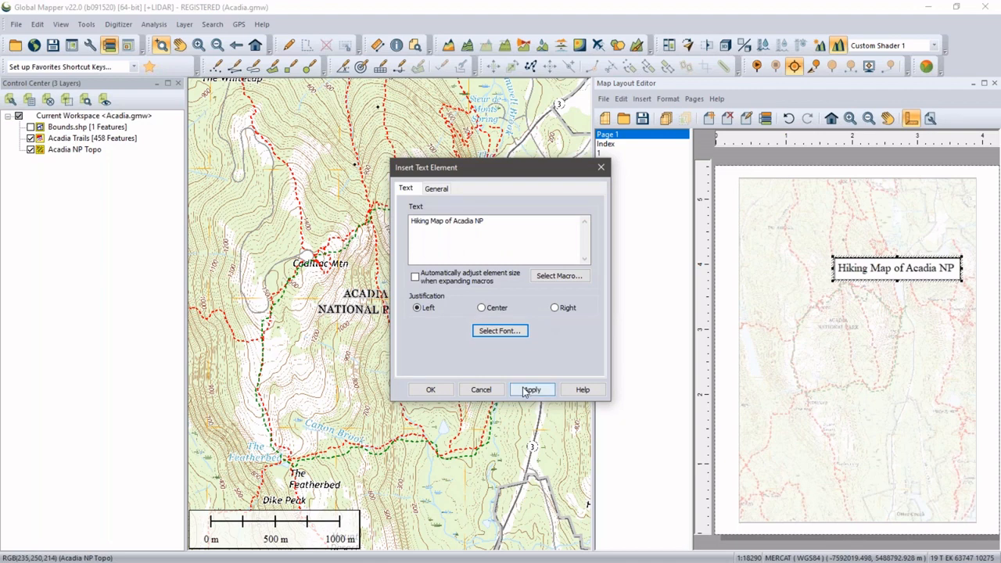
{"action": "left_click", "coordinate": [531, 389]}
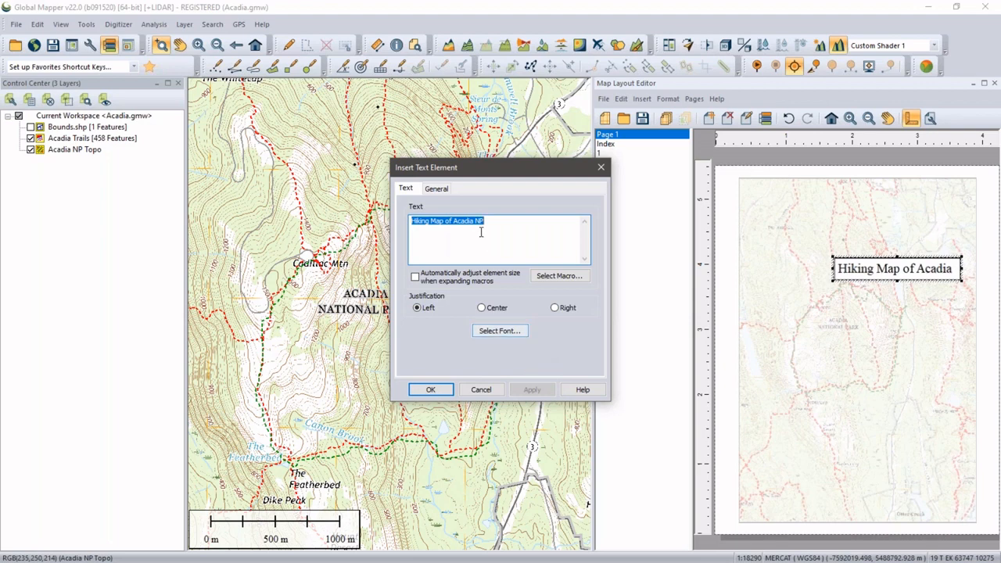
Turn off the title element's frame, center-justify its text and finish inserting it.
{"action": "left_click", "coordinate": [436, 189]}
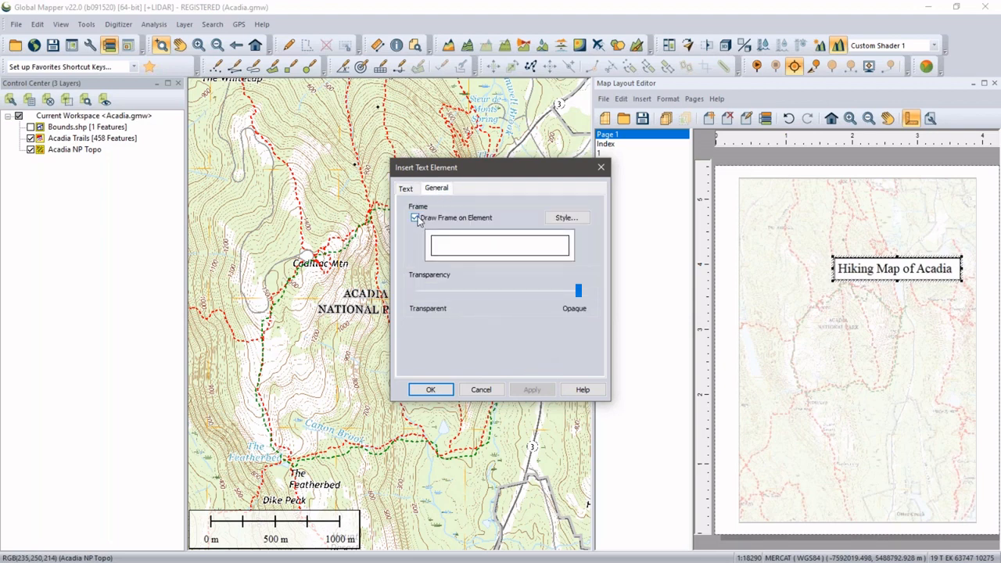
{"action": "left_click", "coordinate": [415, 217]}
{"action": "left_click", "coordinate": [406, 188]}
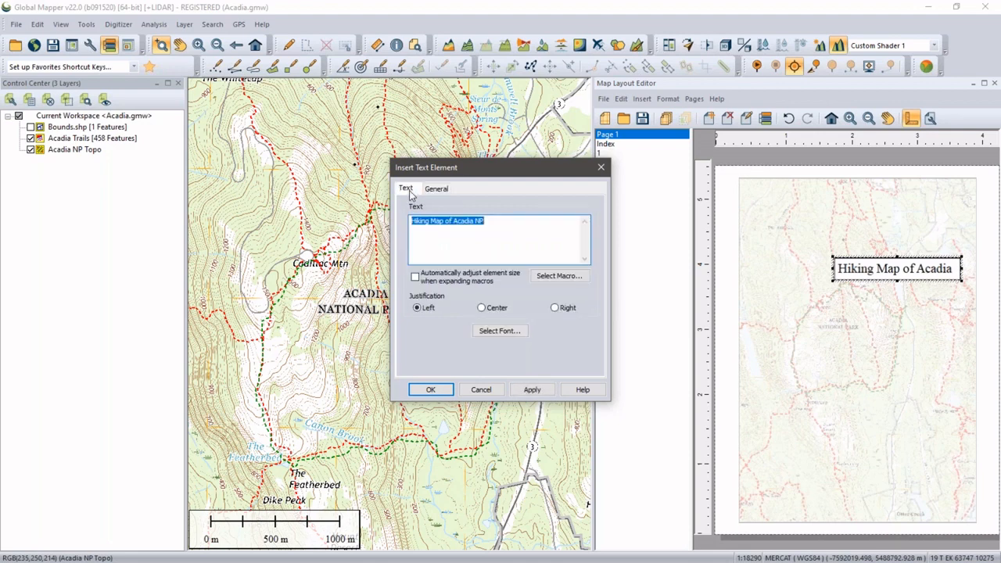
{"action": "left_click", "coordinate": [482, 308]}
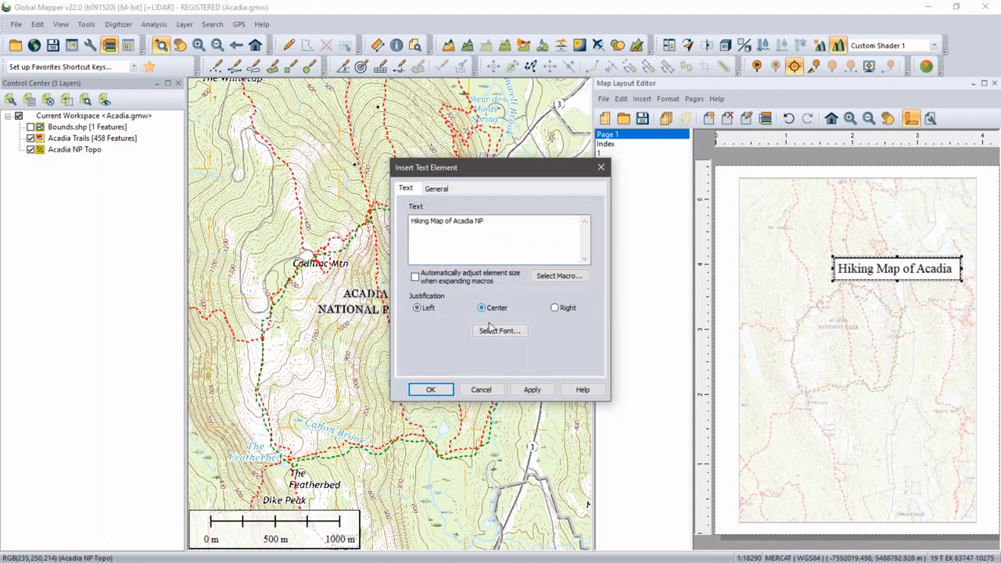
{"action": "left_click", "coordinate": [430, 390]}
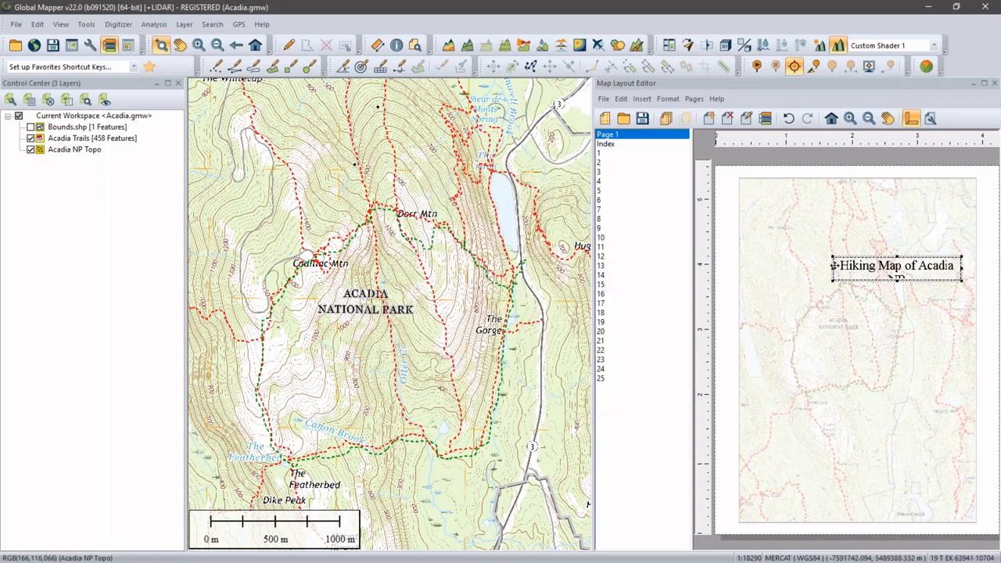
Widen the title's text box to fit the text on one line and align it to the horizontal center of the page margins.
{"action": "left_click_drag", "start_coordinate": [832, 266], "coordinate": [798, 266]}
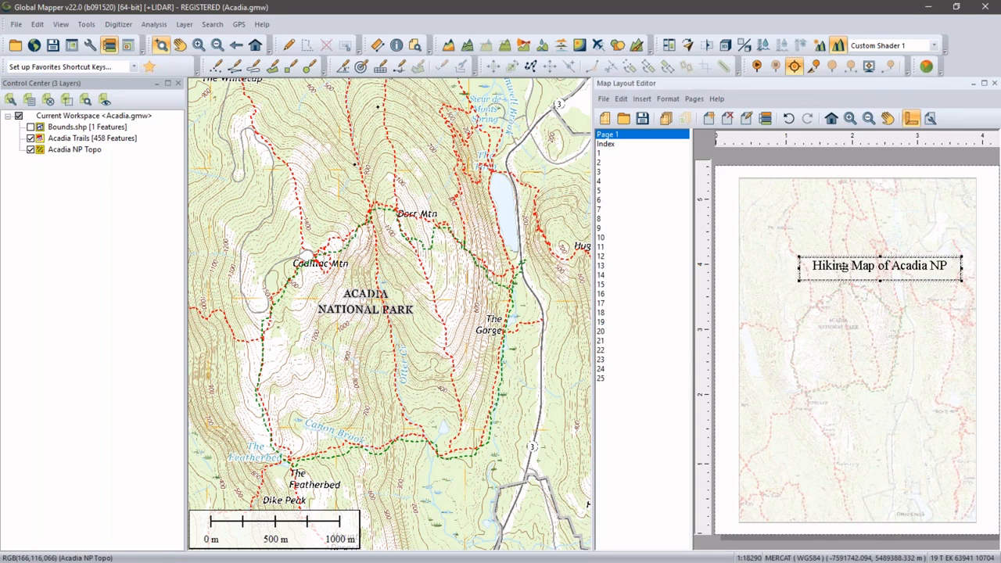
{"action": "right_click", "coordinate": [879, 265]}
{"action": "mouse_move", "coordinate": [912, 305]}
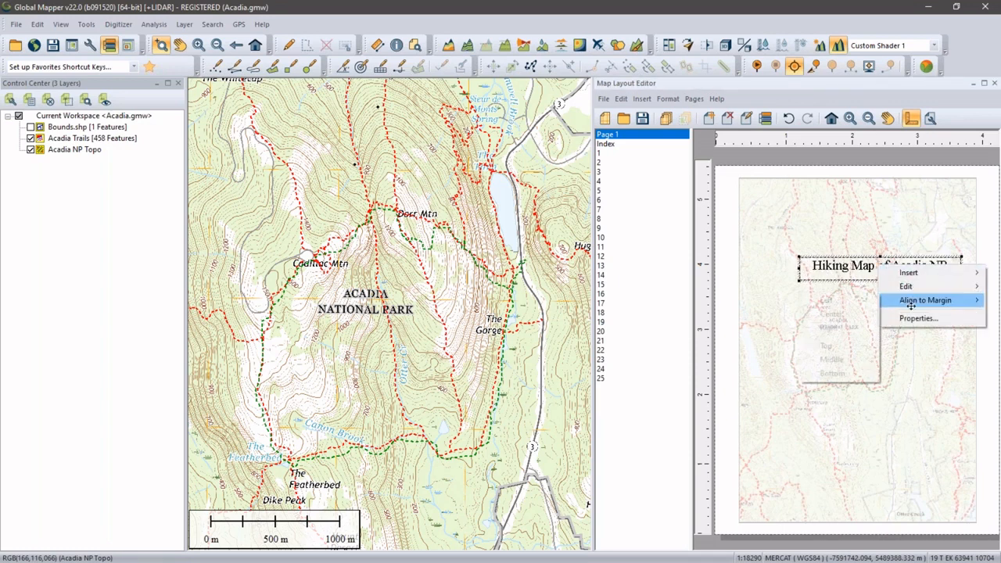
{"action": "left_click", "coordinate": [845, 314]}
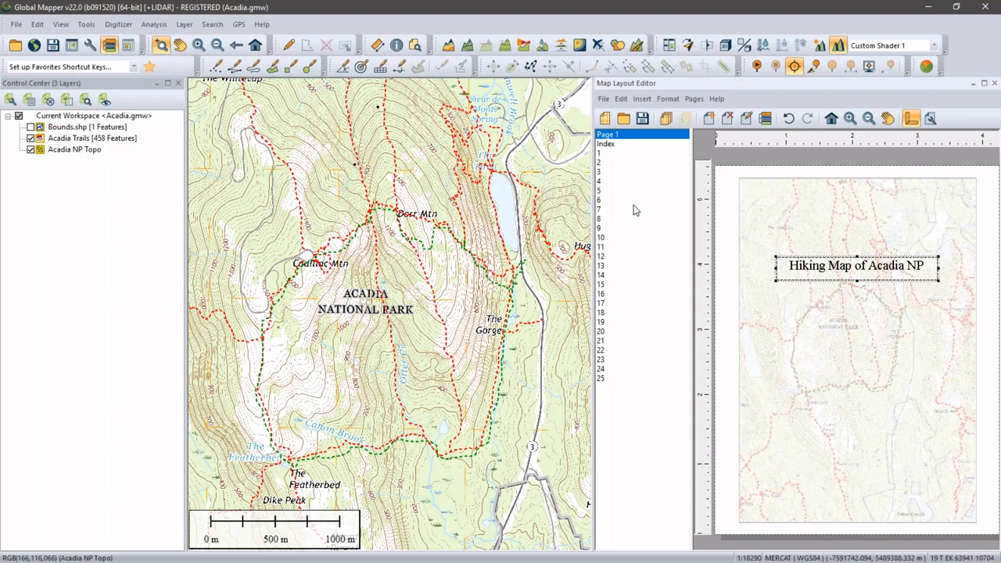
Look through the Index page and map page 1, and return to the title page.
{"action": "left_click", "coordinate": [625, 148]}
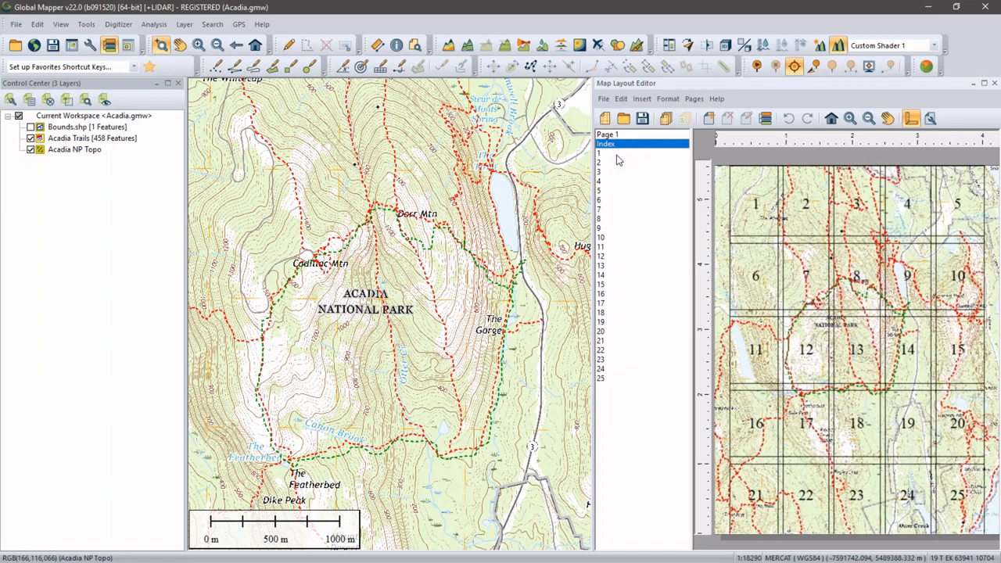
{"action": "left_click", "coordinate": [618, 155]}
{"action": "left_click", "coordinate": [617, 138]}
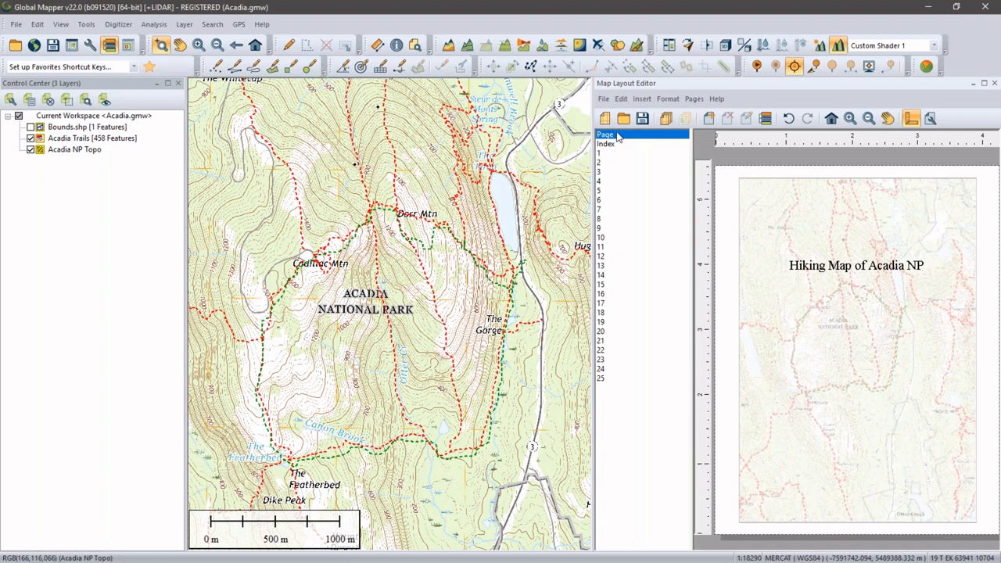
Insert the image Acadia_3D.jpg on the title page and place it below the Hiking Map of Acadia NP title.
{"action": "right_click", "coordinate": [847, 319]}
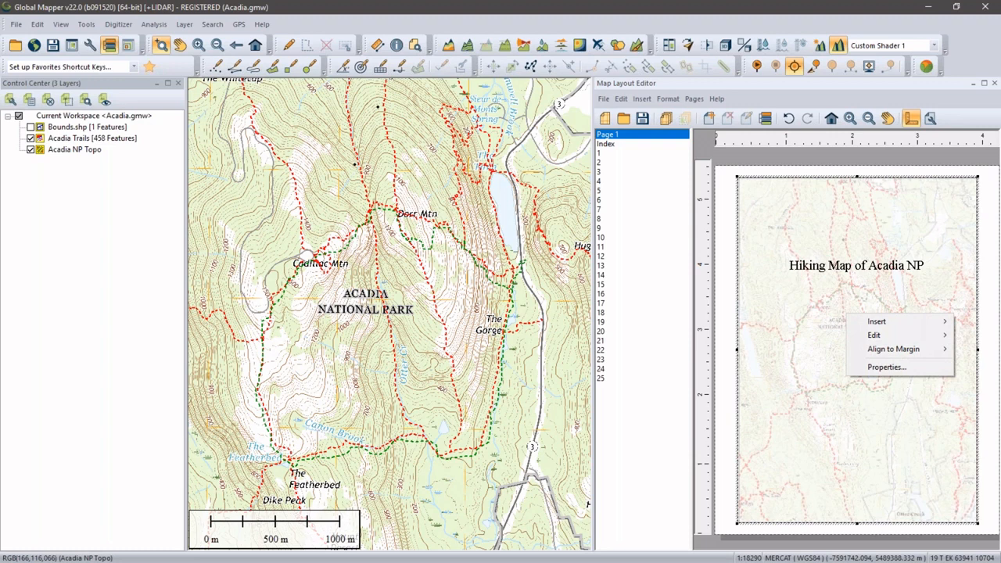
{"action": "mouse_move", "coordinate": [868, 327]}
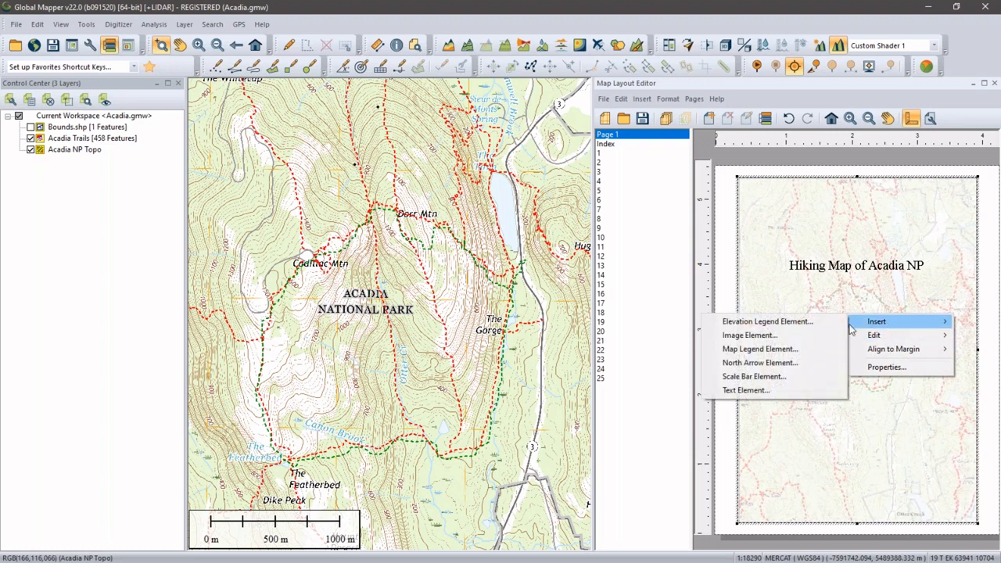
{"action": "left_click", "coordinate": [788, 336]}
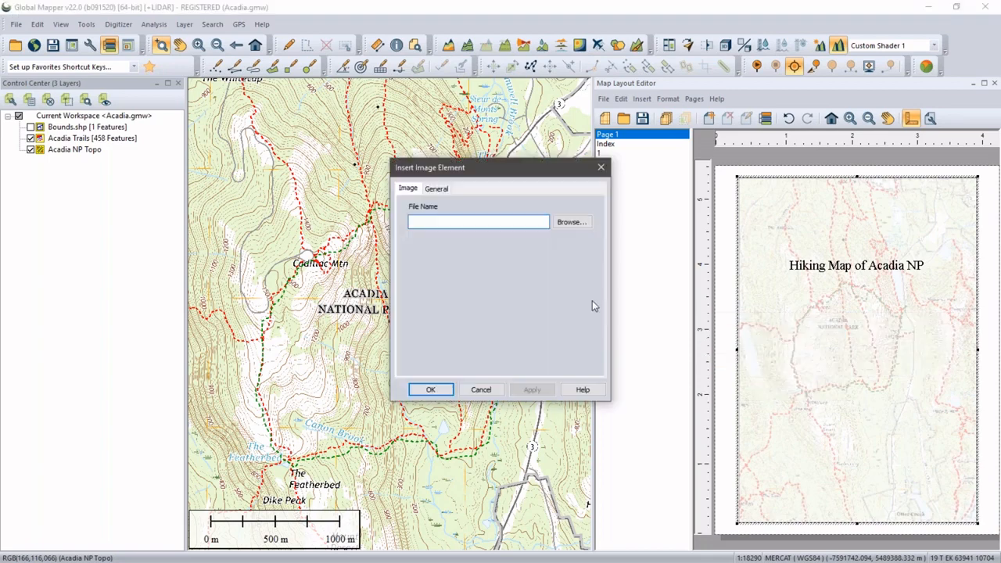
{"action": "left_click", "coordinate": [567, 225]}
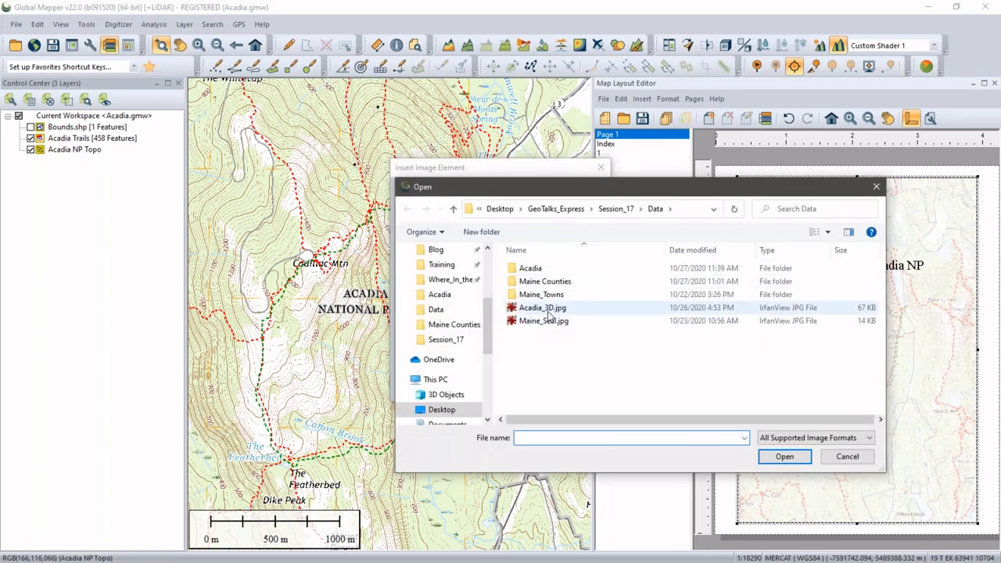
{"action": "left_click", "coordinate": [547, 307]}
{"action": "left_click", "coordinate": [785, 457]}
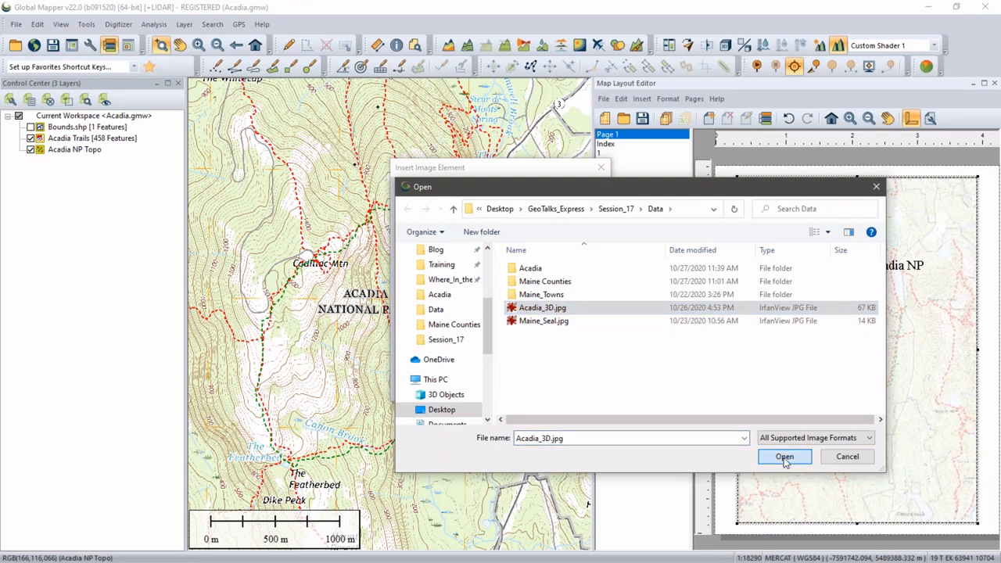
{"action": "left_click", "coordinate": [435, 390]}
{"action": "left_click_drag", "start_coordinate": [913, 346], "coordinate": [856, 354]}
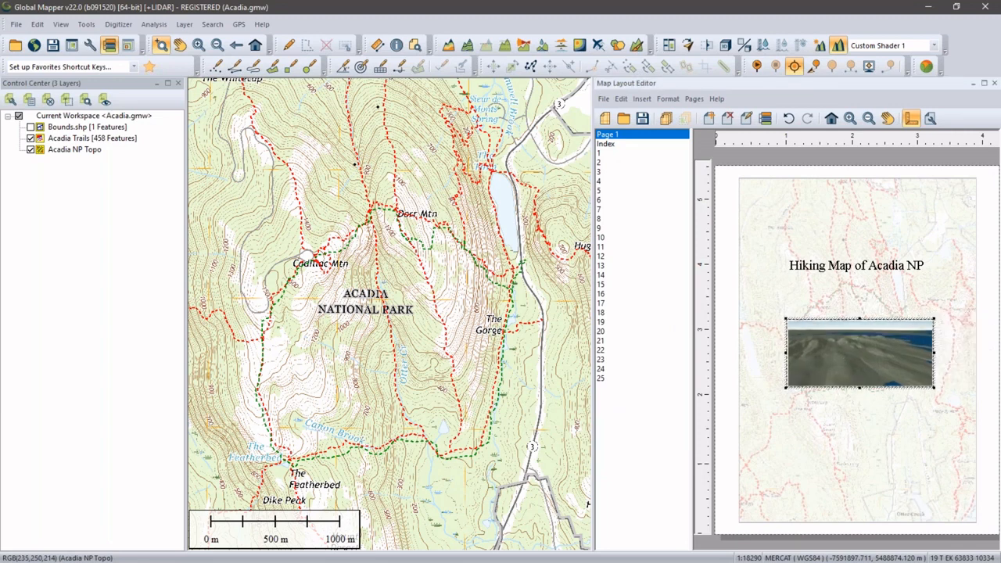
Align the centers of the title text and the Acadia_3D image with each other.
{"action": "left_click", "coordinate": [837, 267]}
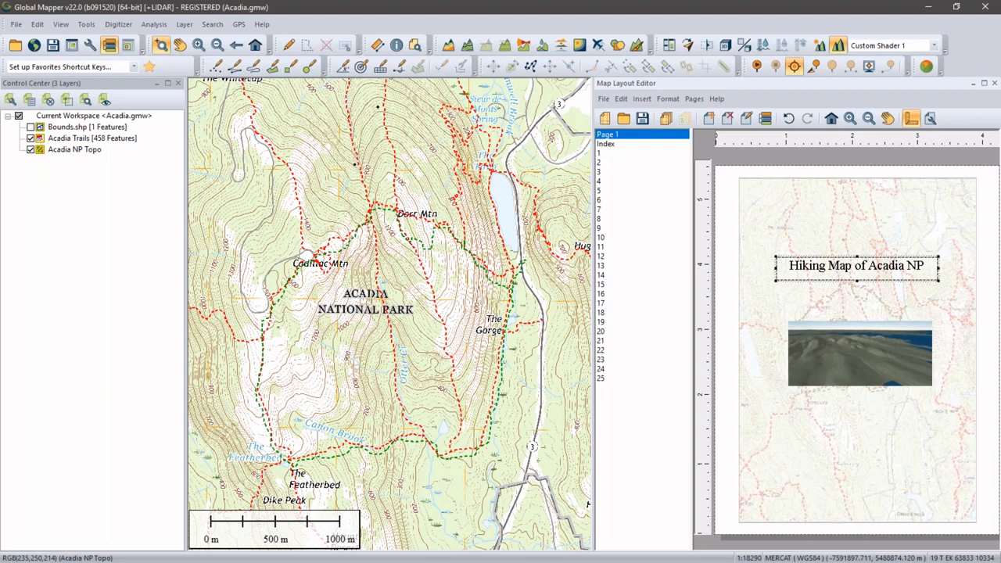
{"action": "left_click", "coordinate": [869, 365], "text": "ctrl"}
{"action": "right_click", "coordinate": [870, 367]}
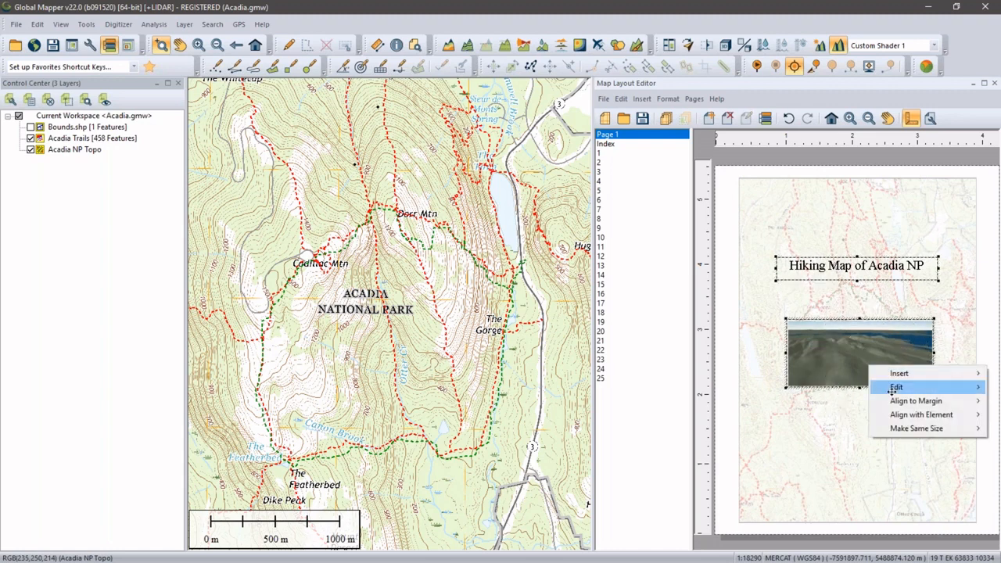
{"action": "mouse_move", "coordinate": [898, 416]}
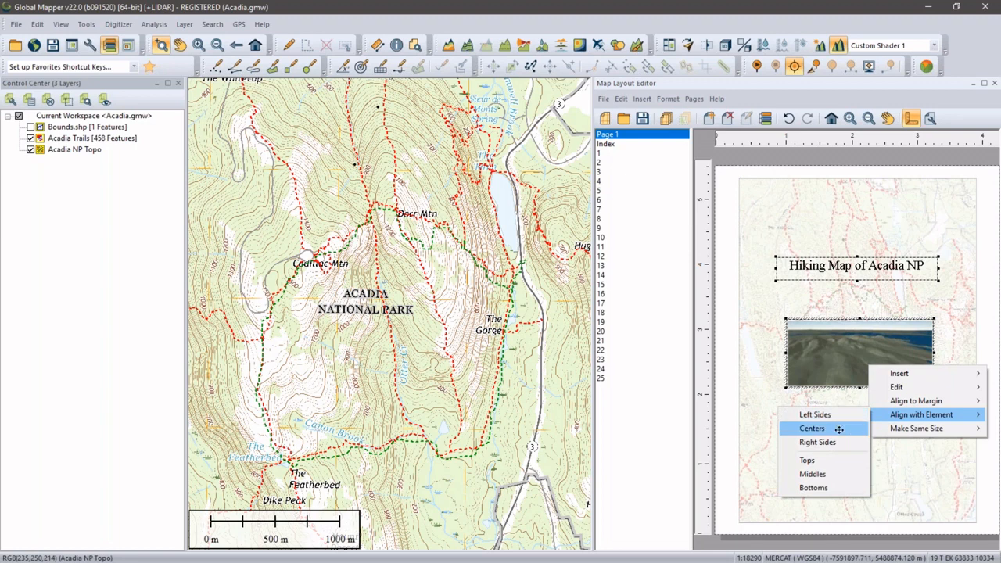
{"action": "left_click", "coordinate": [812, 429]}
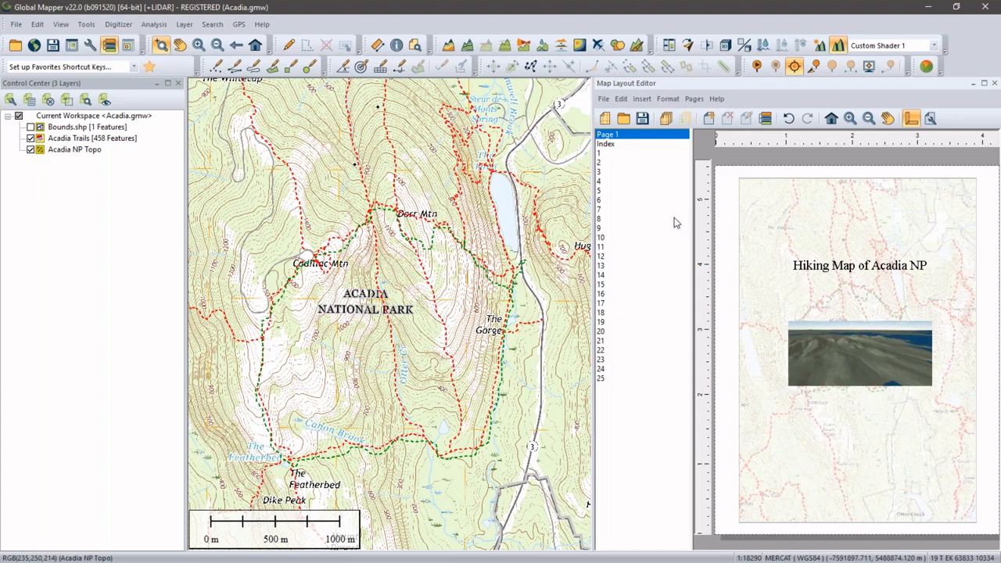
Look through map pages 3, 25, 24 and 20, the Index page and page 16 of the MapBook.
{"action": "left_click", "coordinate": [607, 171]}
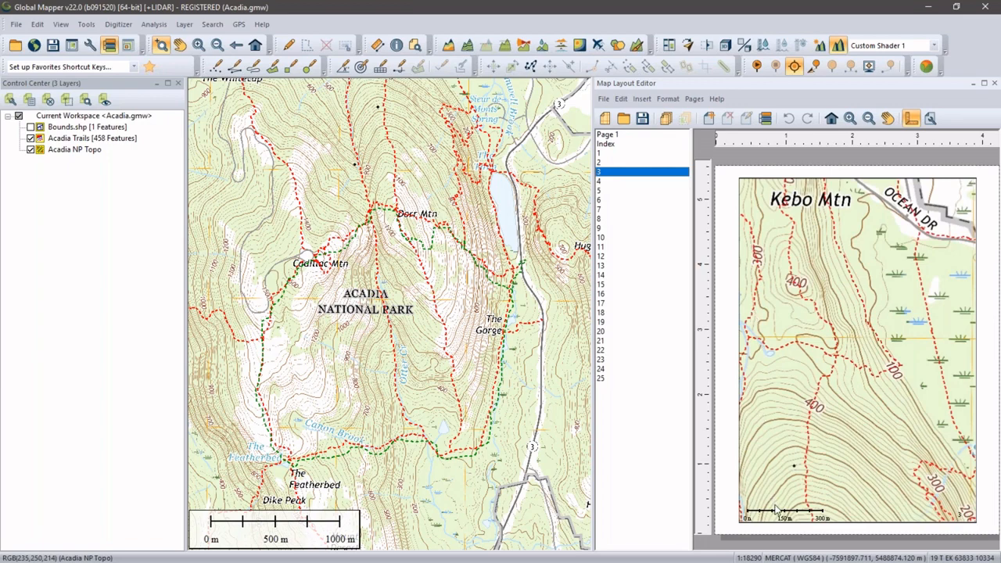
{"action": "left_click", "coordinate": [602, 379]}
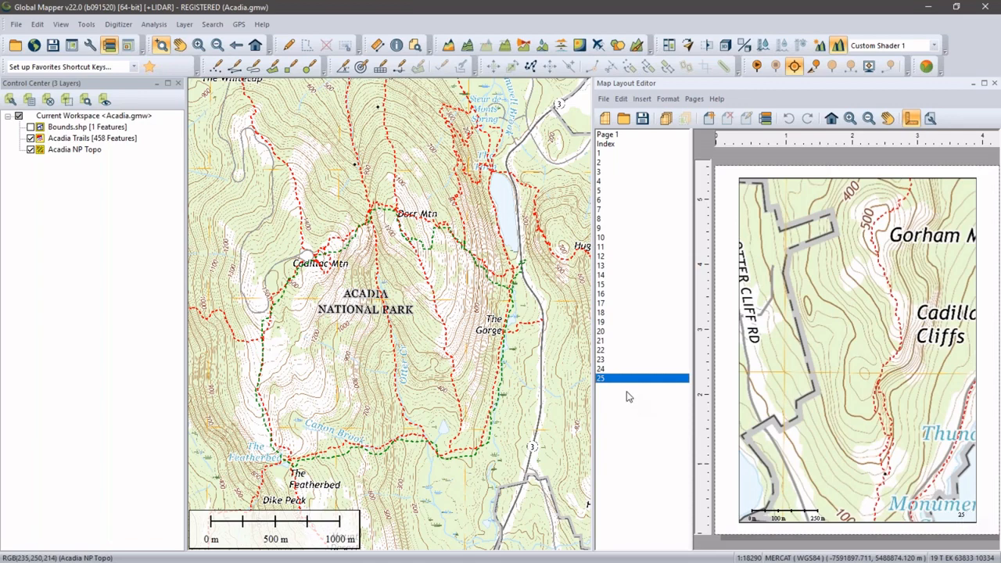
{"action": "left_click", "coordinate": [606, 369]}
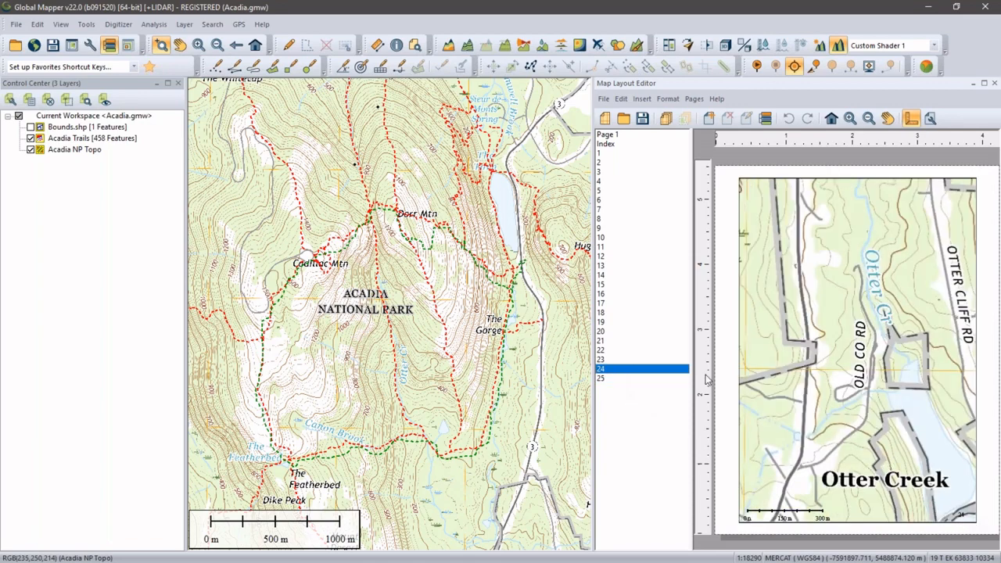
{"action": "left_click", "coordinate": [618, 333]}
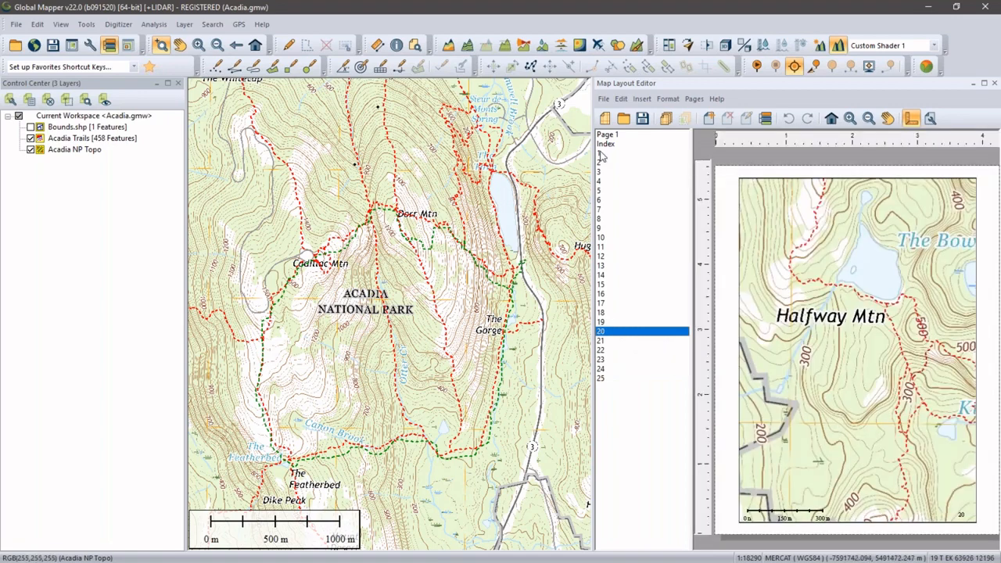
{"action": "left_click", "coordinate": [605, 147]}
{"action": "left_click", "coordinate": [606, 295]}
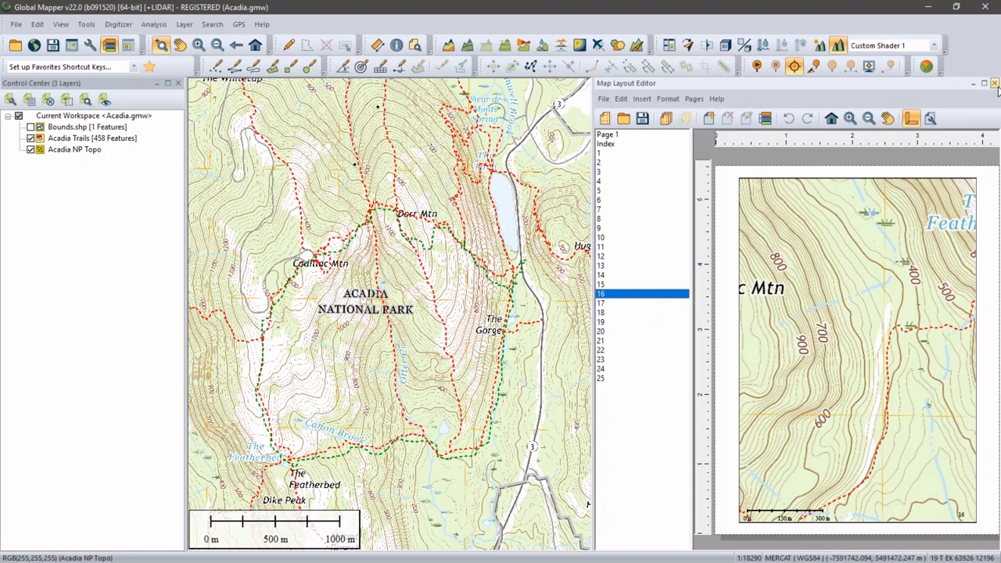
Close the Map Layout Editor and unload all the Acadia data without saving the workspace.
{"action": "left_click", "coordinate": [996, 84]}
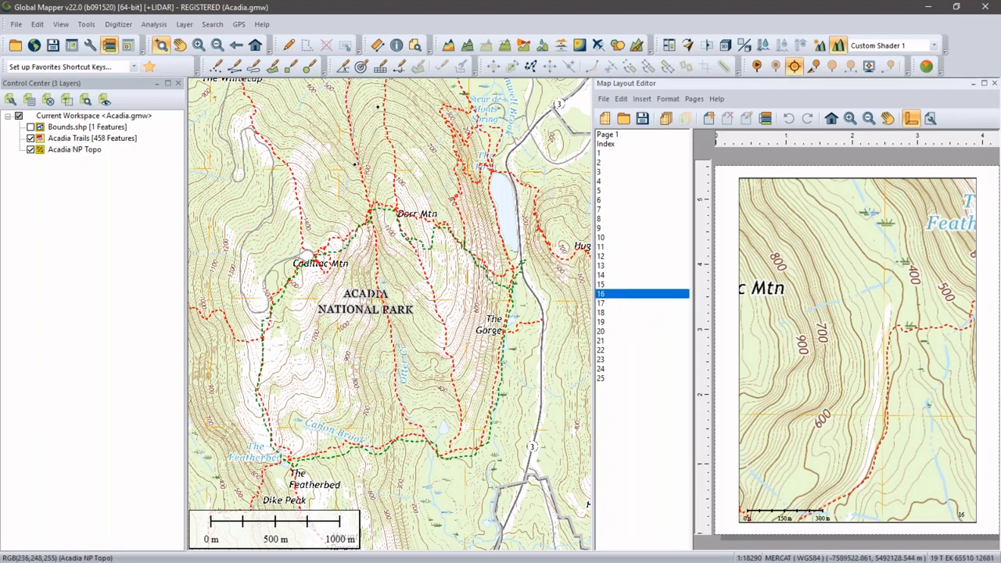
{"action": "key", "text": "ctrl+u"}
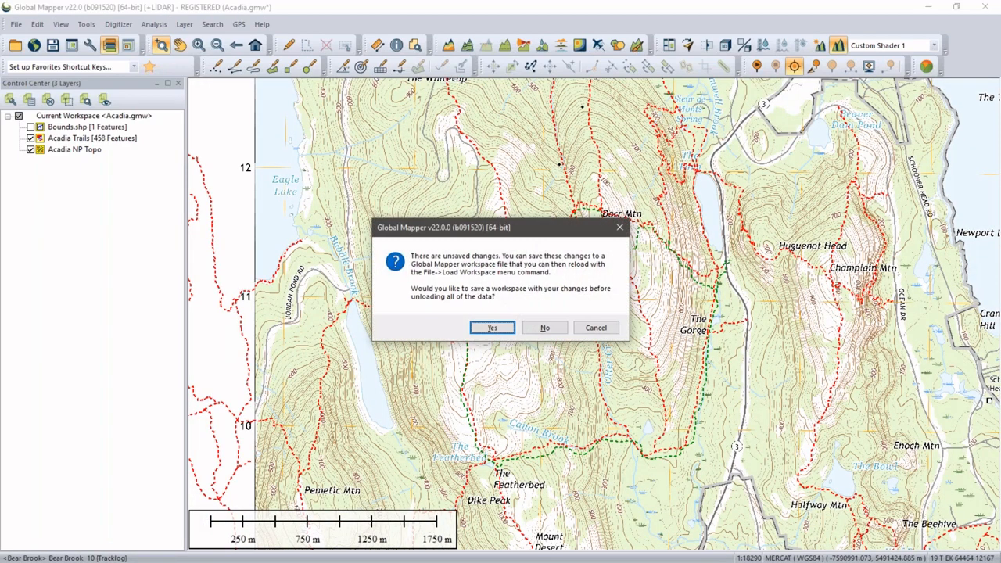
{"action": "left_click", "coordinate": [546, 328]}
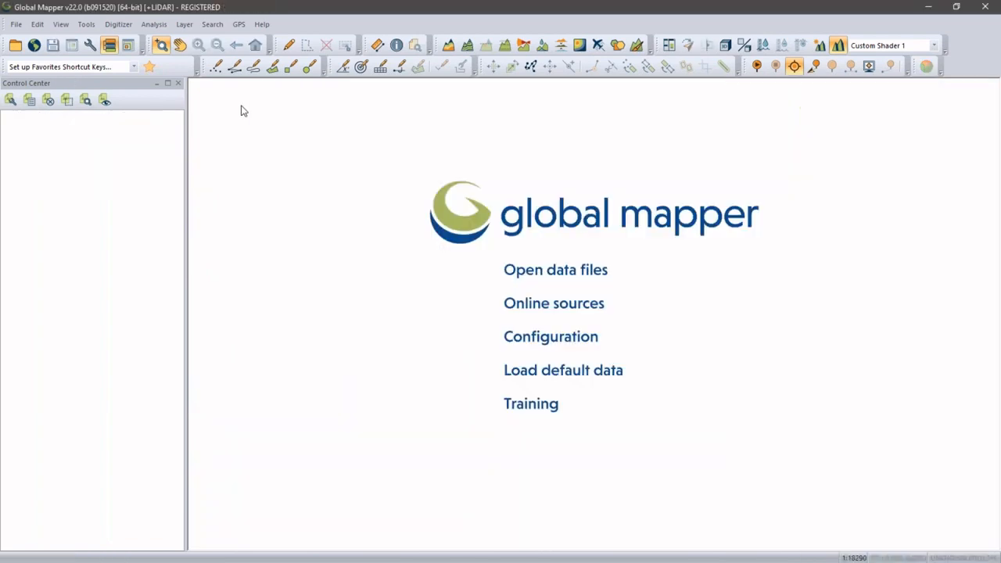
Load the recent workspace Maine Conserved Land by County.gmw and open the Map Layout Editor docked beside the map.
{"action": "left_click", "coordinate": [15, 24]}
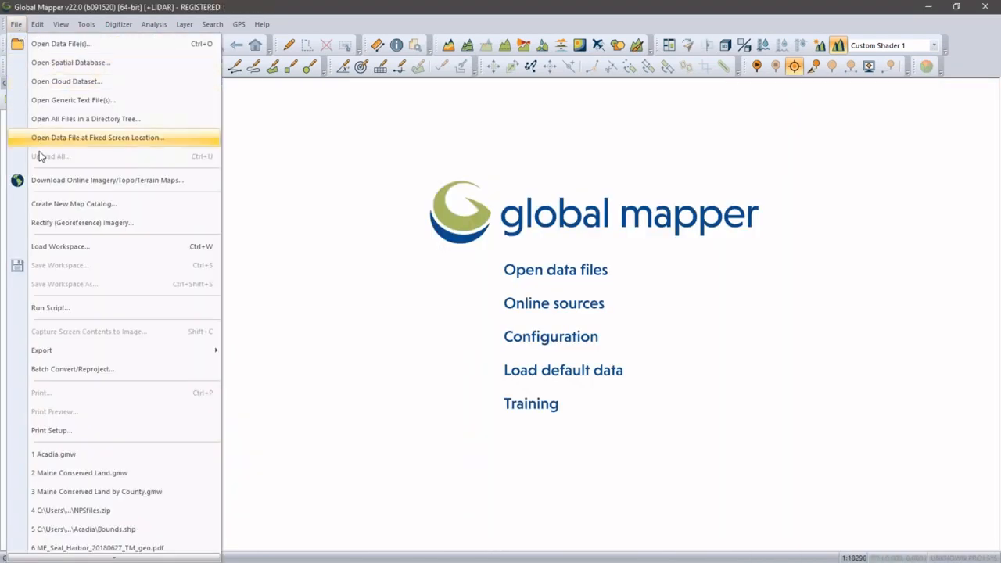
{"action": "left_click", "coordinate": [125, 491]}
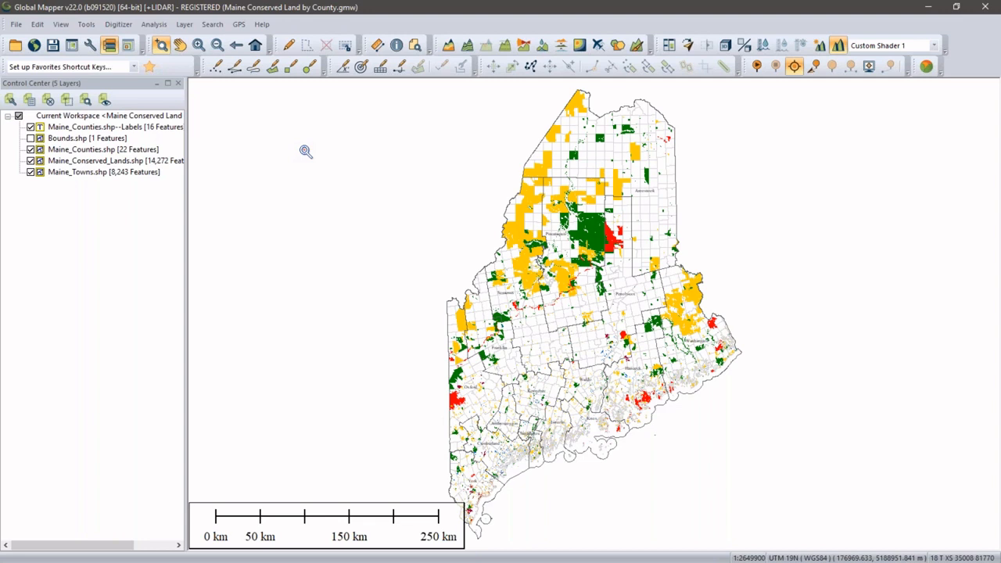
{"action": "left_click", "coordinate": [73, 45]}
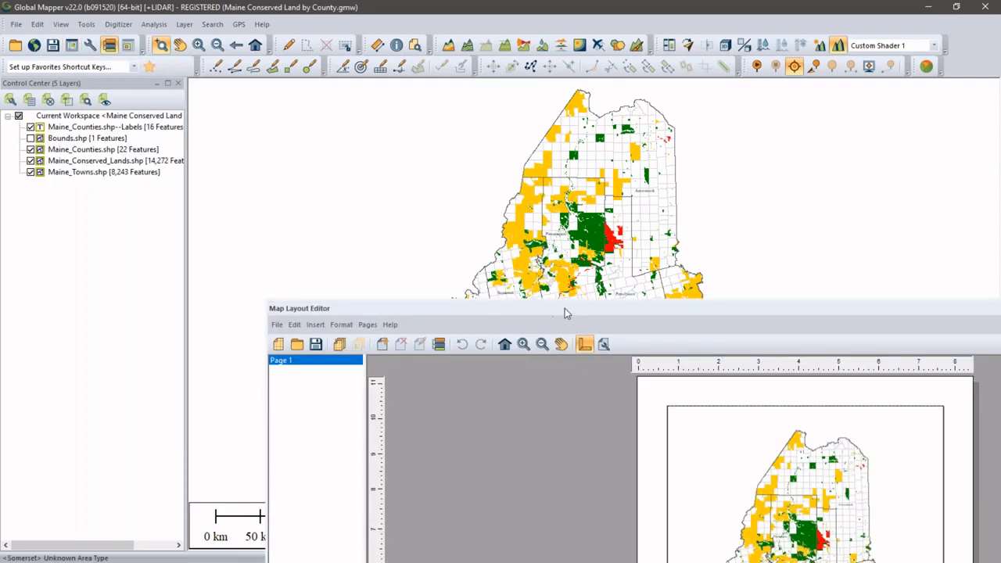
{"action": "left_click_drag", "start_coordinate": [567, 313], "coordinate": [645, 302]}
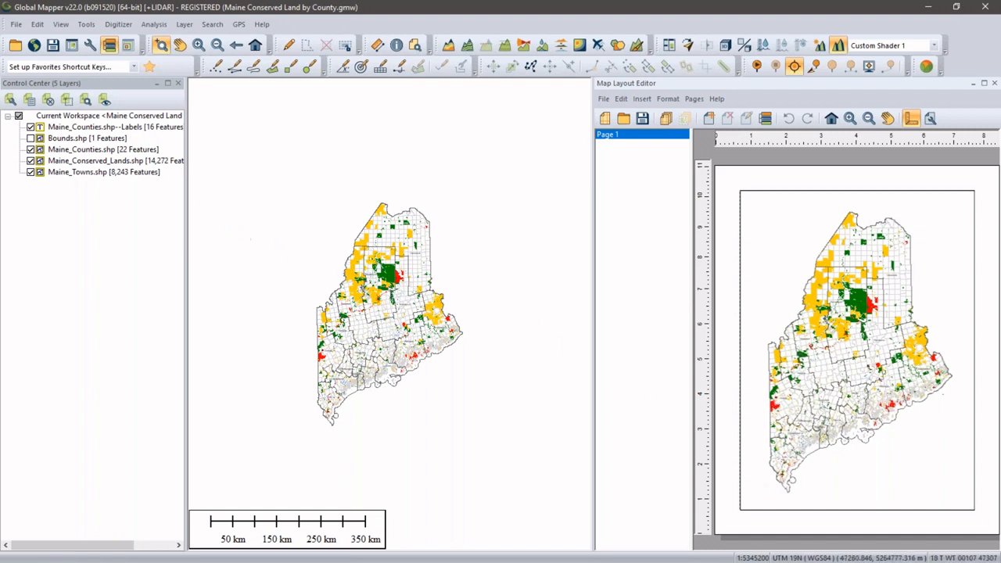
Toggle the Maine_Counties.shp layer off and back on, and select all of its county features.
{"action": "left_click", "coordinate": [31, 149]}
{"action": "left_click", "coordinate": [86, 149]}
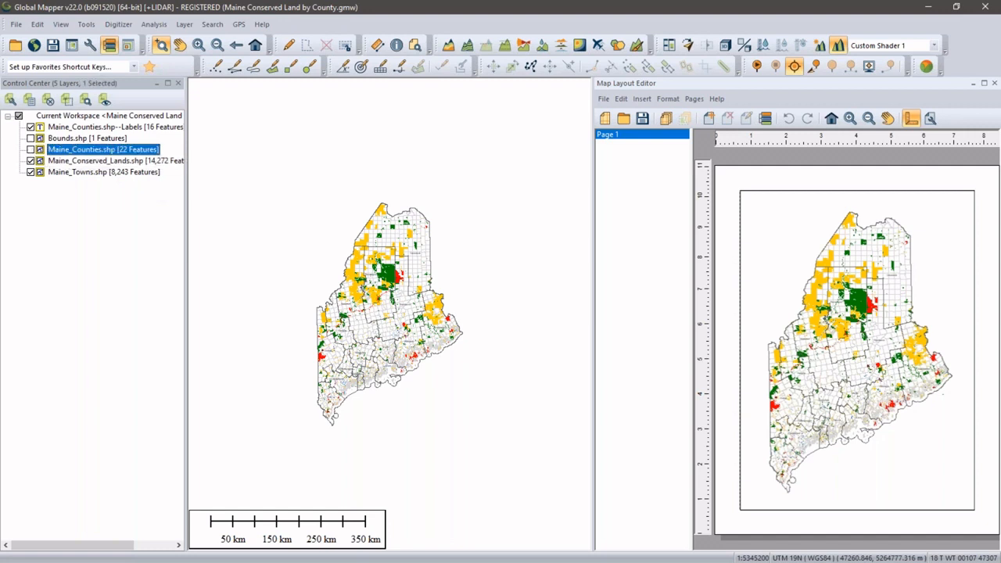
{"action": "left_click", "coordinate": [31, 149]}
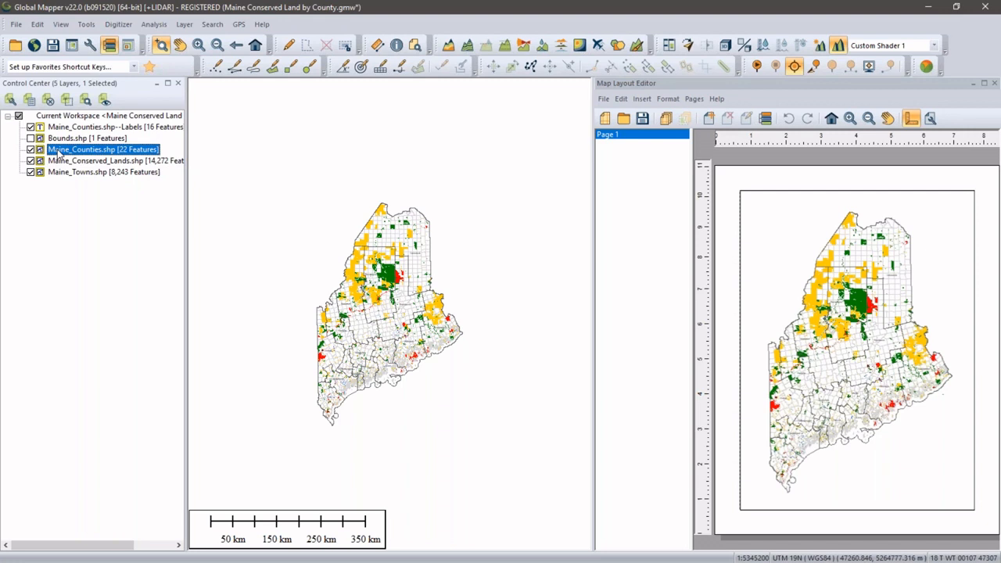
{"action": "left_click", "coordinate": [67, 100]}
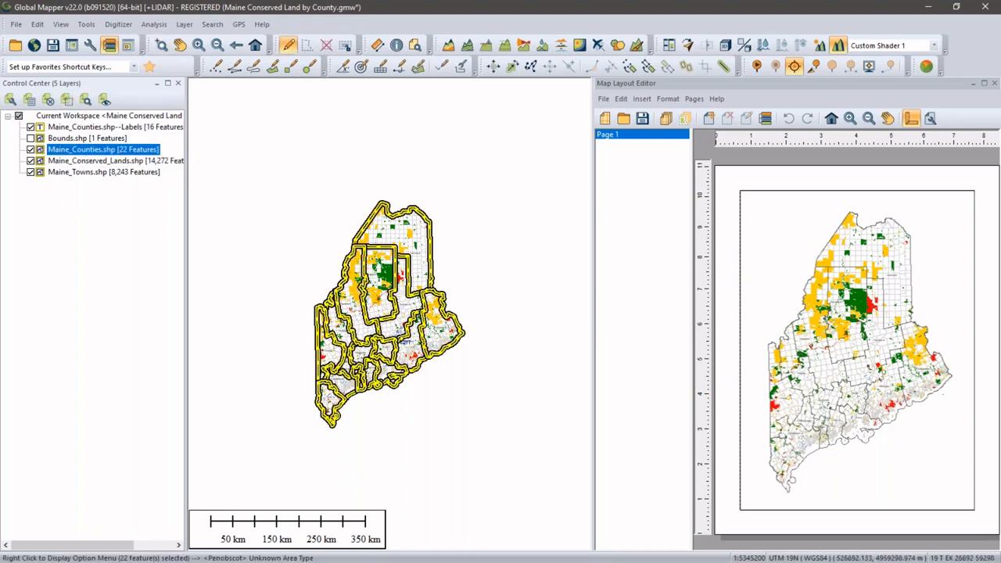
{"action": "scroll", "coordinate": [378, 313], "scroll_direction": "up", "scroll_amount": 1}
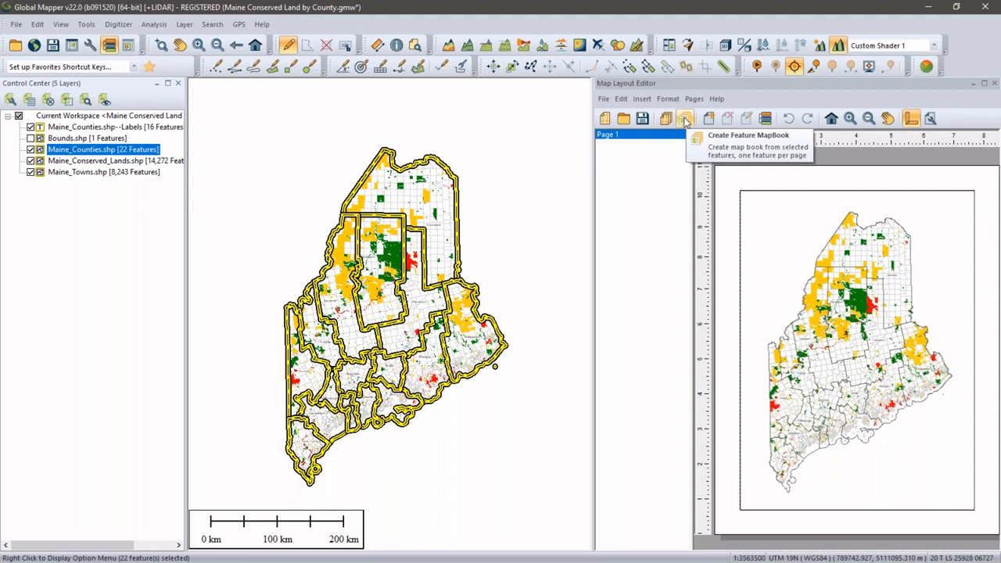
Create a feature MapBook from the selected counties using the saved template Counties.gm_mapTemplate, reviewing the feature options before generating it.
{"action": "left_click", "coordinate": [685, 130]}
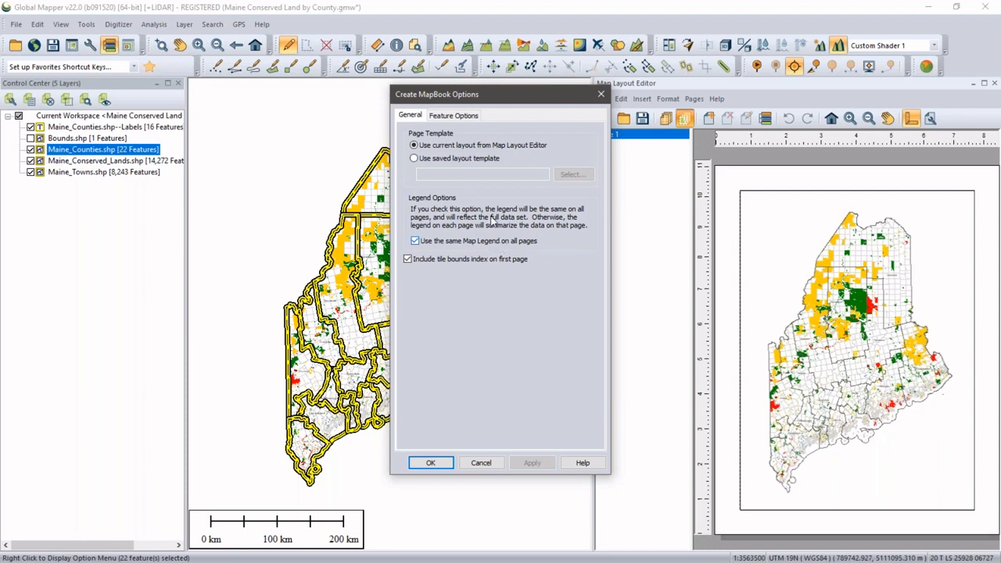
{"action": "left_click", "coordinate": [414, 159]}
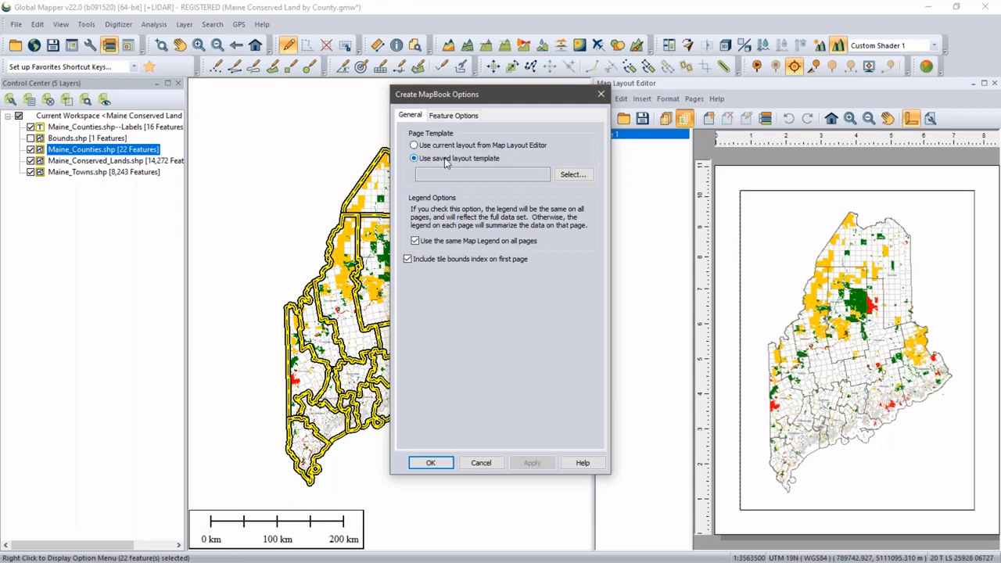
{"action": "left_click", "coordinate": [573, 175]}
{"action": "left_click", "coordinate": [556, 248]}
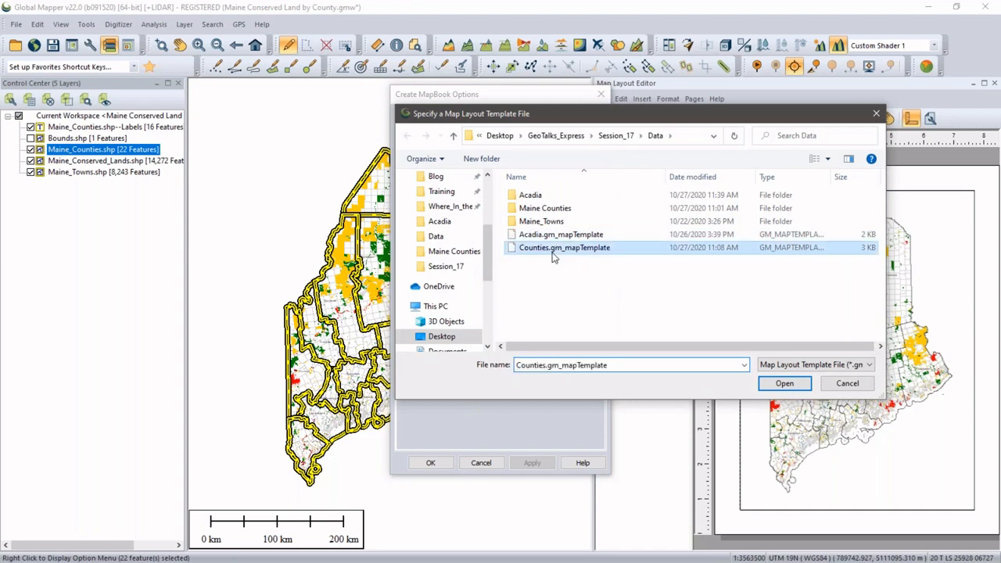
{"action": "left_click", "coordinate": [778, 383]}
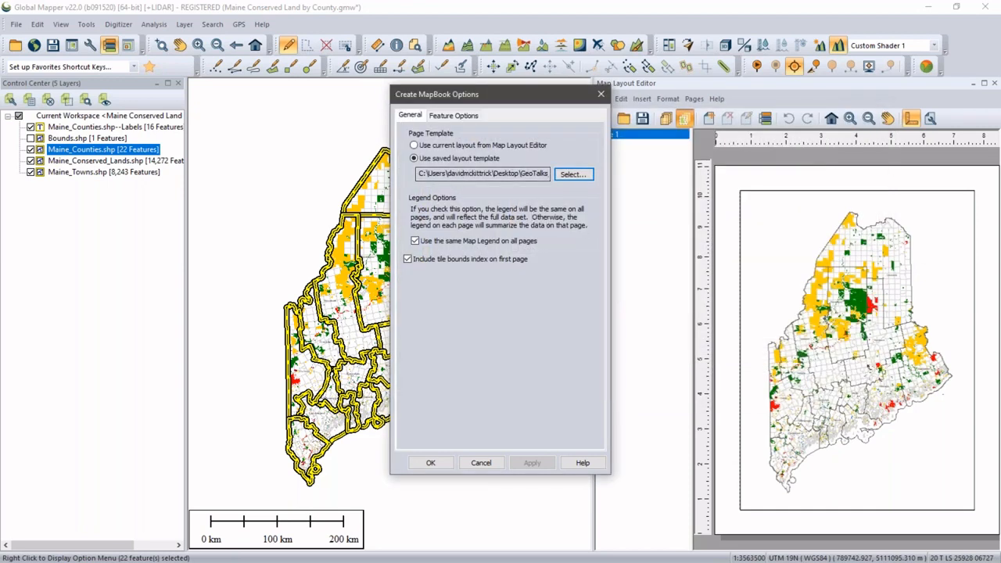
{"action": "left_click", "coordinate": [454, 119]}
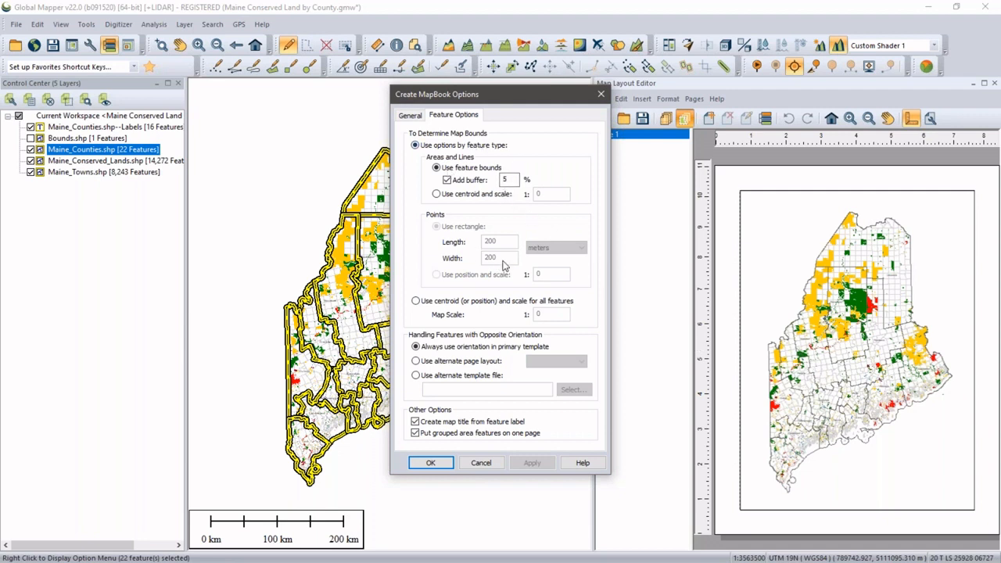
{"action": "left_click", "coordinate": [431, 463]}
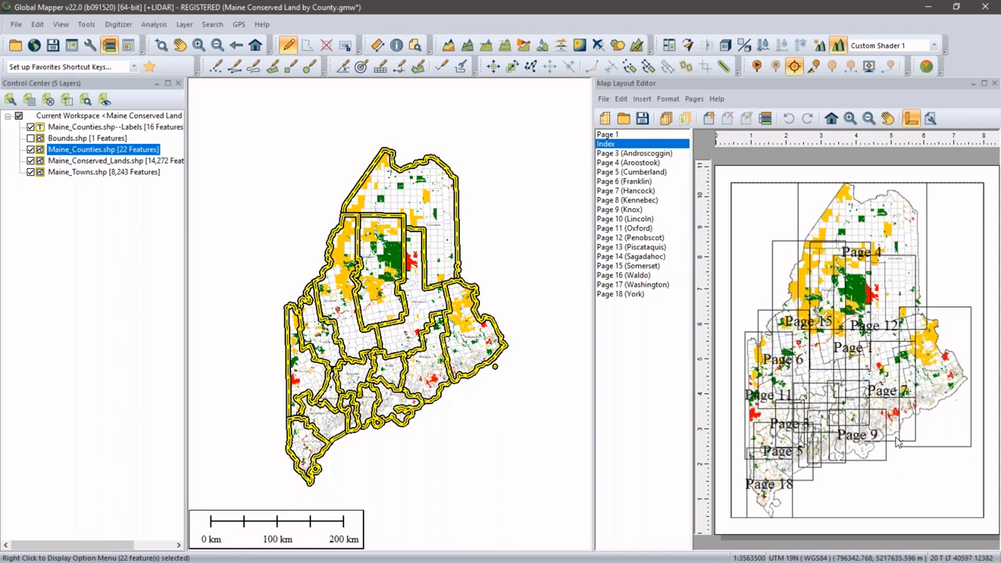
View the Aroostook page, turn off the Maine_Counties.shp labels layer and view the Cumberland page.
{"action": "left_click", "coordinate": [651, 163]}
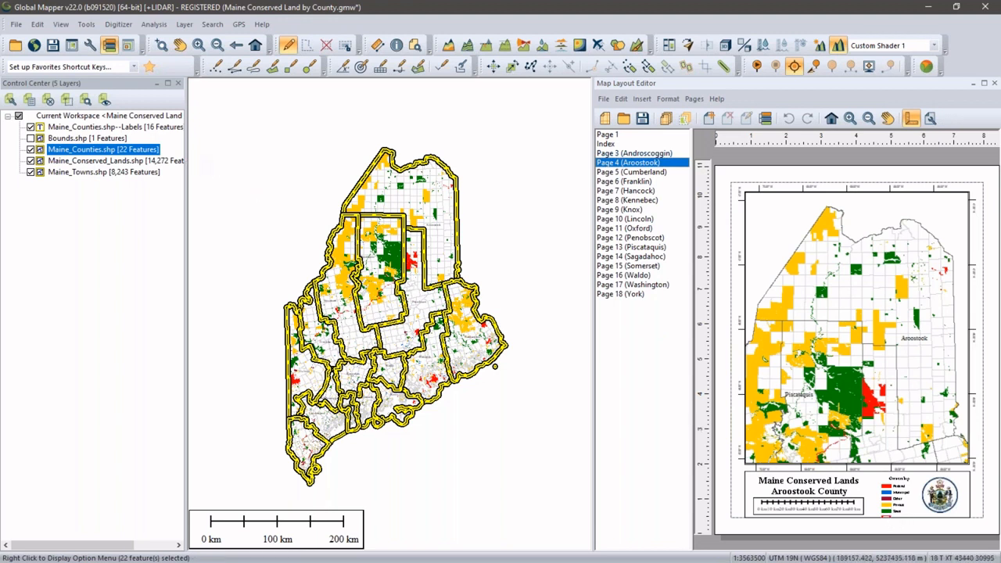
{"action": "left_click", "coordinate": [30, 128]}
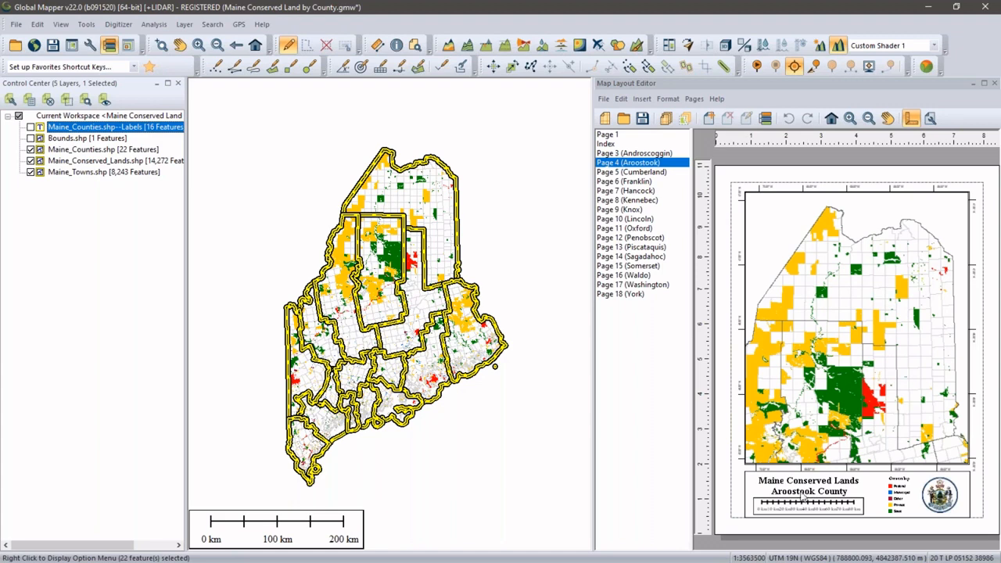
{"action": "left_click", "coordinate": [640, 173]}
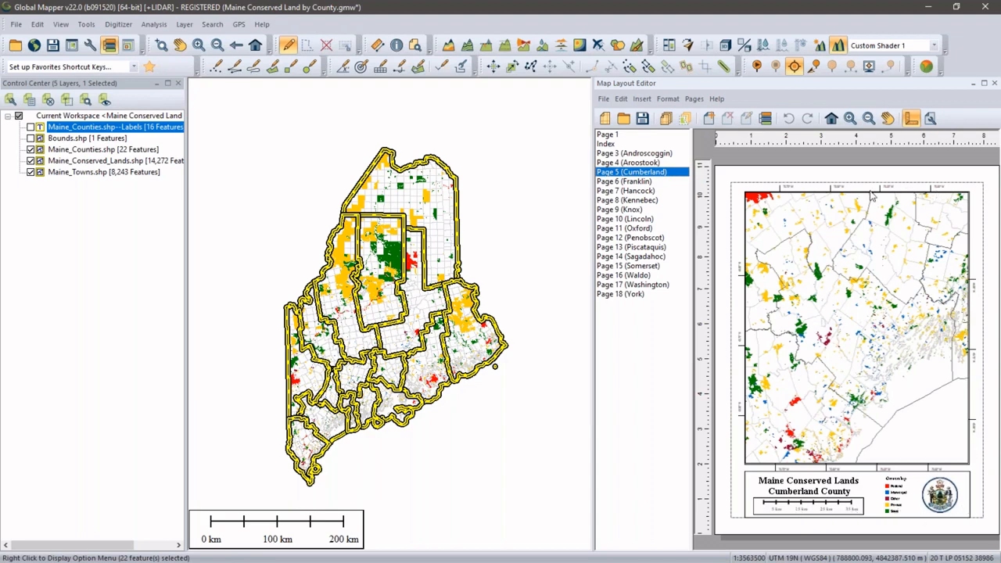
View the Hancock, Kennebec, Knox and Lincoln county pages of the MapBook, selecting the county title on the Kennebec page.
{"action": "left_click", "coordinate": [642, 192]}
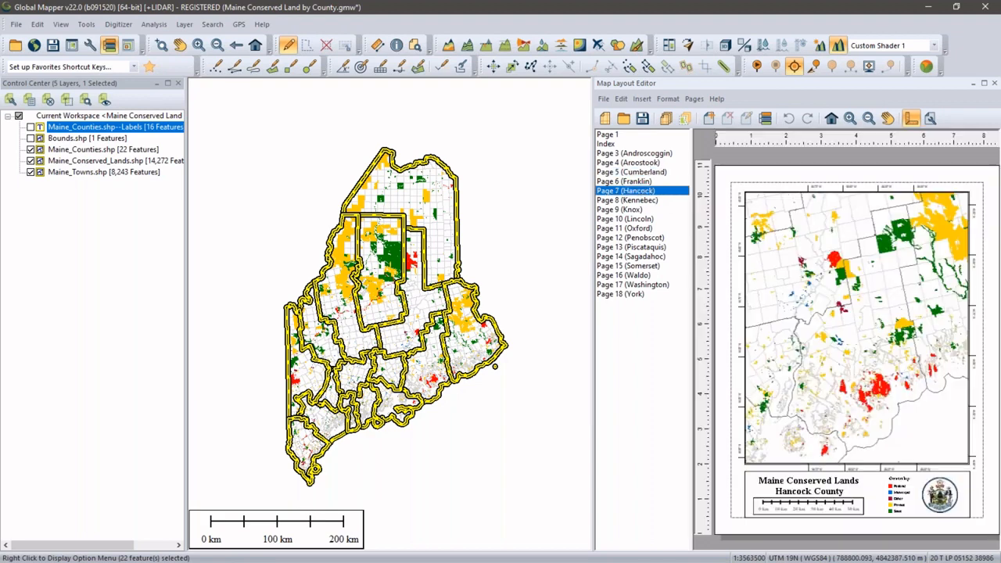
{"action": "left_click", "coordinate": [633, 201]}
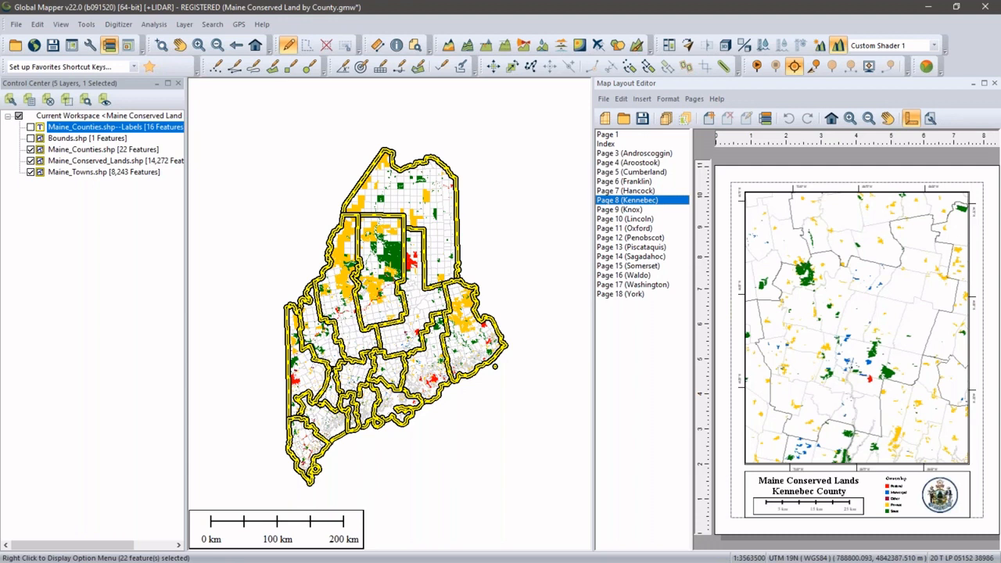
{"action": "left_click", "coordinate": [807, 496]}
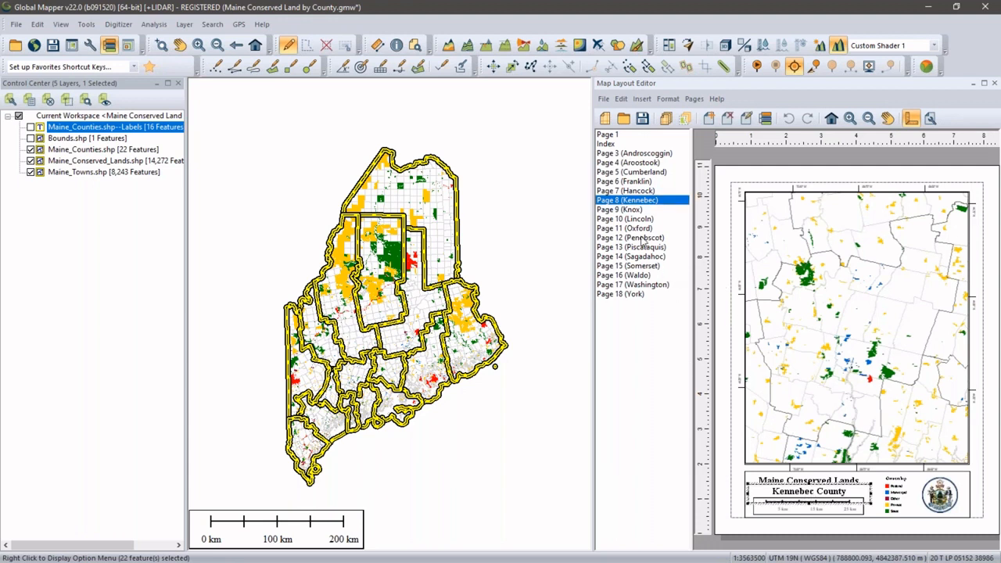
{"action": "left_click", "coordinate": [632, 210]}
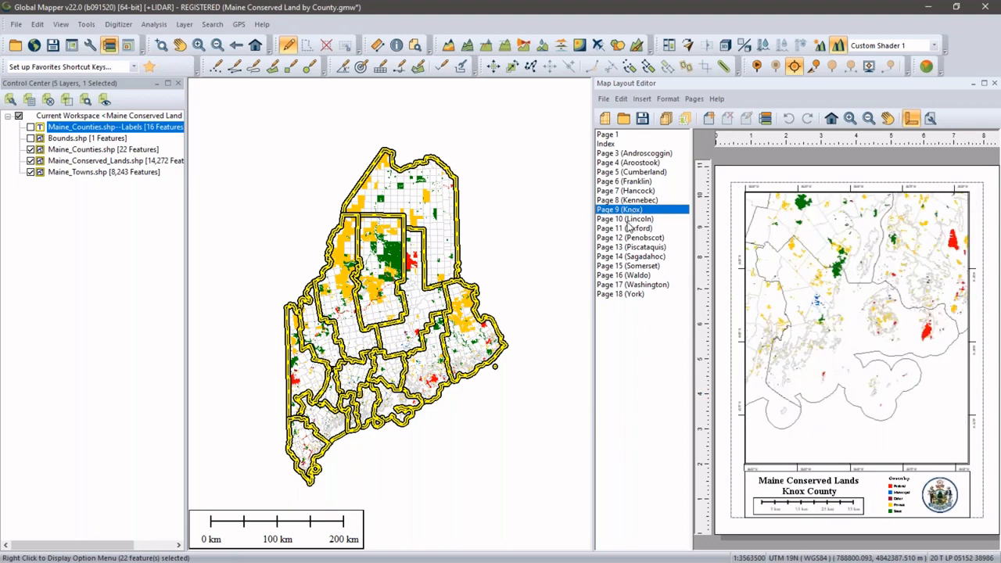
{"action": "left_click", "coordinate": [630, 221]}
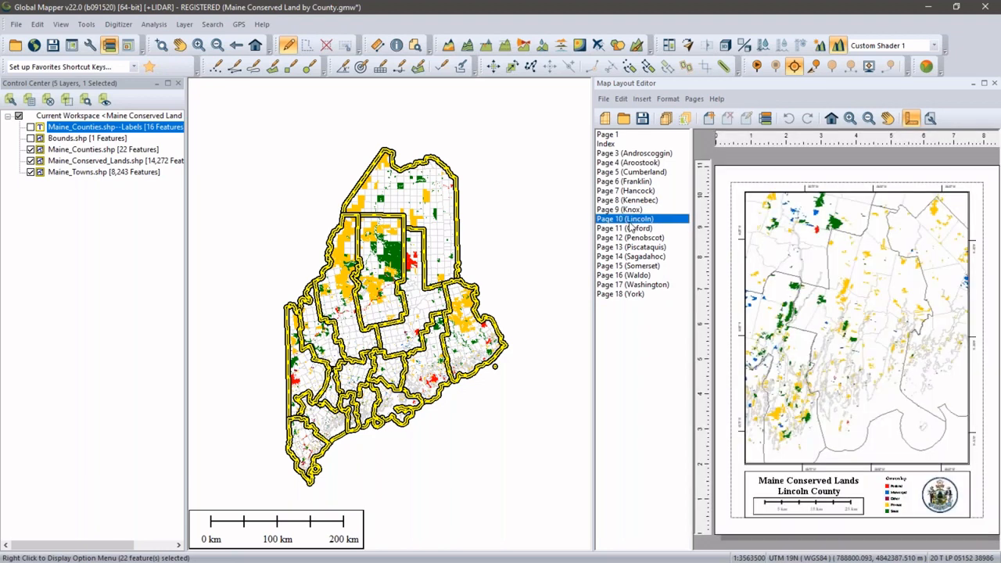
Examine the text properties of the county title element on the Lincoln page and cancel without editing them.
{"action": "left_click", "coordinate": [823, 498]}
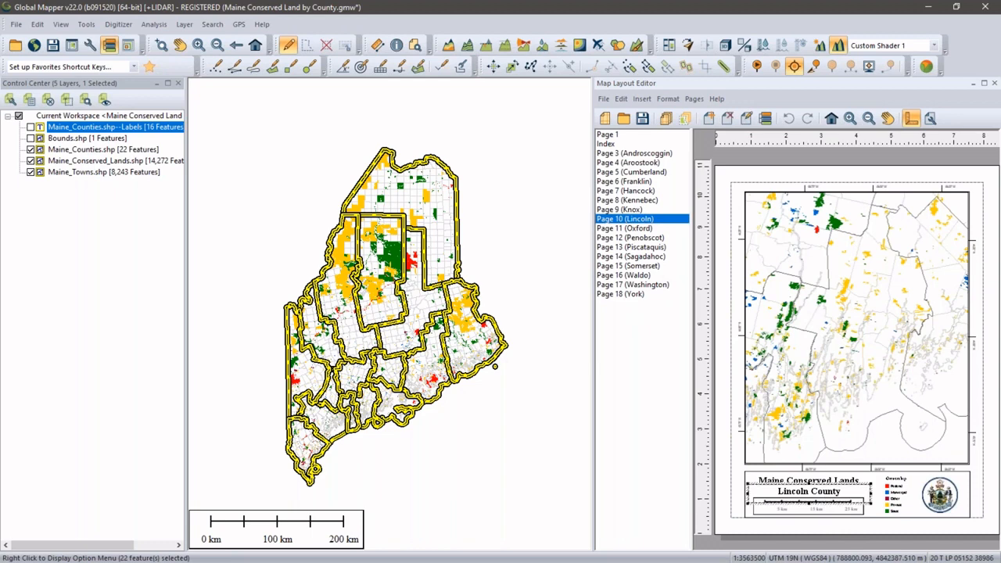
{"action": "right_click", "coordinate": [822, 495]}
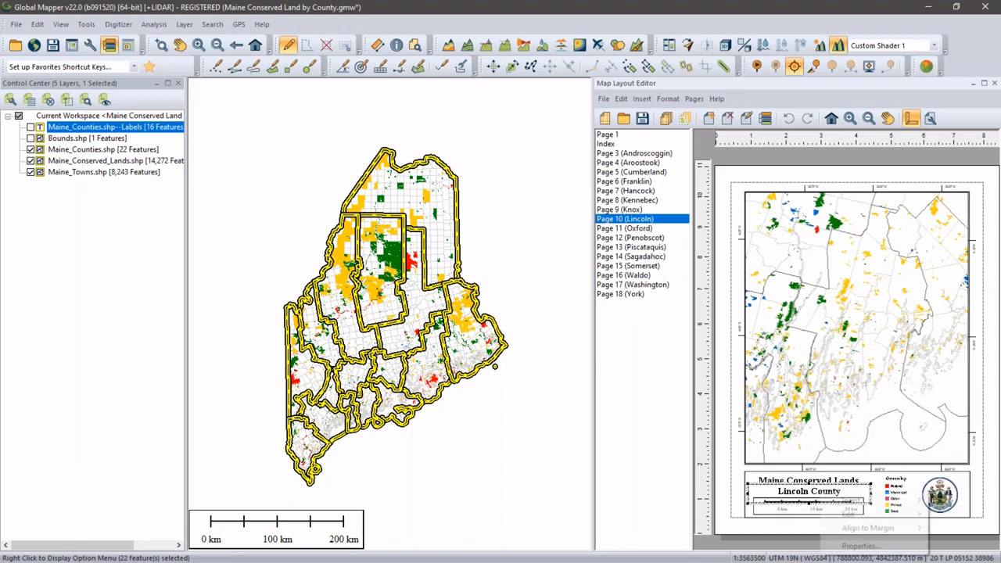
{"action": "left_click", "coordinate": [860, 546]}
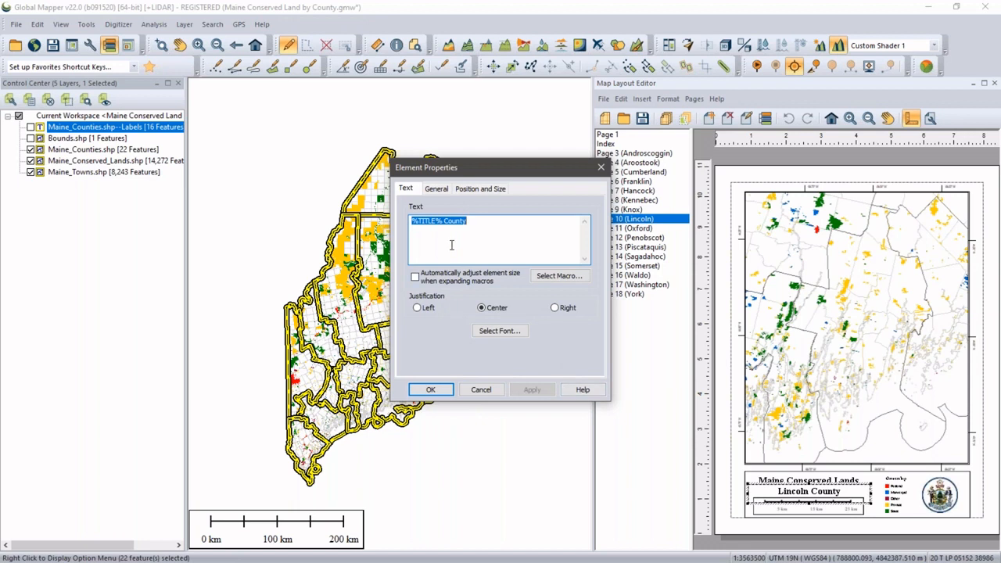
{"action": "left_click", "coordinate": [444, 225]}
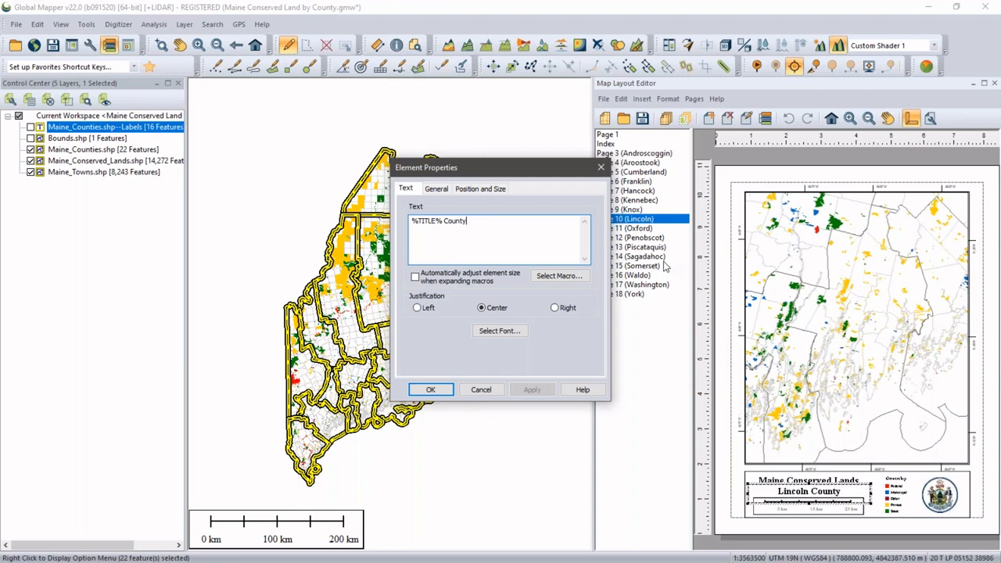
{"action": "left_click", "coordinate": [502, 397]}
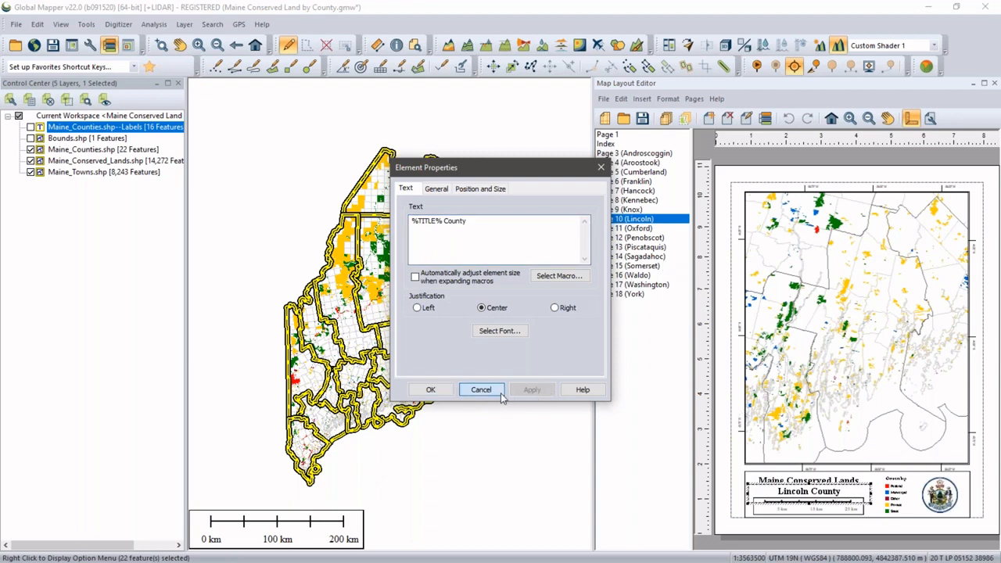
View the Penobscot, Washington and Piscataquis county pages of the MapBook.
{"action": "left_click", "coordinate": [643, 237]}
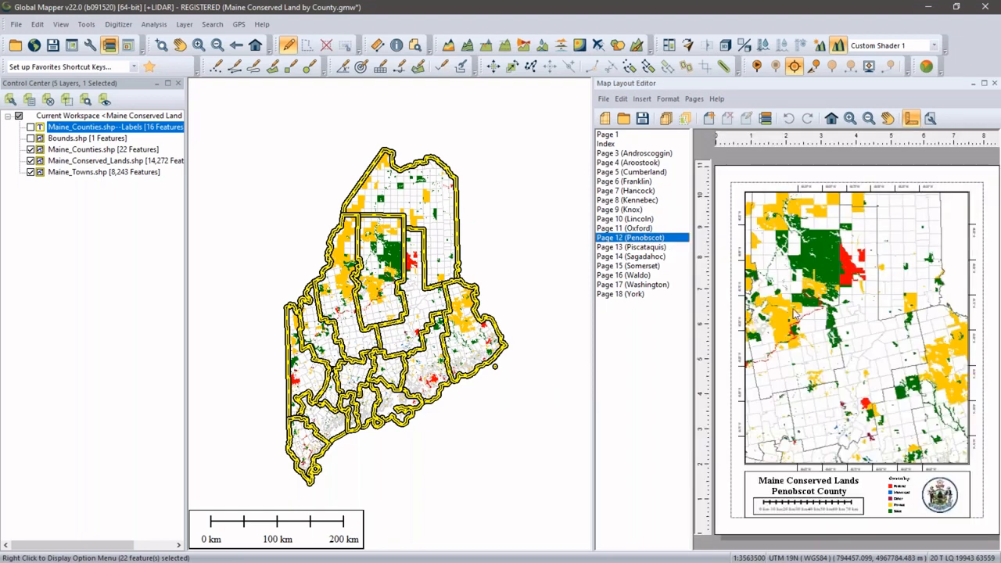
{"action": "left_click", "coordinate": [640, 286]}
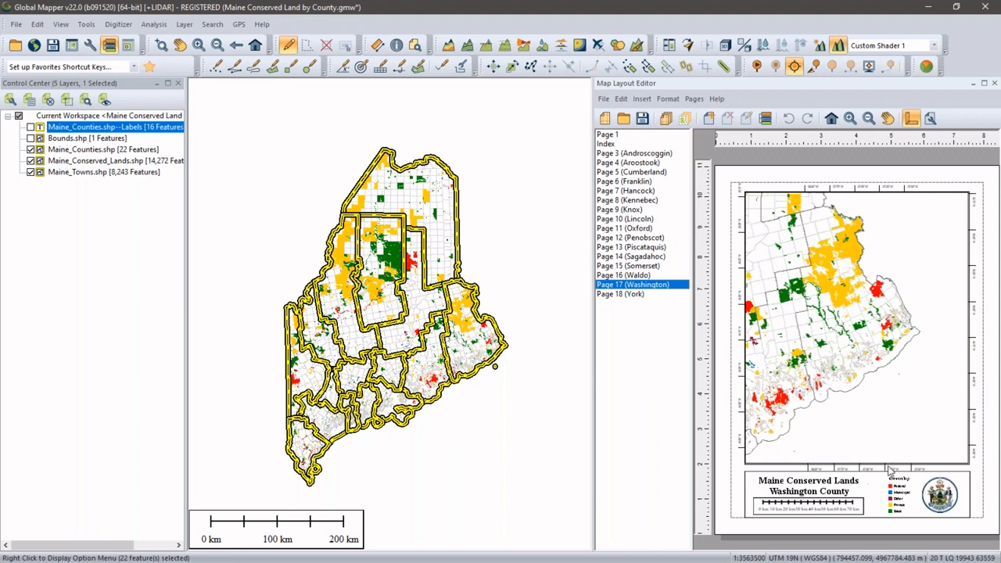
{"action": "left_click", "coordinate": [646, 248]}
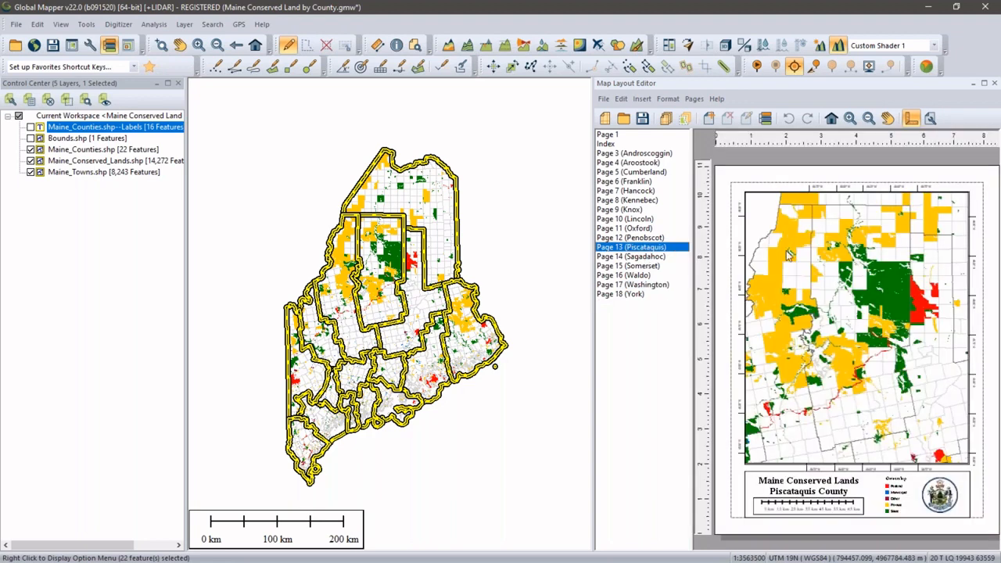